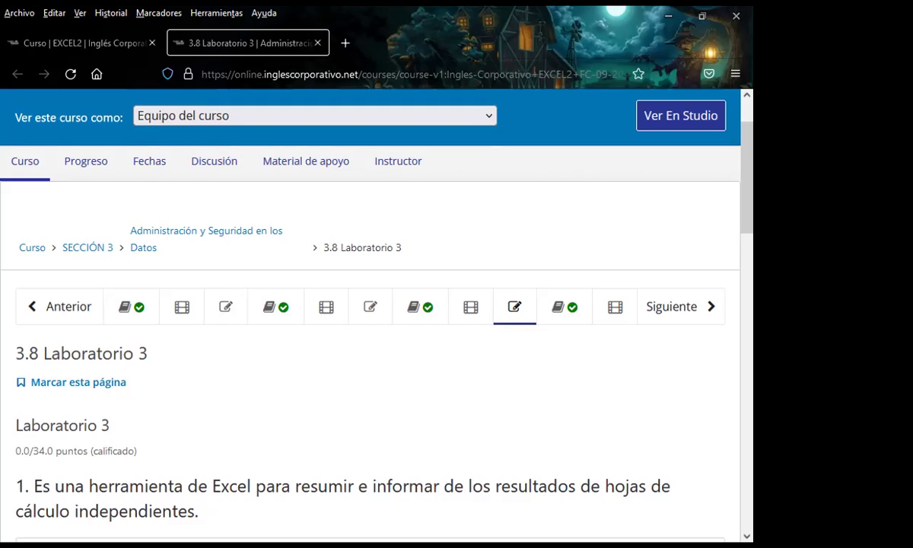
Switch from Firefox to the PowerPoint presentation showing the AGENDA slide
key("alt+Tab")
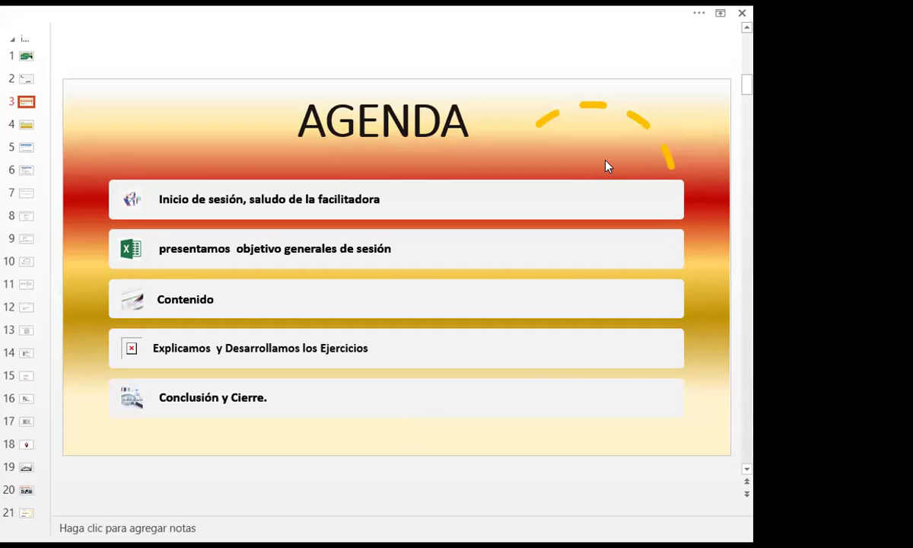
Advance the presentation from slide 3 to slide 4, Objetivo general
scroll(601, 167, "down", 1)
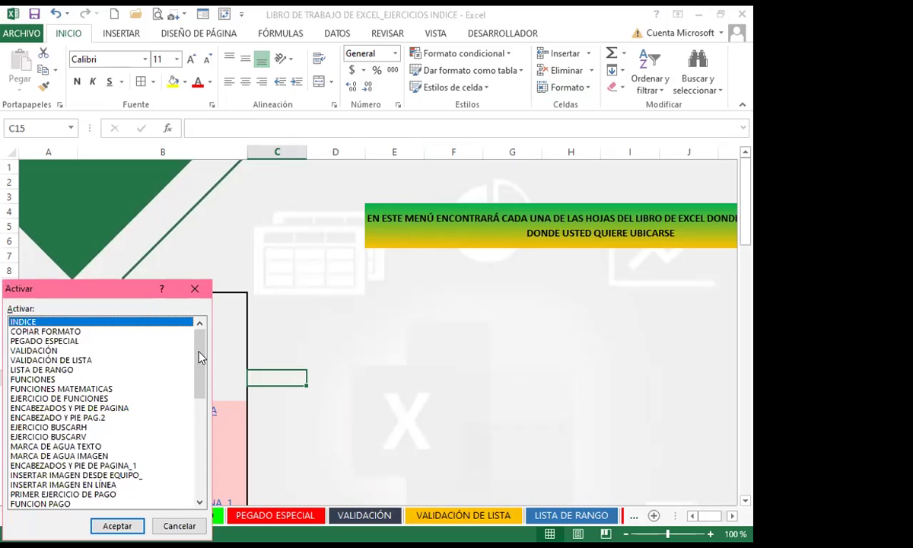
Scroll through the Activar sheet list, then close it without switching sheets
mouse_move(199, 351)
left_mouse_down()
mouse_move(203, 472)
mouse_move(201, 346)
left_mouse_up()
left_click(195, 289)
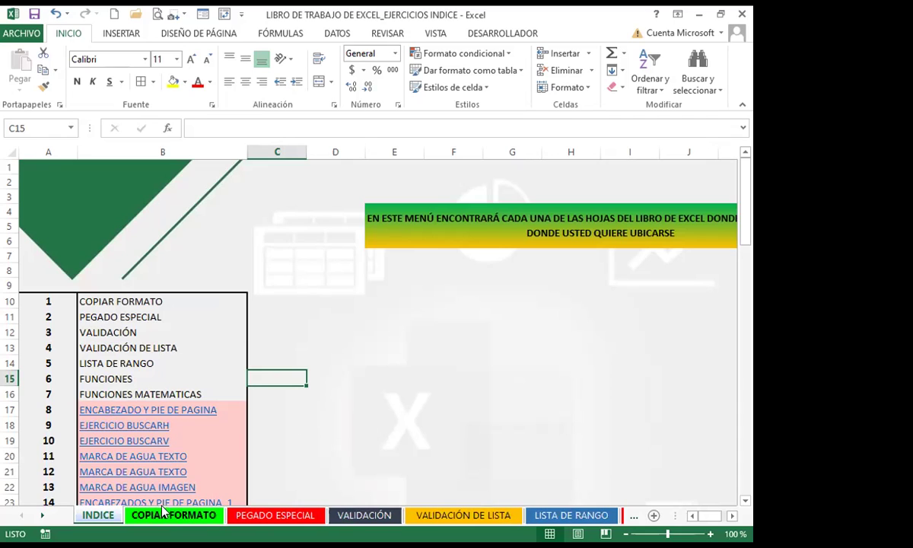
Scroll the INDICE sheet down to row 84, the last entry, 46 GRÁFICO DINÁMICO
scroll(128, 354, "down", 2)
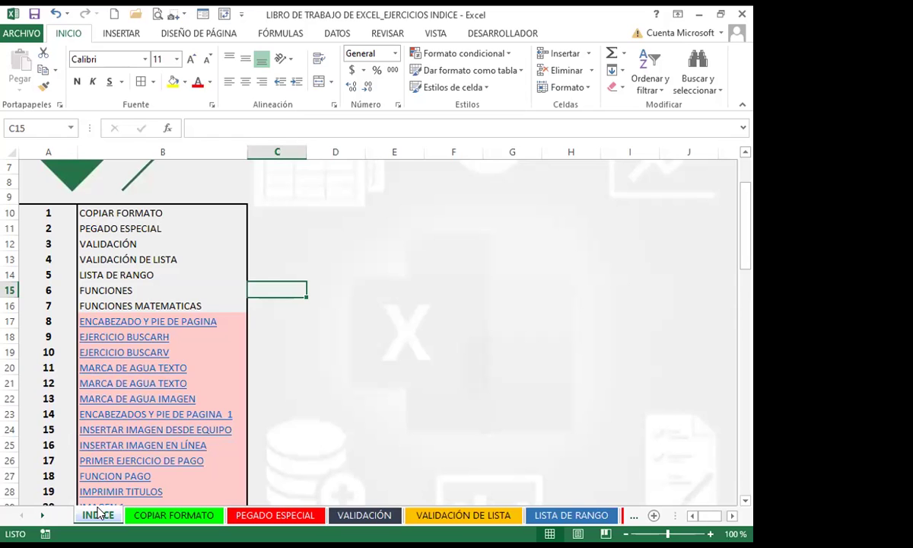
scroll(114, 388, "down", 3)
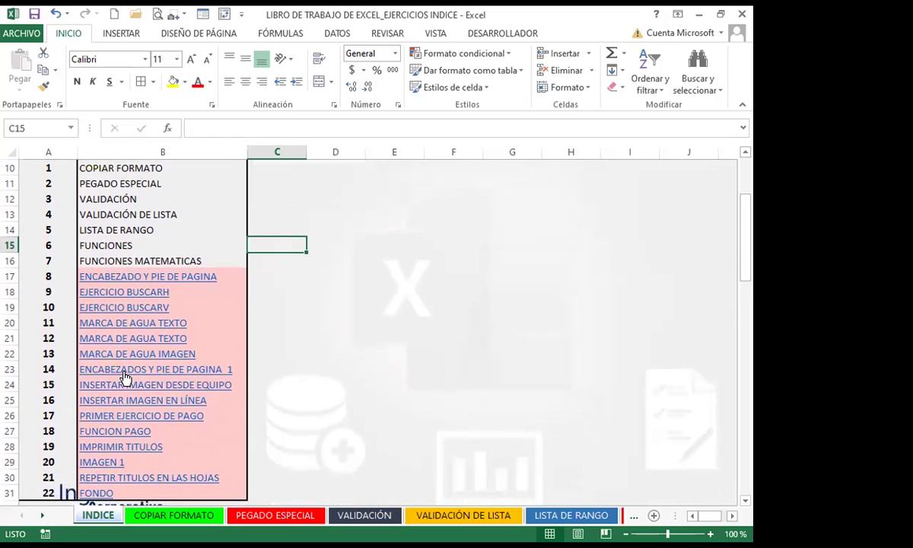
scroll(125, 379, "down", 8)
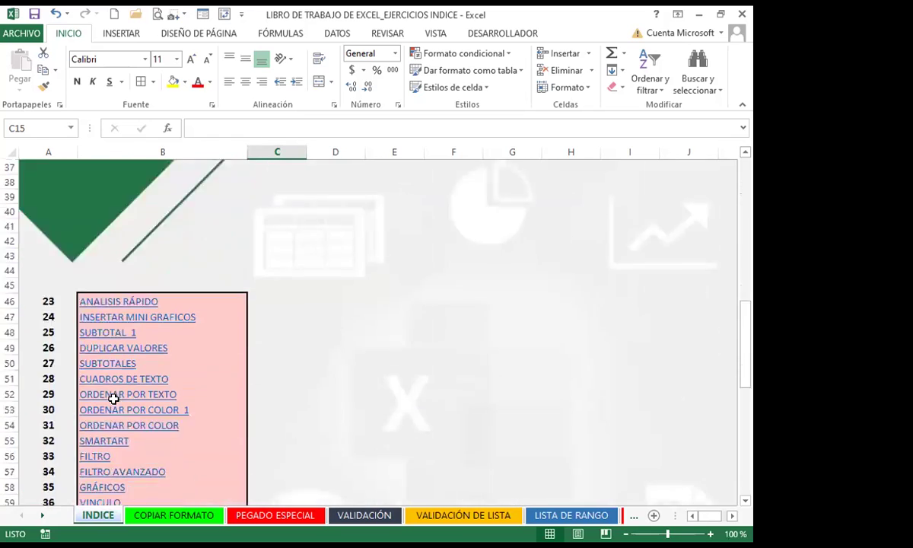
scroll(131, 356, "down", 2)
scroll(131, 357, "down", 3)
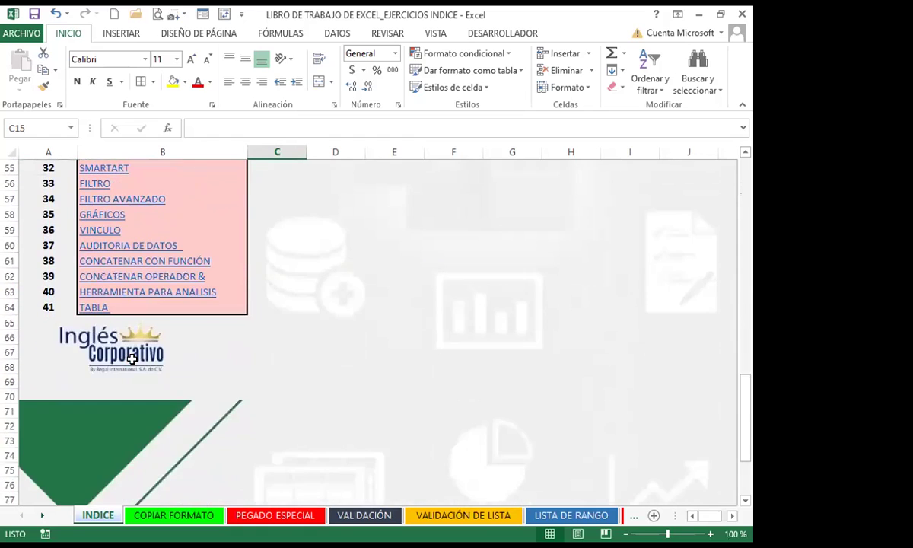
scroll(136, 358, "down", 5)
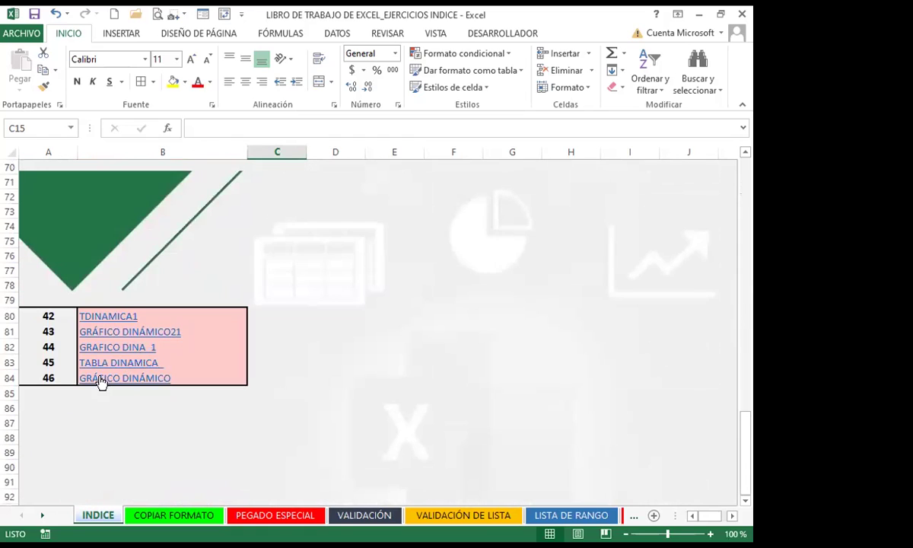
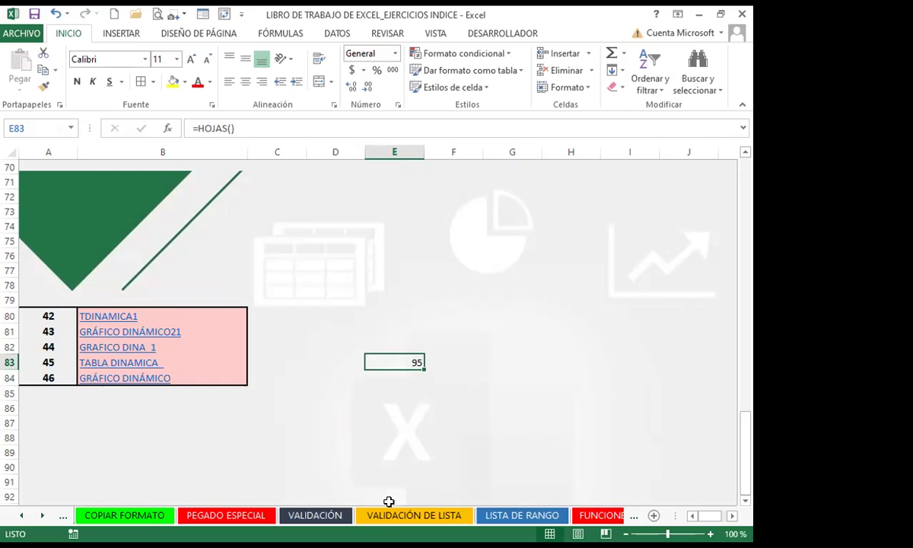
Browse the hidden-sheets list, highlight RESTAURANTE, and close it without unhiding anything
right_click(389, 516)
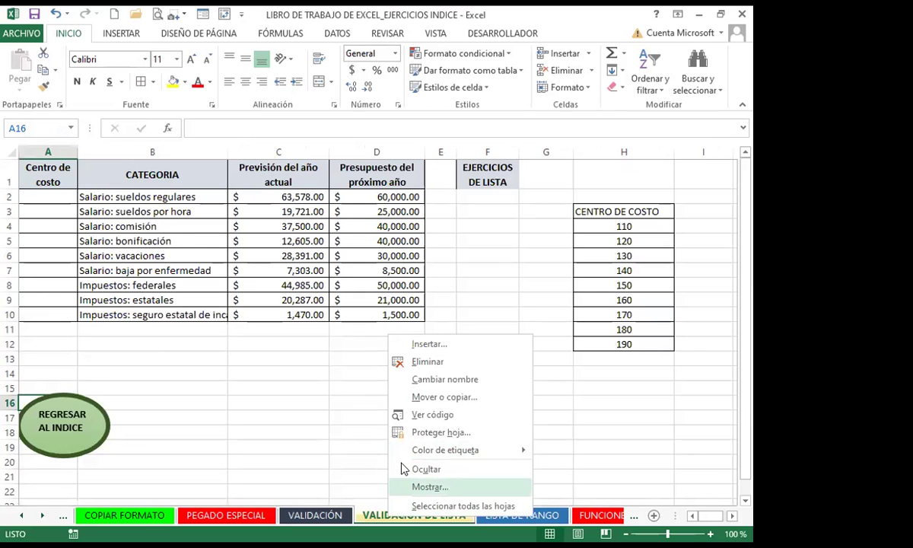
left_click(429, 486)
scroll(398, 479, "down", 10)
scroll(399, 481, "down", 3)
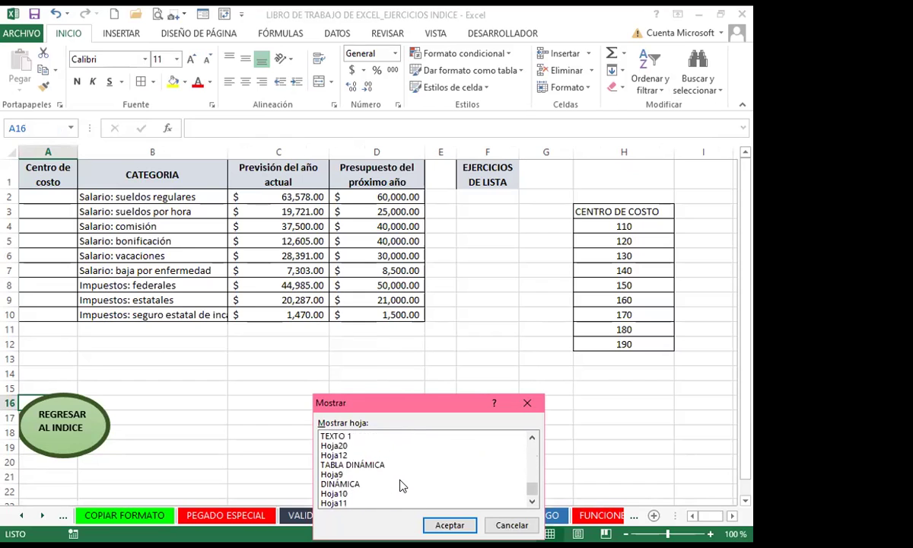
scroll(396, 480, "up", 6)
scroll(396, 477, "up", 5)
left_click(455, 435)
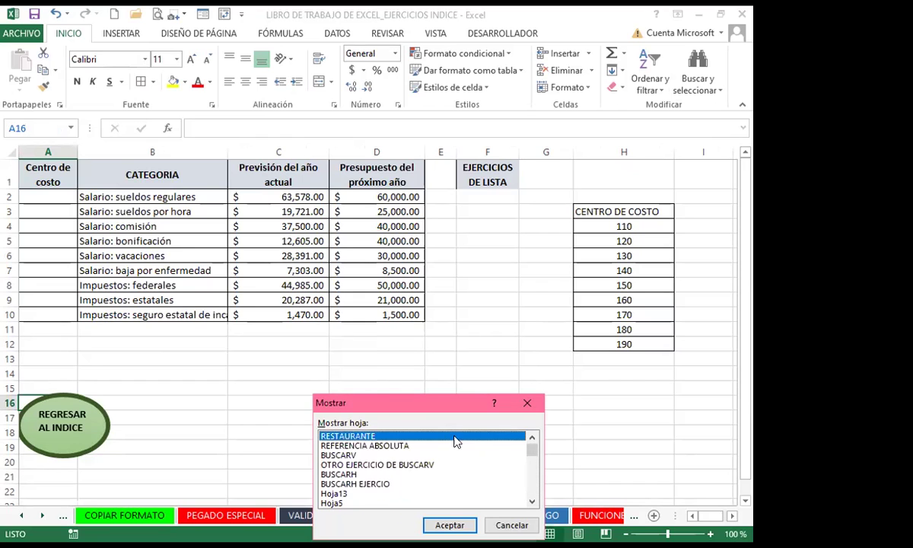
key("Return")
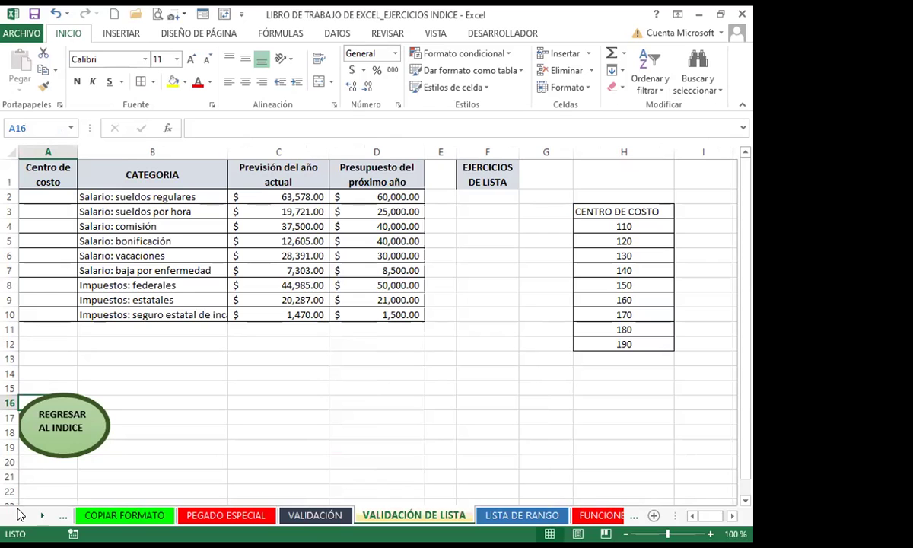
Check the COPIAR FORMATO sheet, then return to INDICE and select cell E15
left_click(66, 423)
left_click(402, 406)
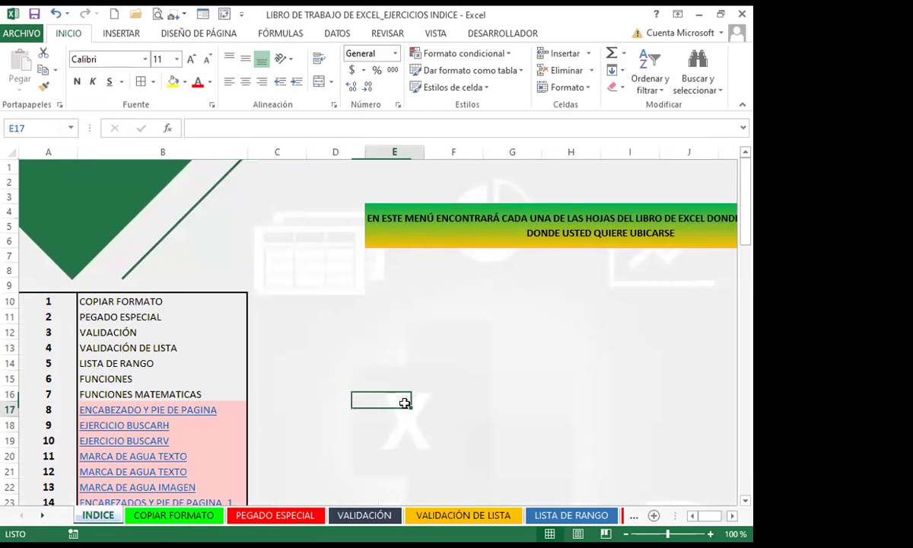
scroll(426, 434, "down", 5)
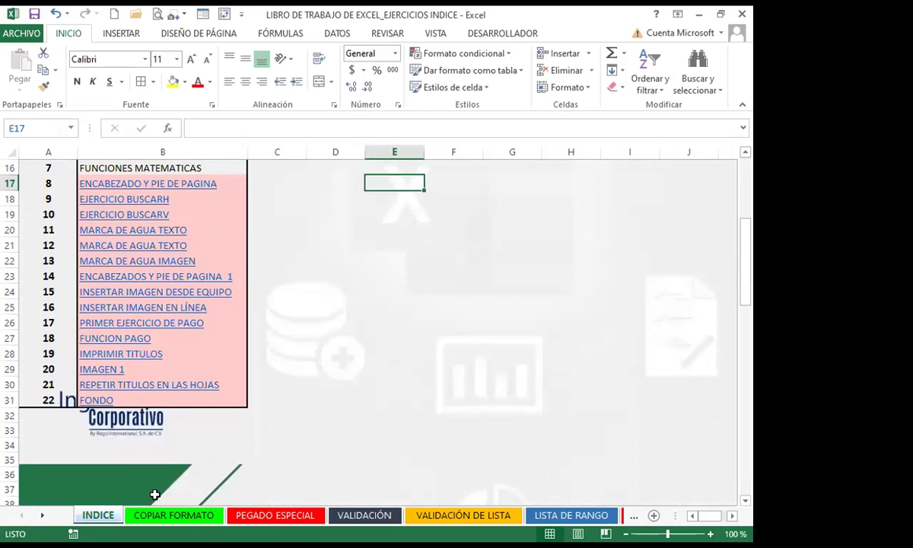
left_click(167, 516)
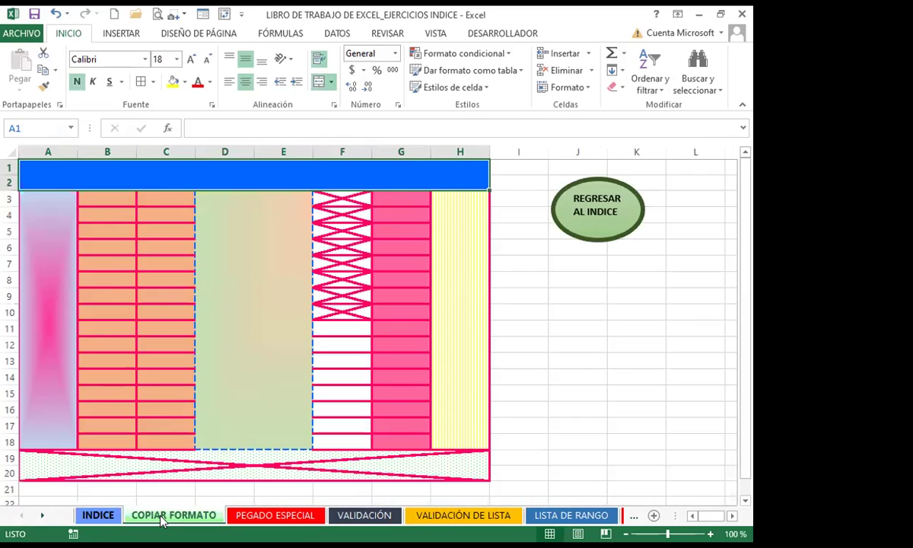
left_click(98, 516)
left_click(411, 376)
scroll(414, 376, "up", 2)
scroll(419, 370, "up", 3)
left_click(407, 378)
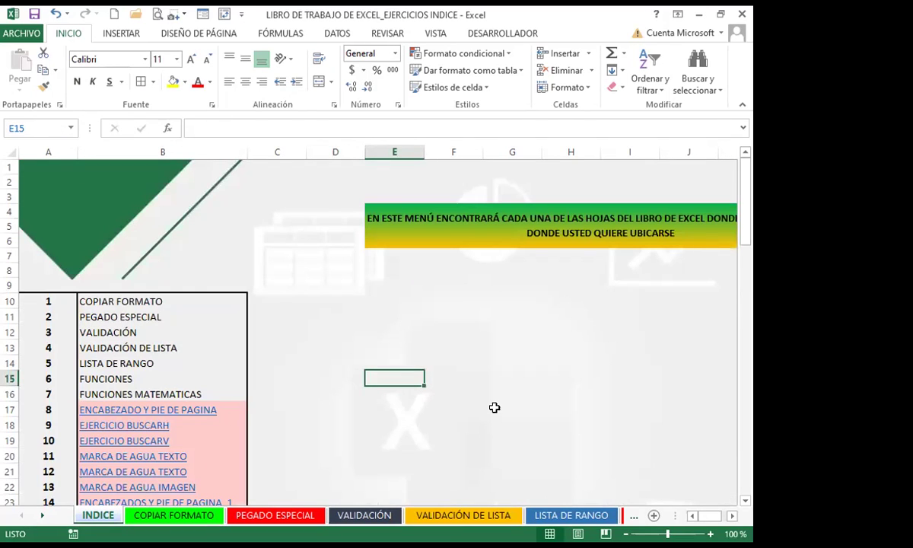
Enter =HOJAS() in E15 to count the sheets (95), then delete the formula
type("=")
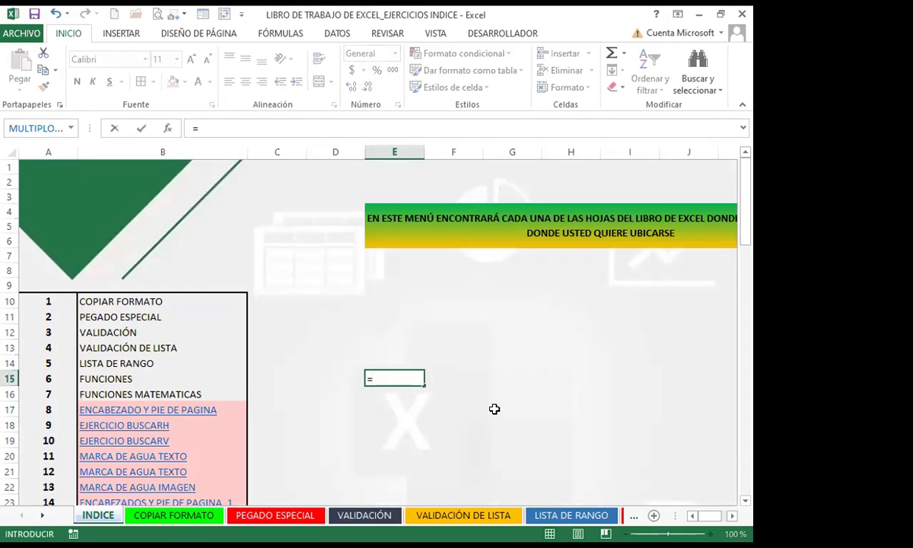
type("HOJAS")
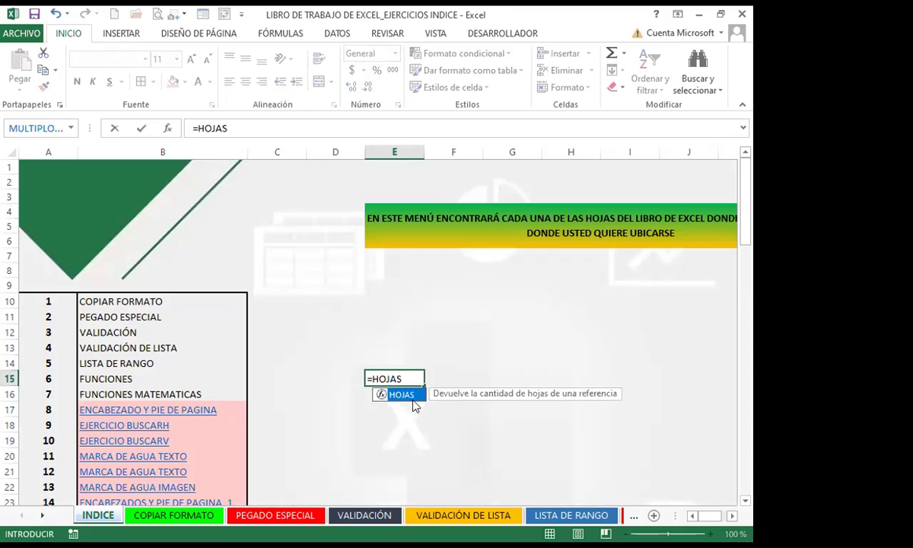
double_click(411, 395)
type(")")
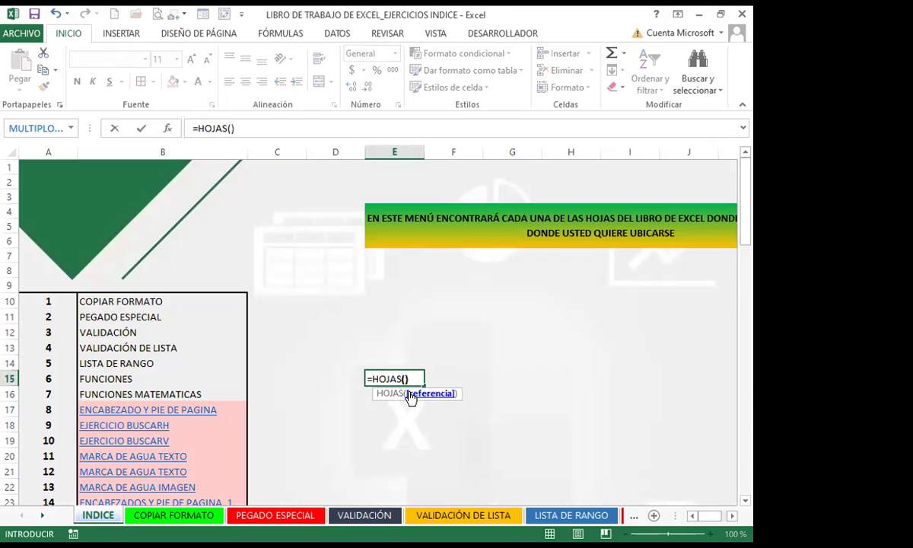
key("Return")
left_click(399, 376)
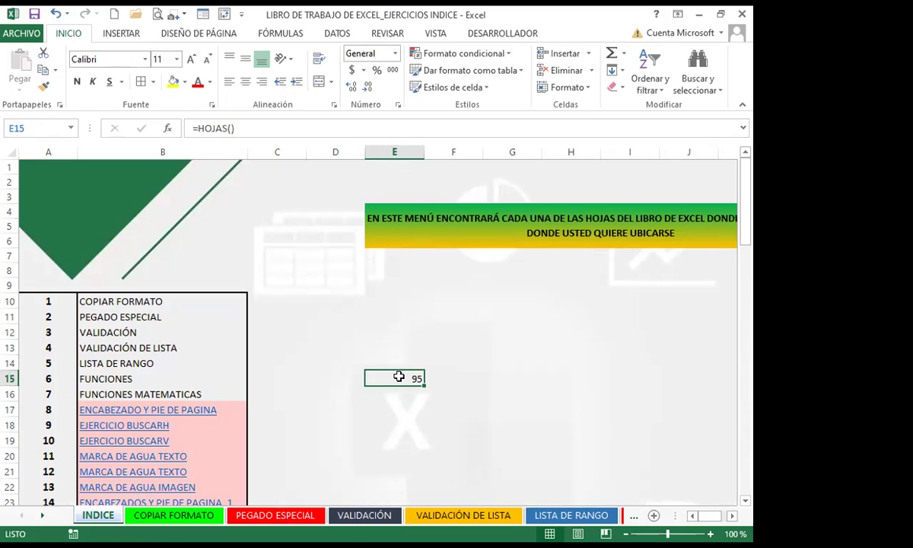
key("Delete")
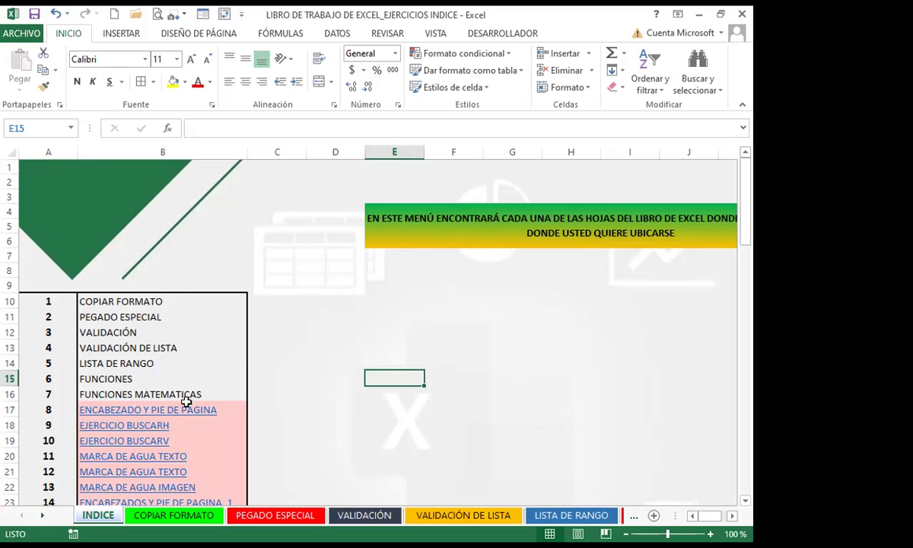
Hyperlink B10 to the COPIAR FORMATO sheet via Lugar de este documento, then select B11
left_click(118, 300)
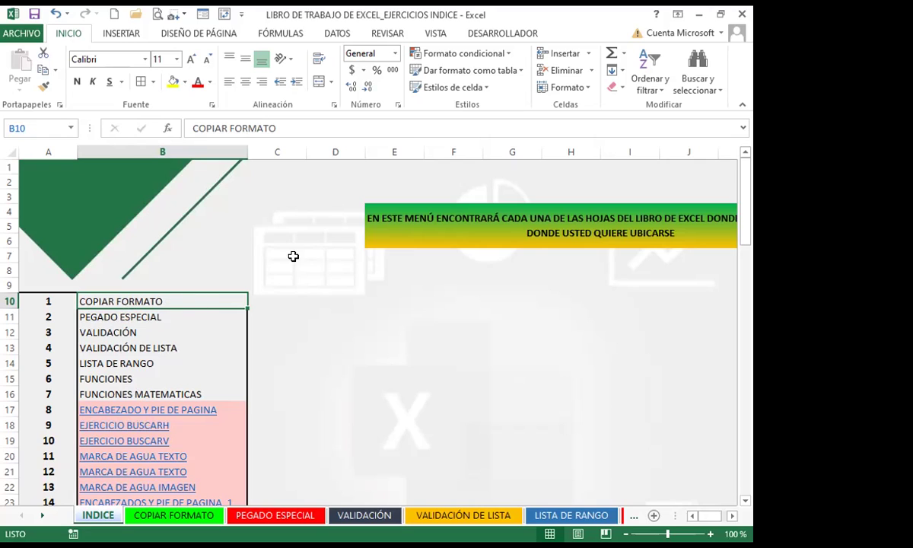
left_click(122, 33)
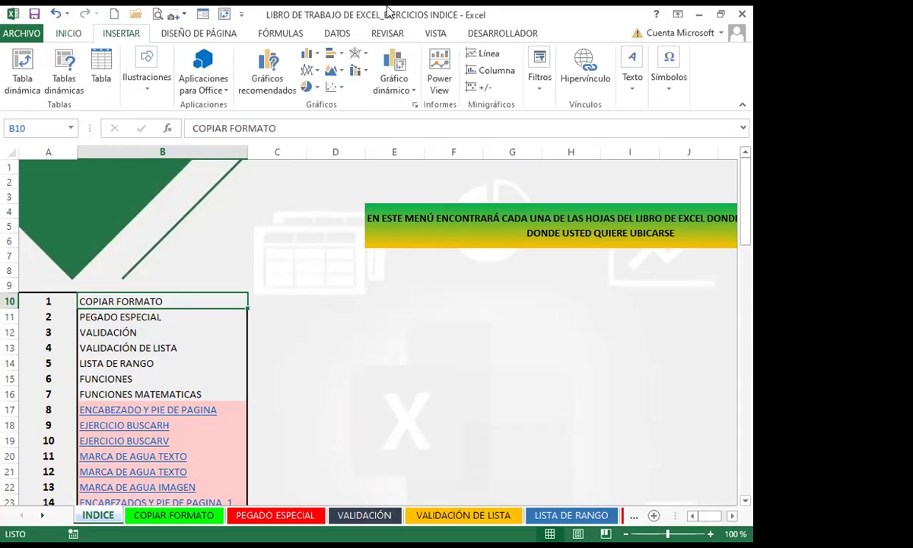
left_click(584, 69)
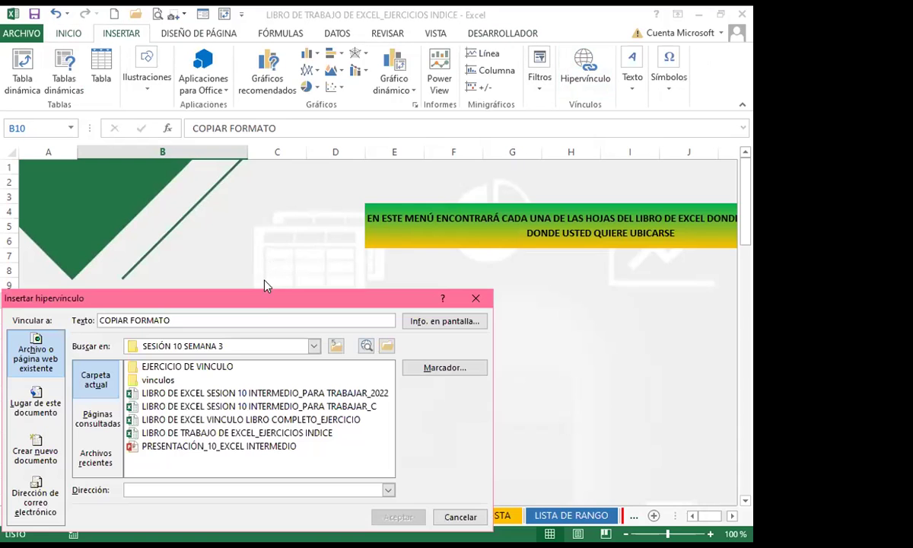
left_click_drag(264, 303, 405, 185)
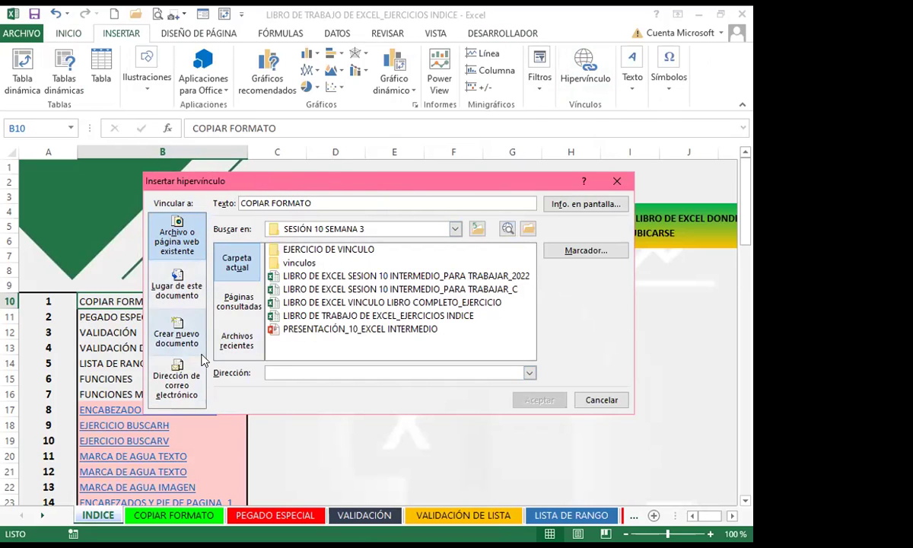
left_click(195, 290)
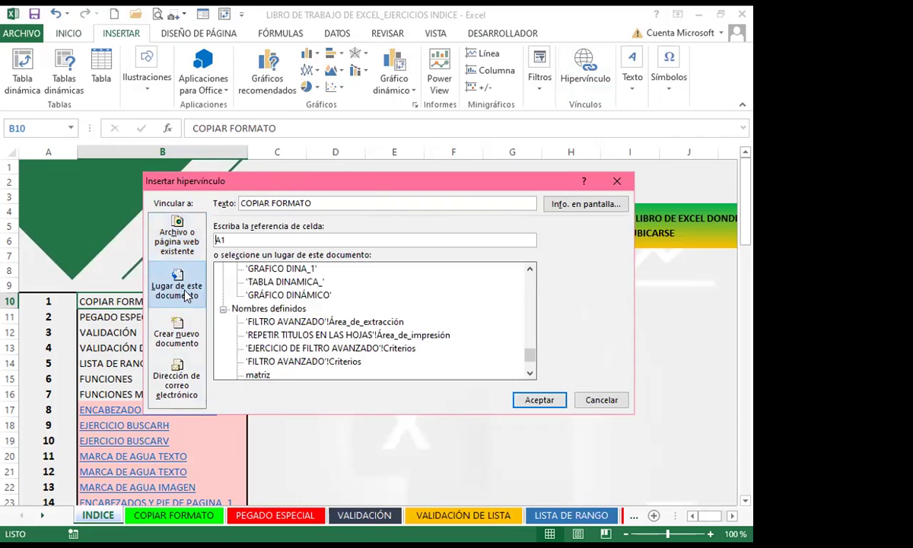
left_click_drag(531, 351, 525, 272)
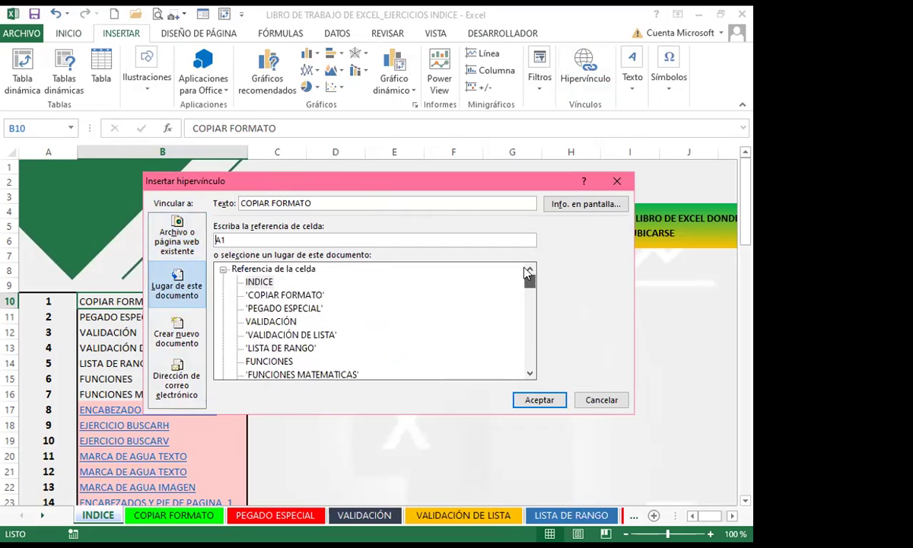
left_click(309, 297)
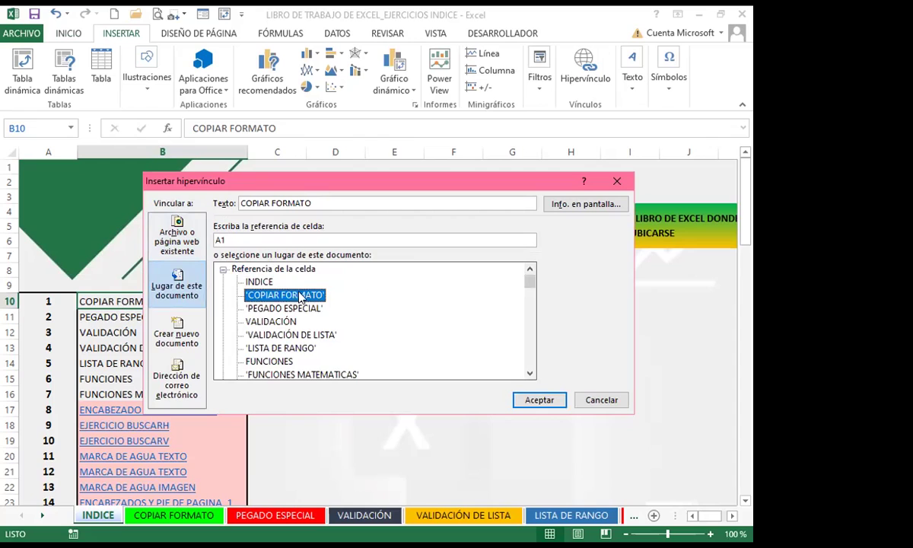
left_click(540, 399)
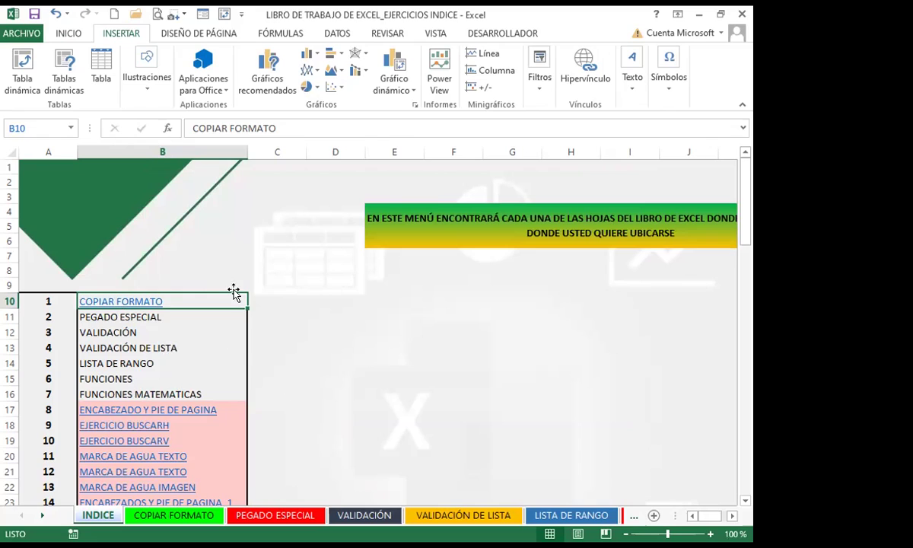
left_click(169, 317)
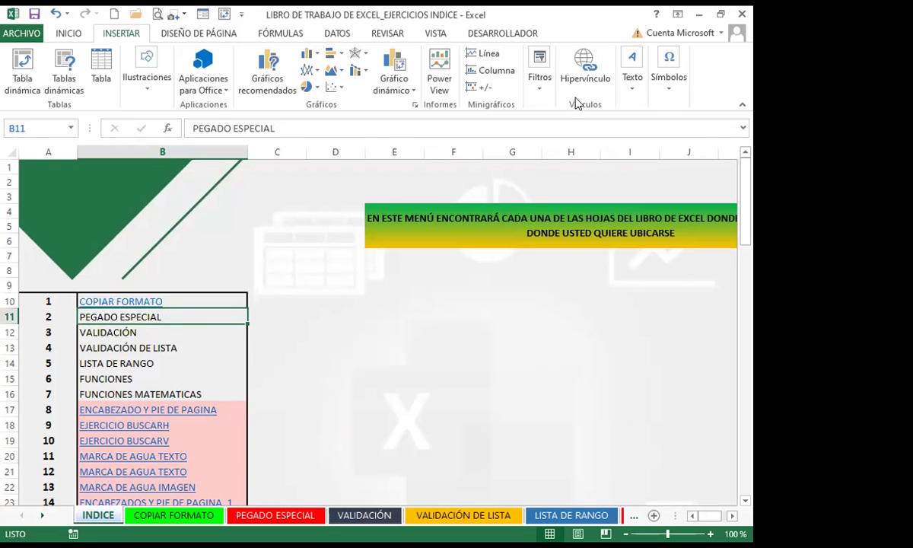
Link PEGADO ESPECIAL (B11) and VALIDACIÓN (B12) to their matching sheets
left_click(586, 72)
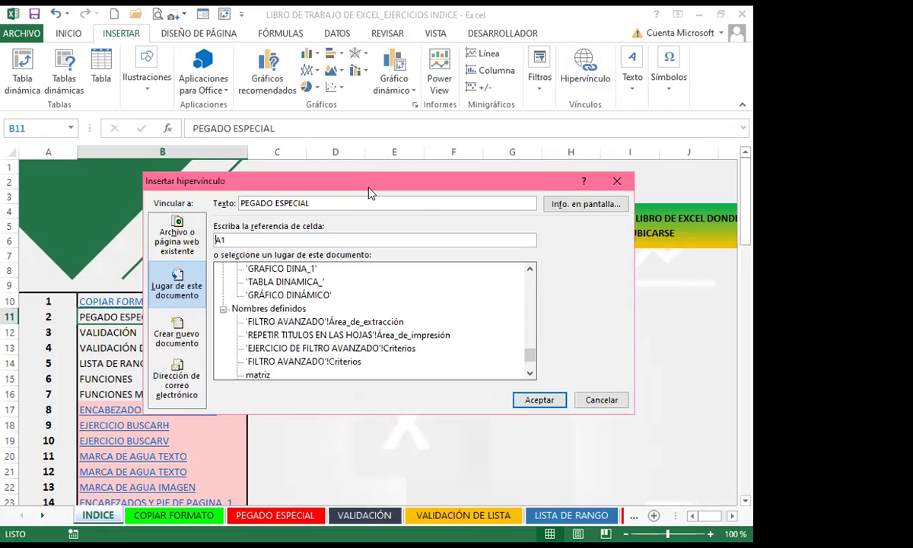
left_click_drag(418, 204, 469, 215)
left_click_drag(581, 364, 592, 290)
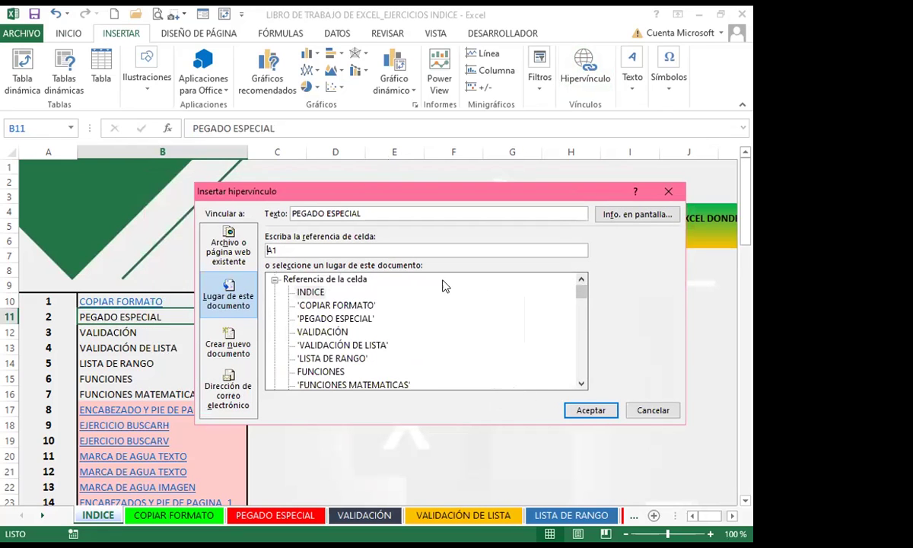
left_click(354, 318)
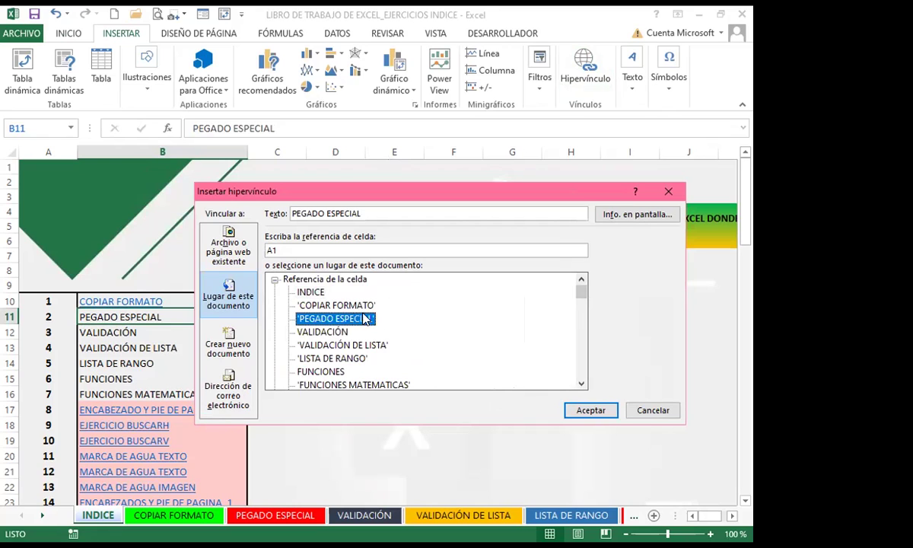
left_click(590, 410)
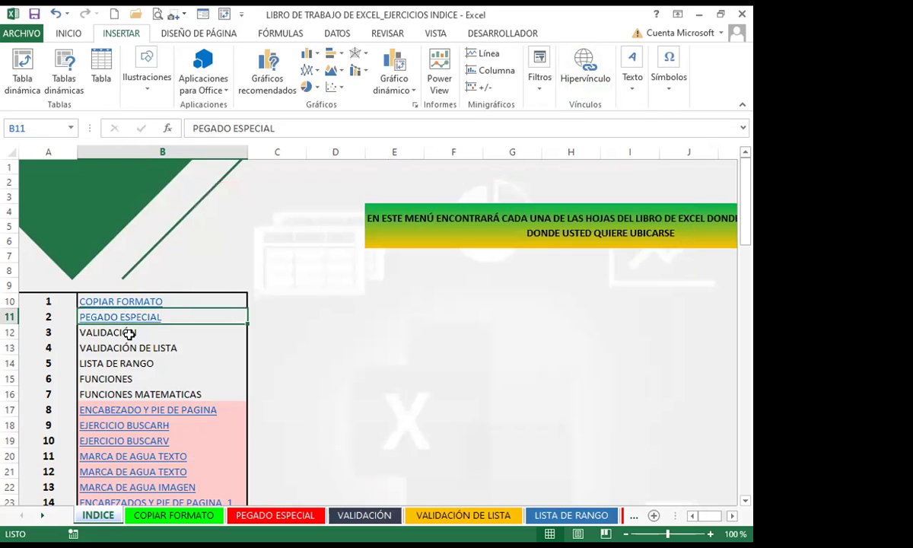
left_click(129, 332)
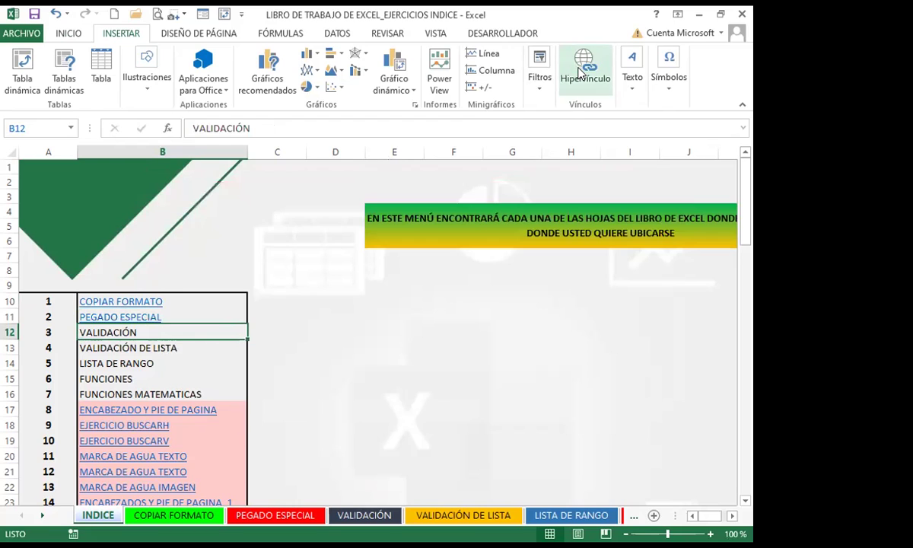
left_click(585, 70)
left_click_drag(578, 369, 580, 285)
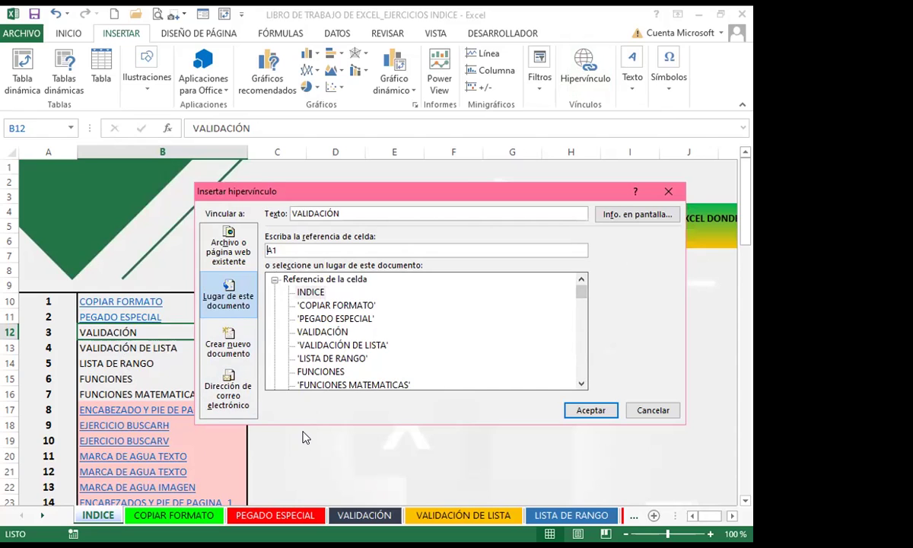
left_click(309, 334)
left_click(583, 410)
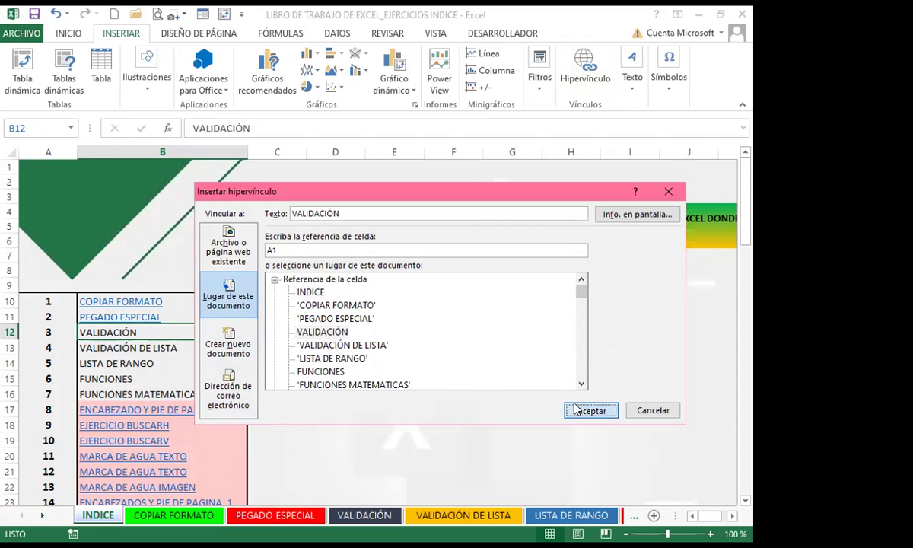
Link VALIDACIÓN DE LISTA and LISTA DE RANGO (B14) to their matching sheets
left_click(179, 346)
left_click(585, 69)
left_click_drag(582, 364, 582, 290)
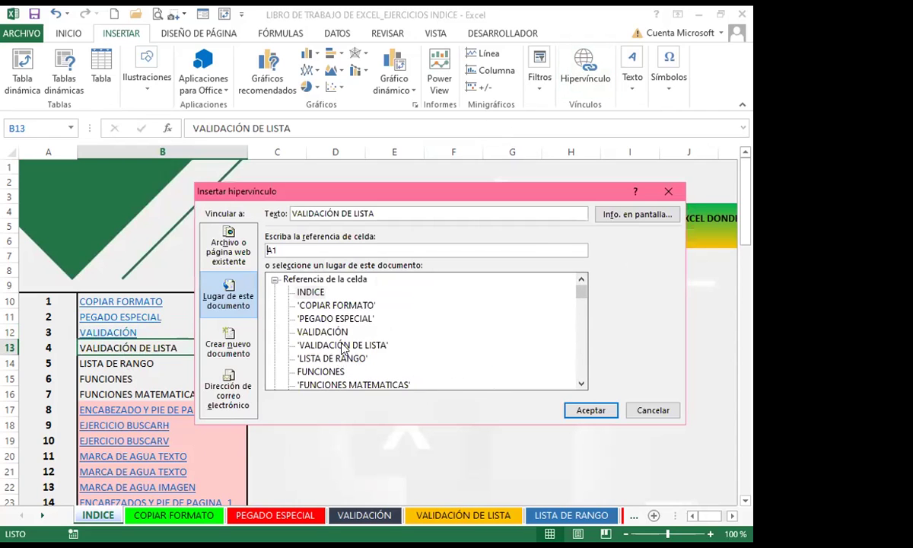
left_click(328, 345)
left_click(592, 411)
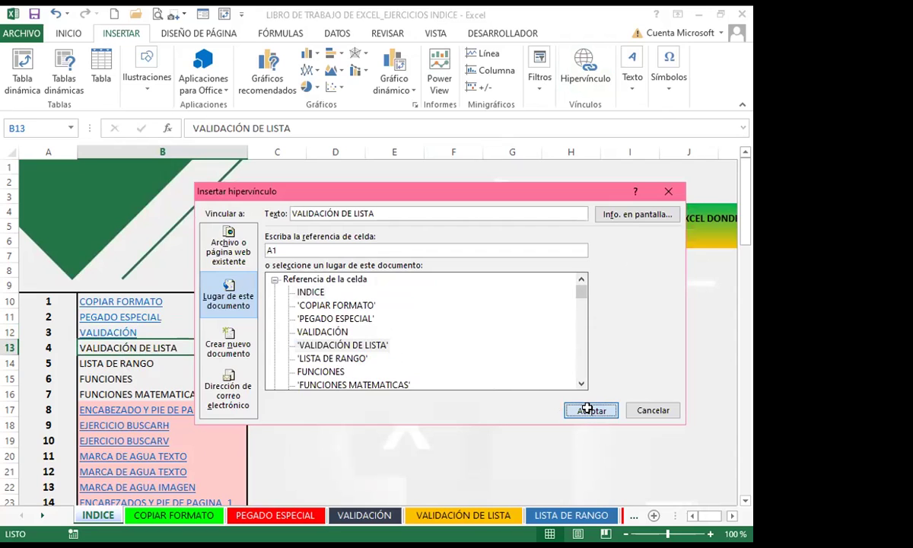
left_click(171, 369)
left_click(585, 68)
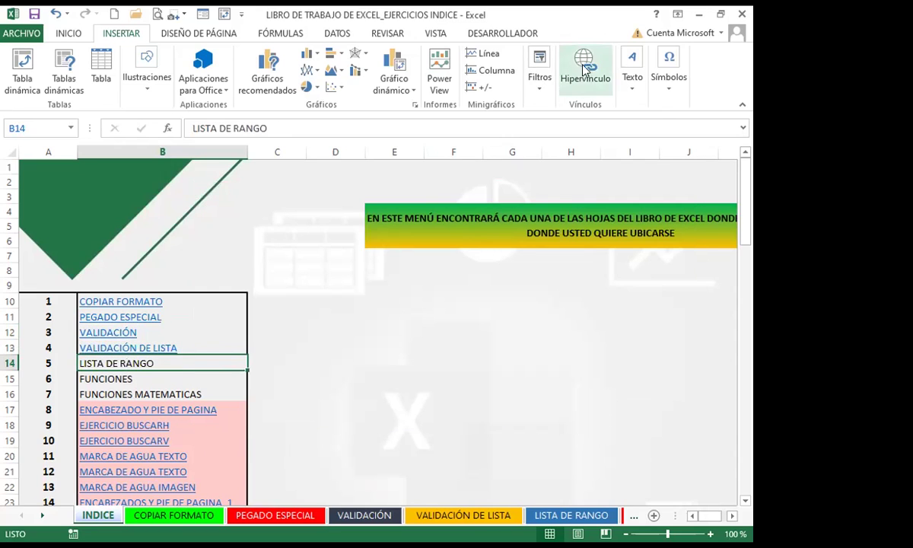
left_click_drag(580, 367, 581, 290)
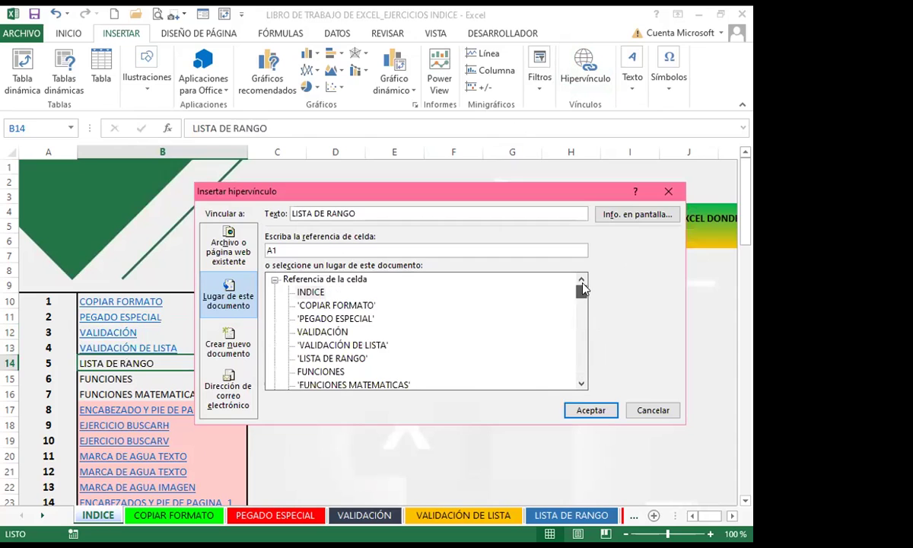
left_click(333, 359)
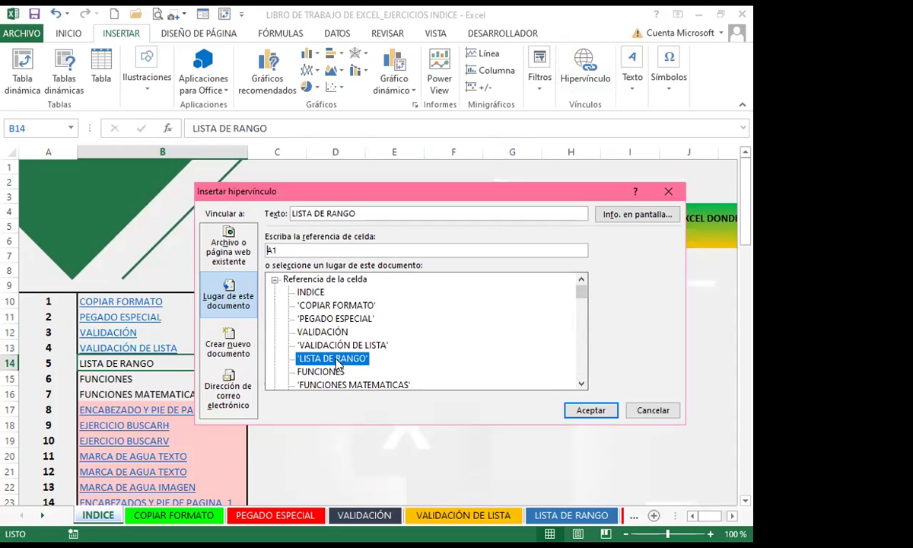
left_click(603, 412)
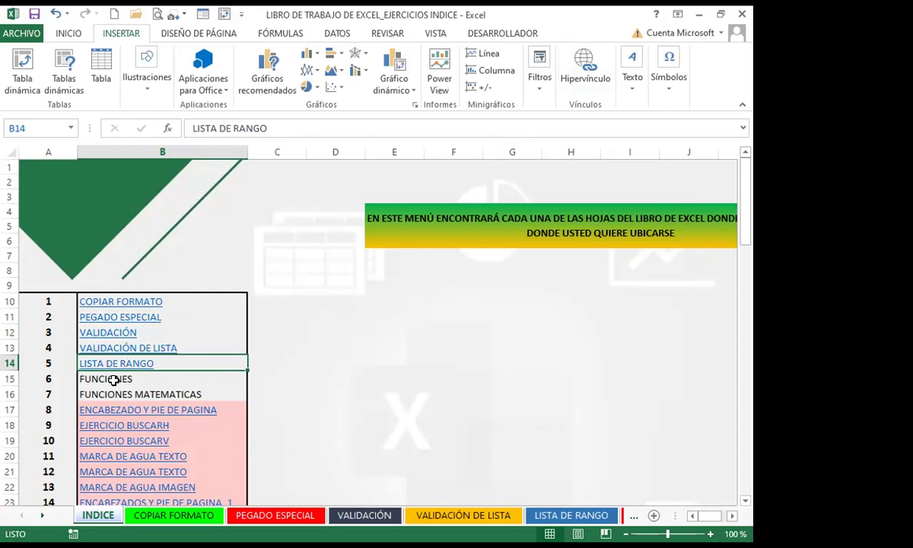
Link FUNCIONES (B15) and FUNCIONES MATEMATICAS (B16) to their sheets, then click an empty cell
left_click(114, 378)
left_click(586, 79)
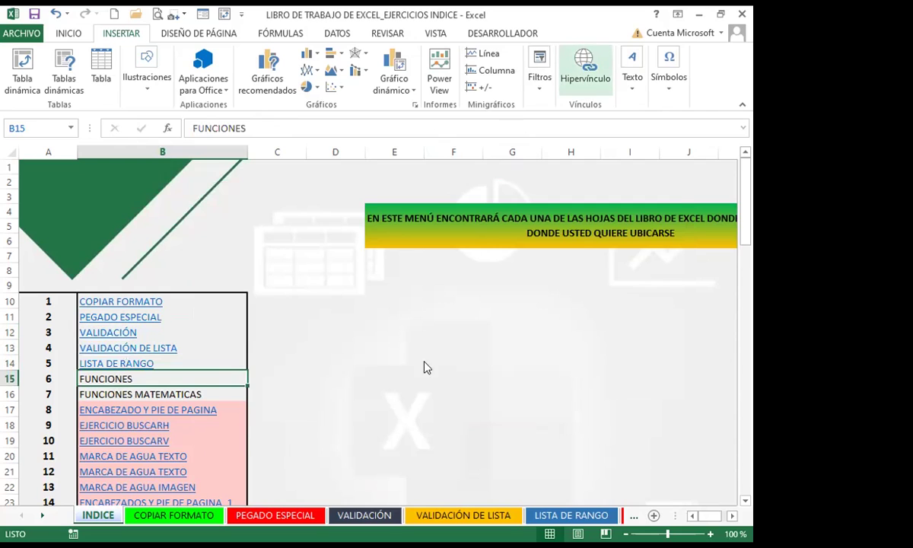
left_click_drag(584, 370, 583, 292)
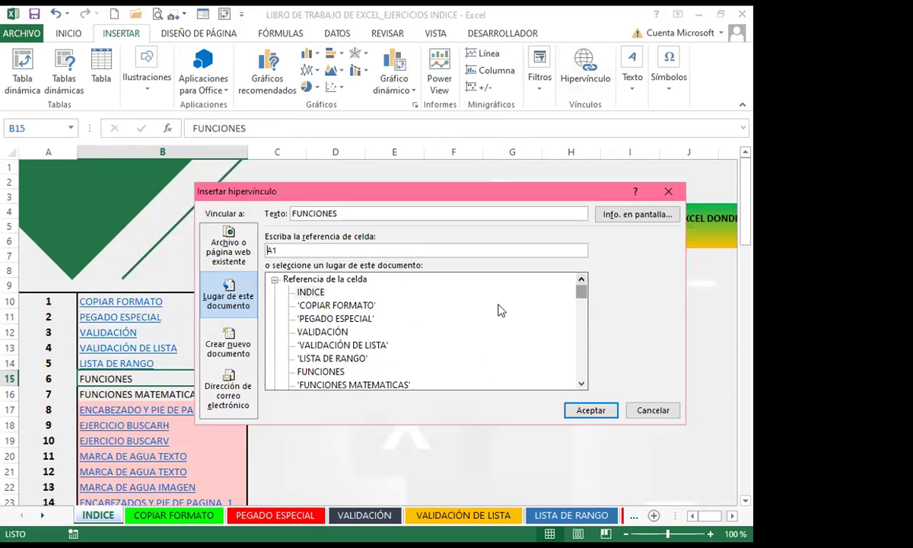
left_click(312, 372)
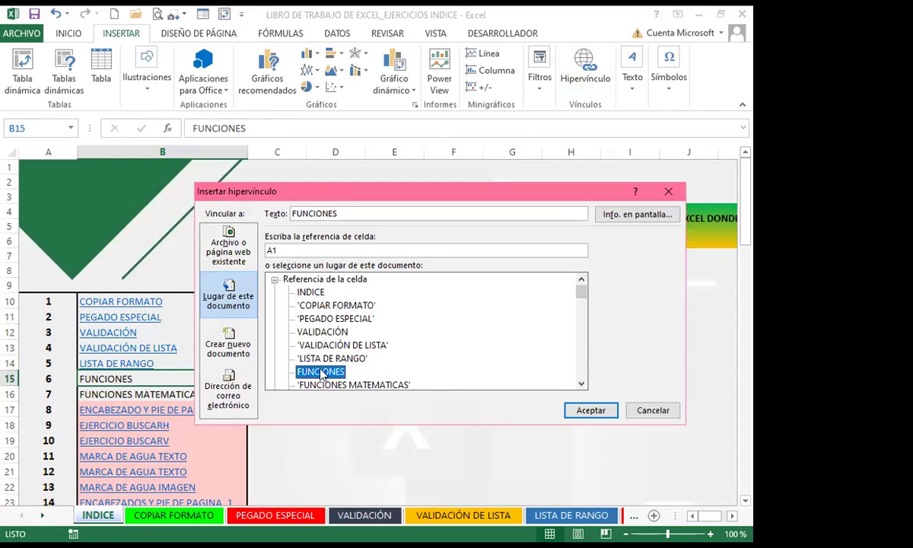
left_click(580, 410)
left_click(171, 388)
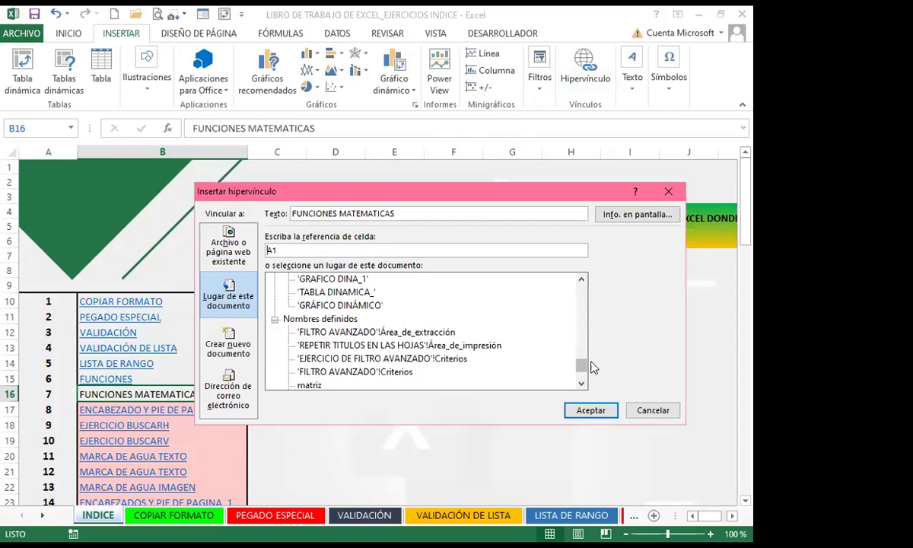
left_click_drag(584, 365, 585, 305)
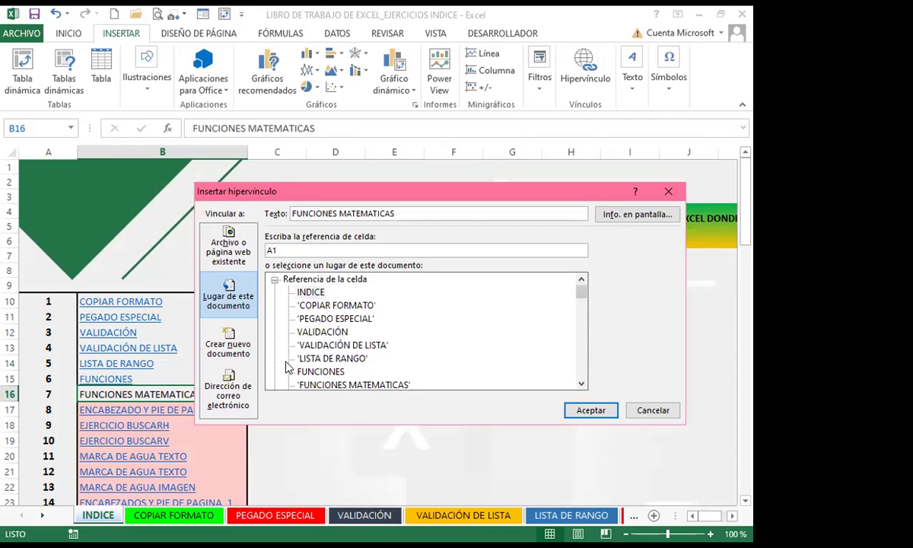
left_click(369, 386)
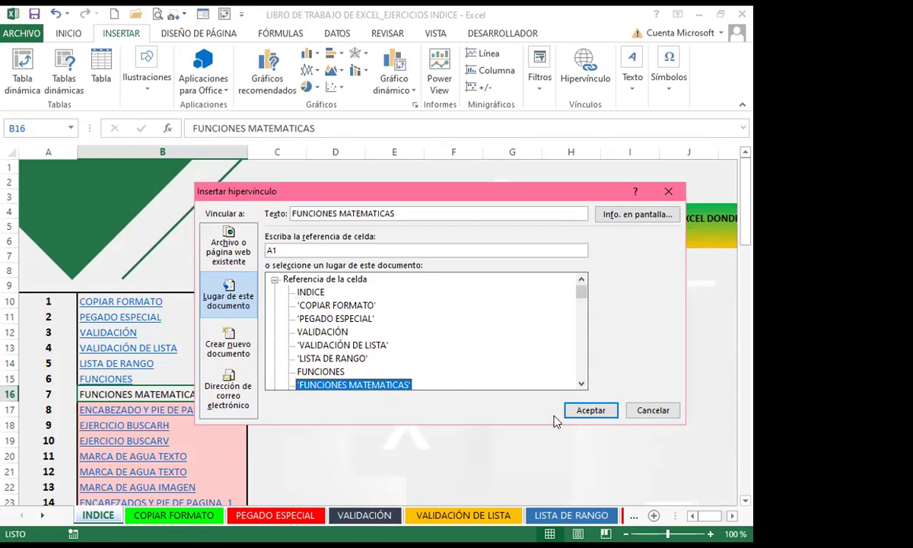
left_click(597, 413)
left_click(352, 375)
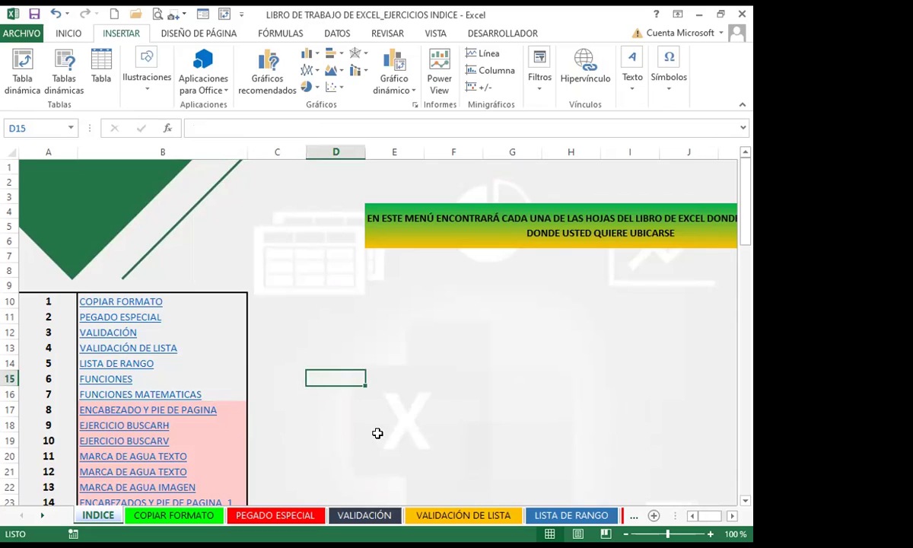
left_click(321, 329)
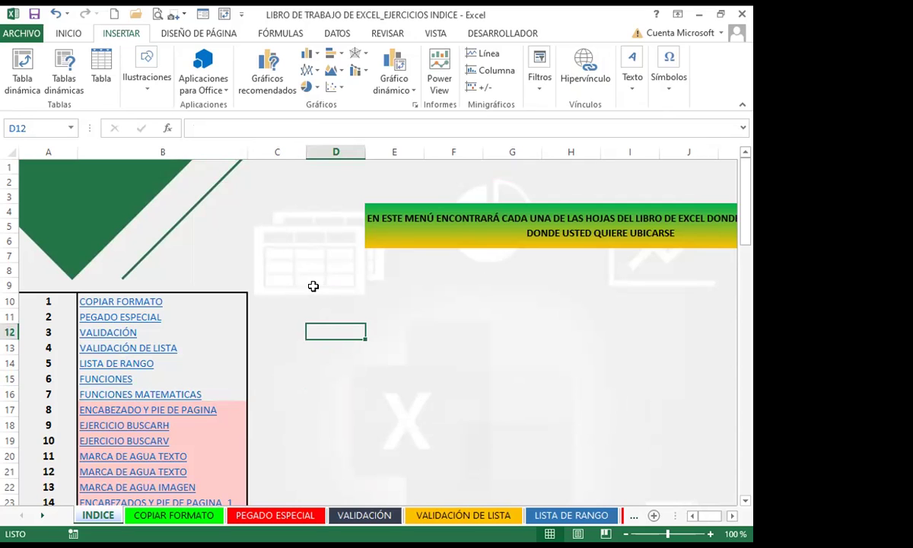
left_click(118, 304)
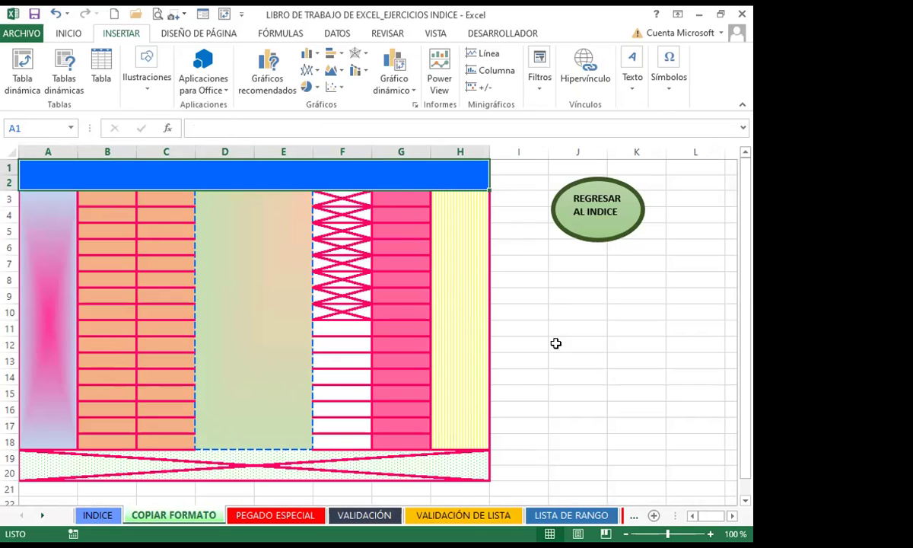
left_click(595, 210)
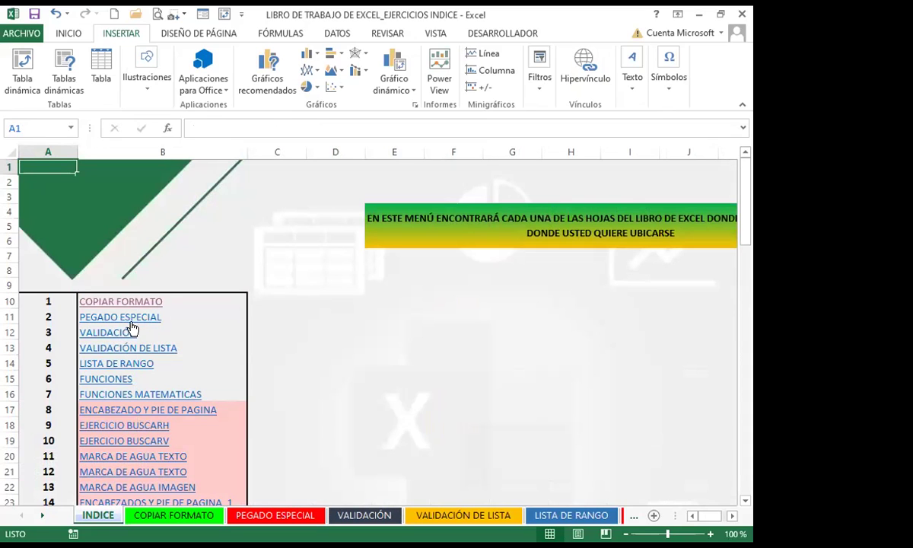
left_click(134, 320)
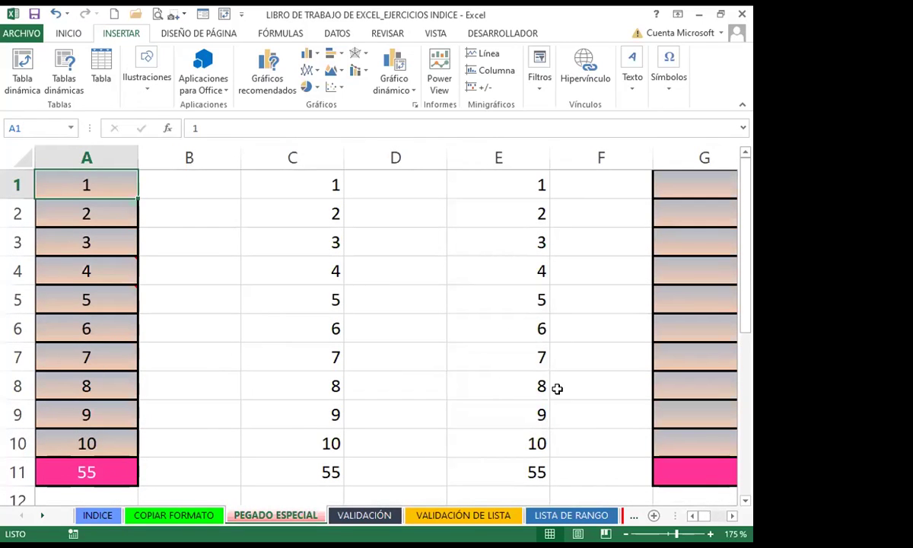
scroll(558, 388, "down", 4)
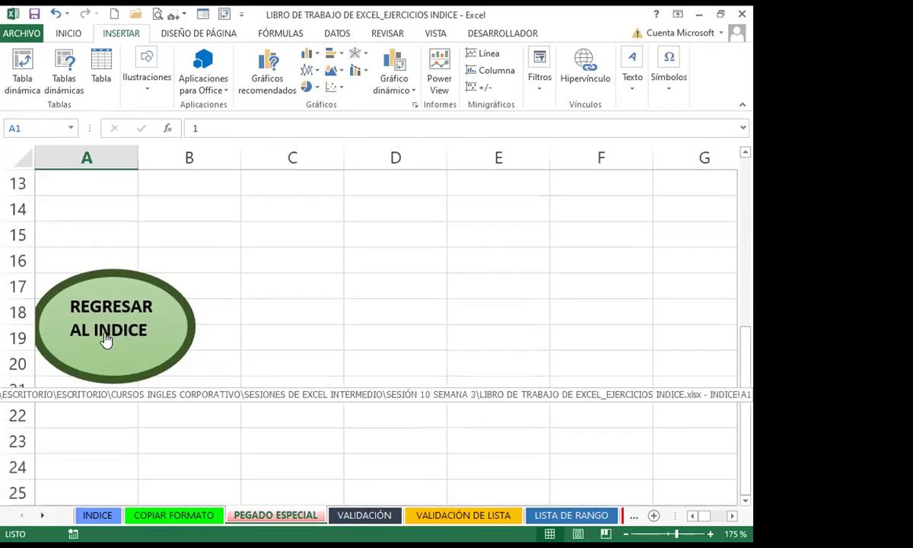
left_click(106, 341)
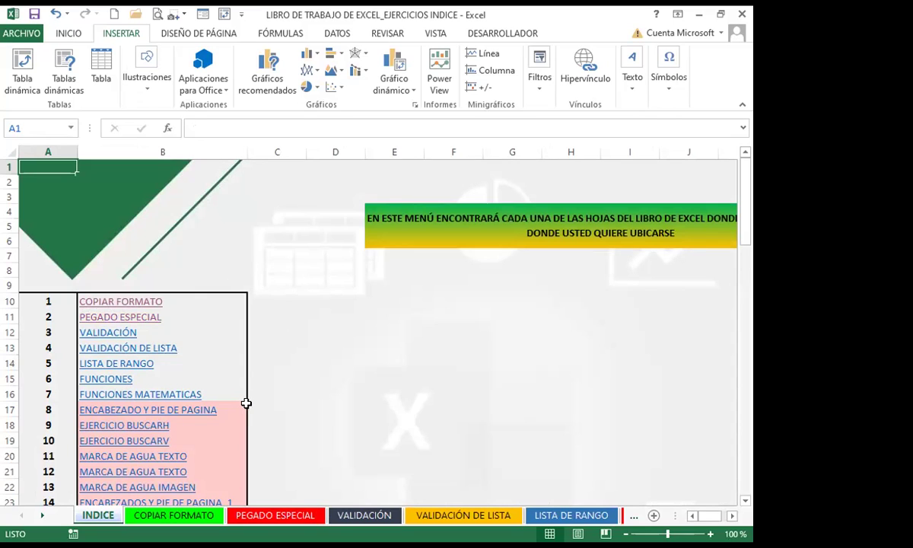
left_click(112, 462)
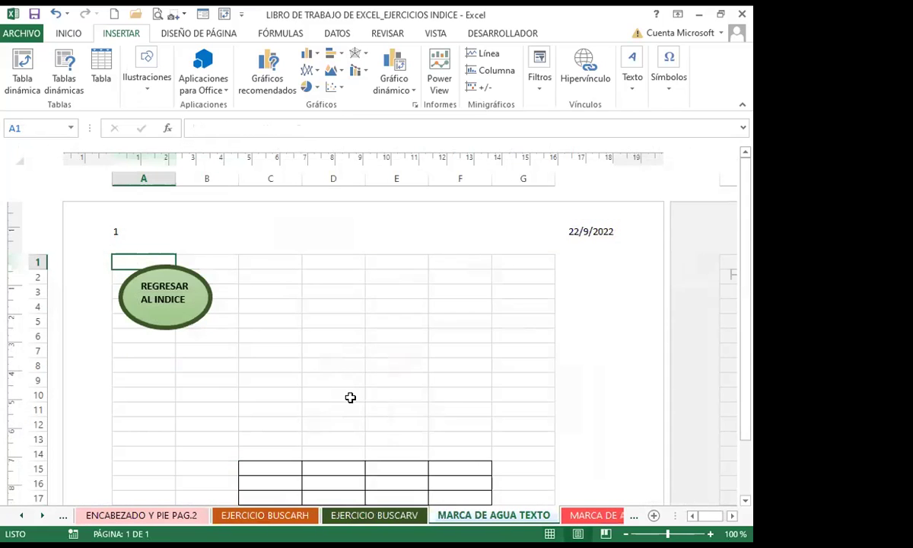
scroll(351, 396, "down", 3)
scroll(328, 426, "down", 4)
scroll(327, 434, "up", 7)
left_click(162, 307)
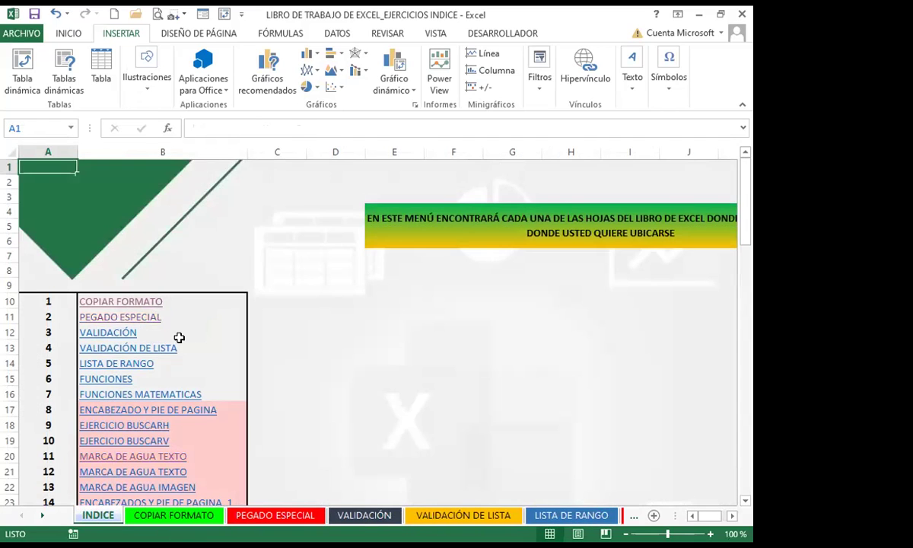
scroll(190, 365, "down", 3)
scroll(202, 395, "down", 3)
scroll(200, 394, "down", 5)
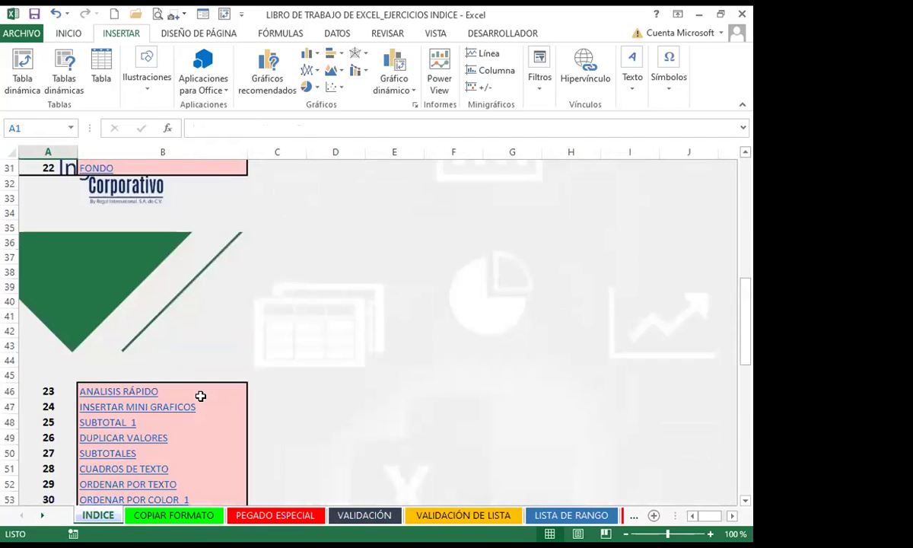
scroll(182, 399, "down", 1)
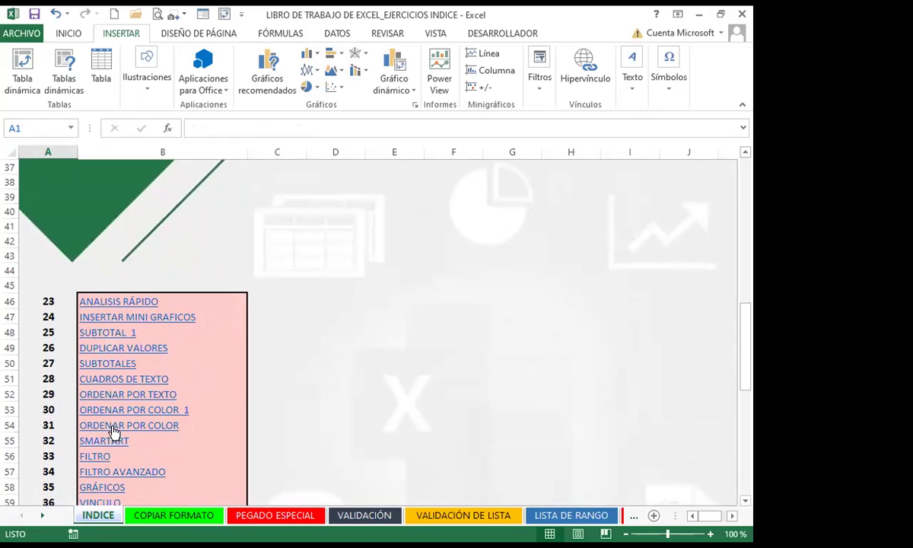
left_click(140, 301)
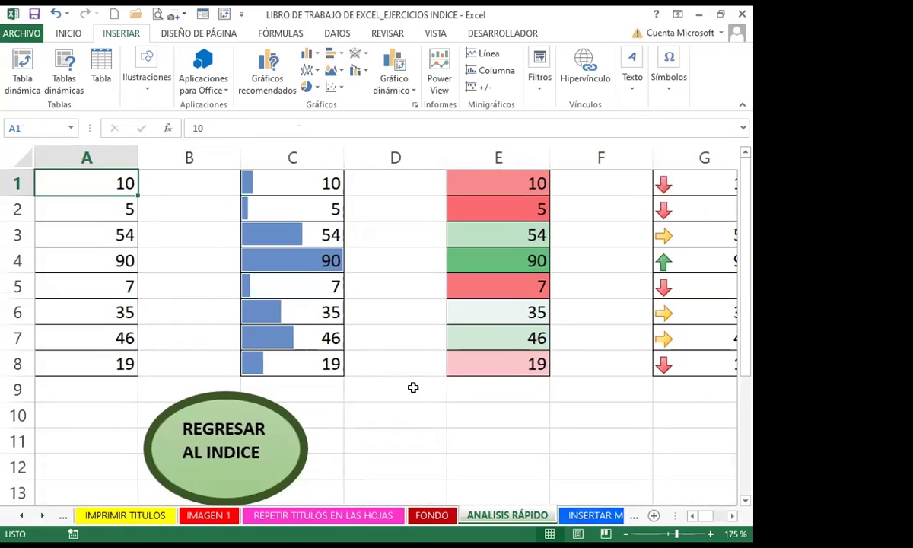
scroll(408, 305, "down", 2)
scroll(388, 377, "up", 2)
left_click(182, 413)
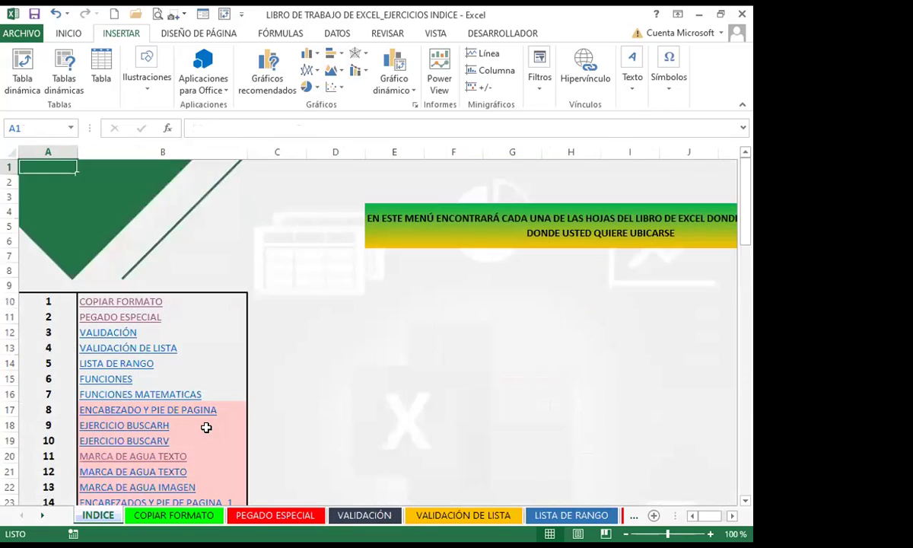
scroll(202, 423, "down", 6)
scroll(201, 423, "down", 10)
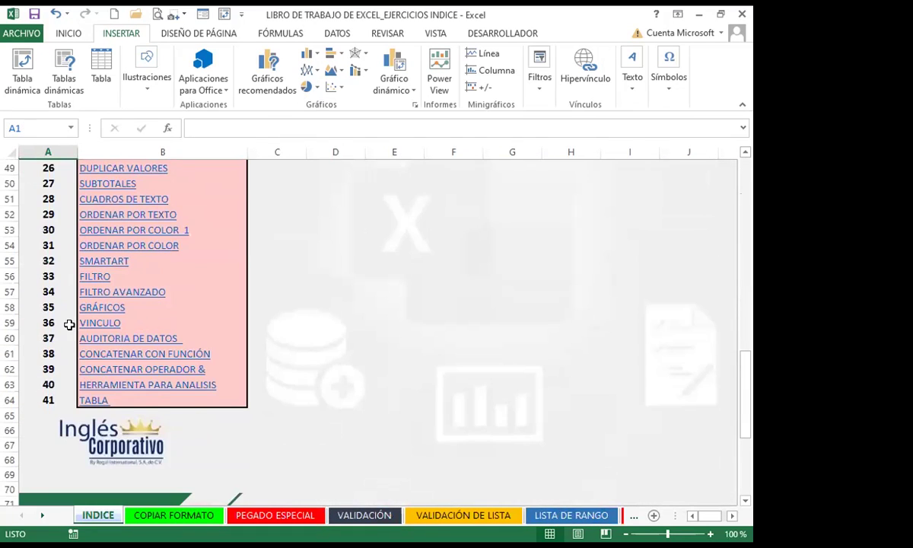
left_click(111, 263)
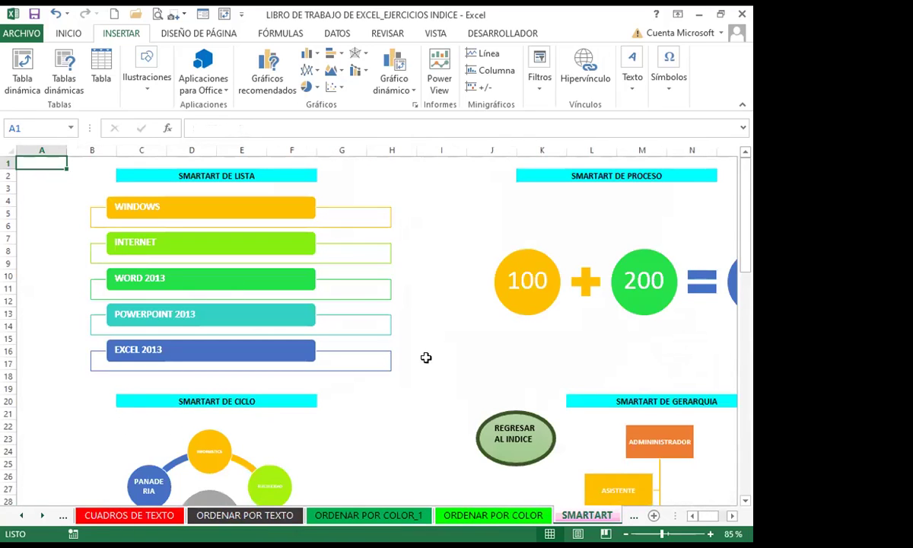
scroll(412, 415, "down", 11)
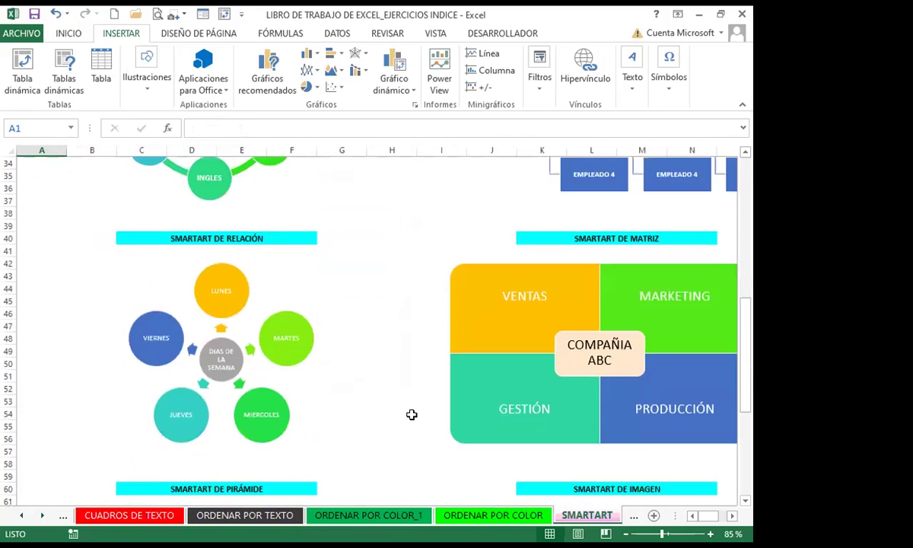
scroll(412, 415, "down", 1)
scroll(410, 411, "up", 6)
scroll(409, 407, "down", 8)
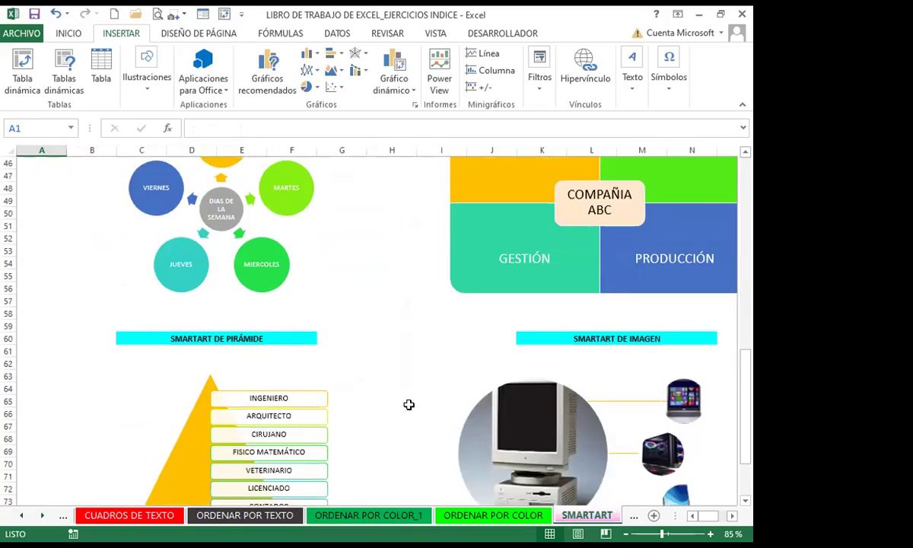
scroll(410, 405, "down", 10)
scroll(412, 410, "up", 20)
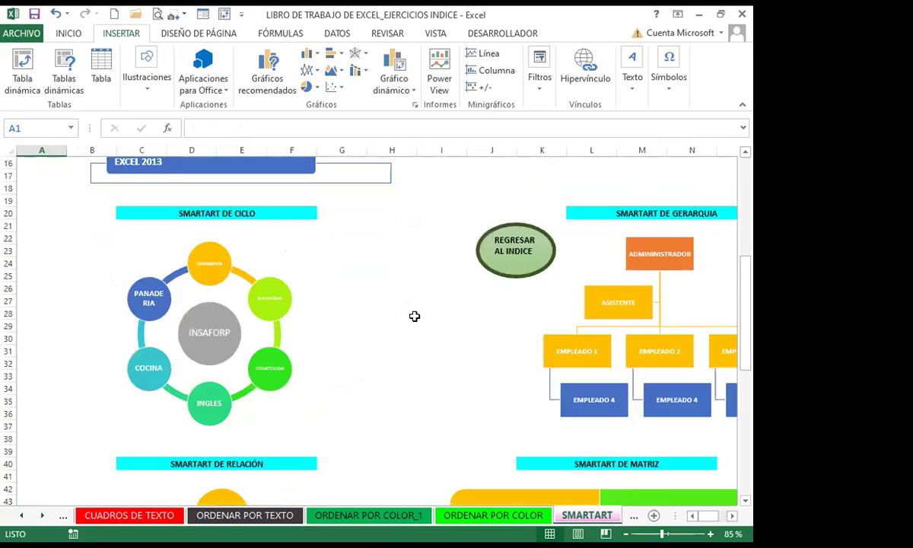
scroll(414, 316, "up", 5)
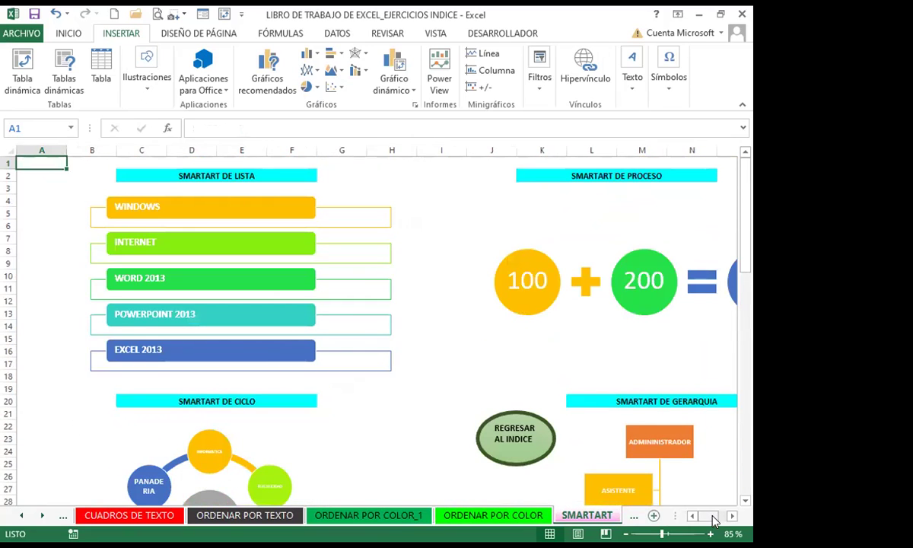
left_click(731, 516)
left_click_drag(732, 516, 523, 481)
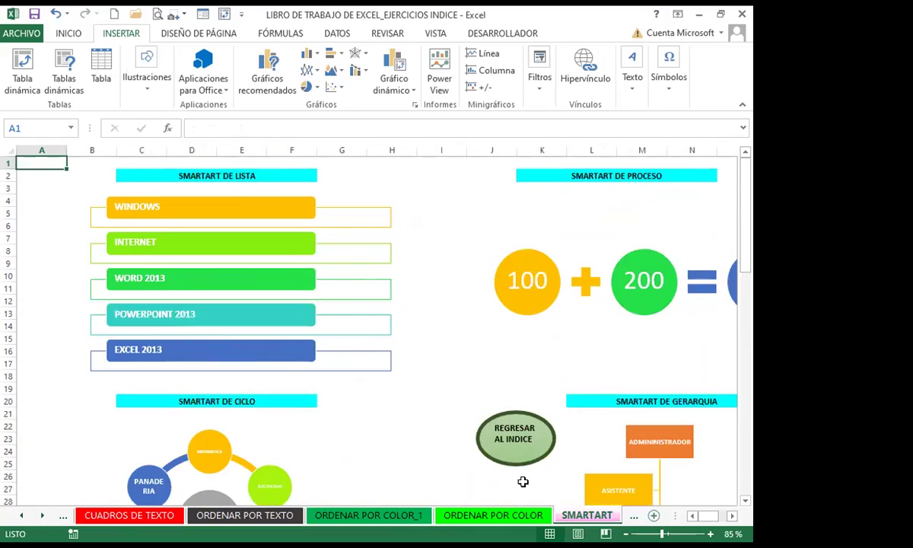
scroll(403, 435, "down", 20)
scroll(404, 435, "down", 3)
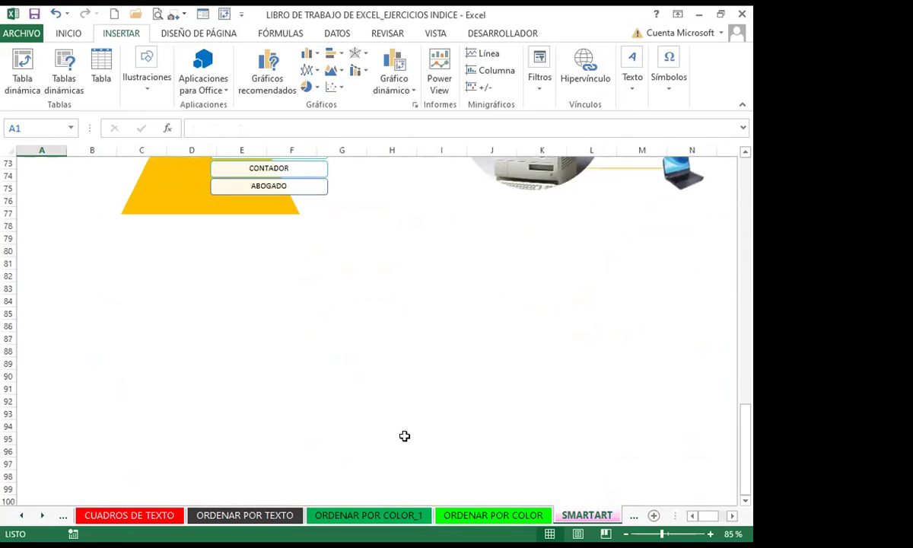
scroll(403, 426, "up", 20)
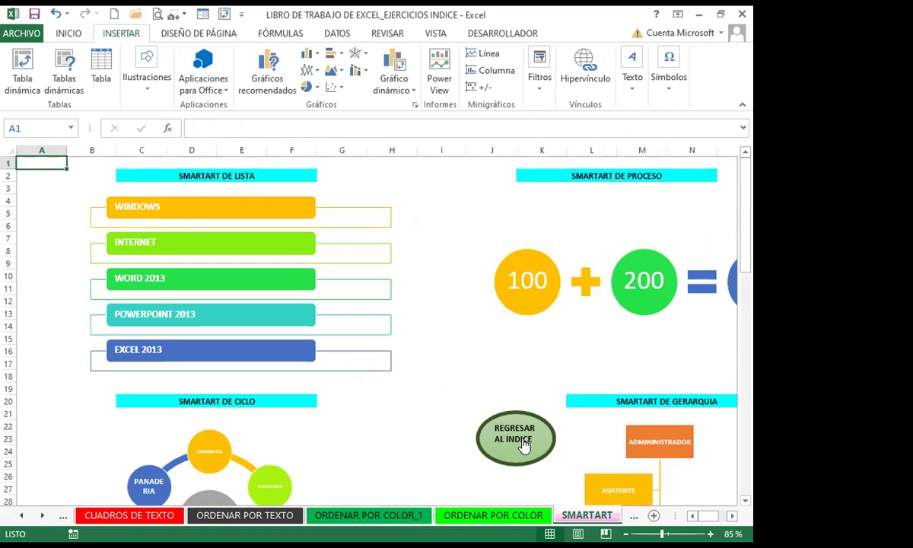
From the index, visit the ORDENAR POR COLOR and FILTRO sheets, returning to the index each time
left_click(491, 420)
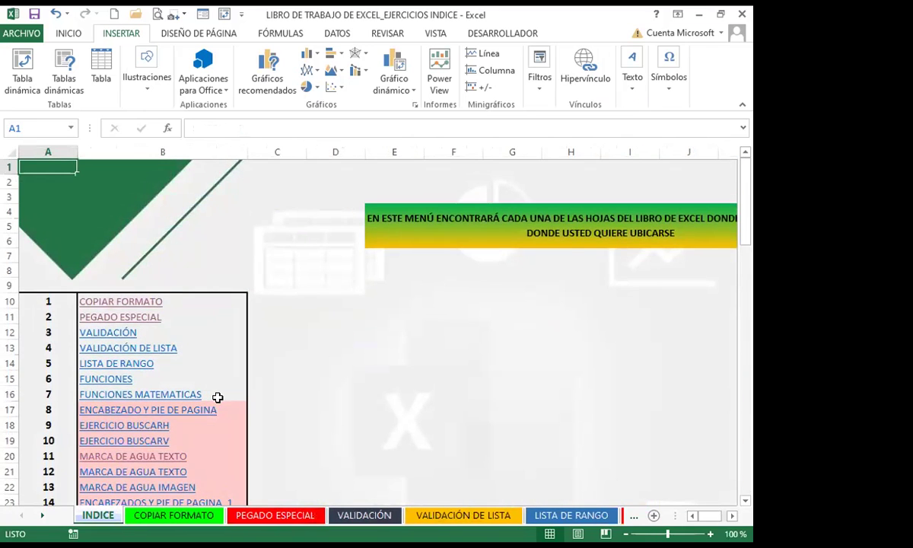
scroll(204, 394, "down", 6)
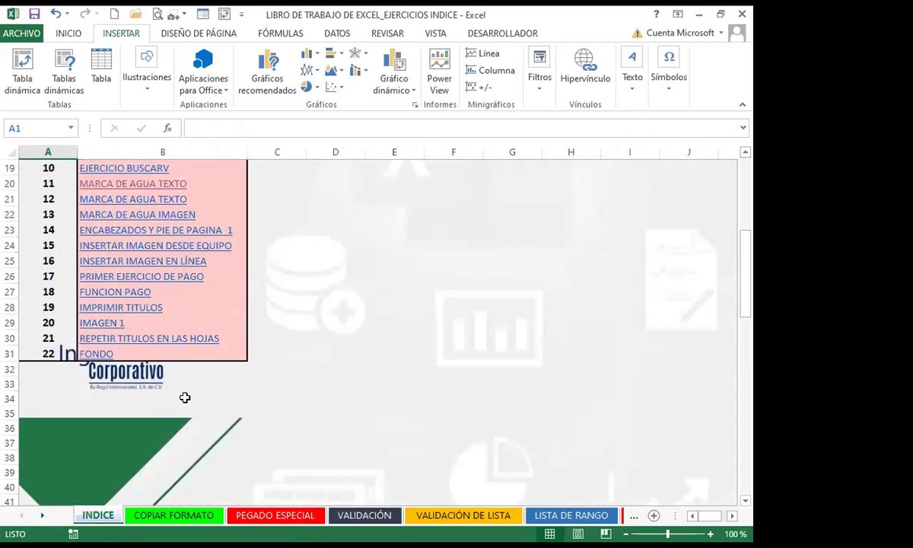
scroll(184, 397, "down", 8)
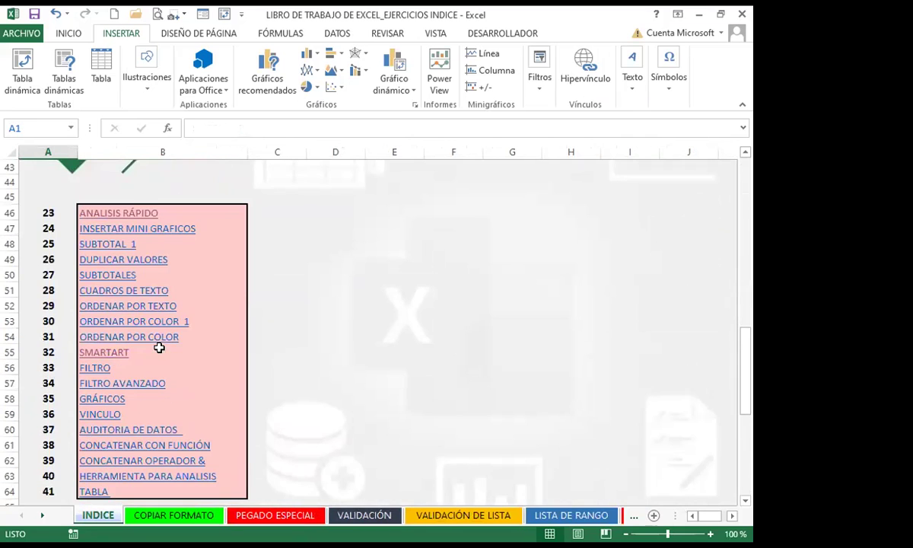
left_click(144, 335)
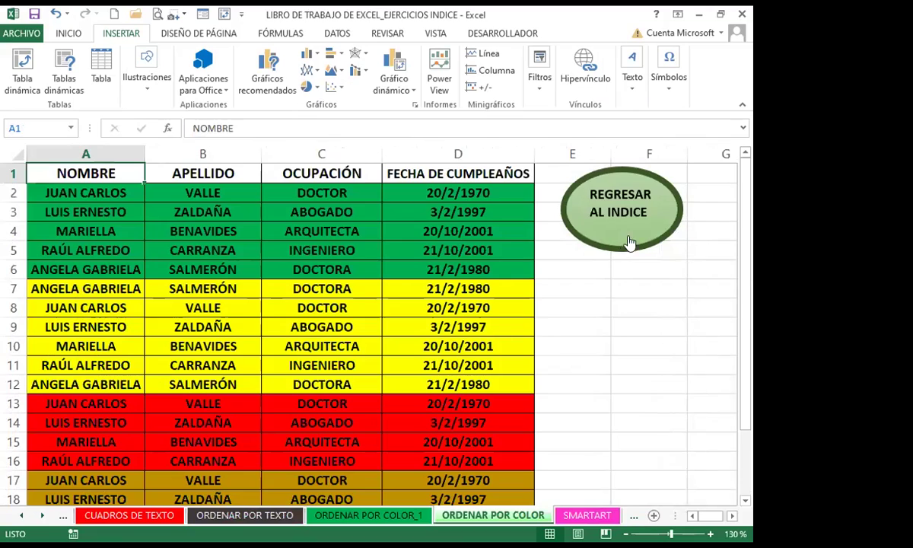
left_click(624, 237)
scroll(145, 388, "down", 5)
scroll(162, 413, "down", 8)
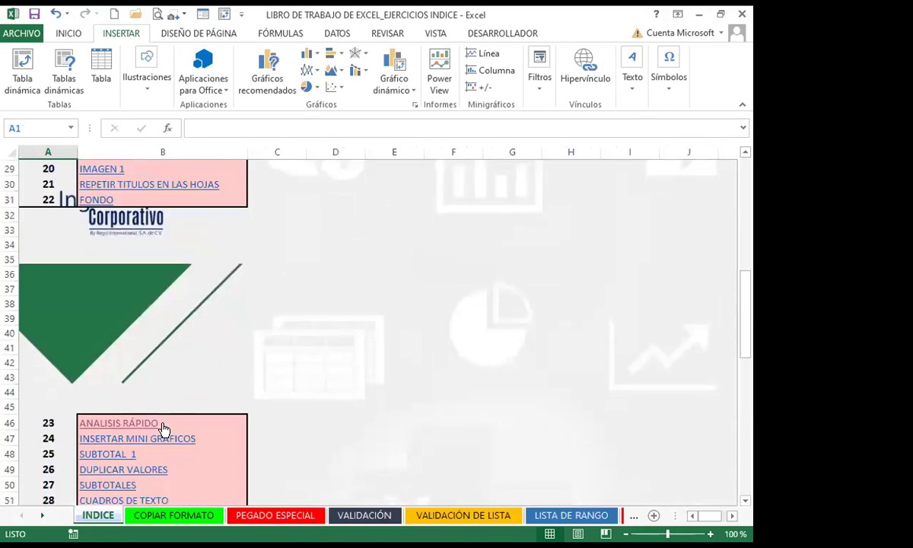
left_click(94, 411)
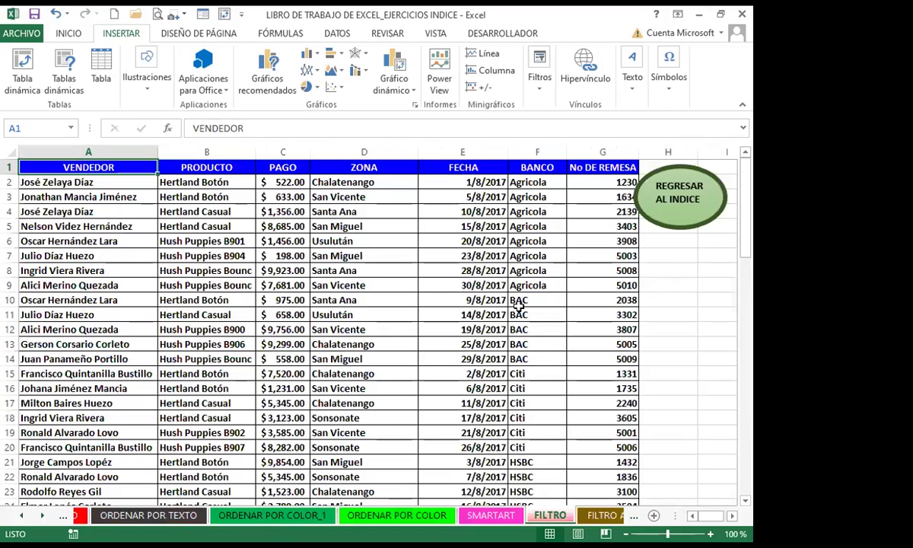
left_click(689, 210)
Open CONCATENAR CON FUNCIÓN from the index and select cell G13
scroll(191, 411, "down", 15)
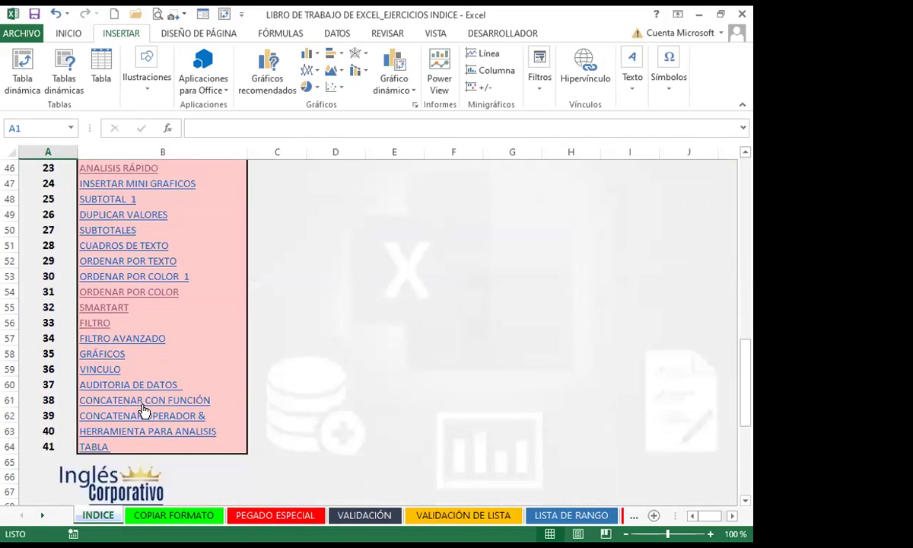
left_click(133, 400)
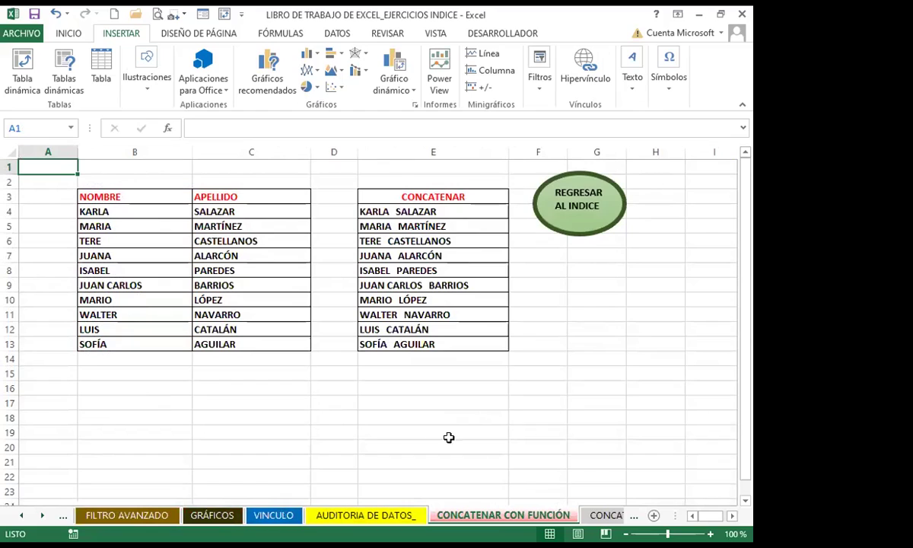
left_click(575, 346)
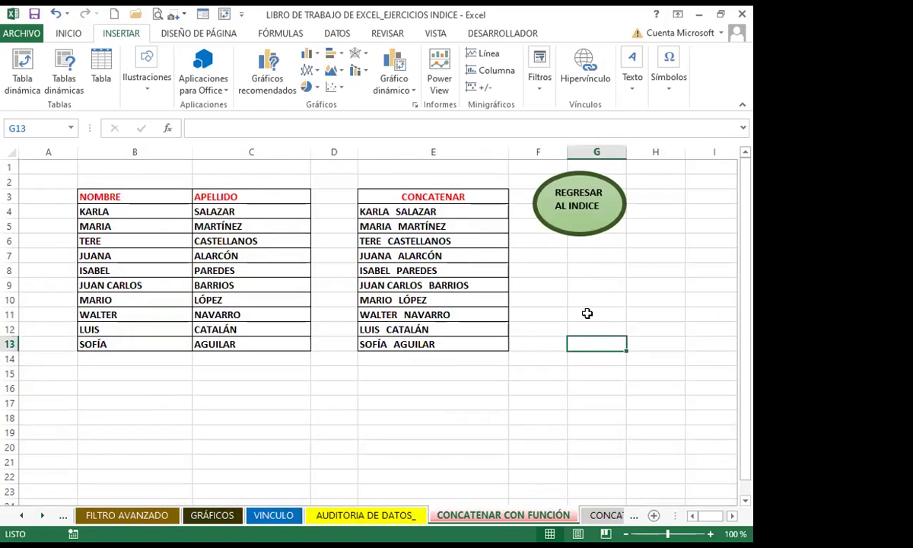
Draw a smiley shape near column G, change it into a cube, and open Formato de forma
left_click(149, 85)
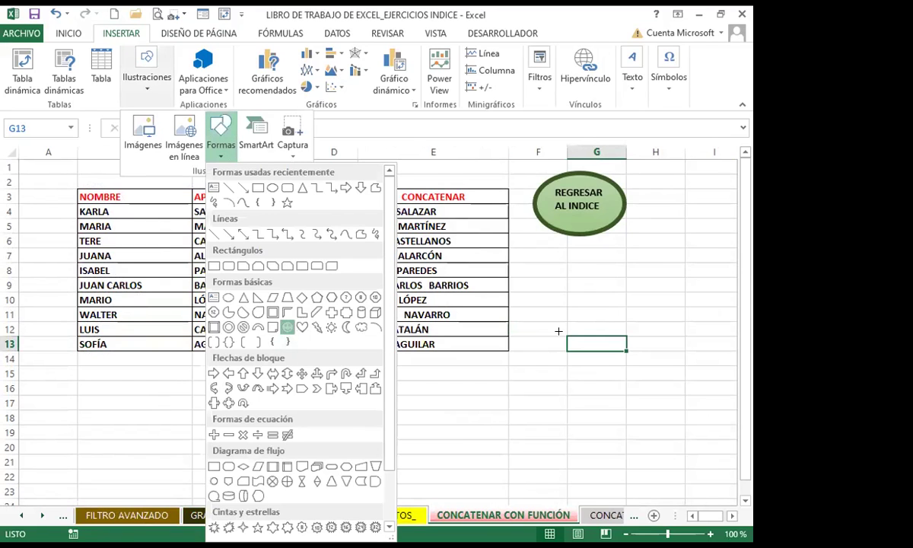
left_click_drag(561, 279, 634, 354)
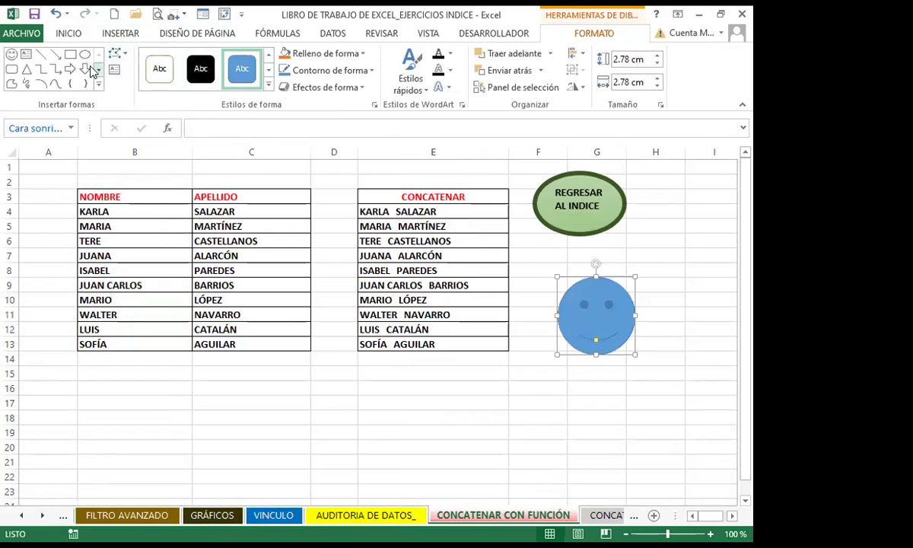
left_click(124, 55)
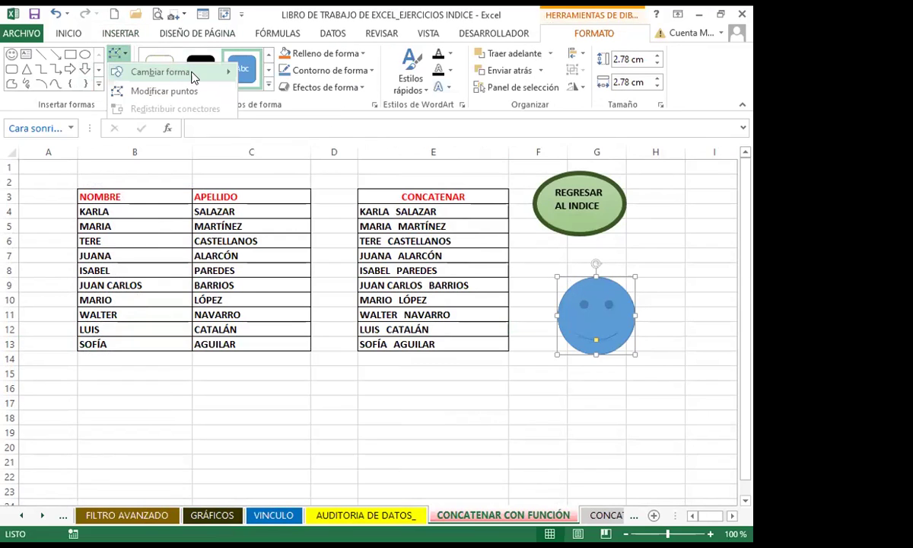
mouse_move(192, 73)
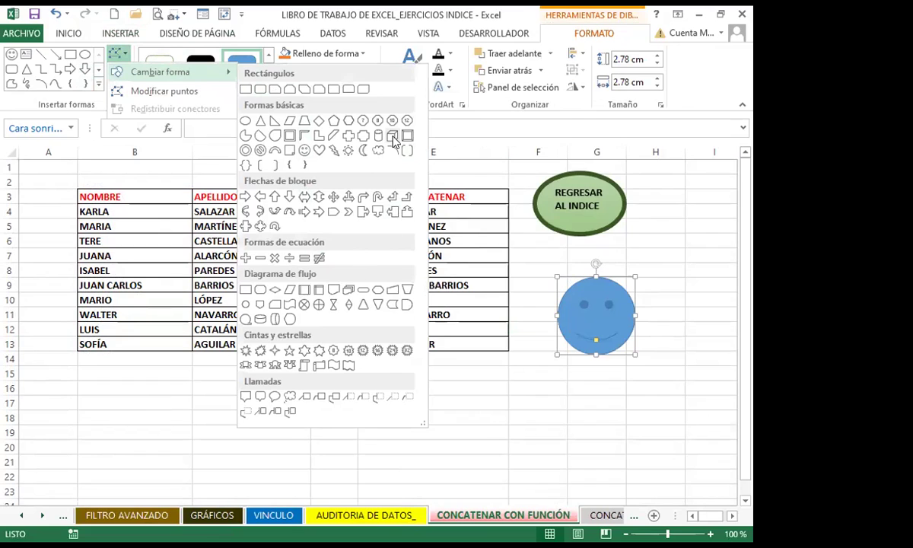
key("Return")
right_click(583, 317)
left_click(469, 304)
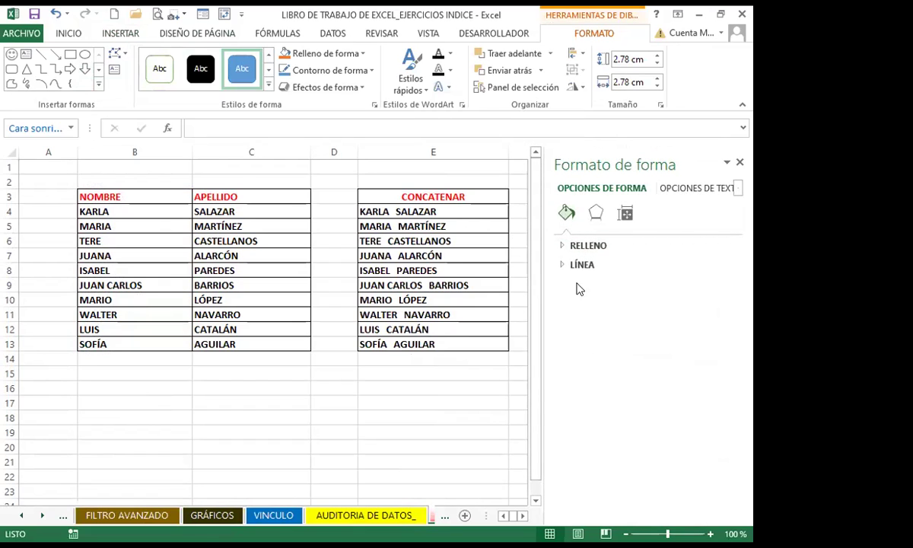
Fill the cube with a sunset picture from an online 'PAISAJES' search, then close the pane
left_click(565, 245)
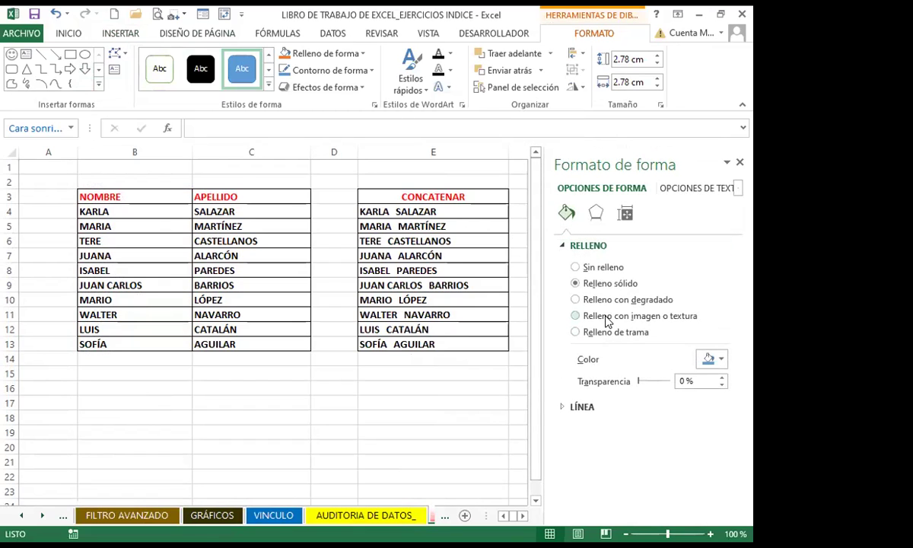
left_click(577, 316)
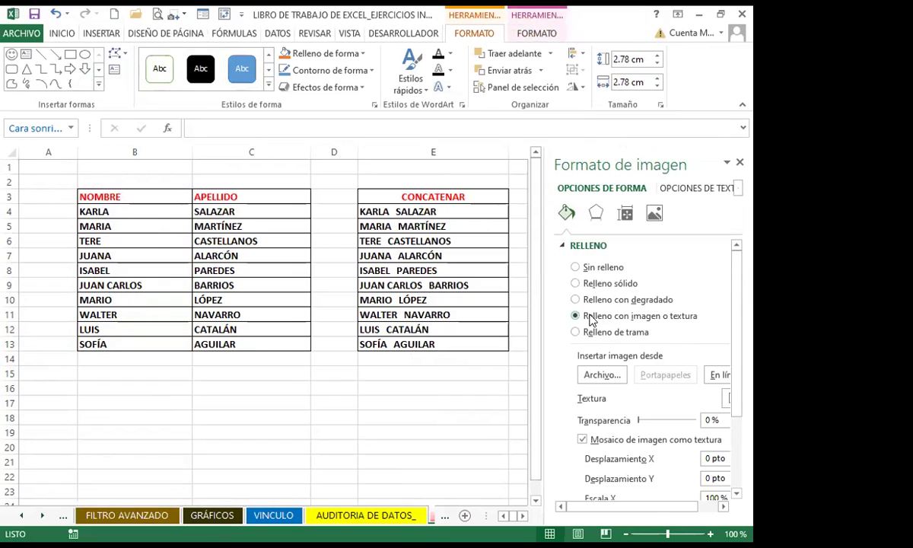
left_click(724, 379)
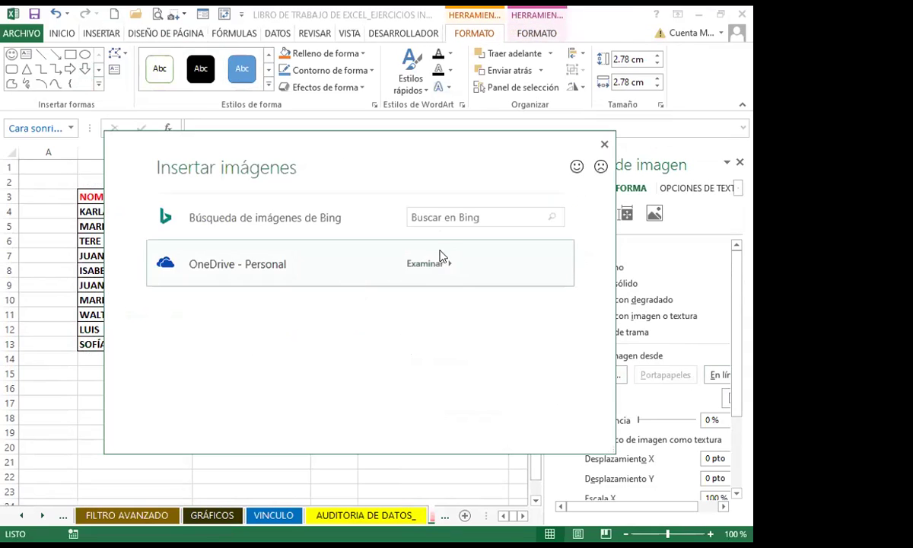
left_click(441, 216)
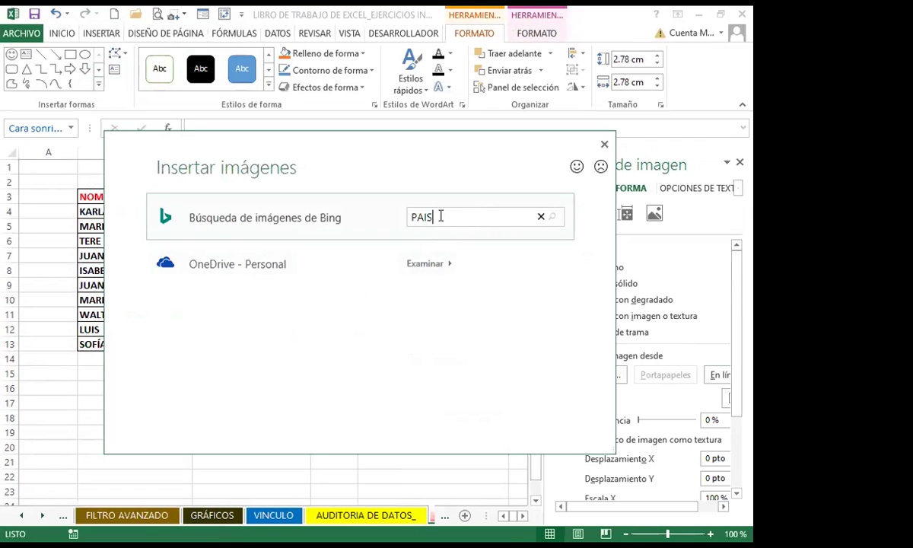
type("PAISAJES")
key("Return")
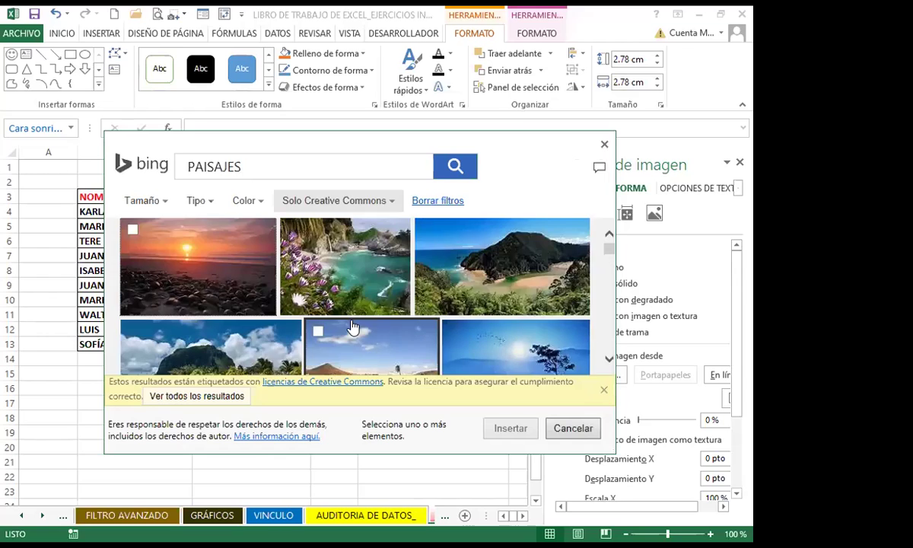
left_click(161, 261)
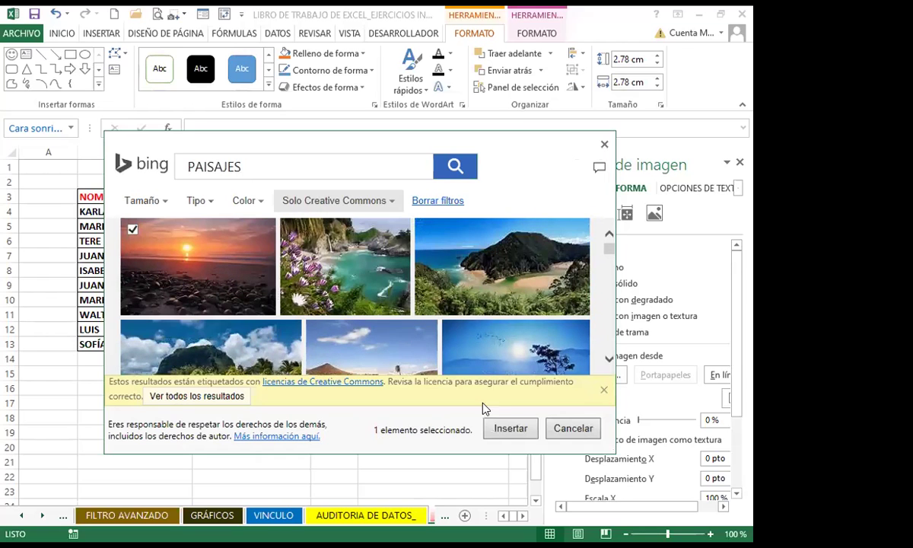
left_click(498, 431)
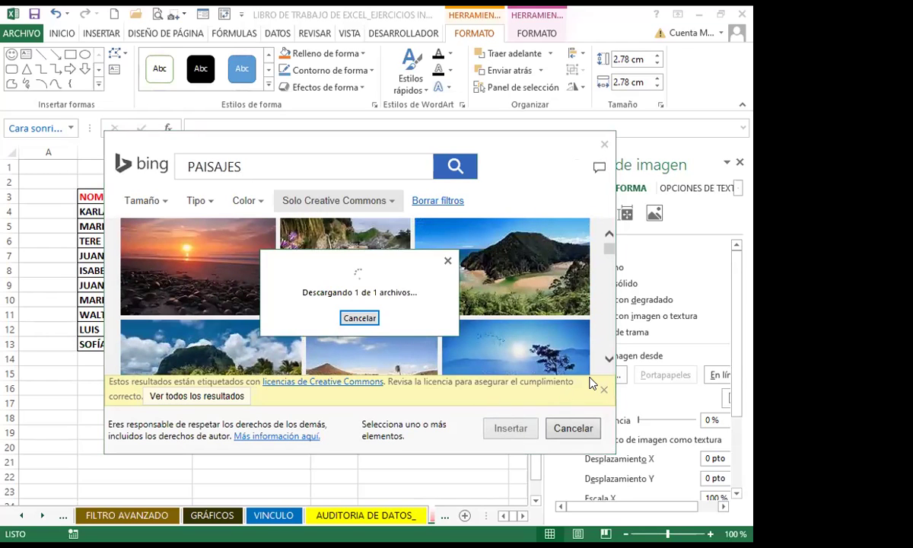
left_click(739, 162)
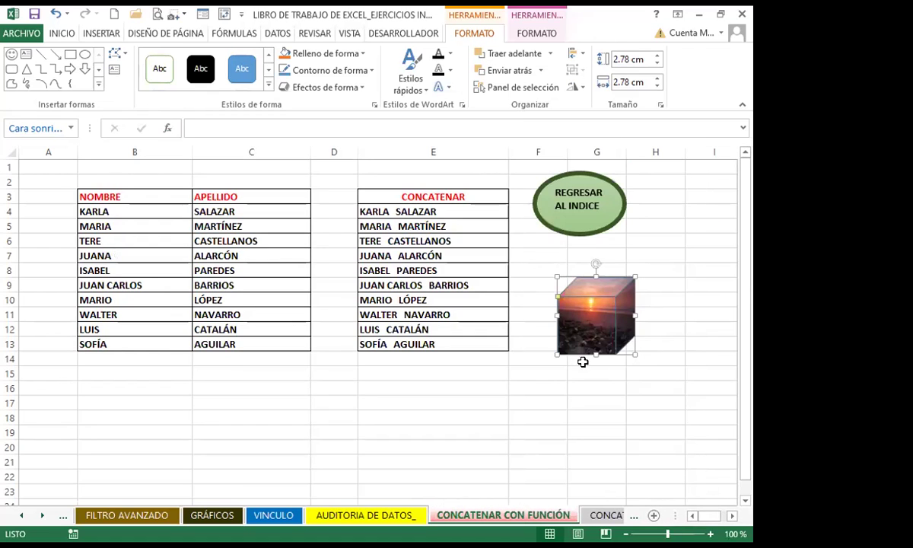
Give the cube a peach outline with a heavier line weight
left_click(370, 70)
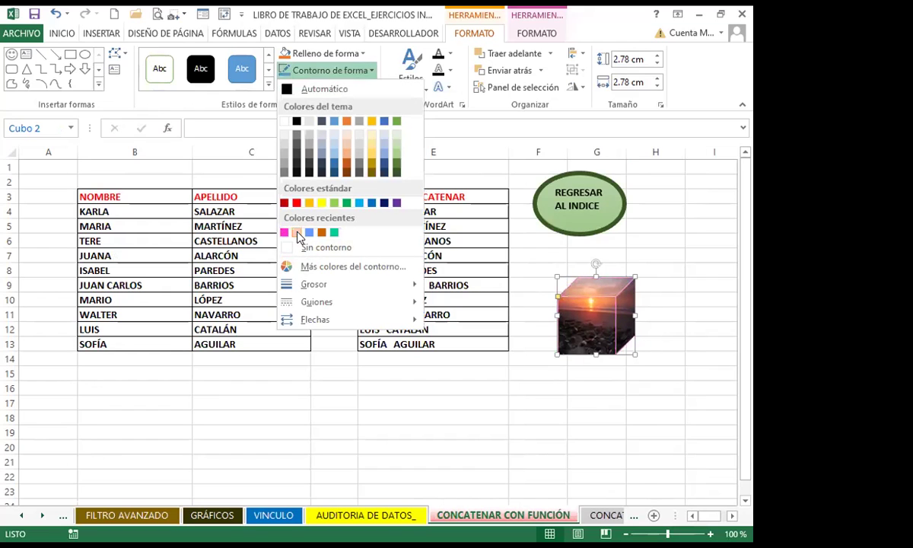
left_click(297, 233)
left_click(366, 70)
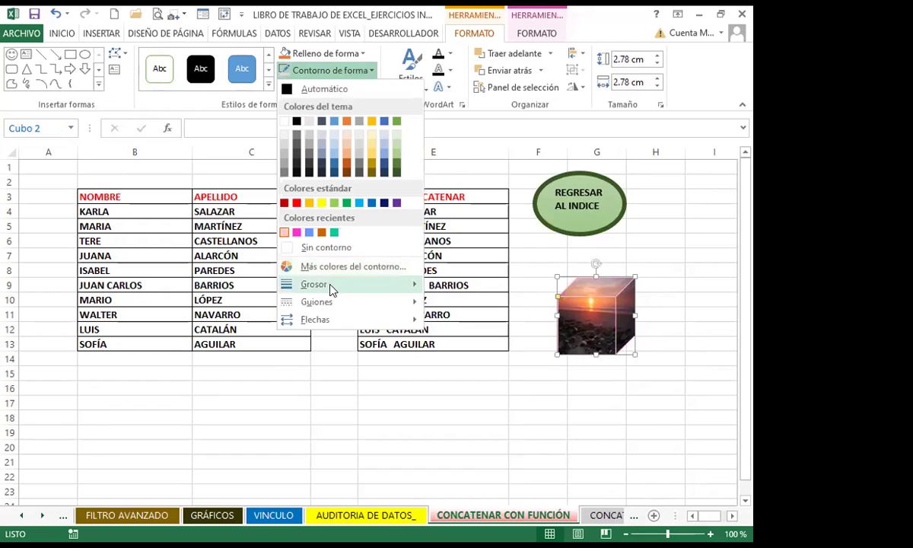
left_click(491, 396)
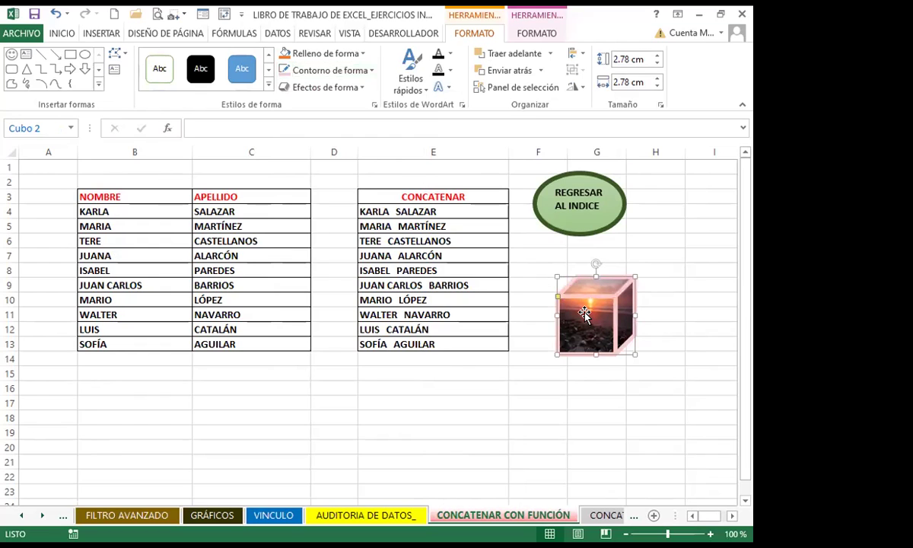
Edit the cube's text to complete the label REGRESAR A INDICE
right_click(590, 319)
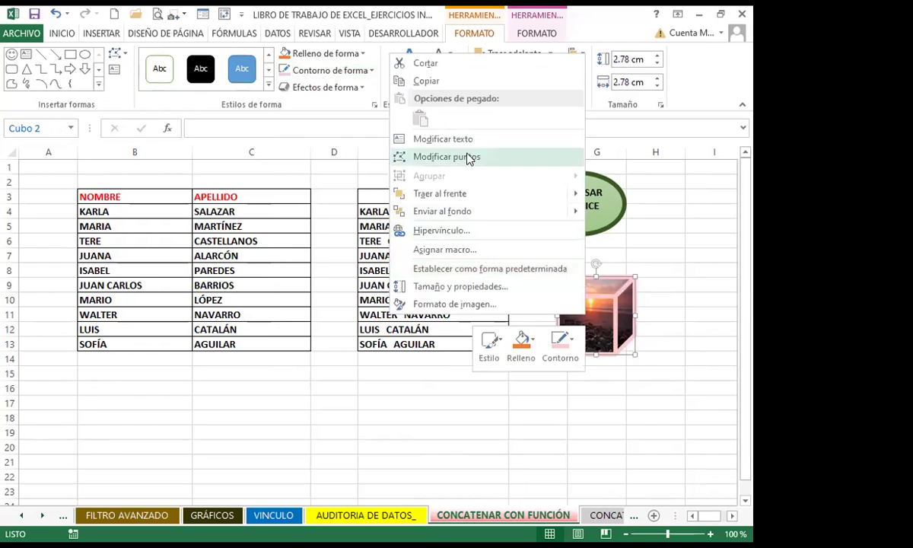
left_click(465, 140)
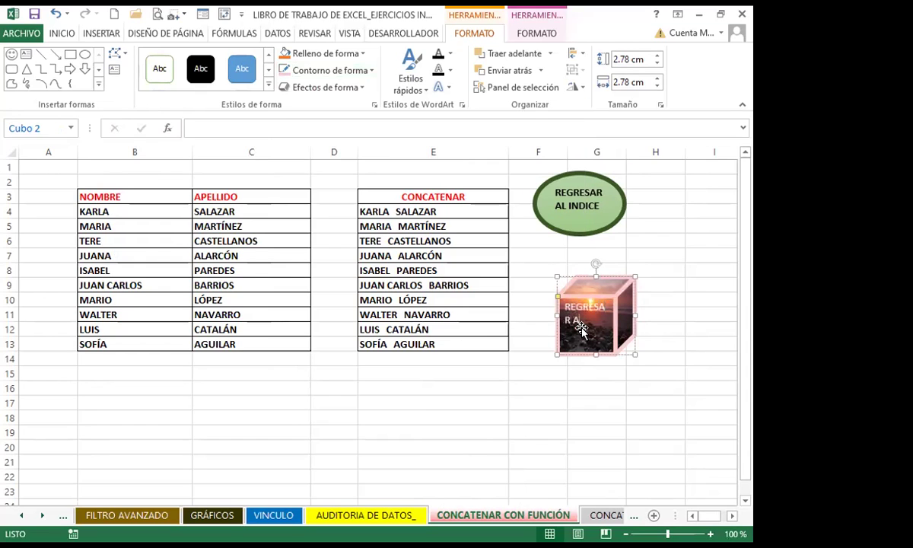
type("ICE")
Widen the cube to about 3.7 cm, make it taller, and move it below the name tables
left_click_drag(637, 315, 662, 315)
left_click_drag(608, 352, 608, 371)
left_click(707, 347)
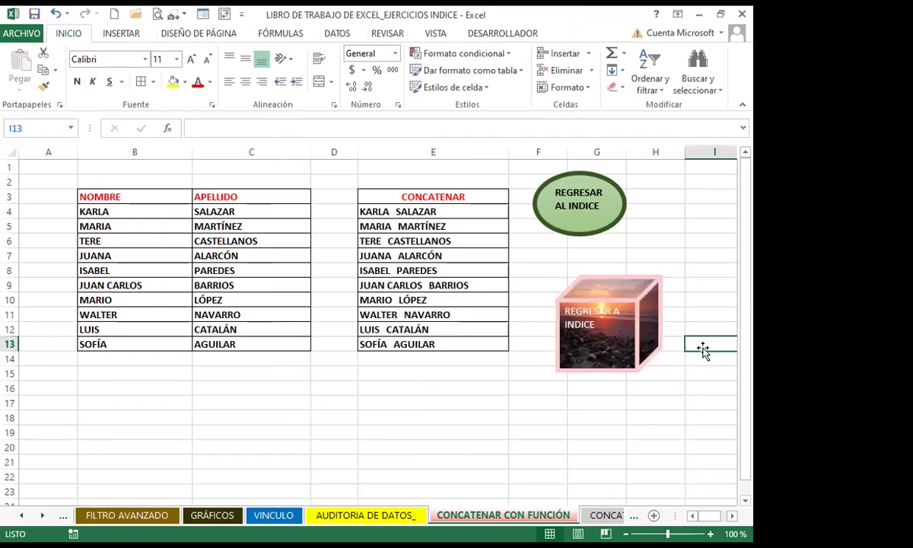
left_click(608, 330)
left_click(598, 409)
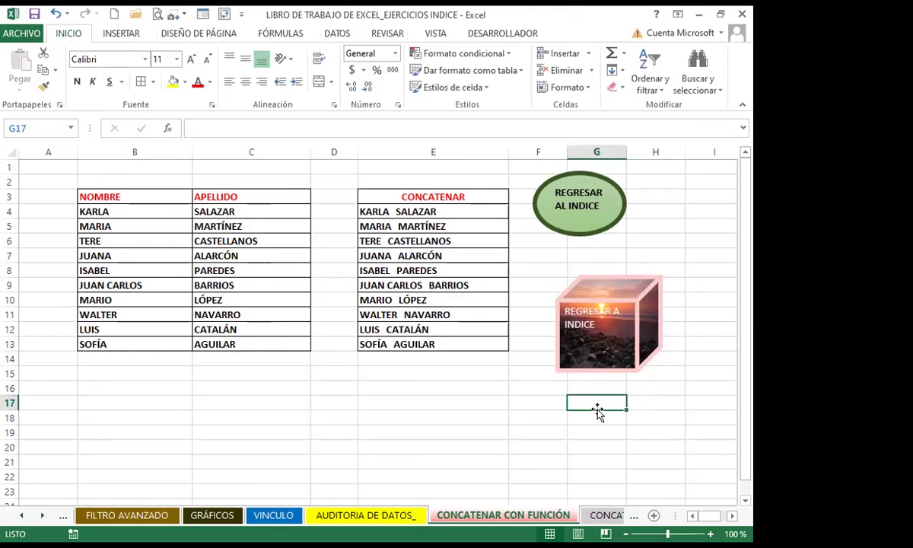
left_click(609, 364)
left_click_drag(609, 363, 345, 444)
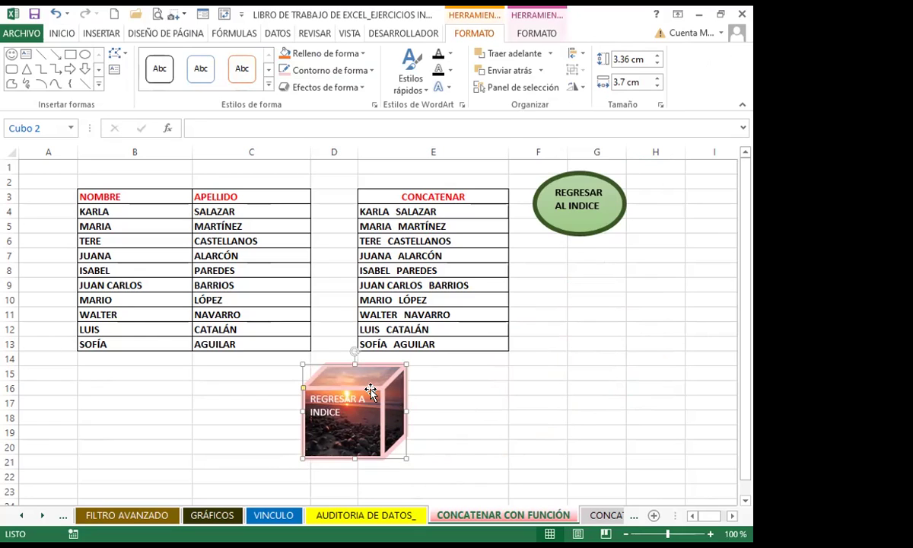
Hyperlink the cube to the INDICE sheet, then follow it back to the index
left_click(101, 33)
left_click(586, 67)
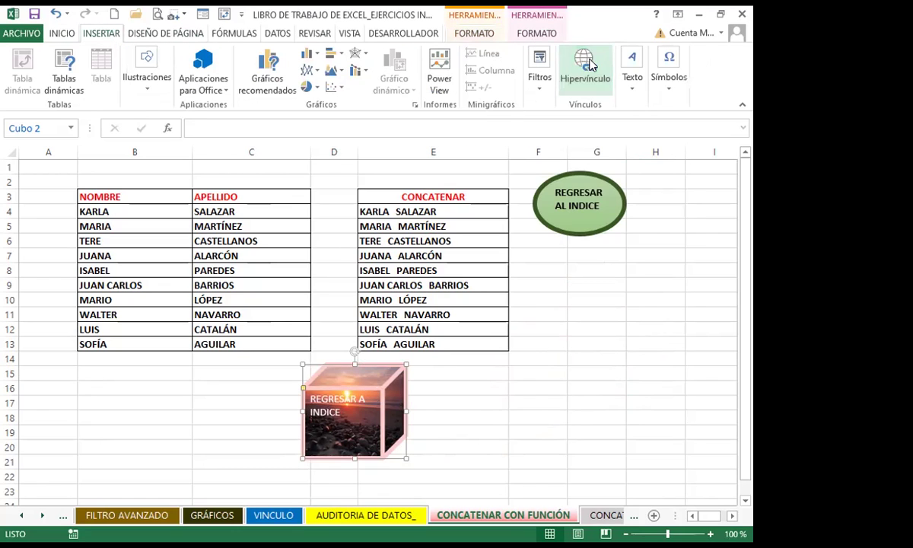
left_click_drag(580, 370, 587, 292)
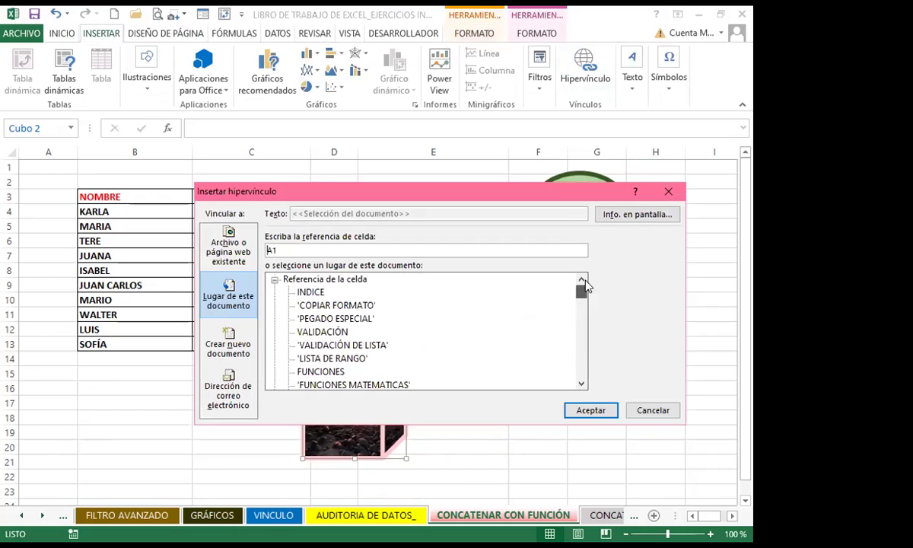
left_click(310, 292)
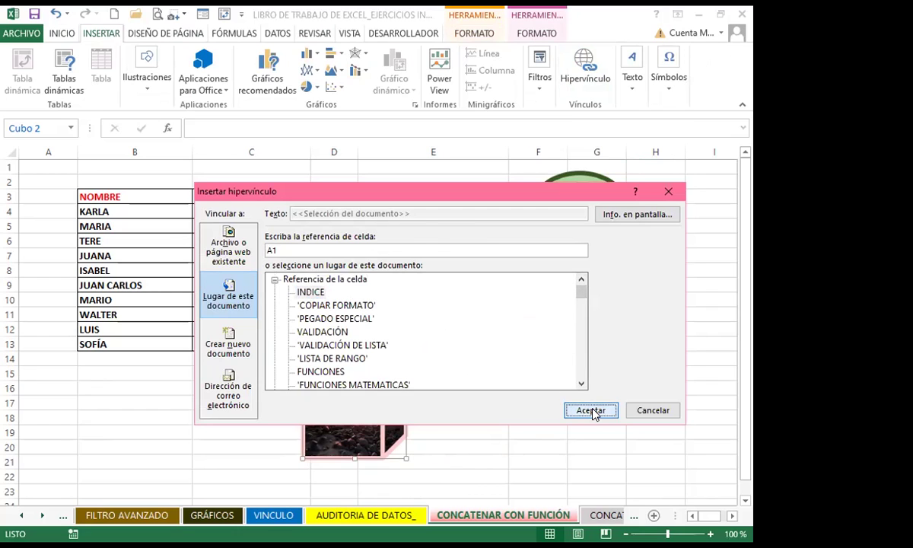
left_click(591, 411)
left_click(569, 399)
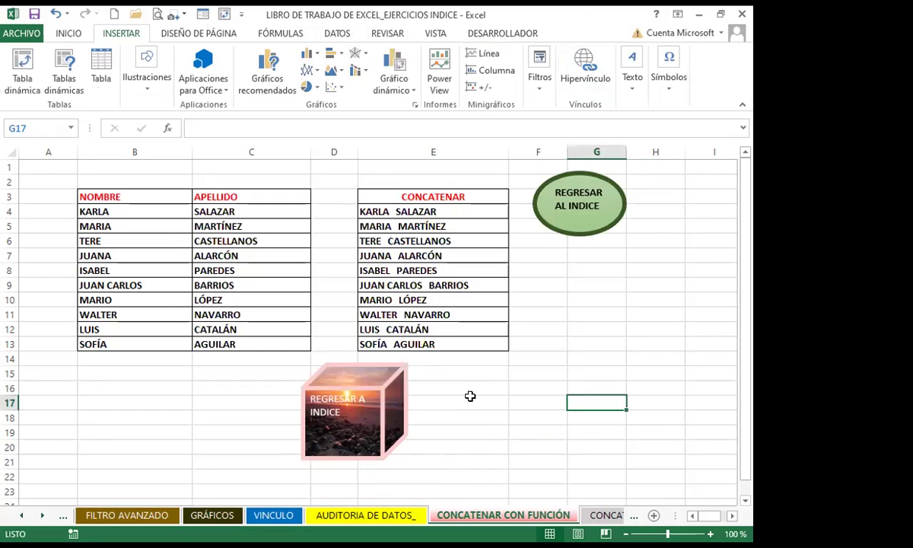
left_click(352, 419)
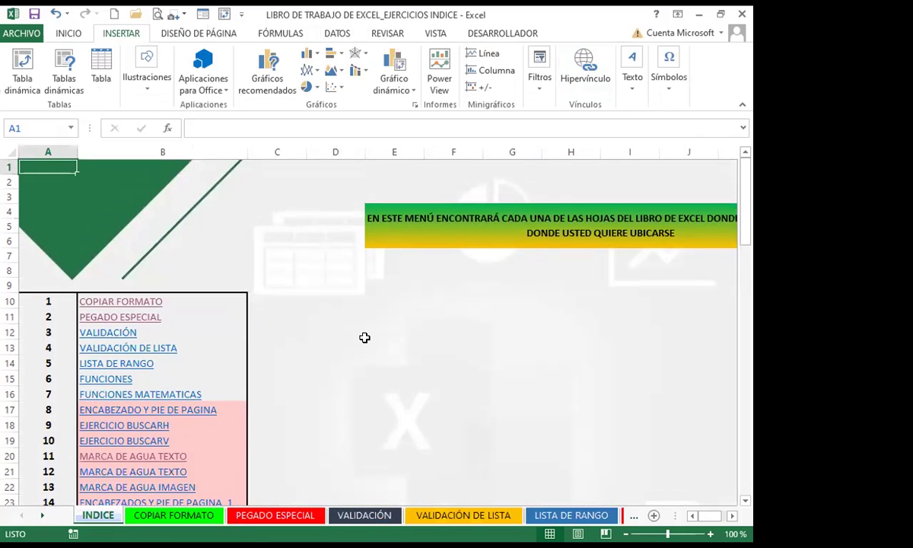
scroll(152, 403, "down", 2)
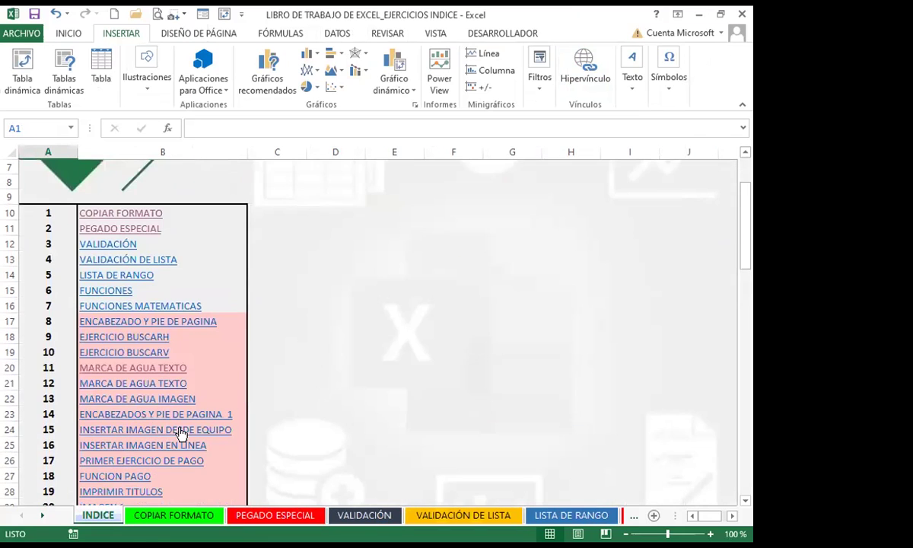
scroll(182, 434, "down", 1)
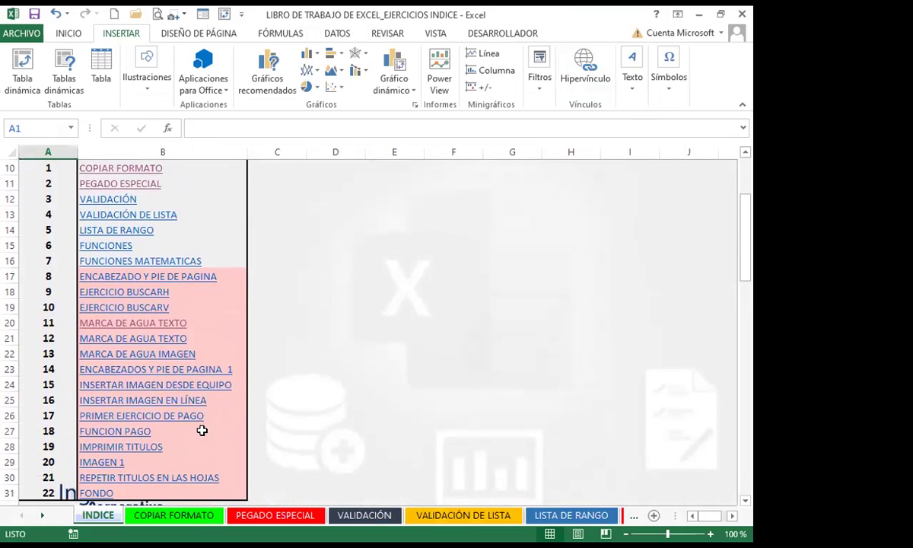
scroll(202, 430, "down", 9)
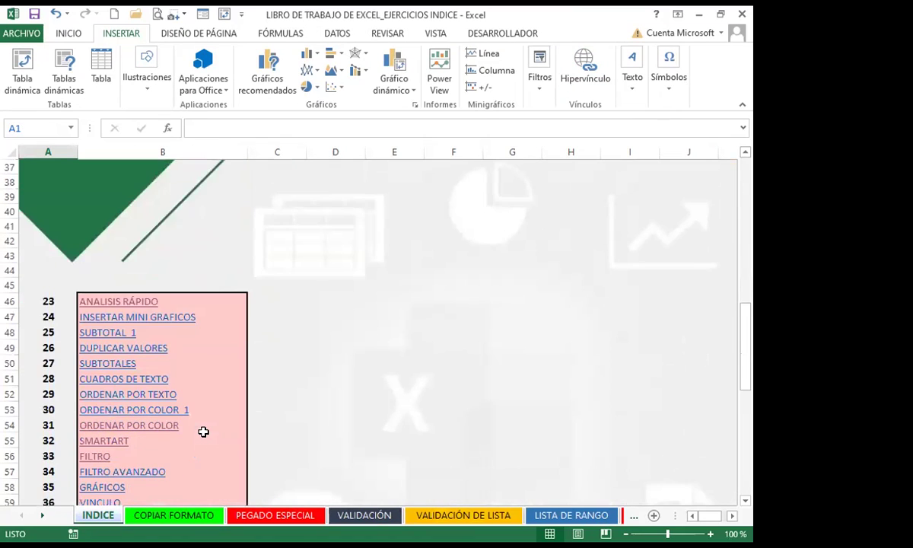
left_click(114, 301)
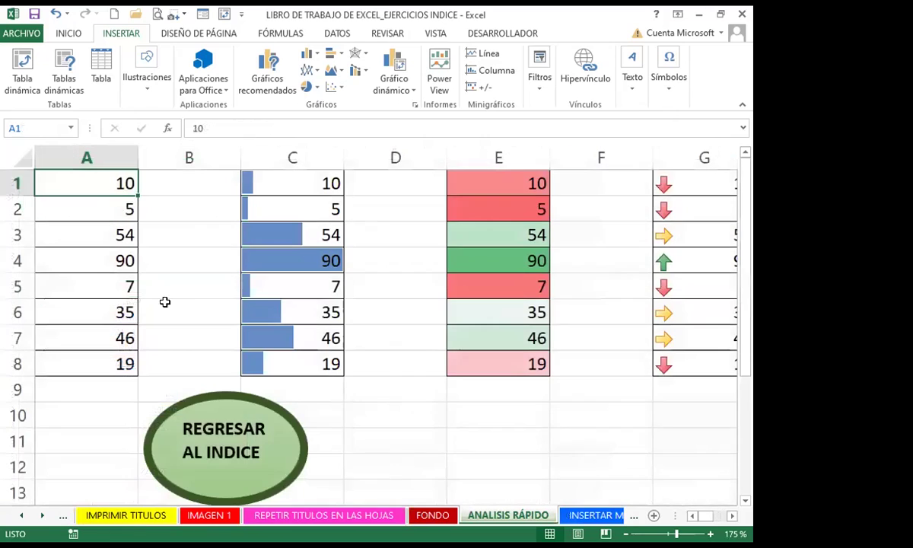
right_click(279, 423)
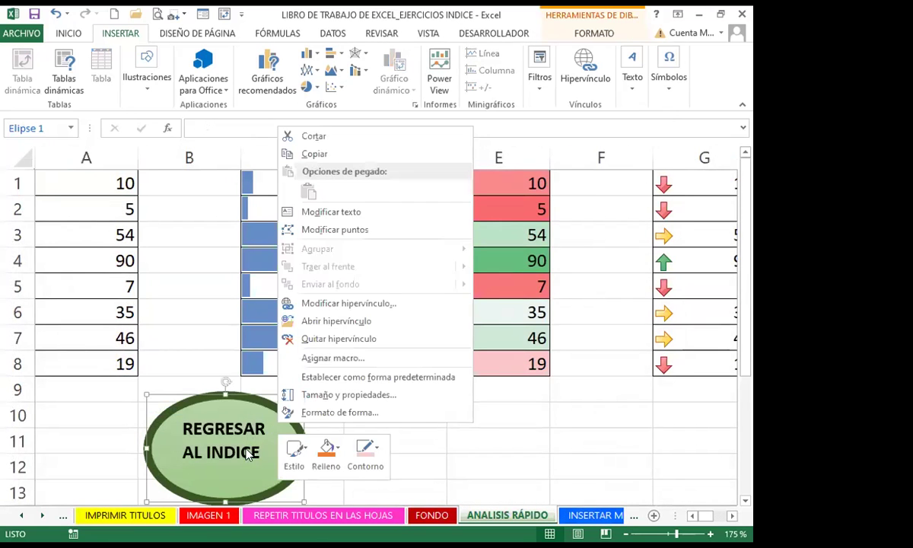
left_click(430, 516)
left_click(502, 516)
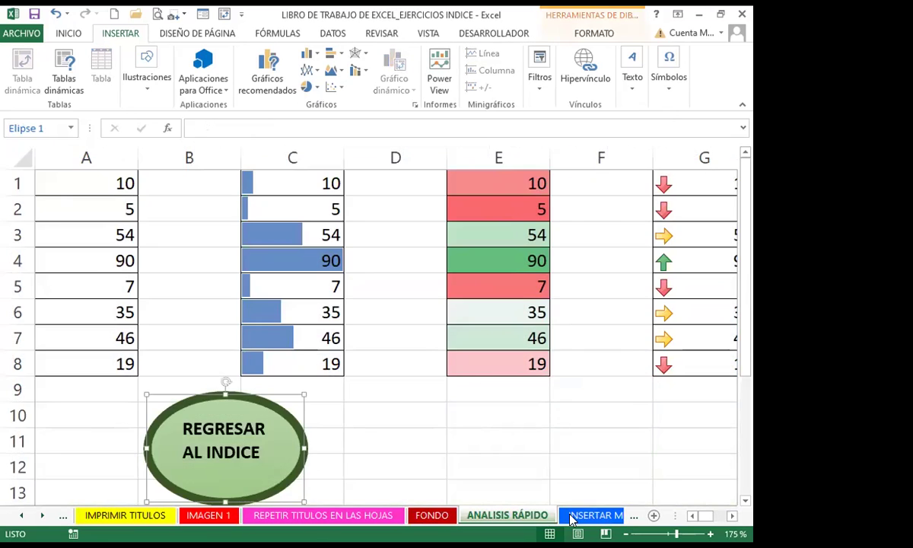
left_click(594, 516)
left_click(601, 517)
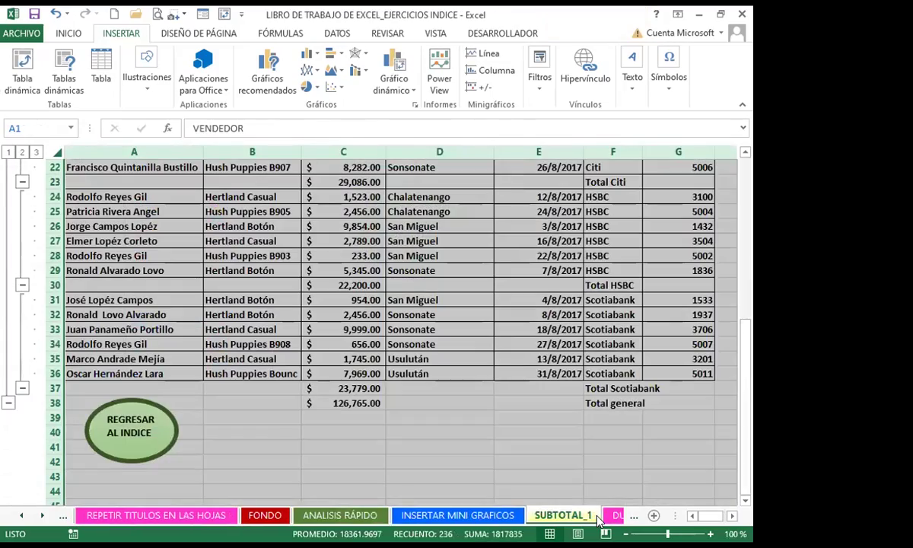
left_click(597, 518)
left_click(598, 517)
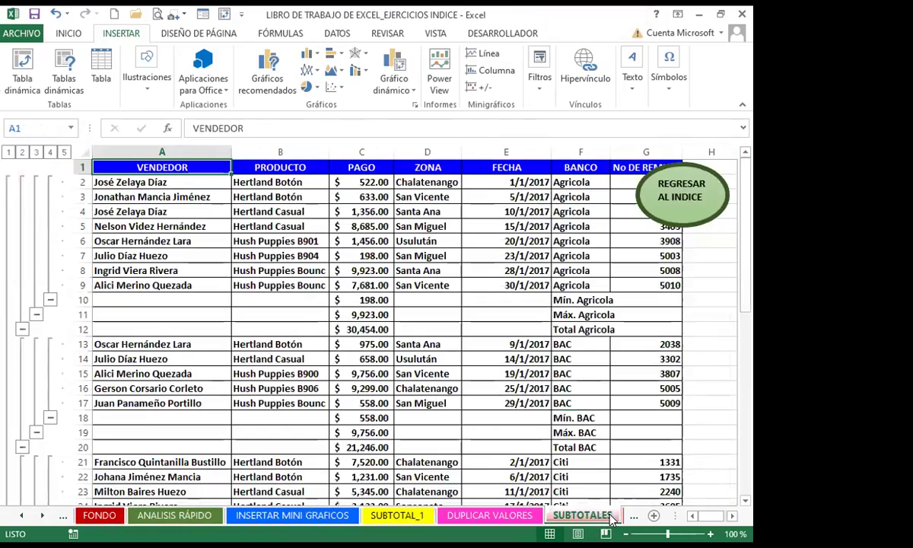
left_click(621, 518)
left_click(618, 517)
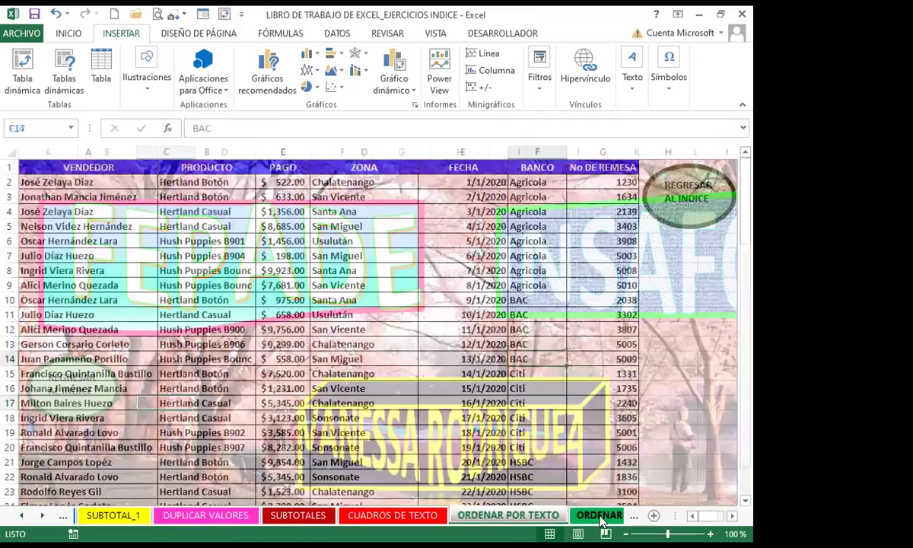
left_click(605, 517)
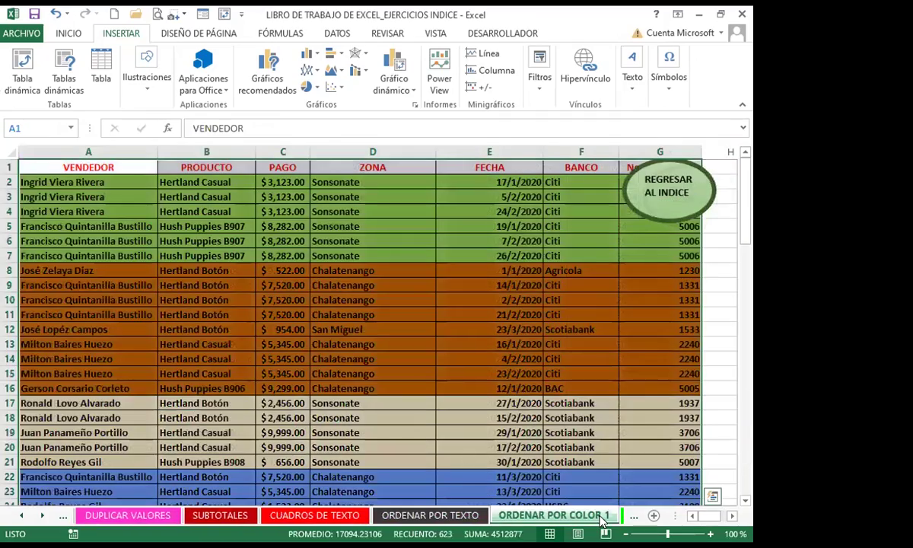
left_click(622, 518)
left_click(587, 516)
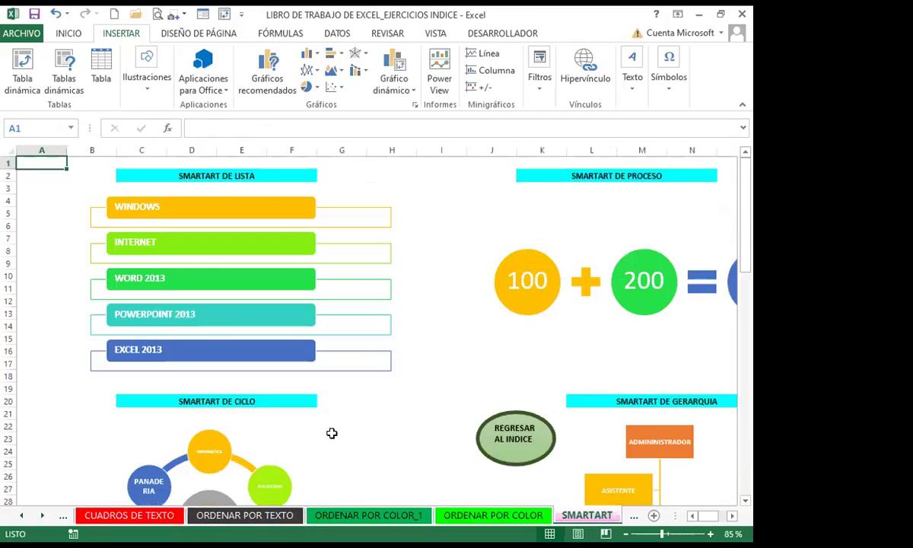
left_click(480, 423)
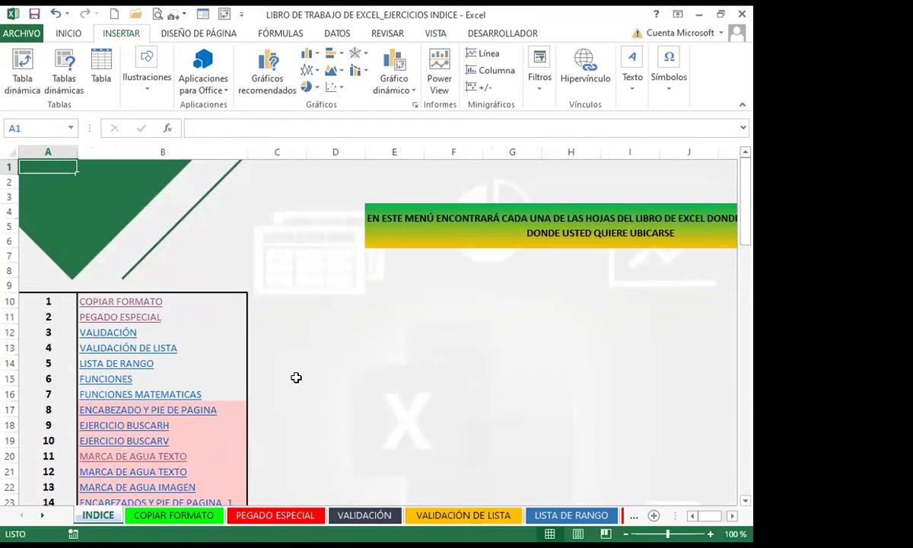
scroll(296, 377, "down", 6)
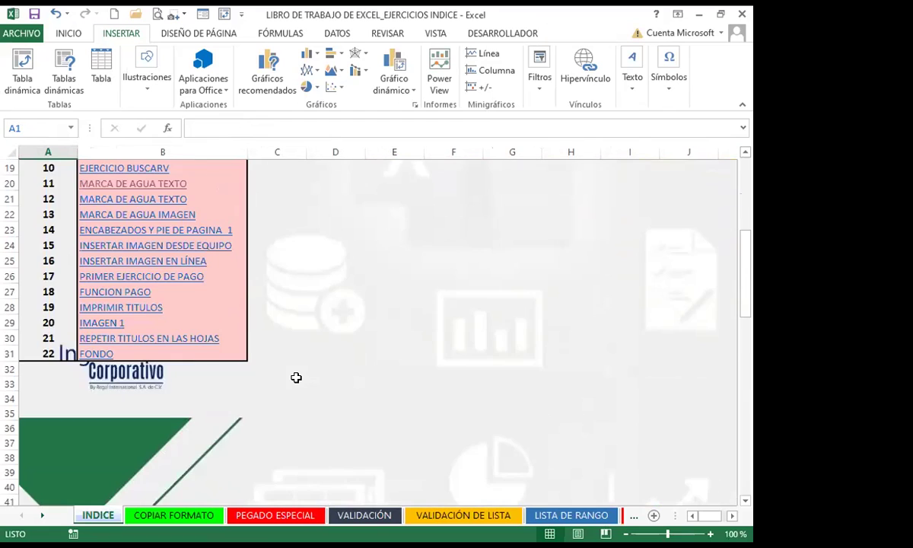
scroll(296, 377, "down", 13)
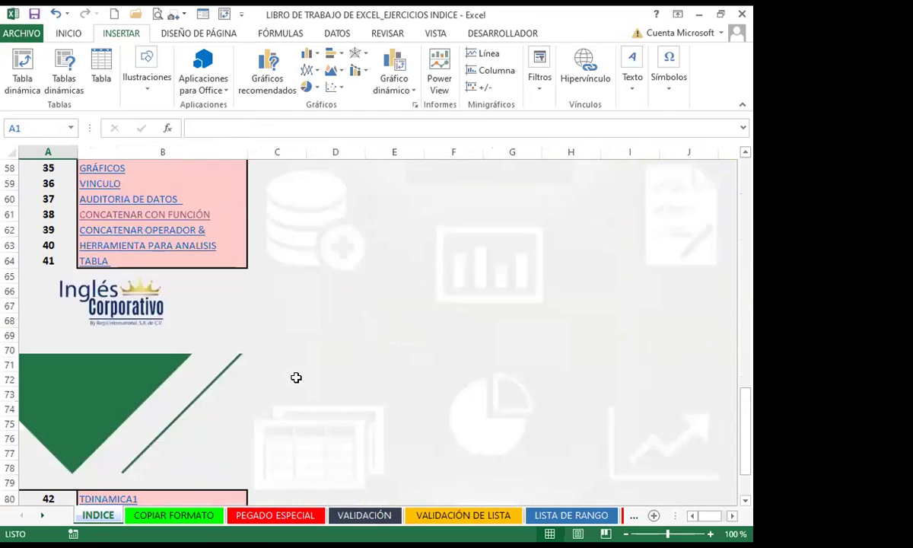
left_click(293, 500)
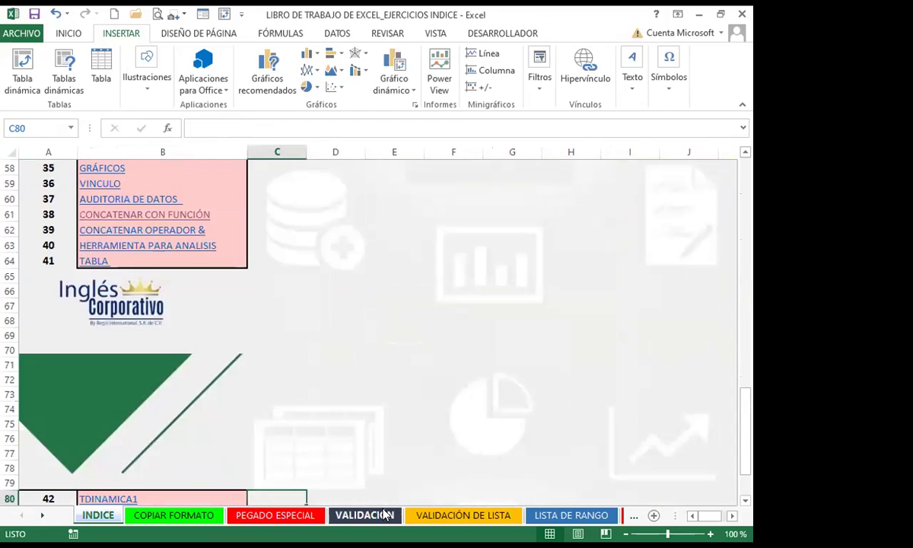
left_click(385, 514)
left_click(295, 515)
left_click(210, 514)
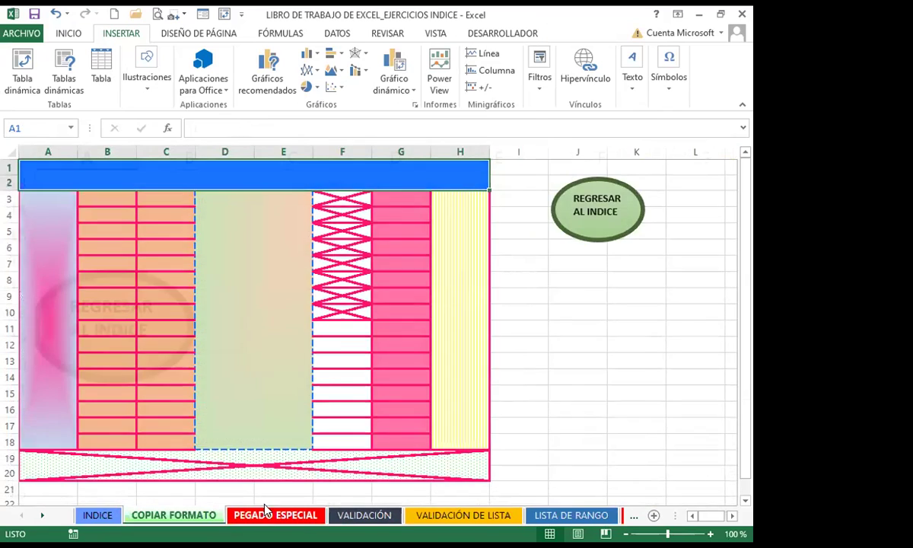
left_click(266, 513)
left_click(41, 515)
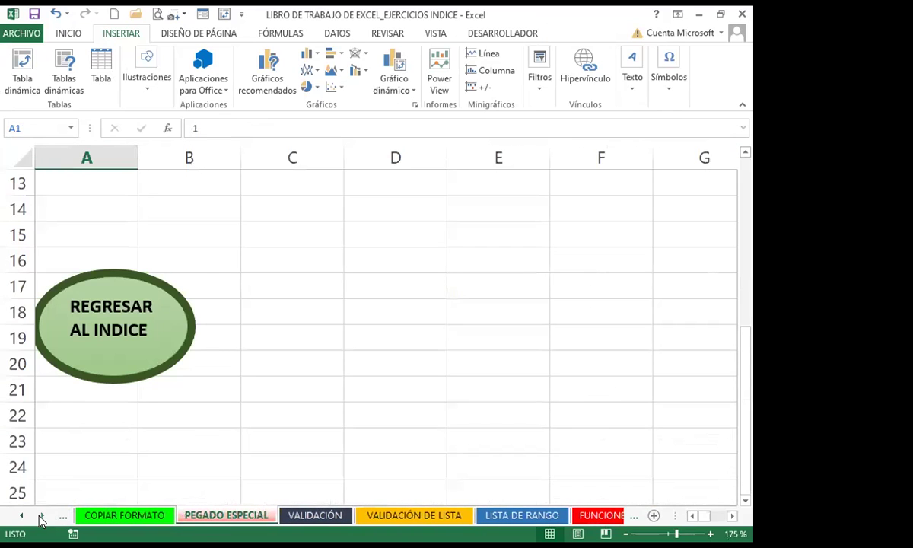
right_click(41, 516)
scroll(73, 432, "down", 6)
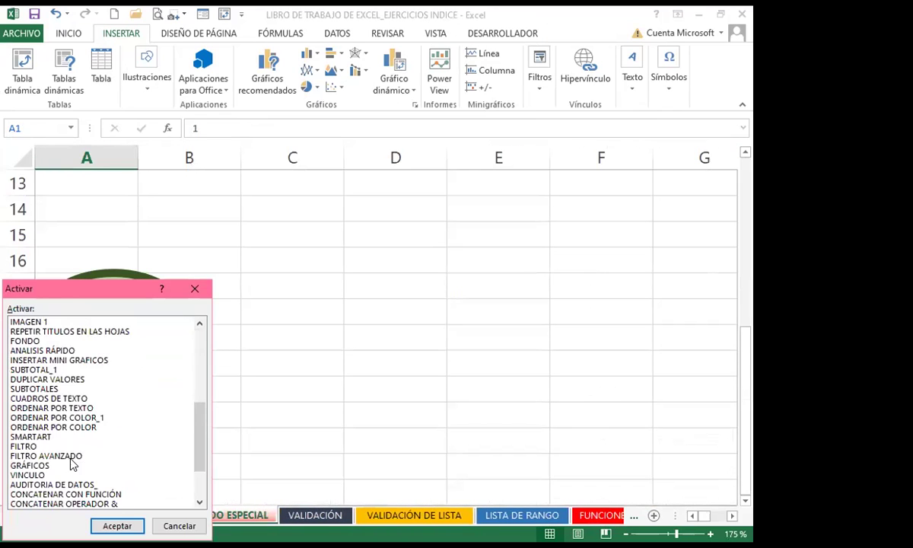
left_click(194, 290)
left_click(411, 515)
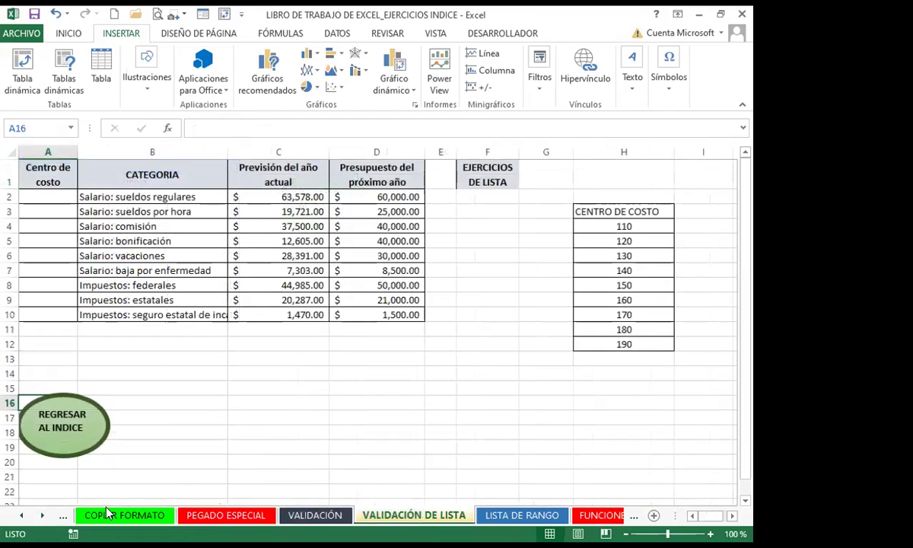
left_click(61, 407)
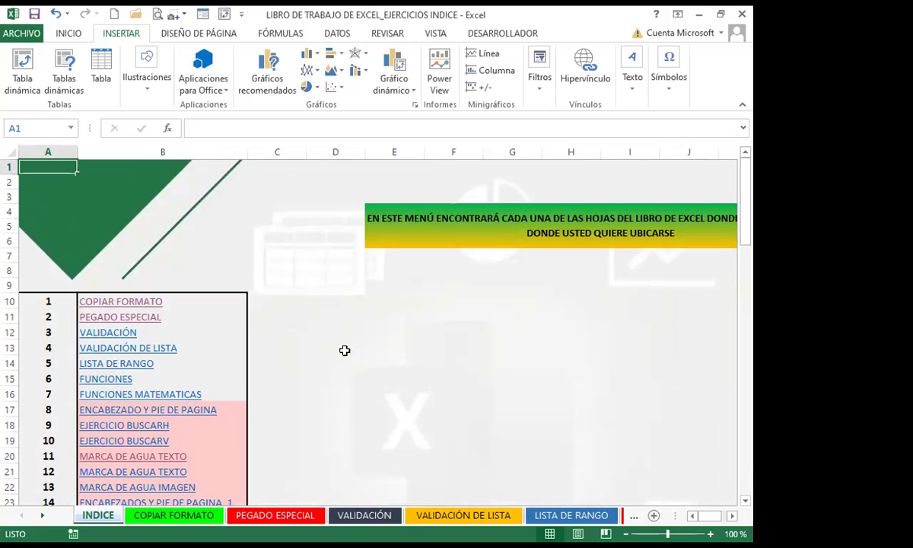
scroll(345, 350, "down", 10)
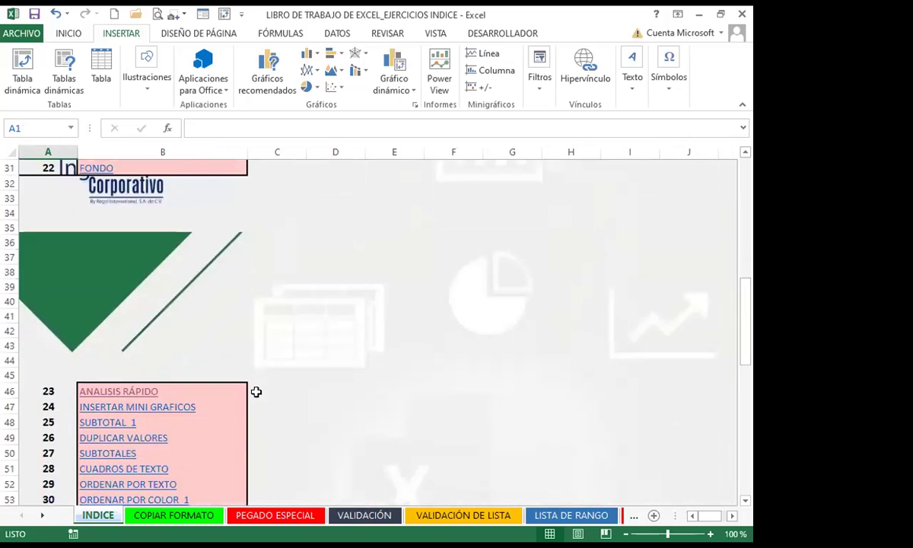
scroll(253, 392, "down", 9)
scroll(235, 393, "down", 5)
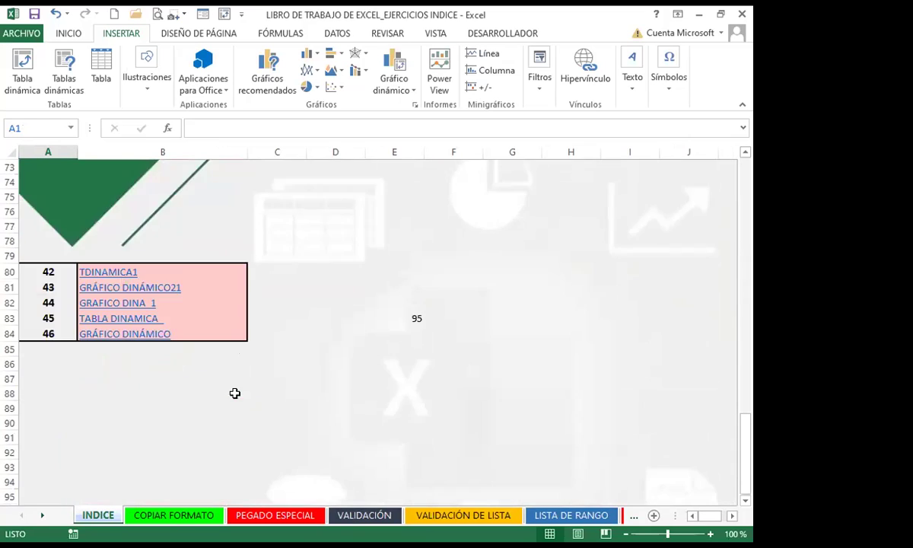
left_click(153, 339)
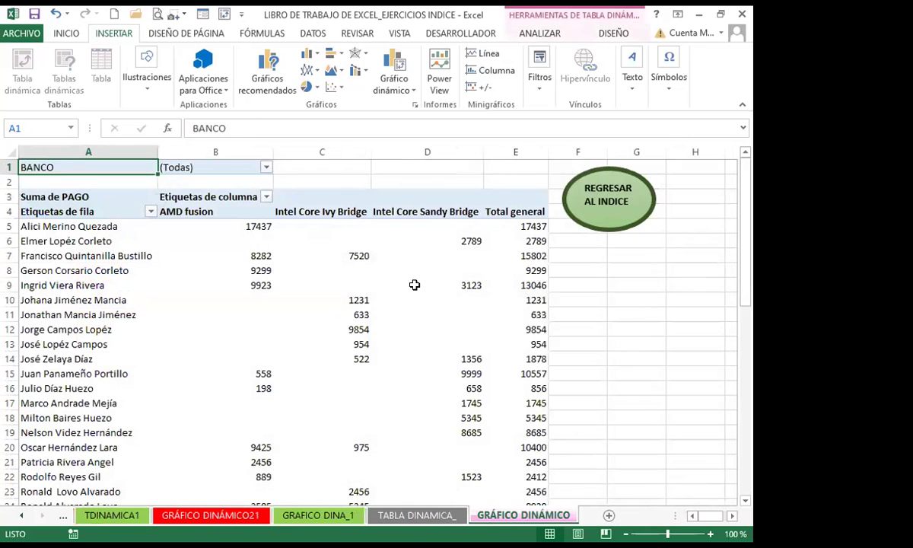
left_click(641, 196)
left_click(337, 330)
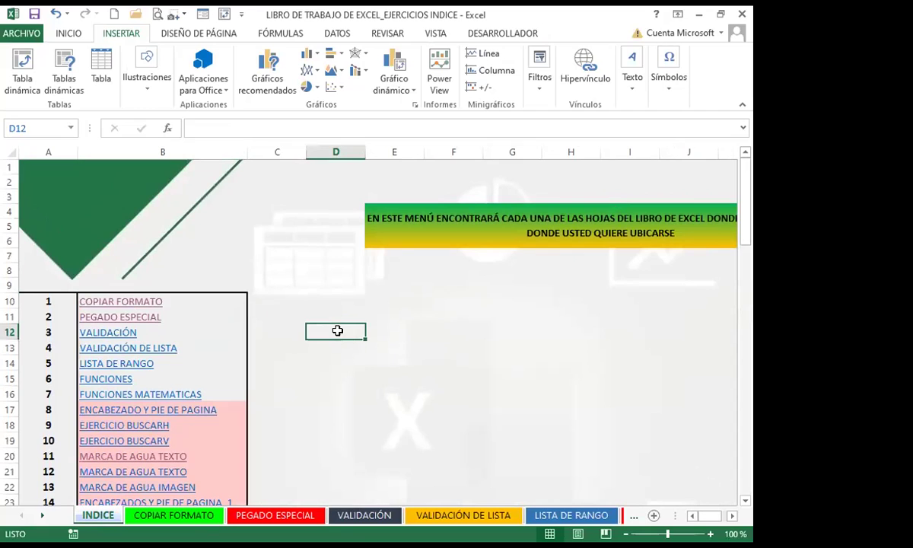
scroll(281, 365, "down", 8)
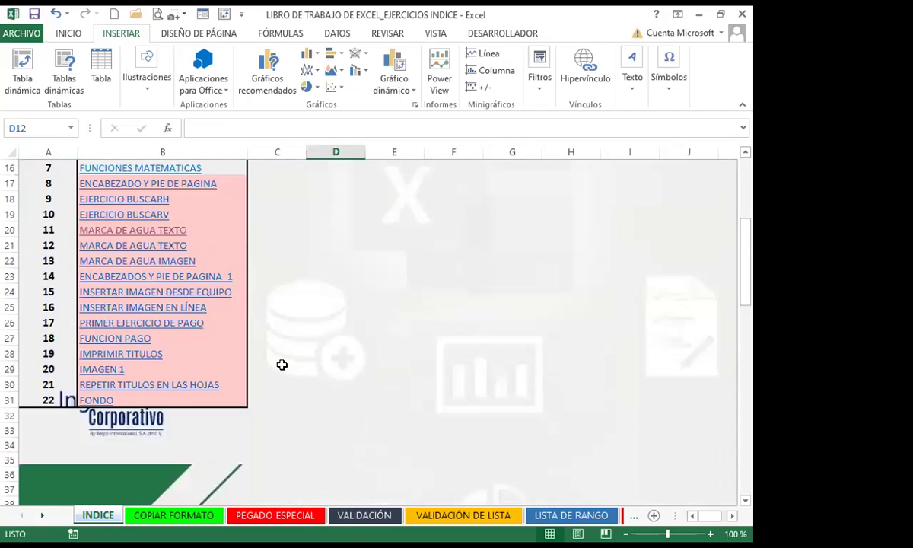
scroll(286, 362, "up", 8)
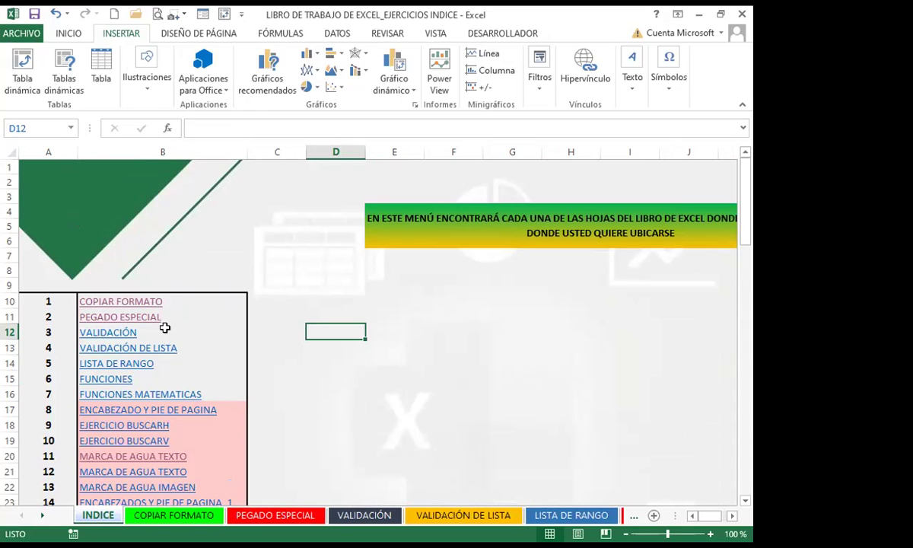
left_click(99, 332)
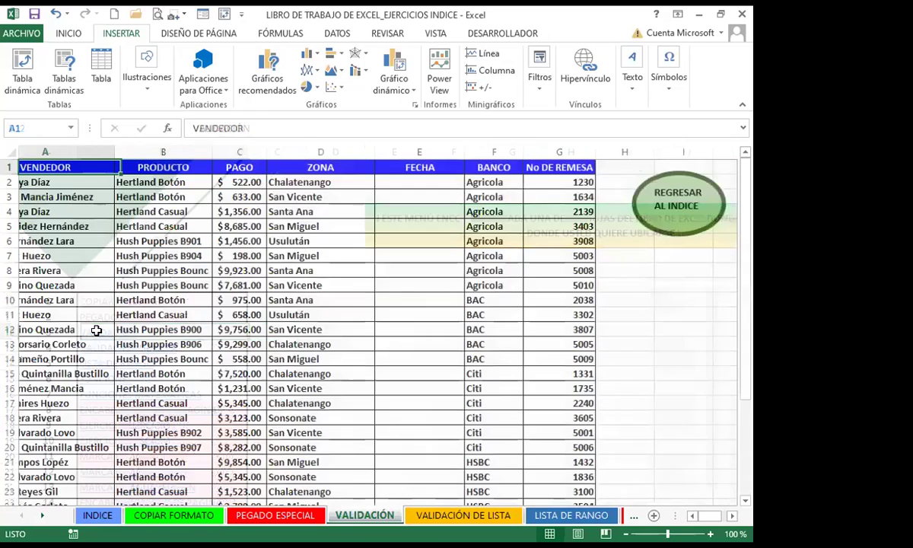
left_click(679, 205)
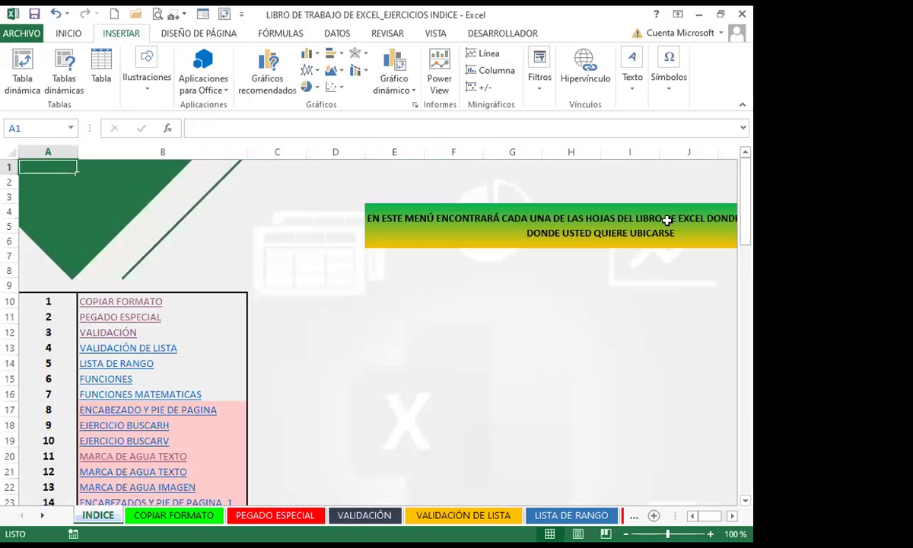
scroll(164, 426, "down", 4)
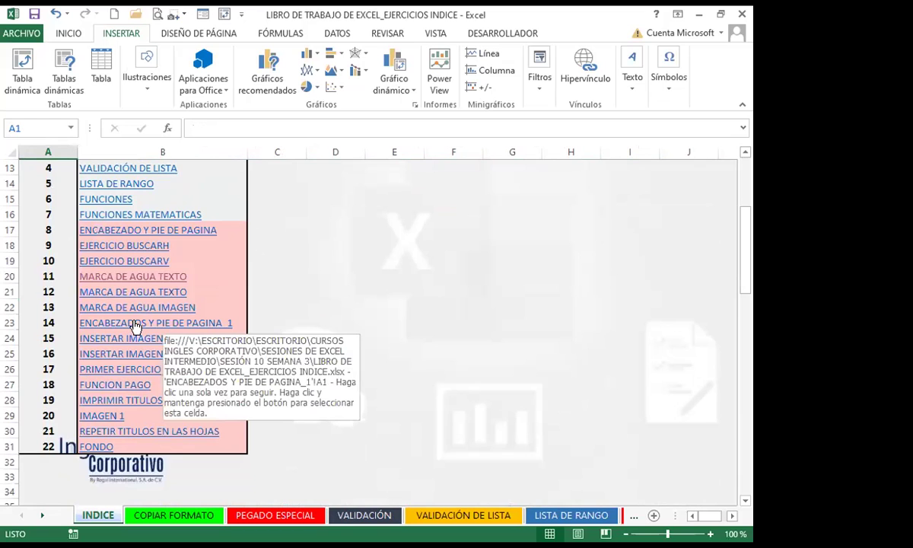
left_click(134, 326)
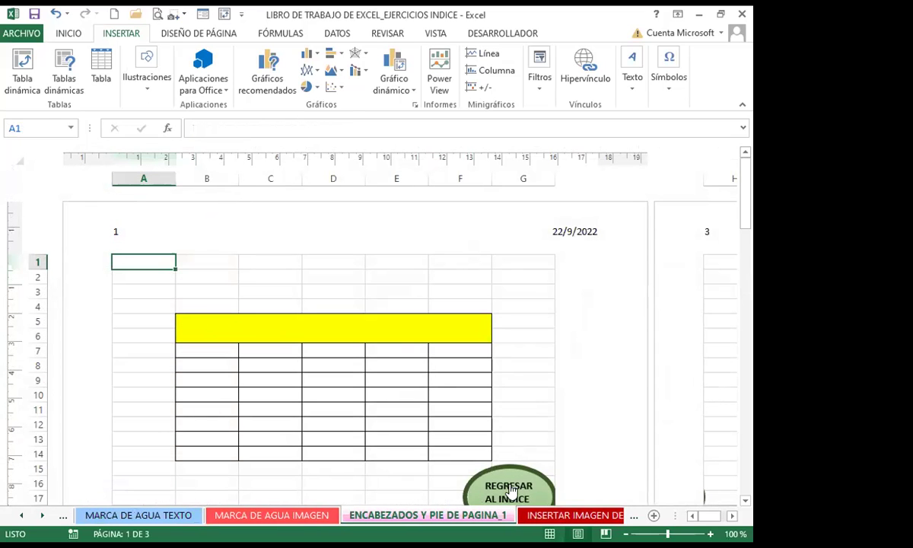
left_click(480, 462)
scroll(160, 342, "down", 3)
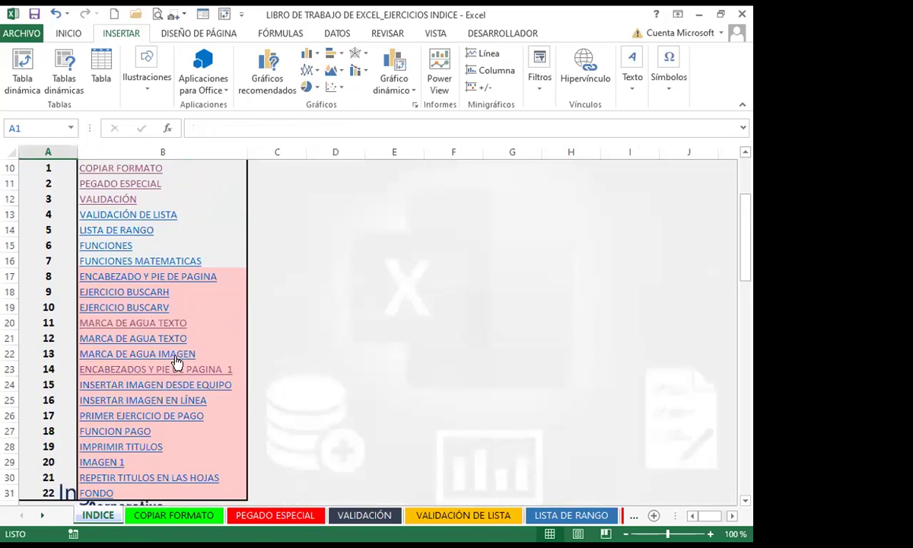
left_click(149, 400)
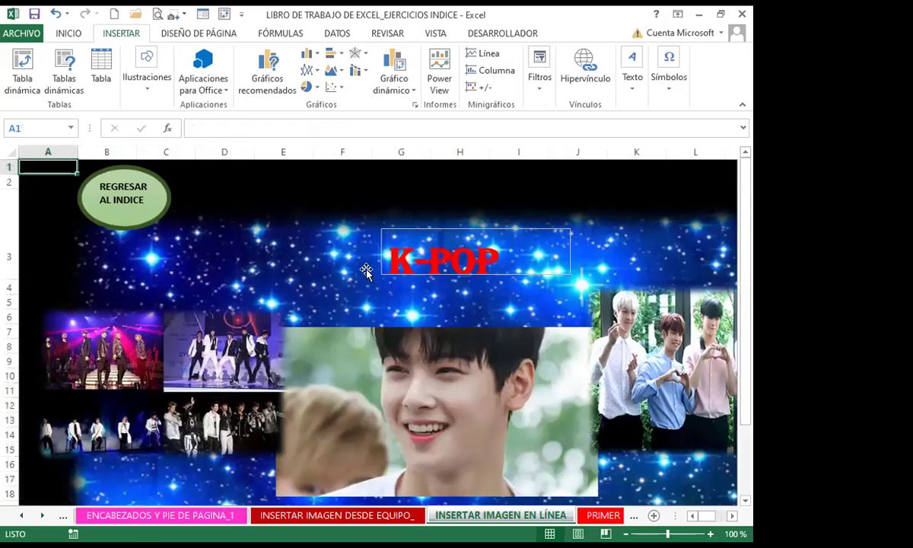
left_click(123, 197)
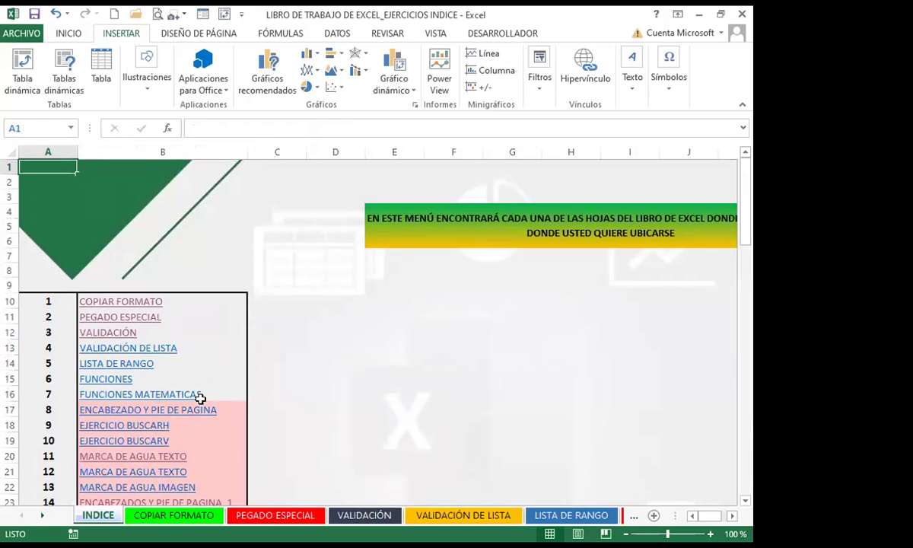
scroll(153, 359, "down", 6)
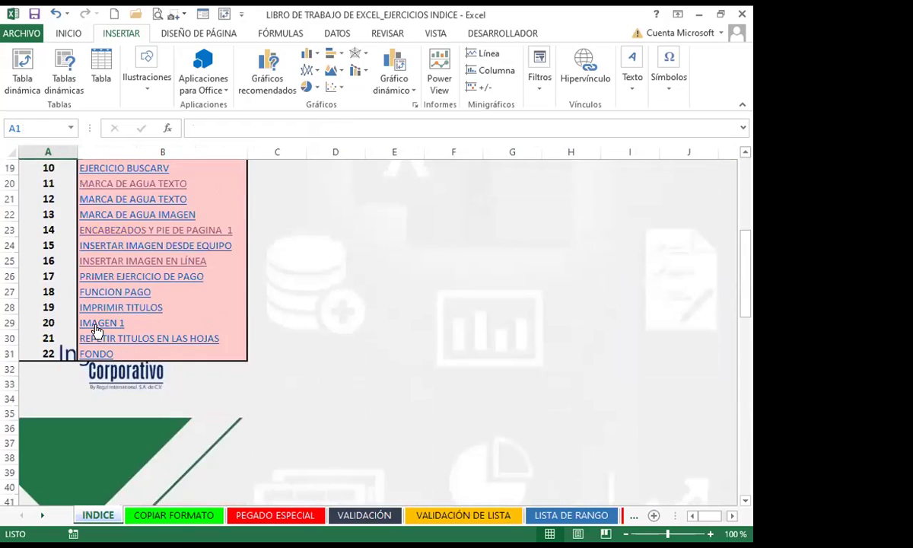
left_click(97, 323)
scroll(480, 383, "down", 4)
scroll(485, 387, "down", 5)
scroll(436, 363, "up", 9)
left_click(120, 234)
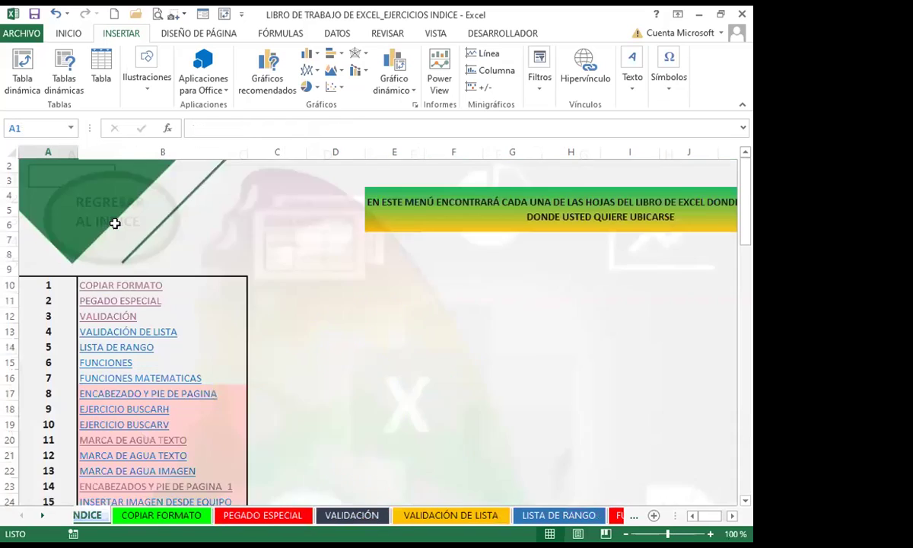
scroll(160, 293, "down", 5)
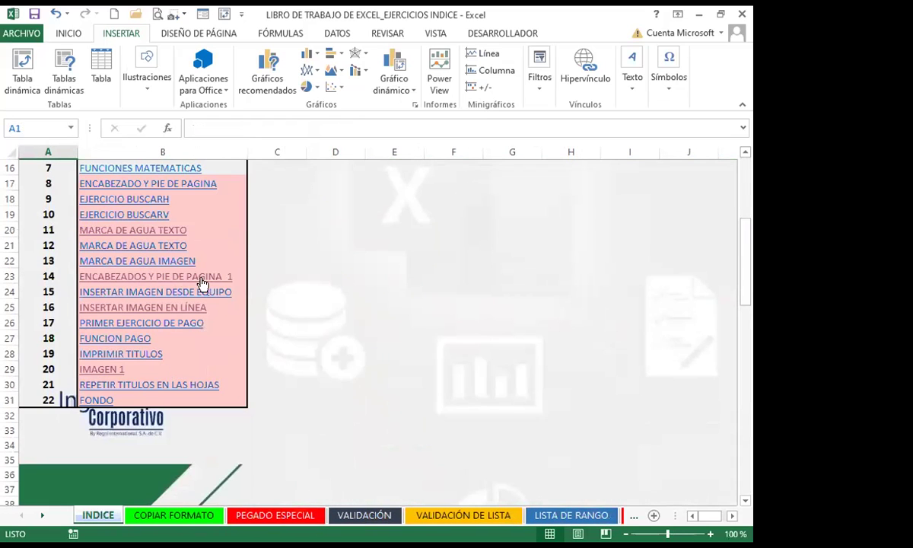
scroll(206, 299, "down", 2)
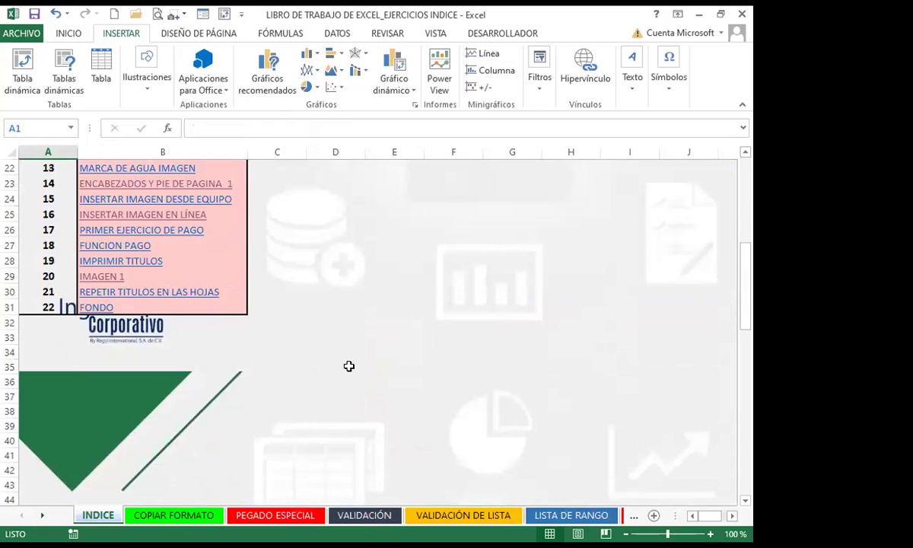
scroll(348, 366, "up", 7)
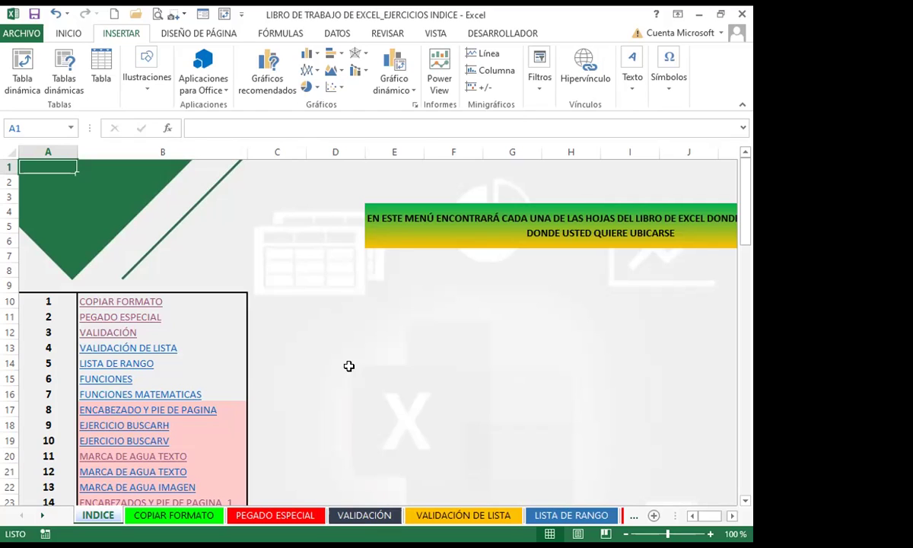
Scroll the INDICE sheet back up to row 1 so the title banner shows
scroll(122, 389, "down", 20)
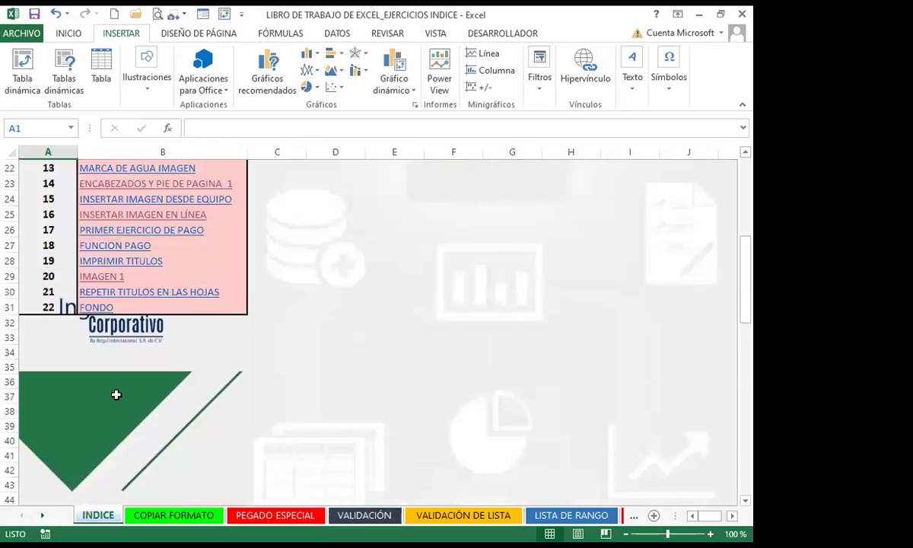
scroll(124, 386, "down", 9)
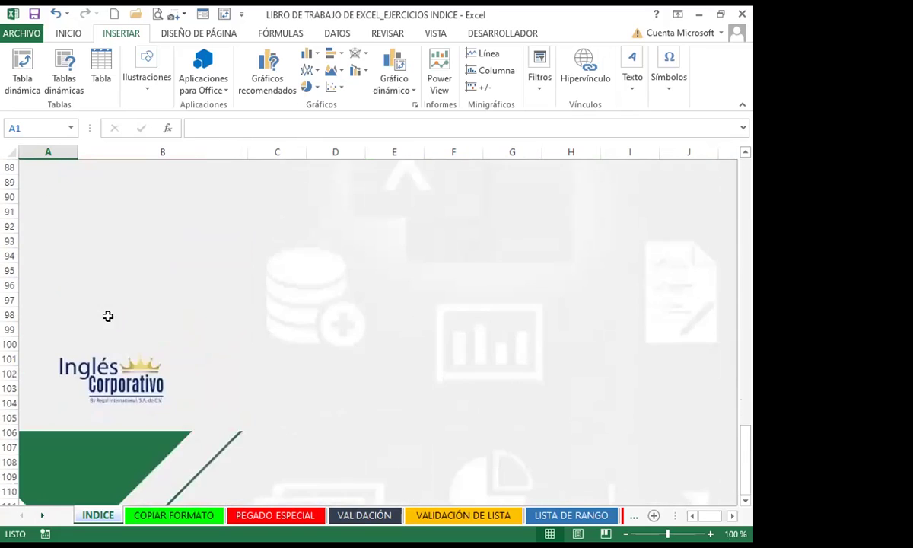
scroll(106, 316, "up", 3)
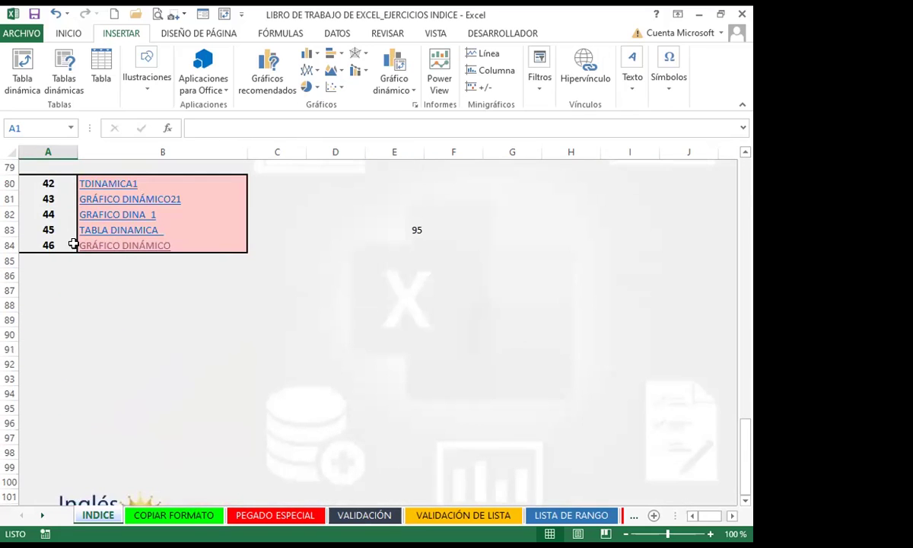
left_click_drag(45, 260, 241, 327)
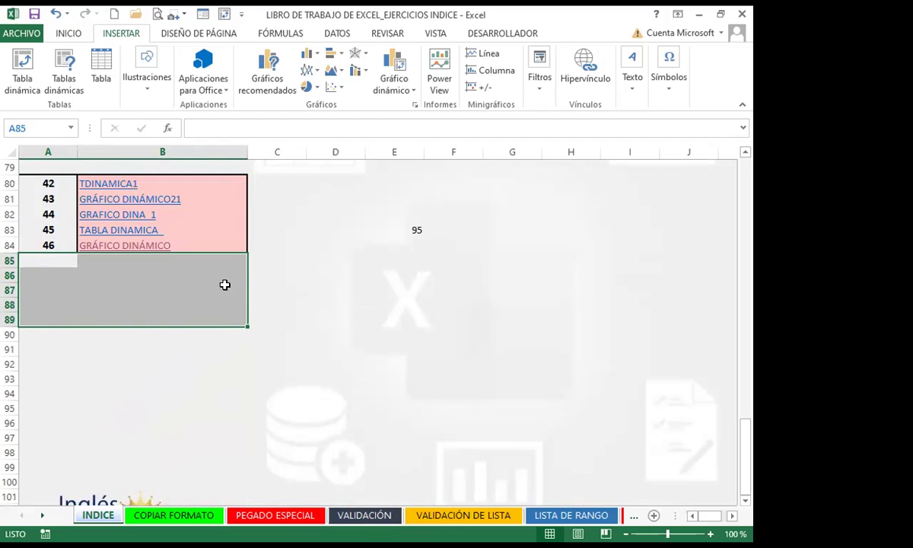
scroll(229, 293, "up", 12)
scroll(260, 316, "up", 14)
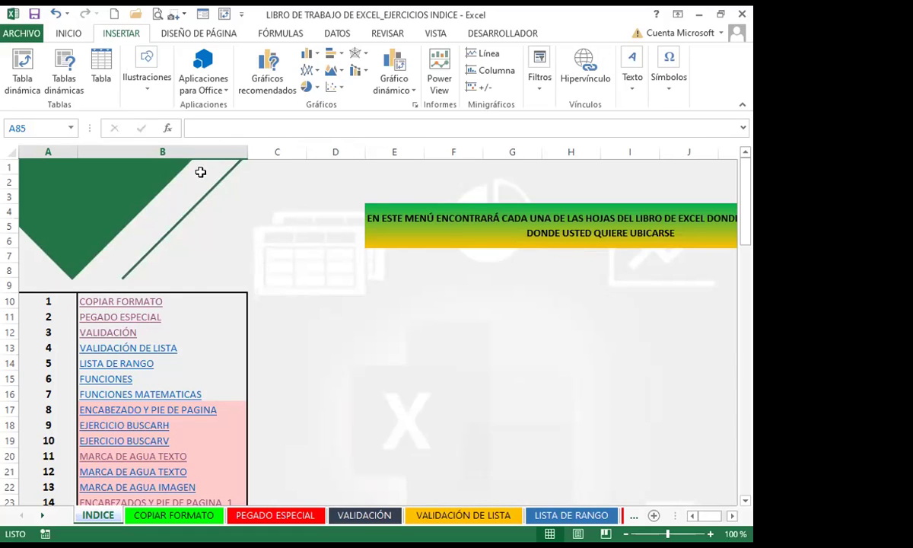
Draw a rectangle below the INDICE title banner, then delete it
left_click(135, 83)
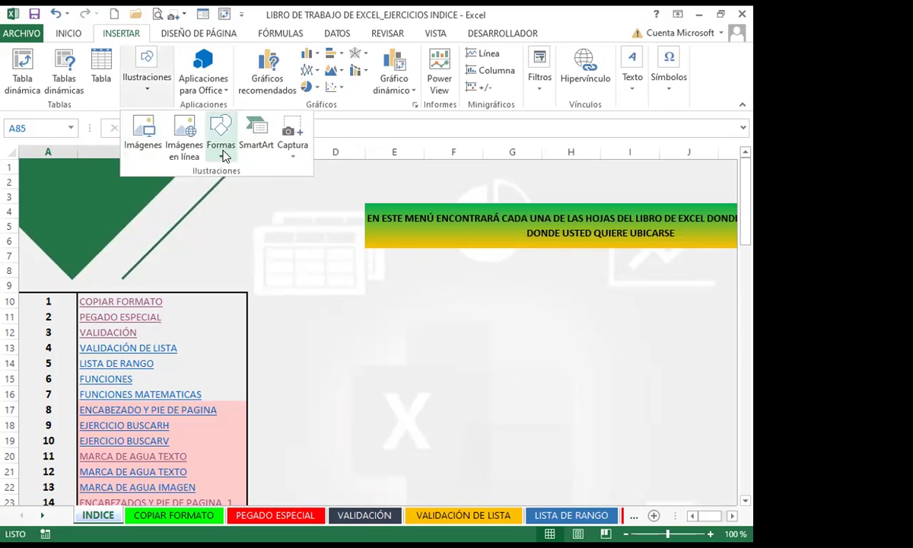
left_click(210, 148)
left_click(273, 189)
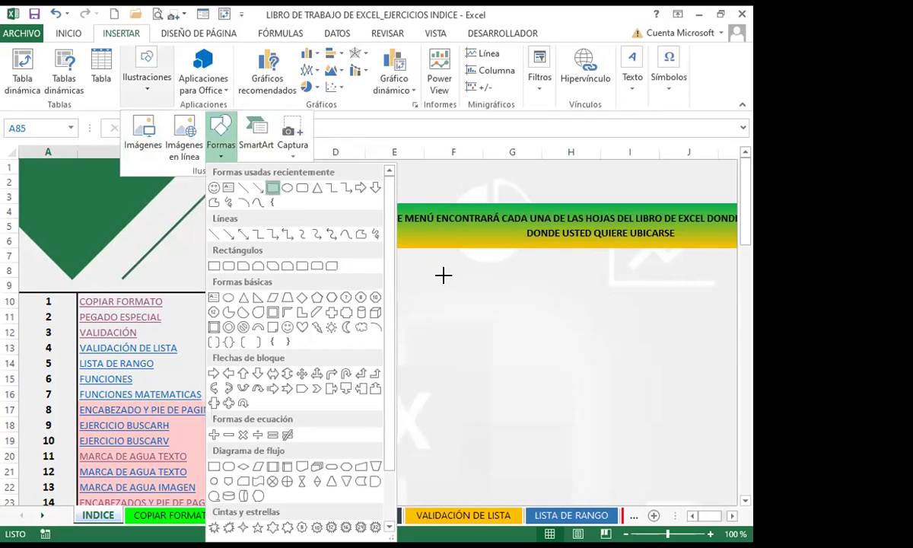
left_click_drag(423, 268, 510, 323)
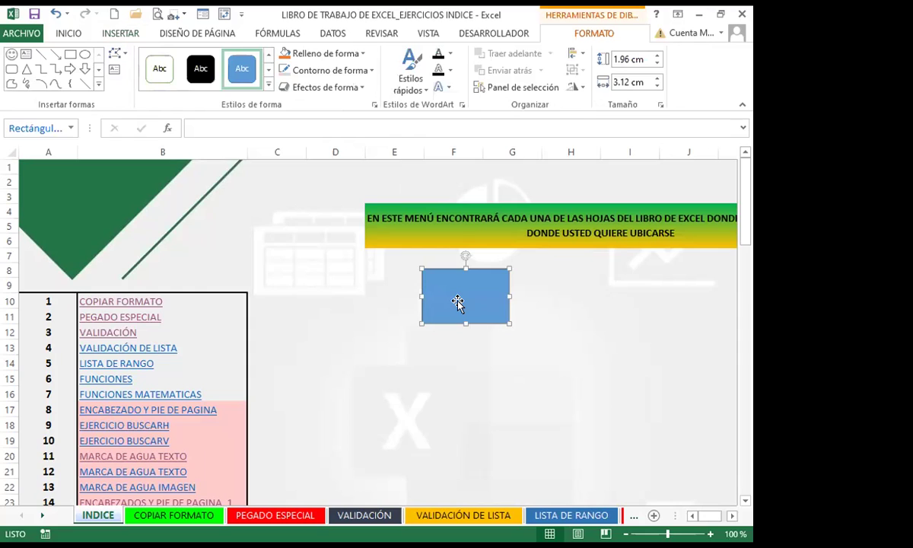
key("Delete")
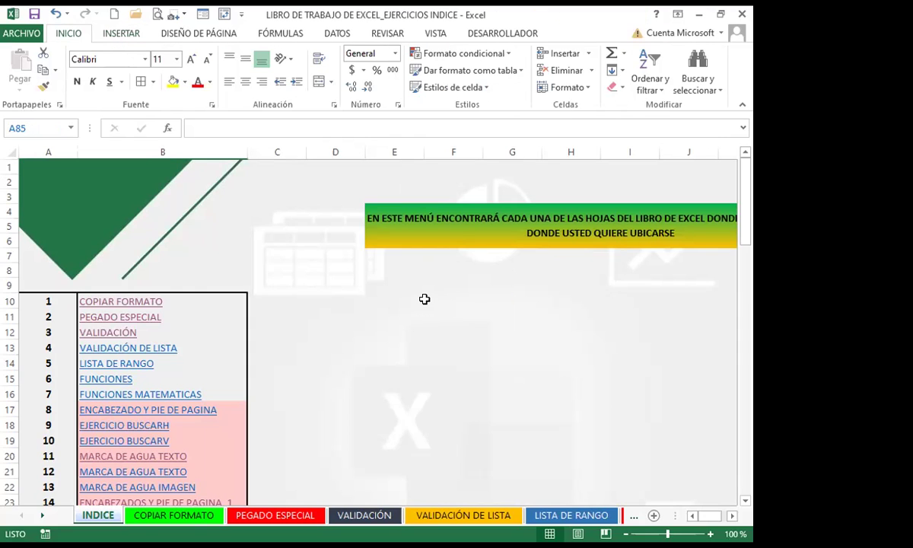
Select a few cells around F10–F12, then switch to the PowerPoint presentation
left_click(426, 300)
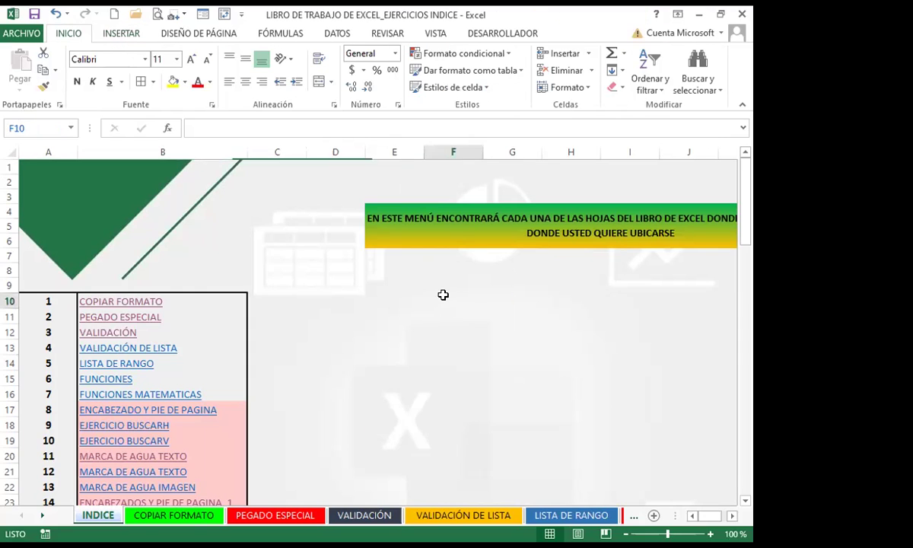
left_click(401, 296)
left_click_drag(361, 279, 502, 394)
left_click(442, 360)
left_click_drag(335, 299, 479, 309)
left_click(377, 329)
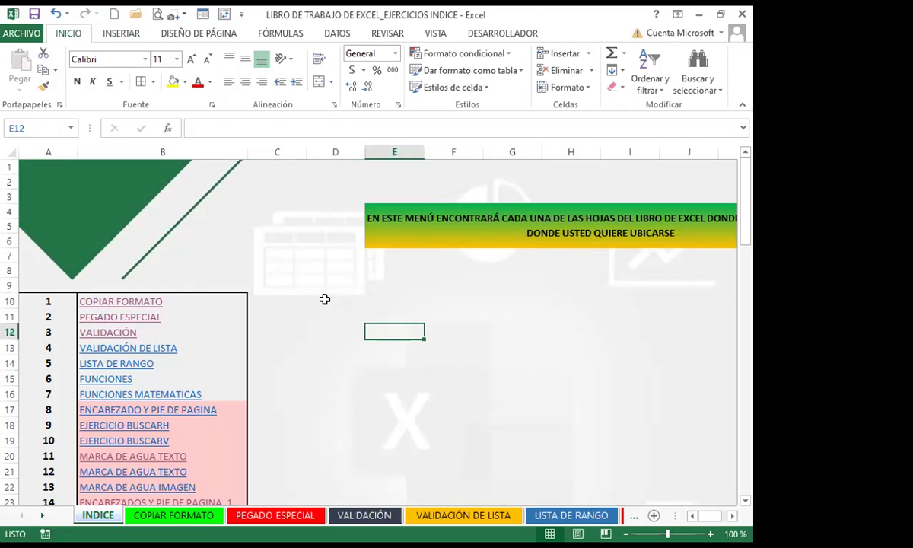
left_click(464, 301)
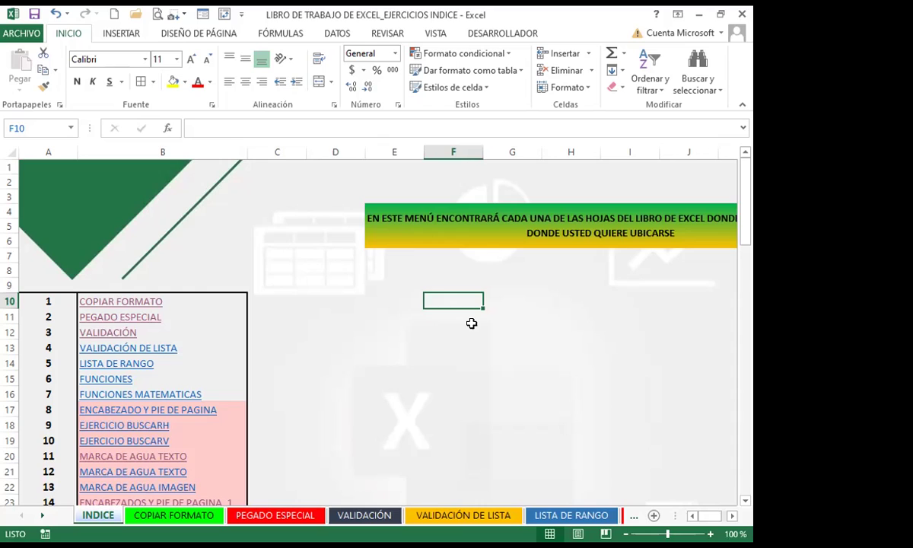
left_click(472, 327)
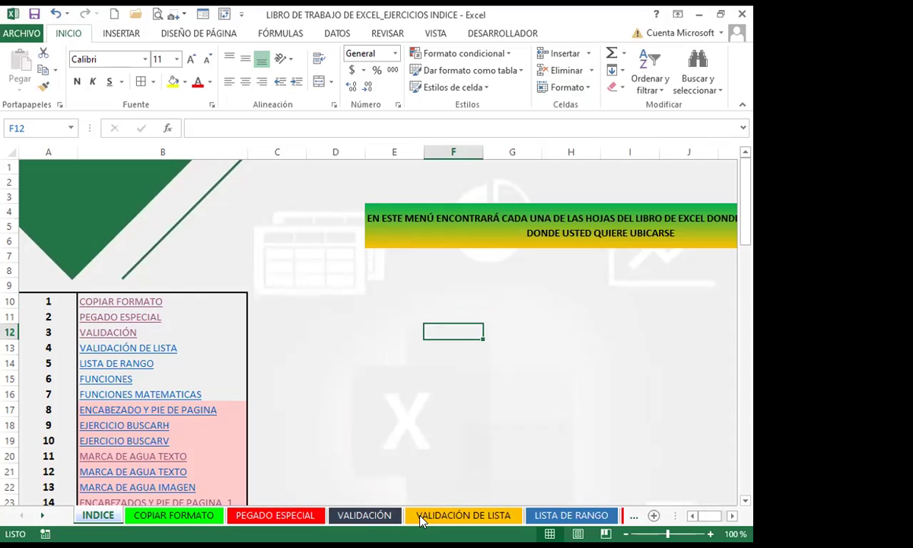
key("alt+Tab")
scroll(384, 348, "down", 1)
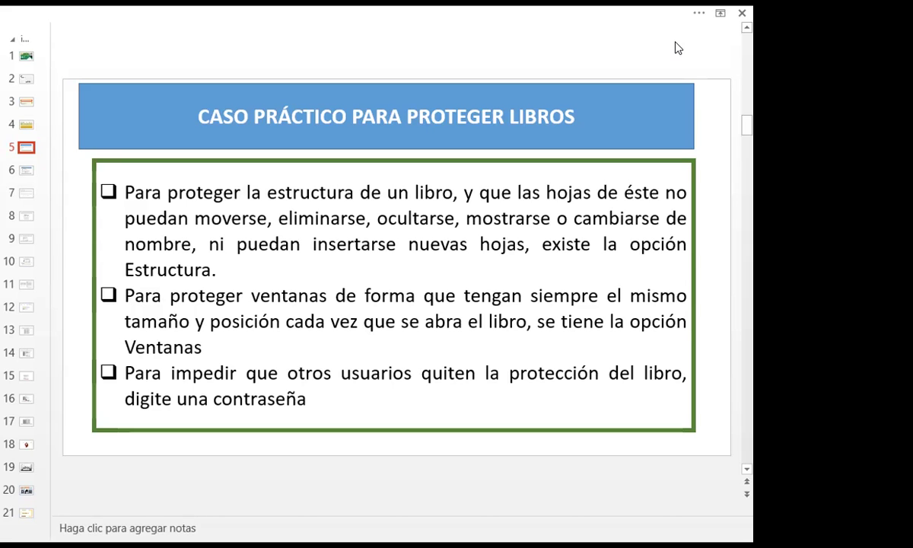
Advance from slide 5 to slide 6, PROTECCIÓN DE LIBROS
key("Page_Down")
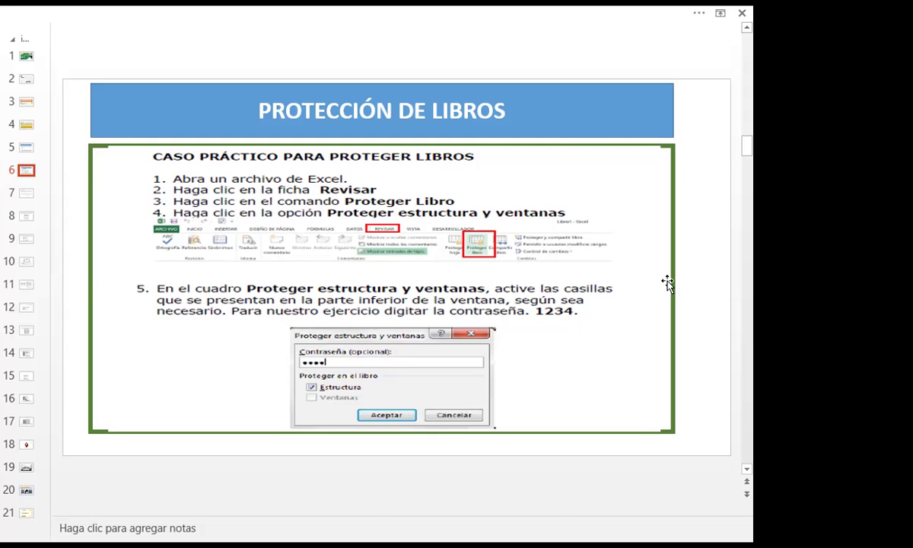
Scroll down to slide 7 and back up to slide 6 before returning to Excel
scroll(667, 283, "down", 1)
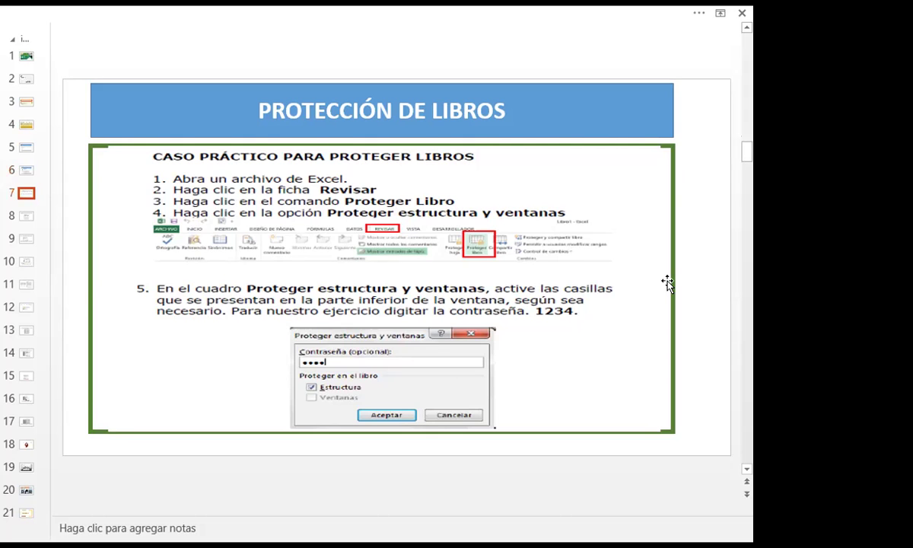
scroll(669, 282, "up", 1)
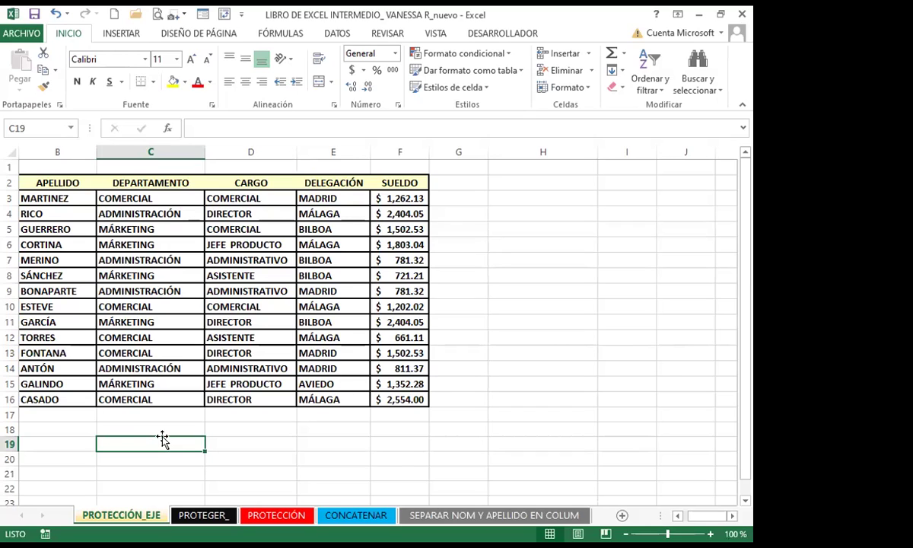
Select D15, browse the Insertar through Desarrollador and Inicio ribbon tabs, then settle on REVISAR
left_click(211, 384)
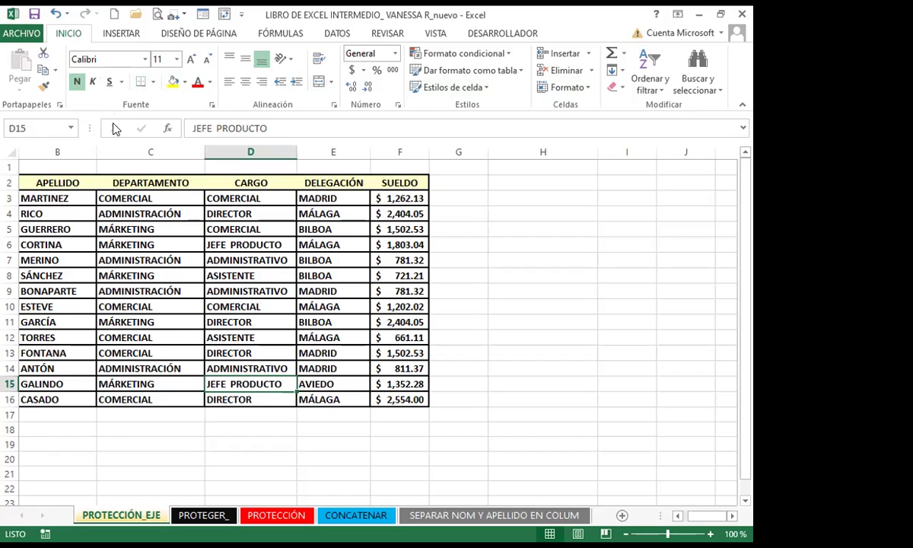
left_click(121, 33)
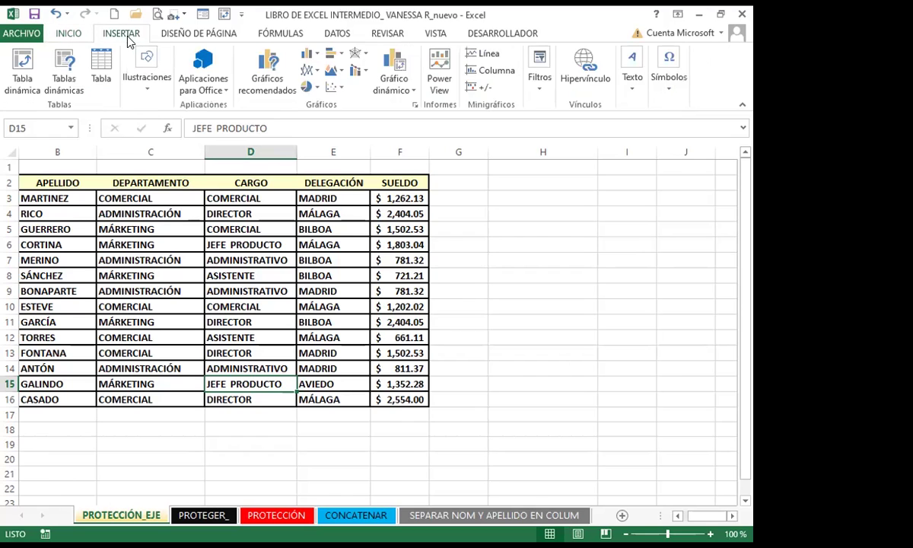
left_click(204, 33)
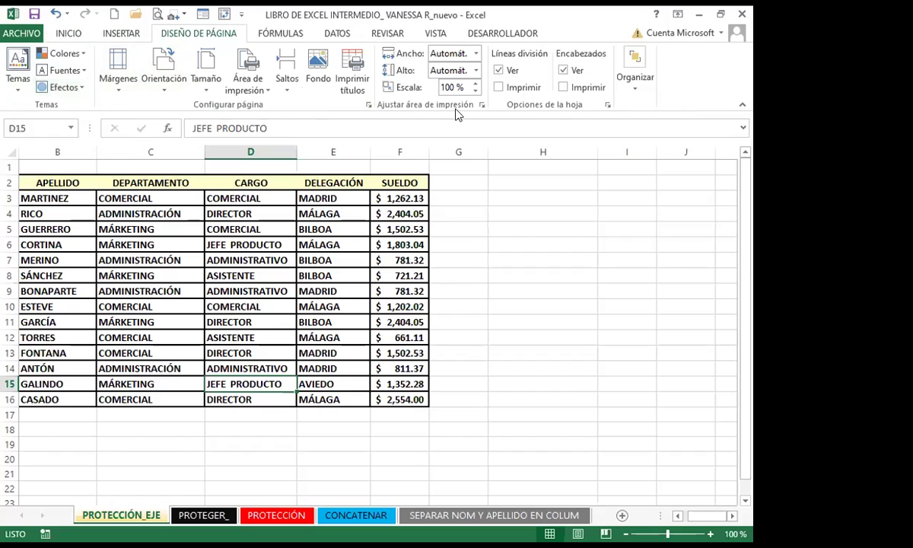
left_click(280, 35)
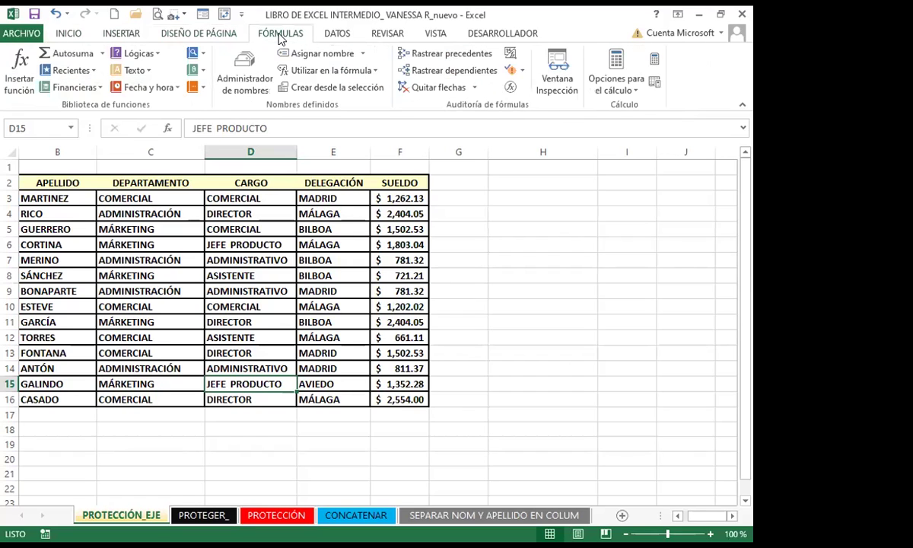
left_click(335, 35)
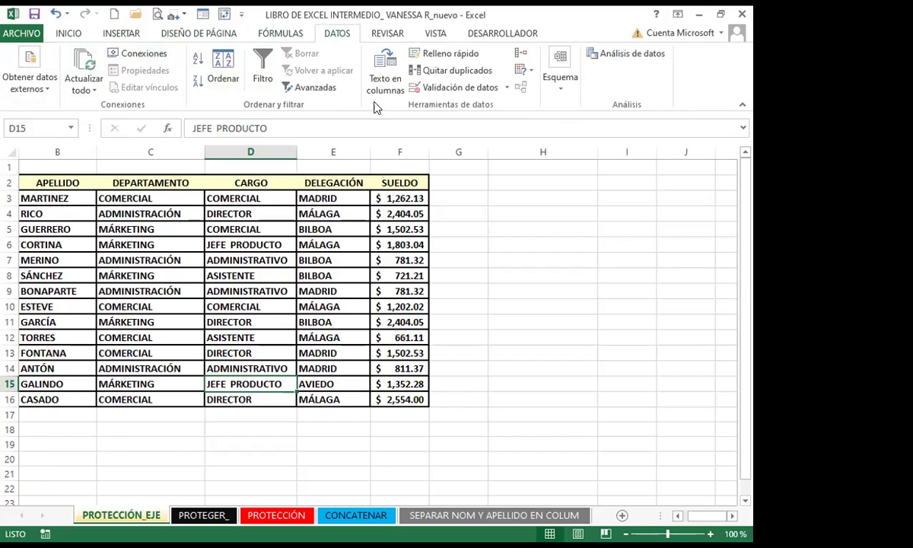
left_click(428, 33)
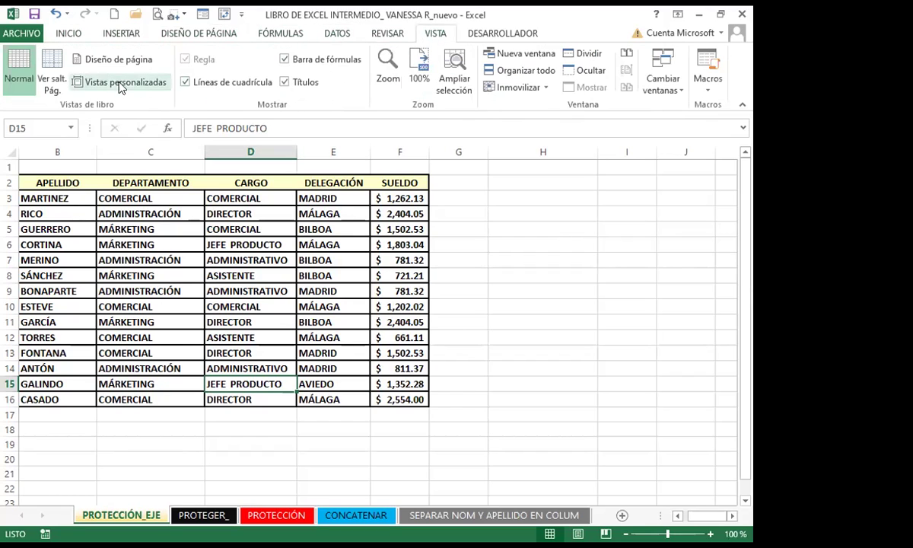
left_click(502, 35)
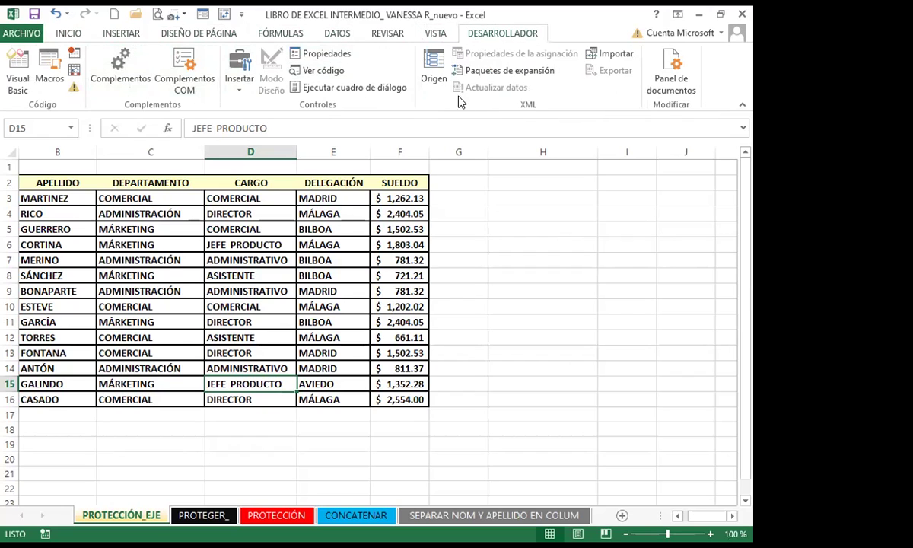
left_click(69, 34)
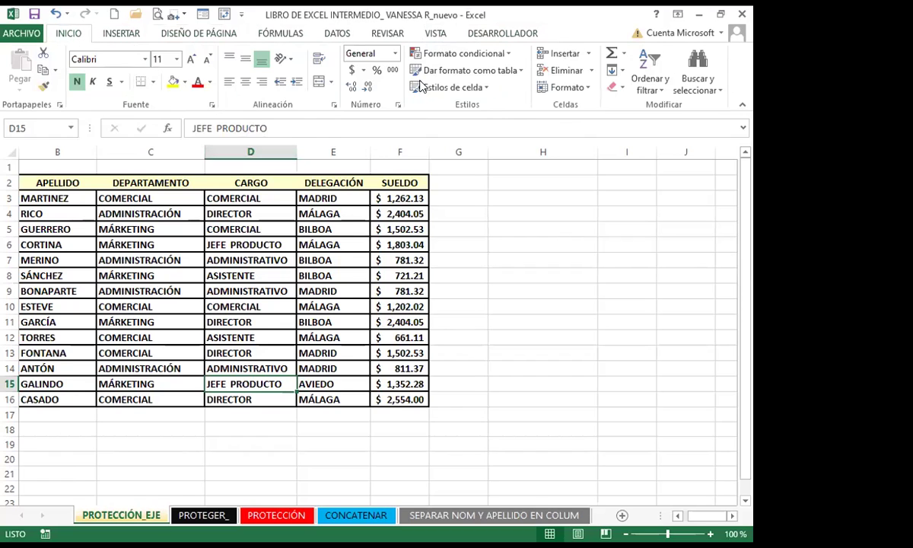
left_click(384, 33)
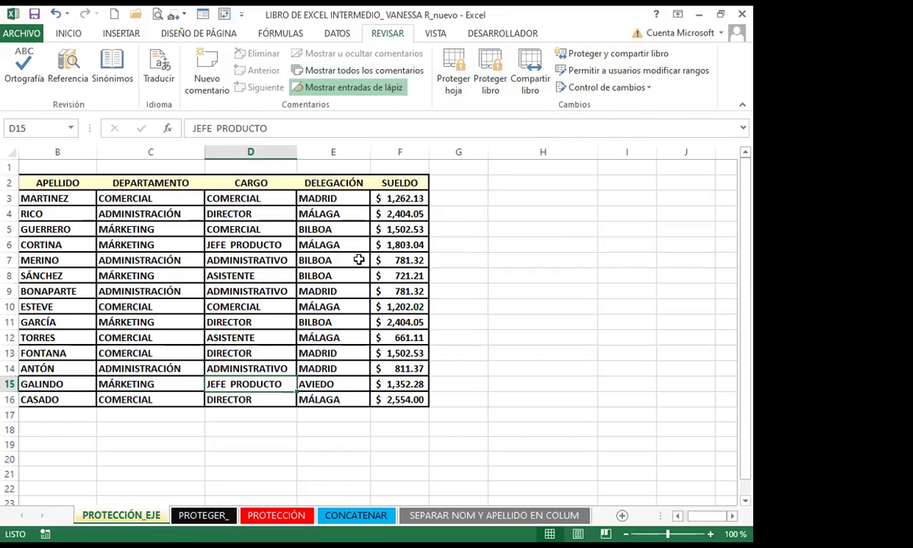
From cell G7, start Proteger hoja, enter the sheet password, and retype it in Confirmar contraseña
left_click(447, 259)
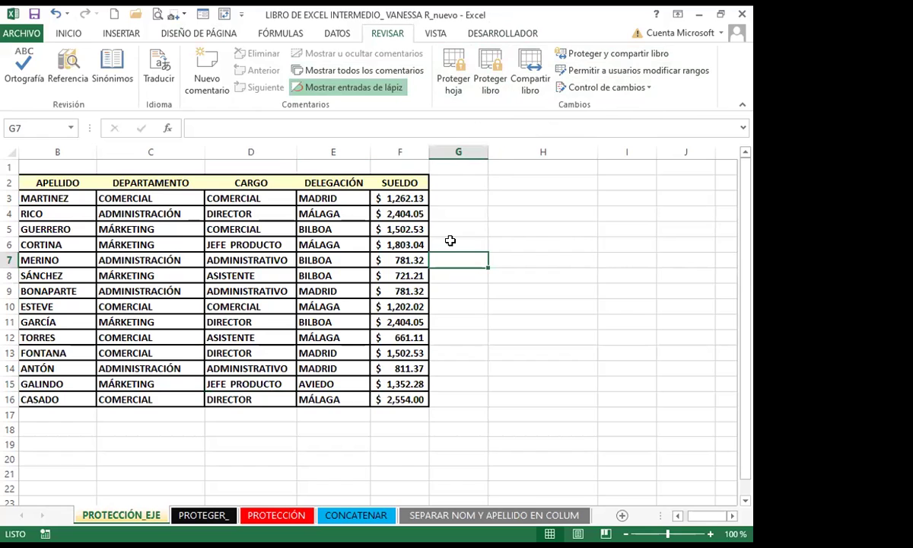
left_click(455, 58)
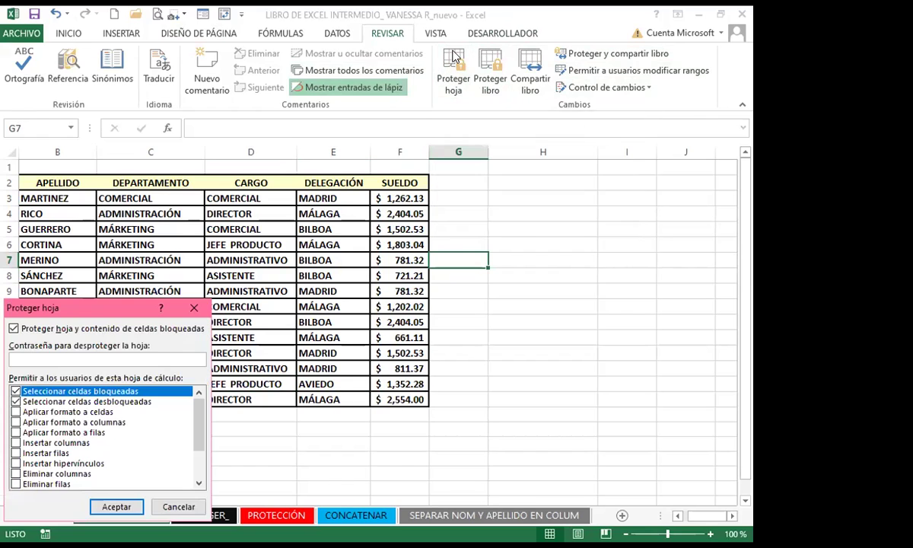
left_click_drag(133, 309, 488, 186)
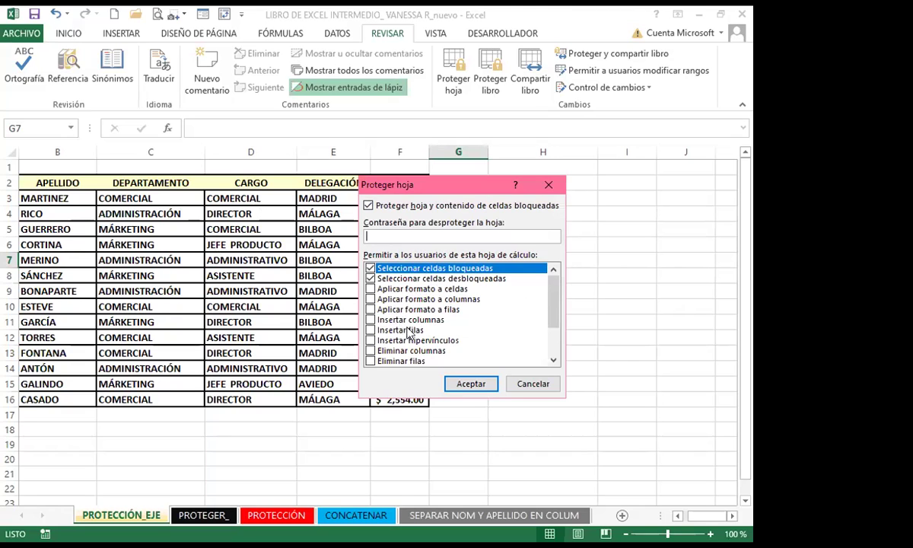
left_click_drag(554, 324, 554, 298)
left_click(471, 384)
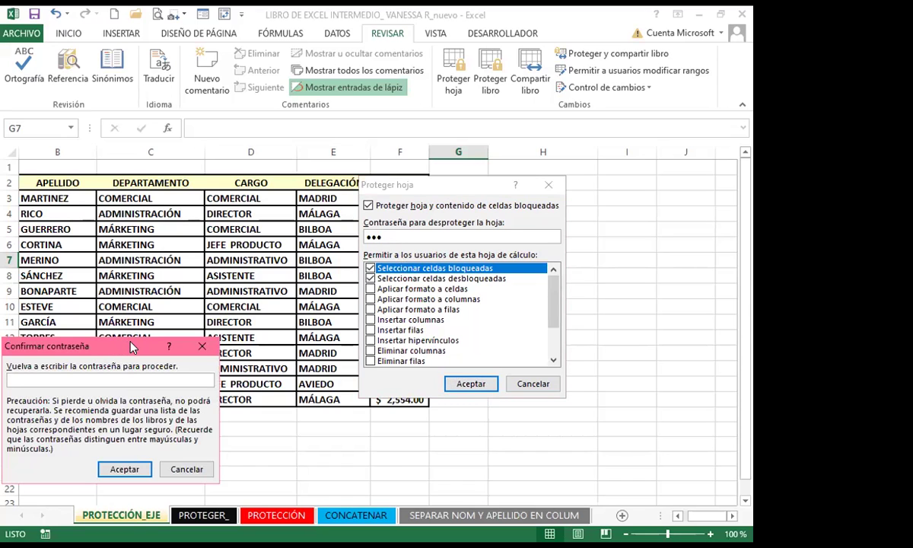
left_click_drag(132, 347, 445, 232)
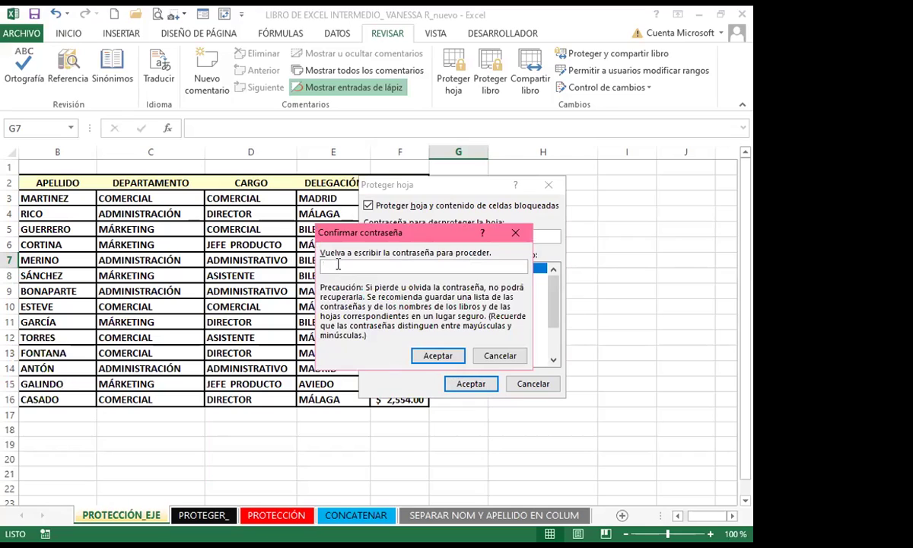
Confirm protection, then select D3:D12 and try changing its font size on Inicio
left_click(437, 354)
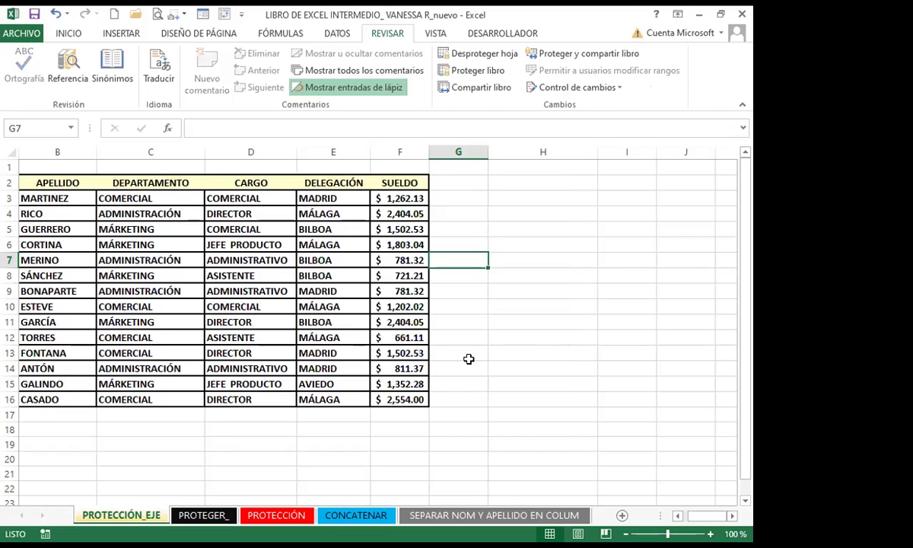
left_click(467, 355)
left_click(68, 34)
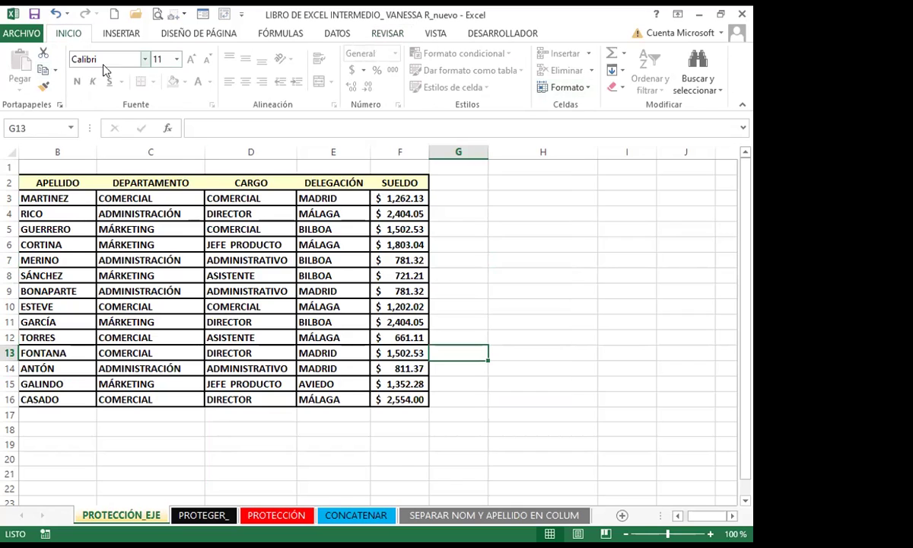
left_click_drag(228, 197, 239, 338)
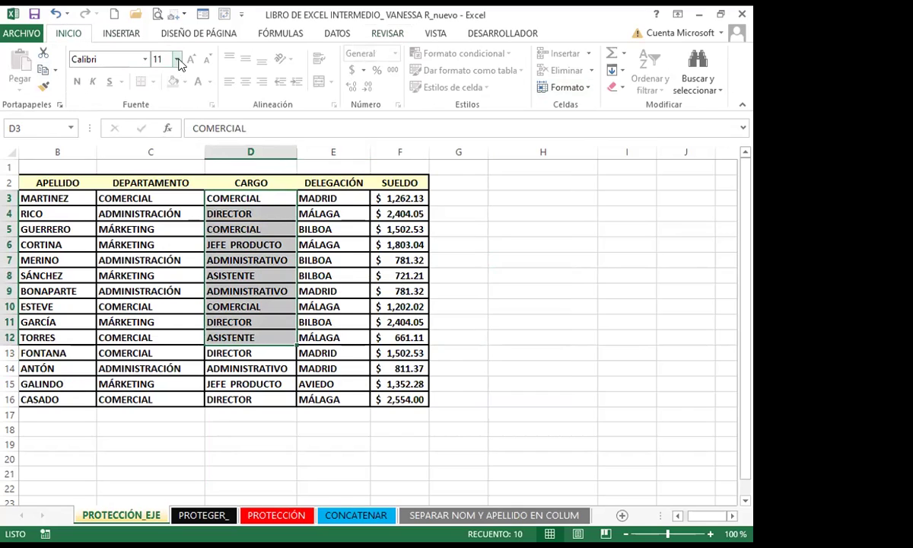
left_click(303, 260)
Click various table cells and browse Insertar, Diseño de página and Fórmulas to see commands disabled
left_click(224, 274)
left_click(170, 294)
left_click(303, 352)
left_click(219, 335)
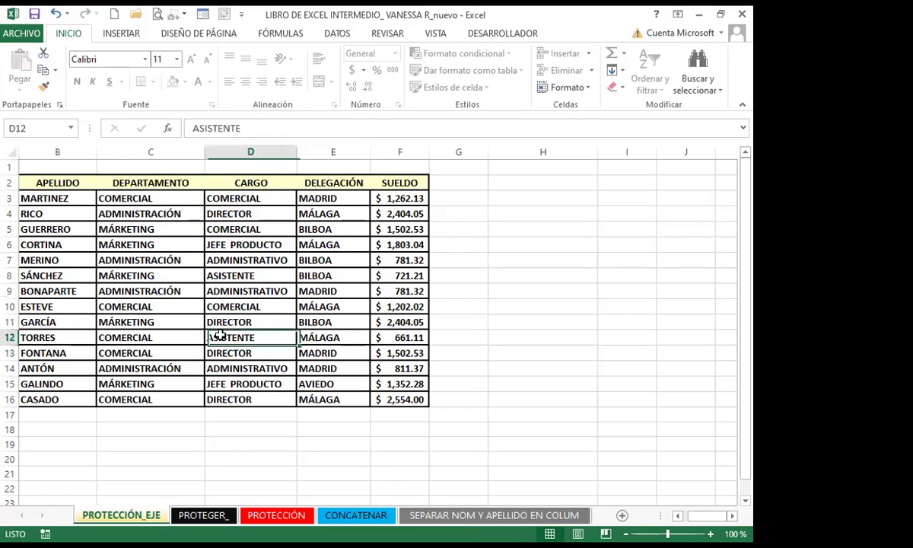
left_click(121, 35)
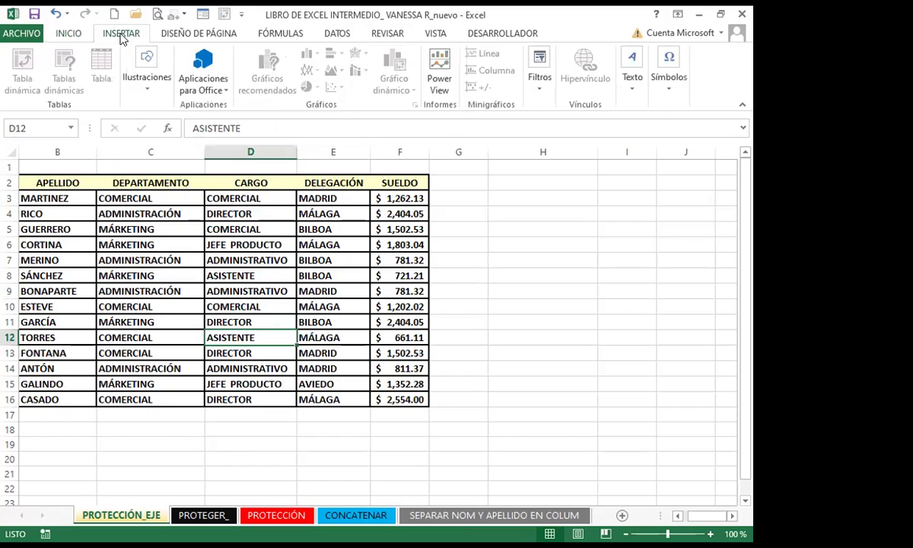
left_click(182, 34)
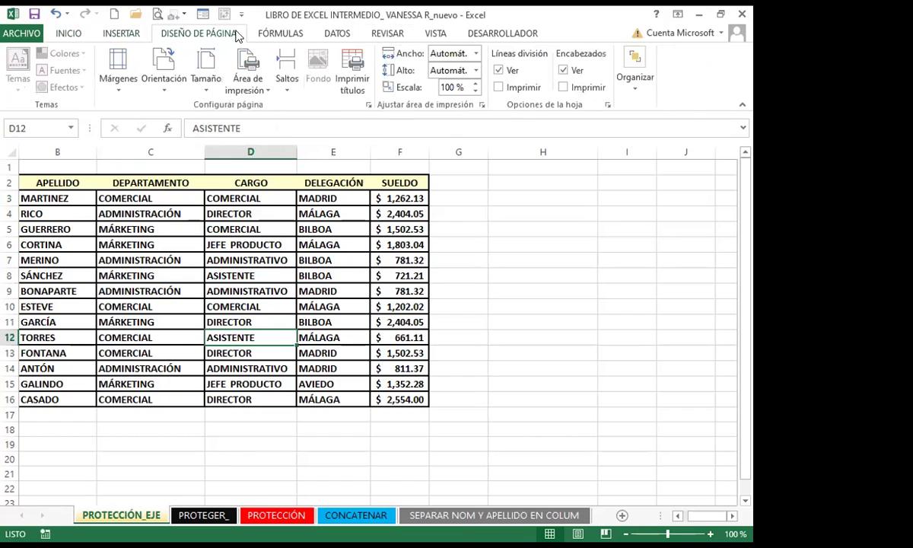
left_click(276, 35)
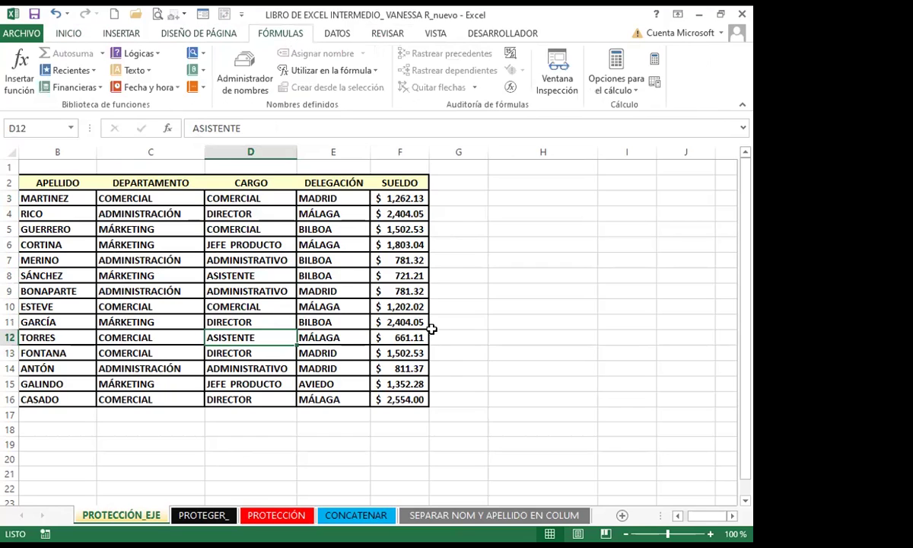
left_click(436, 304)
left_click(255, 307)
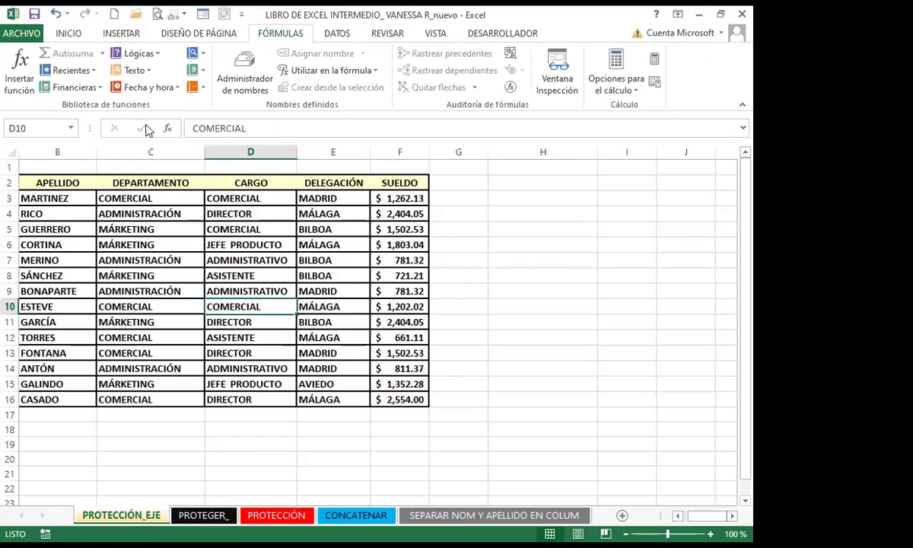
left_click(67, 33)
left_click(210, 291)
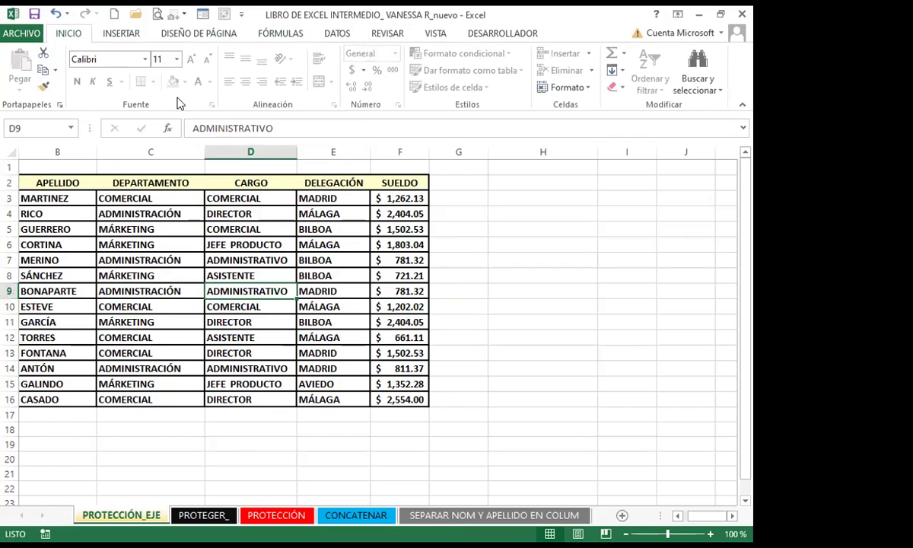
left_click(492, 288)
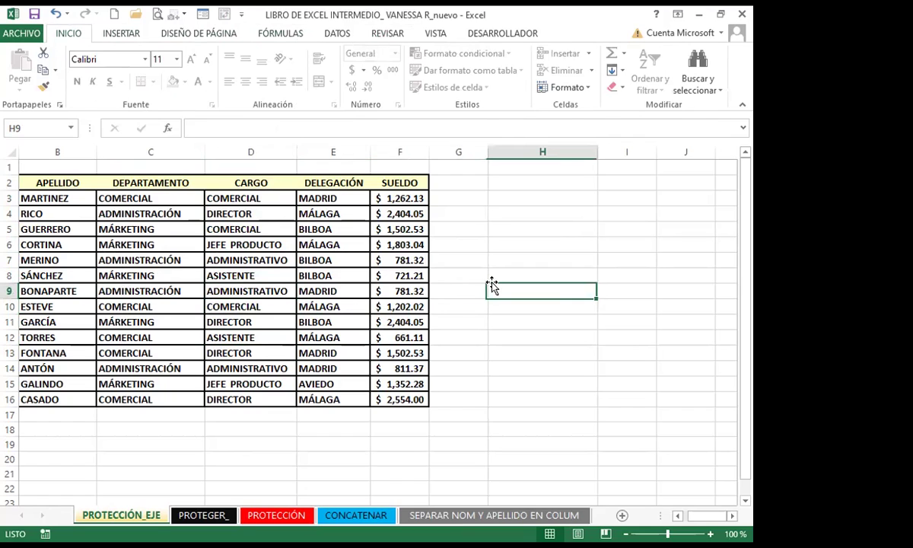
double_click(492, 286)
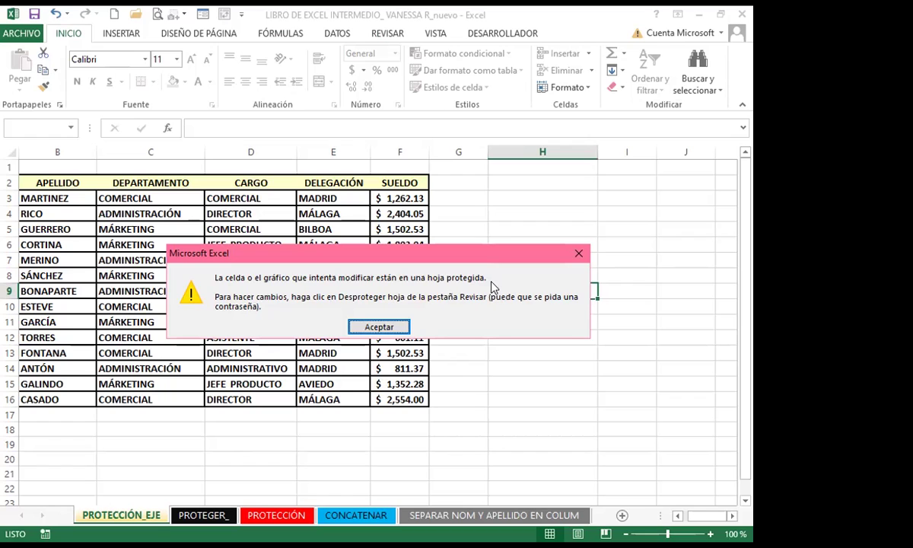
left_click(578, 253)
left_click_drag(255, 428, 604, 460)
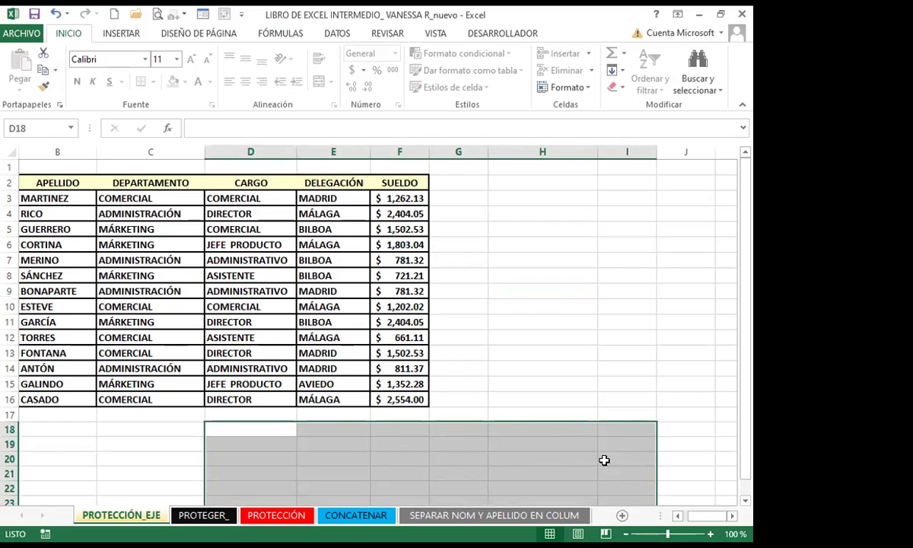
scroll(399, 394, "down", 20)
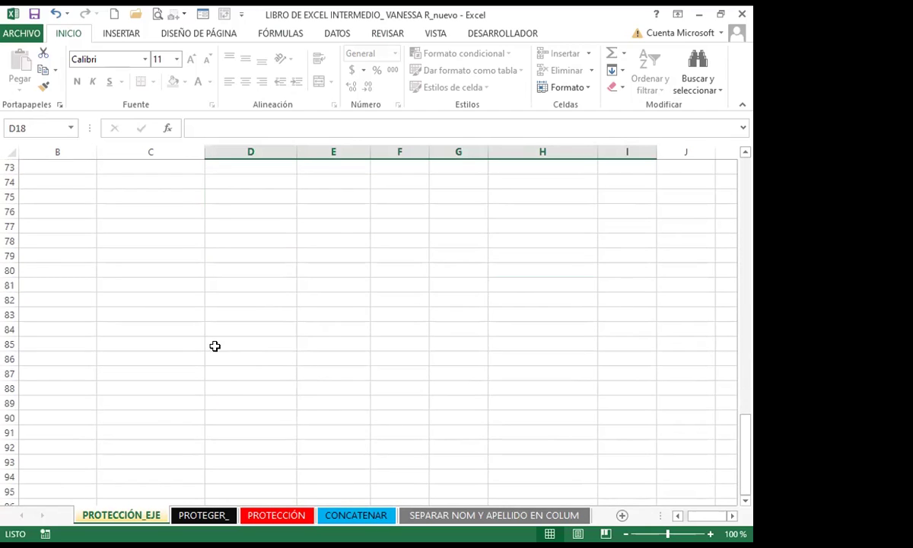
scroll(211, 359, "down", 6)
scroll(201, 358, "down", 5)
scroll(195, 350, "up", 18)
scroll(194, 348, "up", 17)
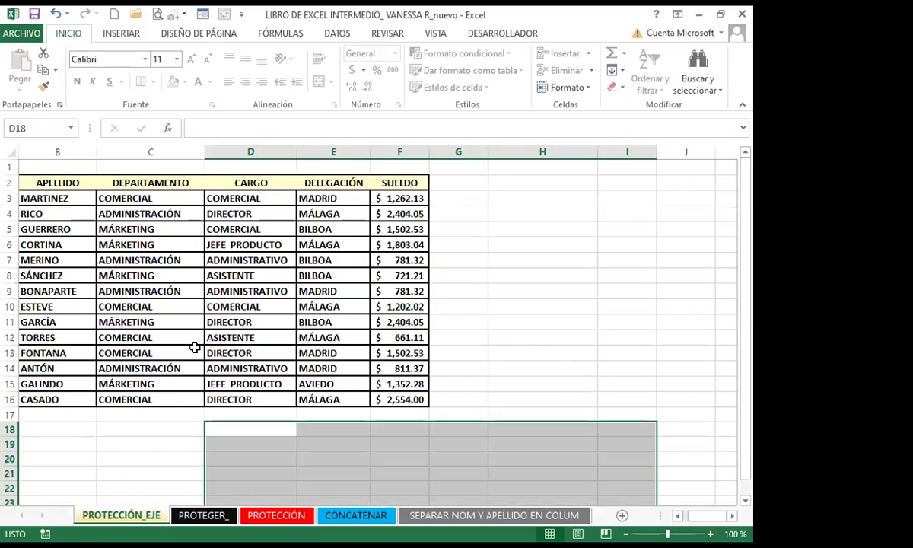
left_click(453, 363)
key("ctrl+Right")
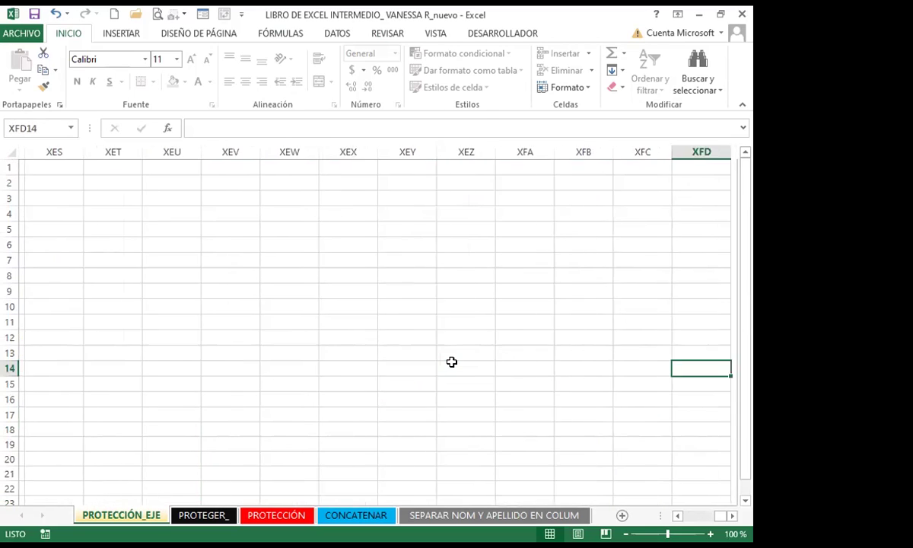
key("Down")
key("a")
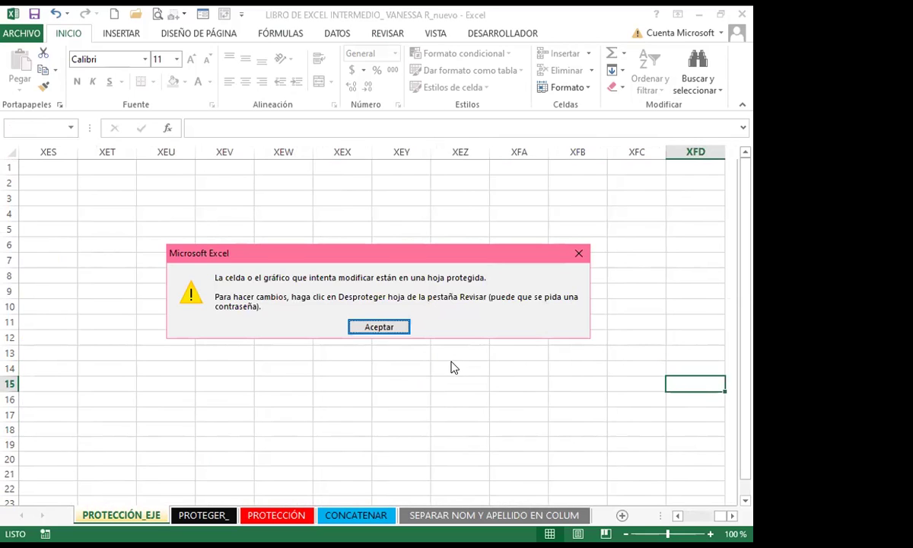
key("Return")
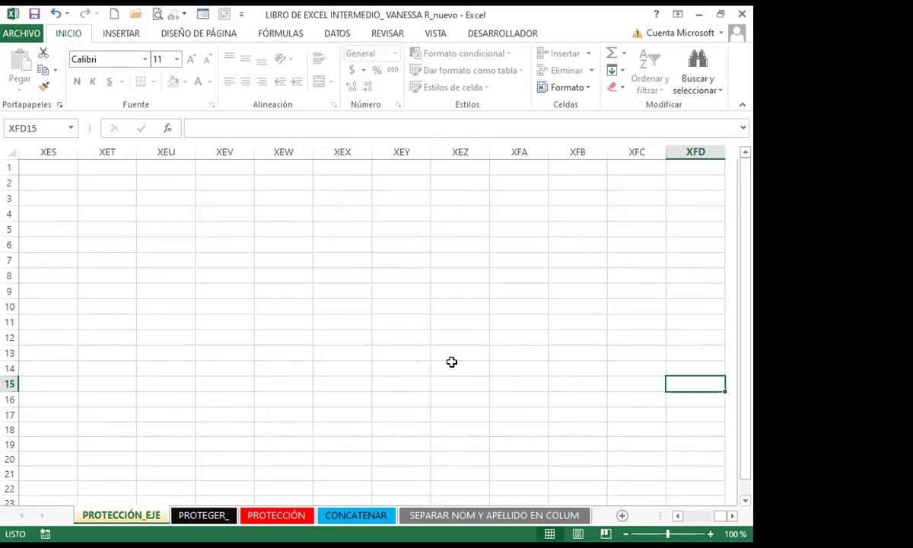
key("ctrl+Left")
key("Left")
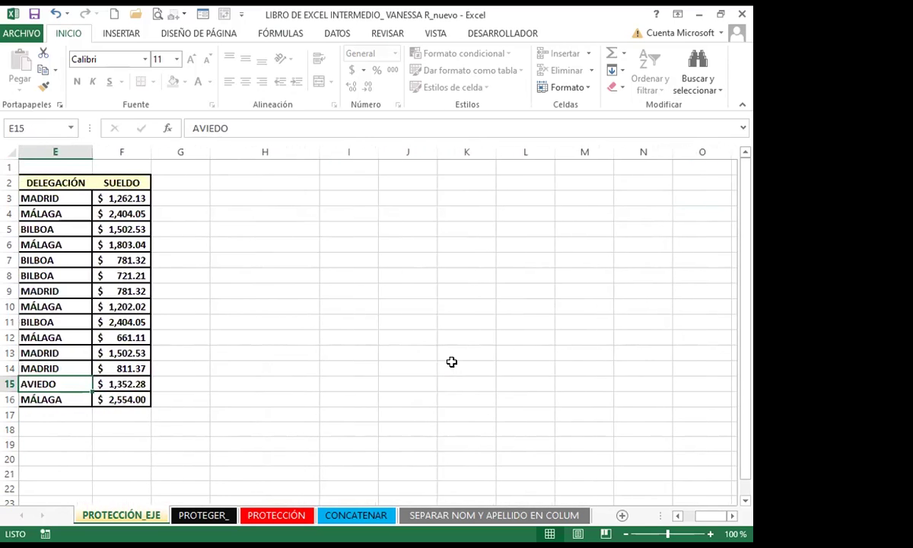
key("ctrl+Left")
key("Delete")
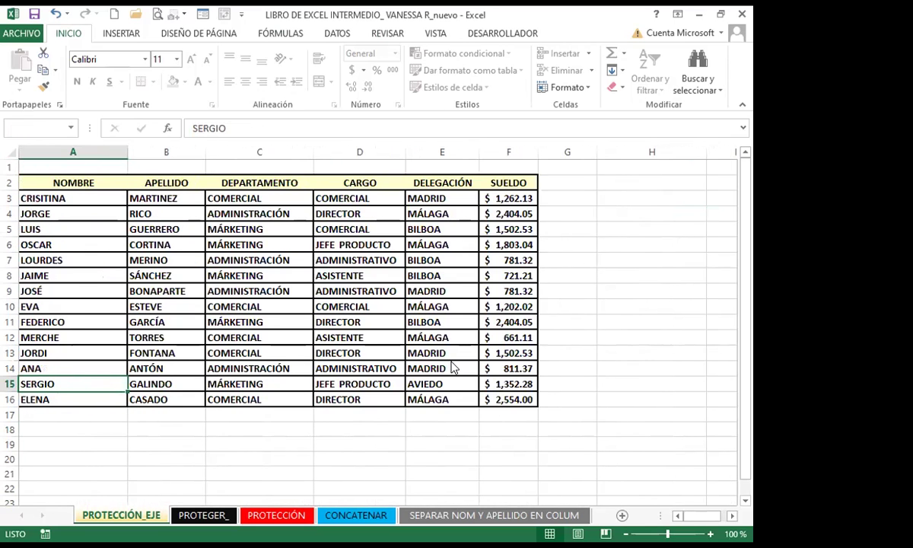
key("Return")
left_click(268, 518)
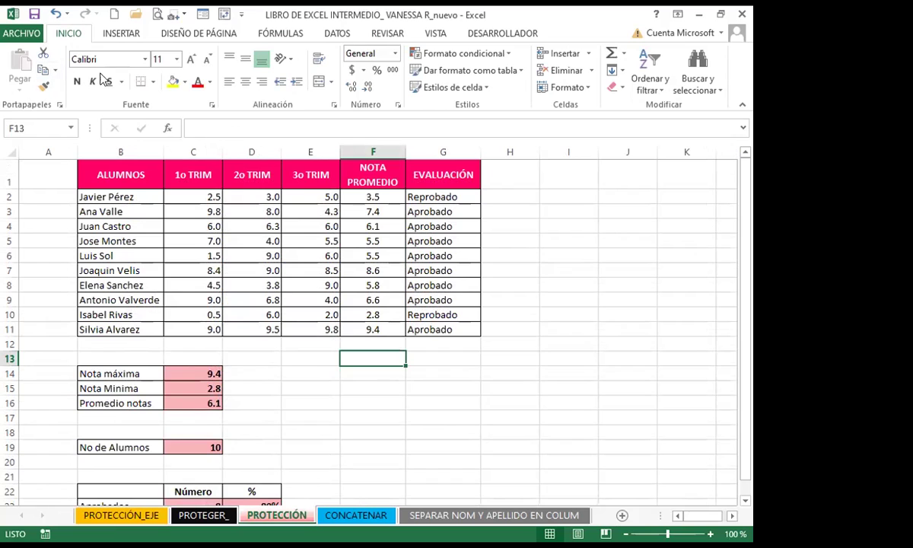
left_click_drag(434, 196, 472, 328)
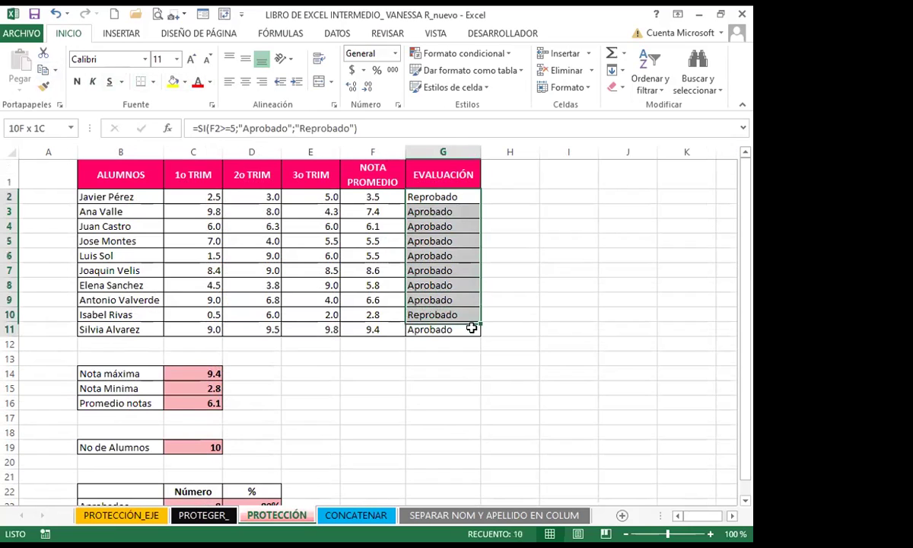
left_click(173, 82)
left_click(197, 81)
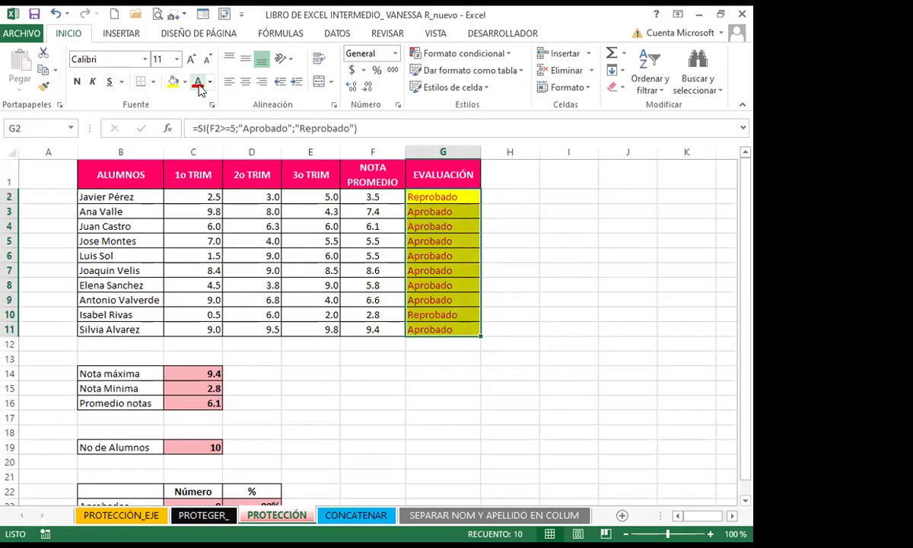
left_click(55, 14)
left_click(55, 13)
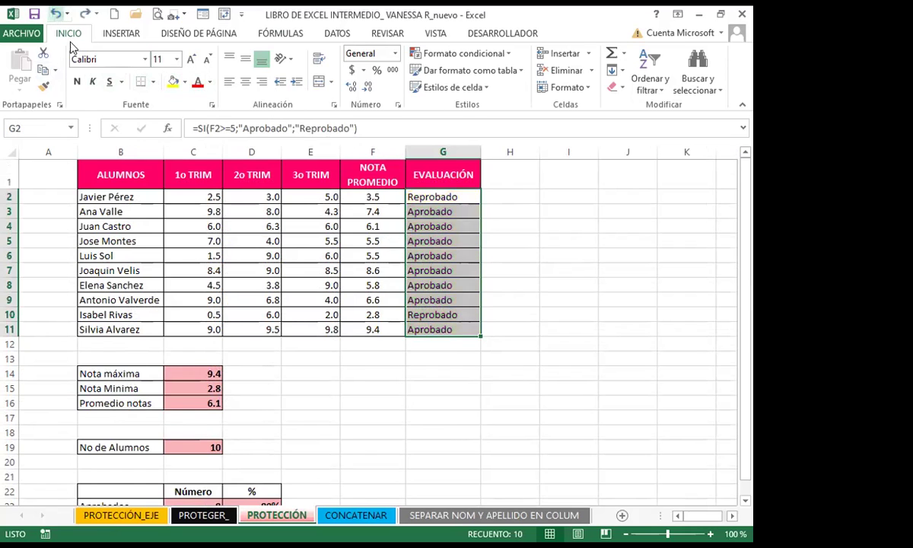
left_click(122, 515)
left_click(266, 442)
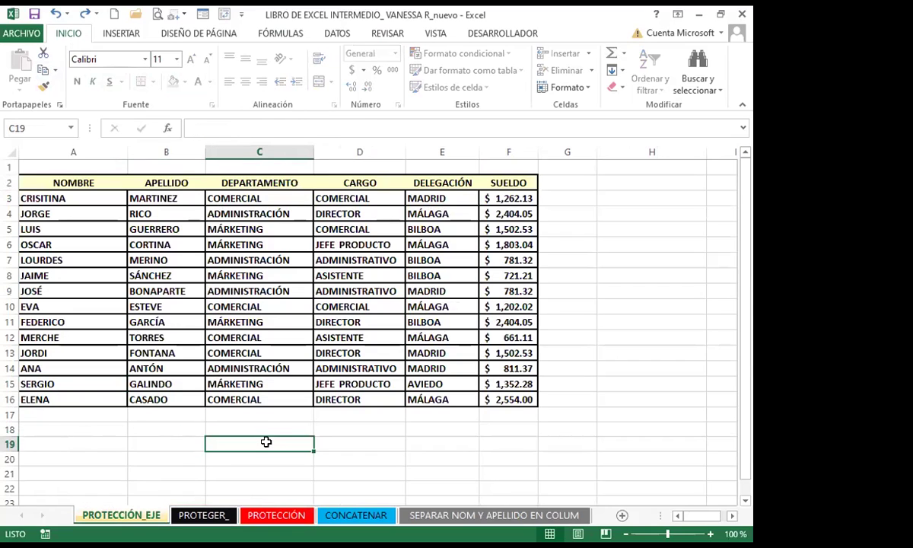
Use Desproteger hoja on REVISAR and enter the sheet password to unlock PROTECCIÓN_EJE
left_click(356, 381)
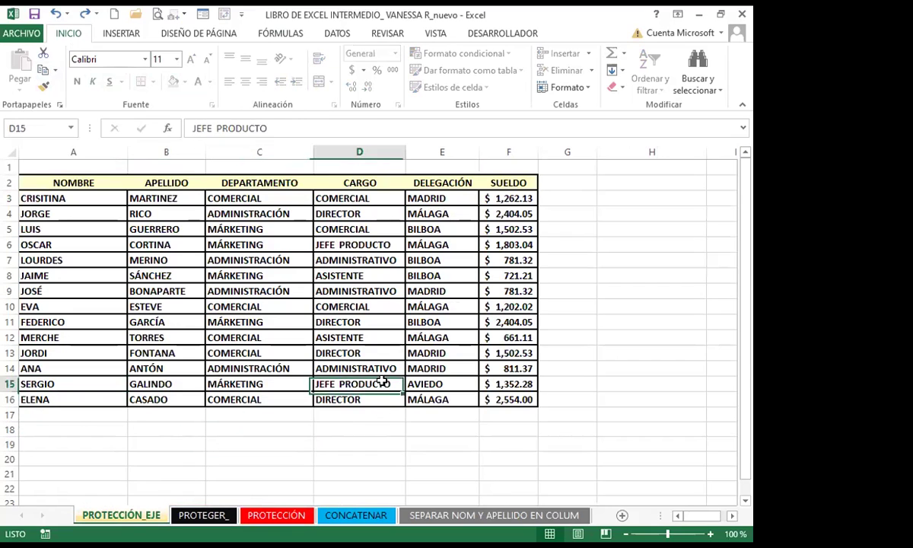
left_click(293, 320)
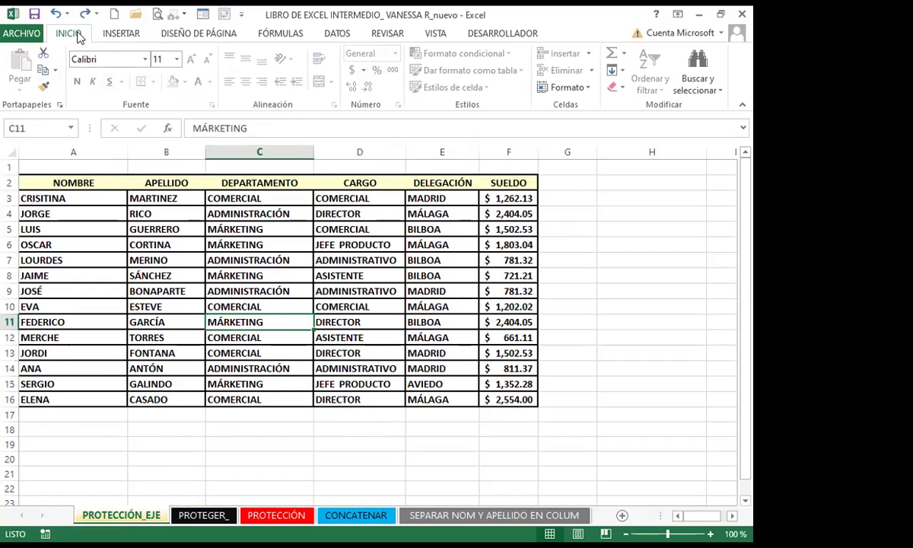
left_click(388, 33)
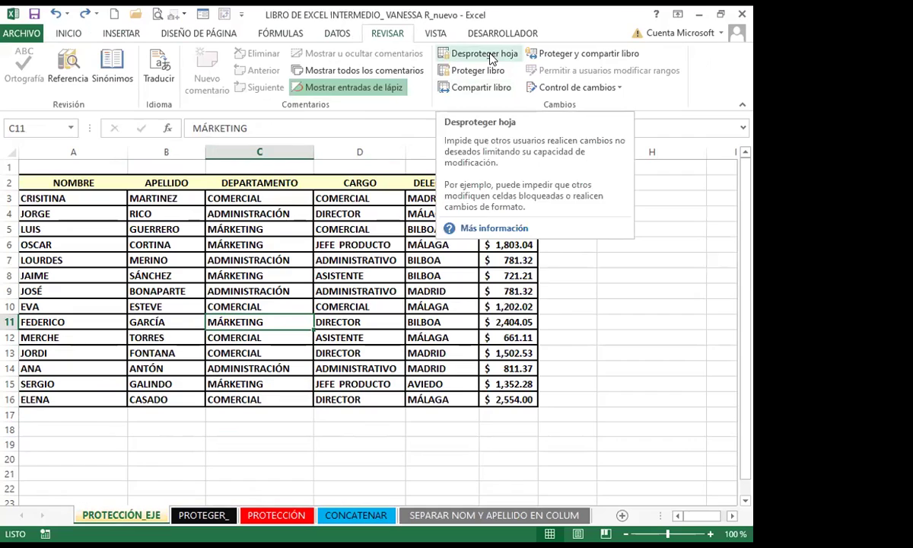
left_click(491, 59)
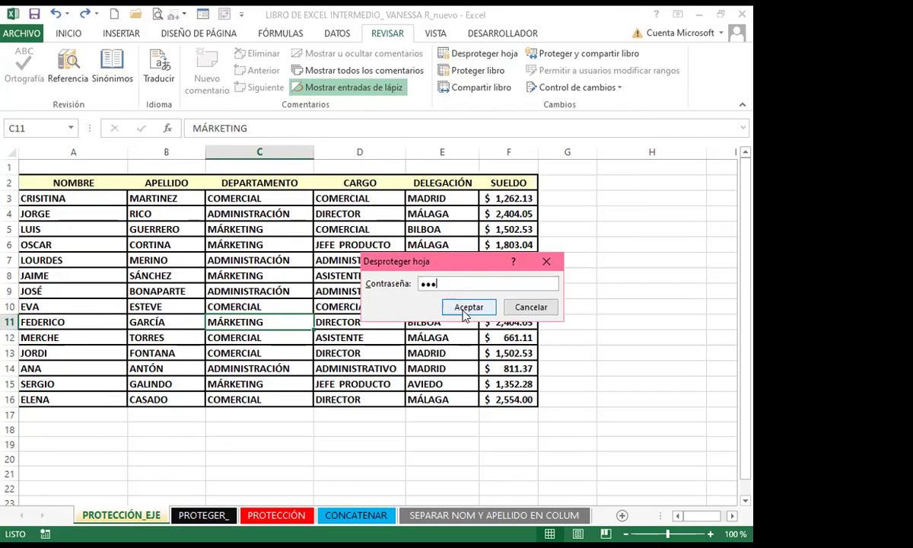
left_click(469, 307)
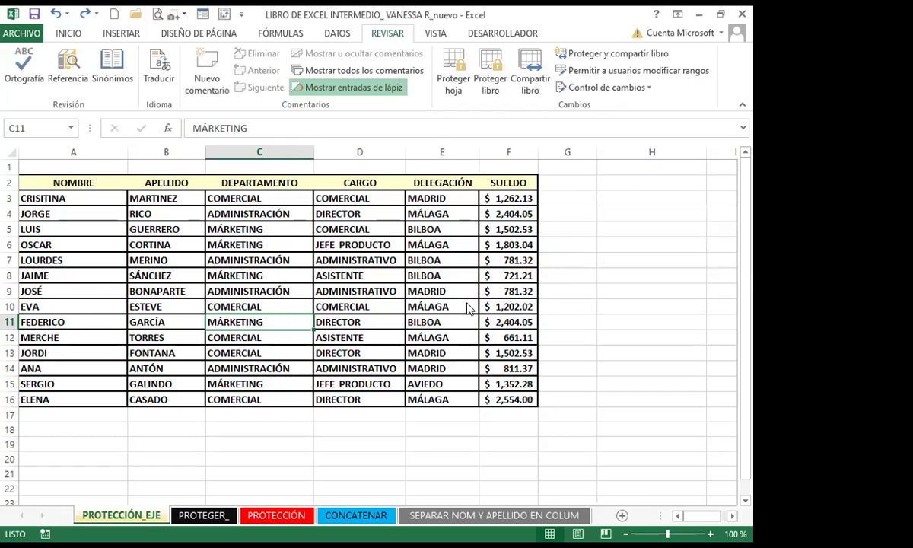
Select cells C12, C10 and D4 with INICIO open, visit PROTEGER_ and return to select C19
left_click(263, 335)
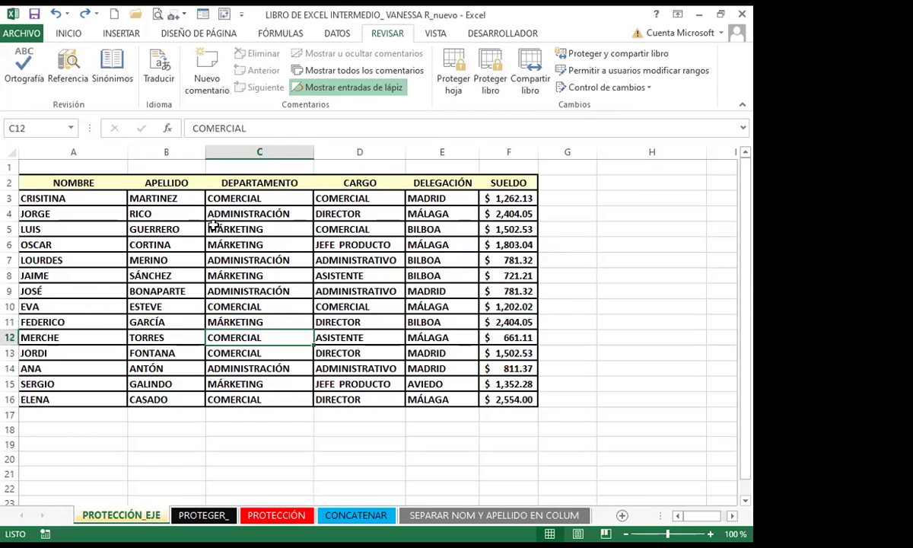
left_click(65, 34)
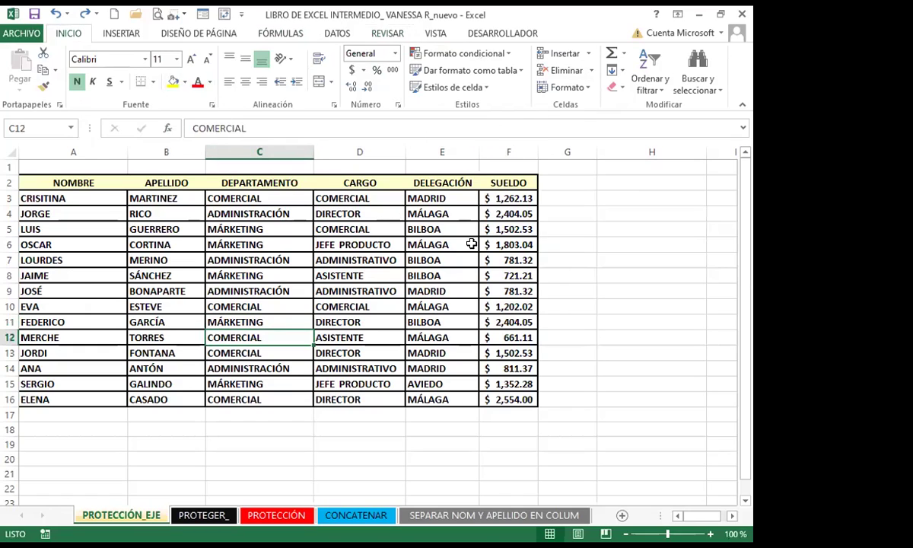
left_click(299, 308)
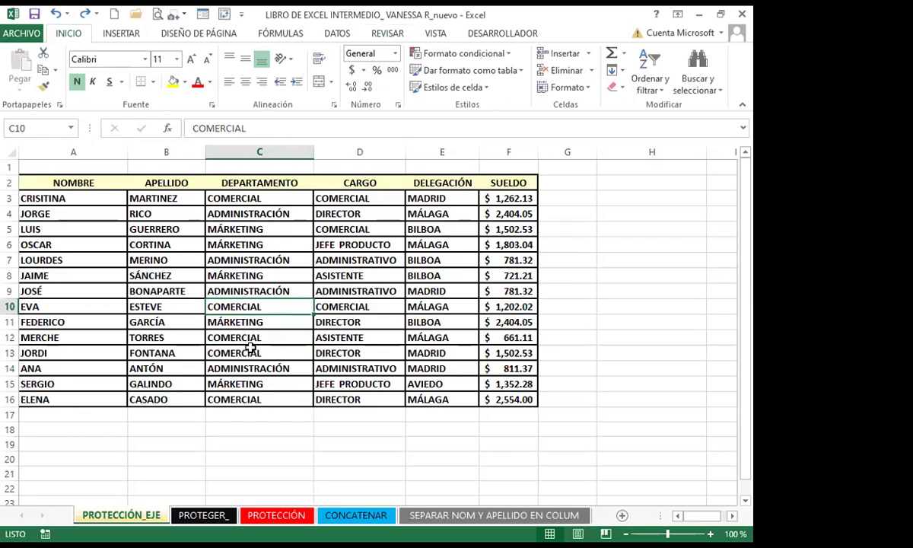
left_click(323, 218)
left_click(215, 516)
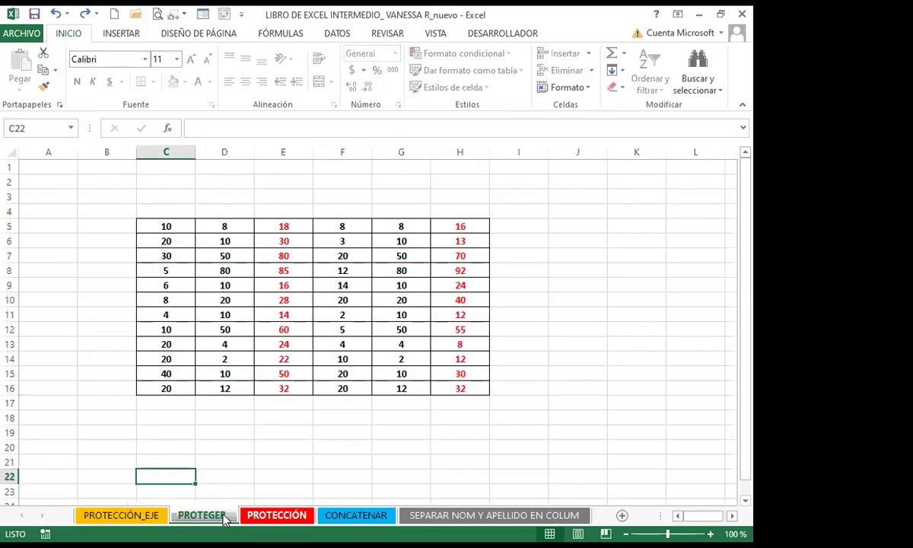
left_click(144, 516)
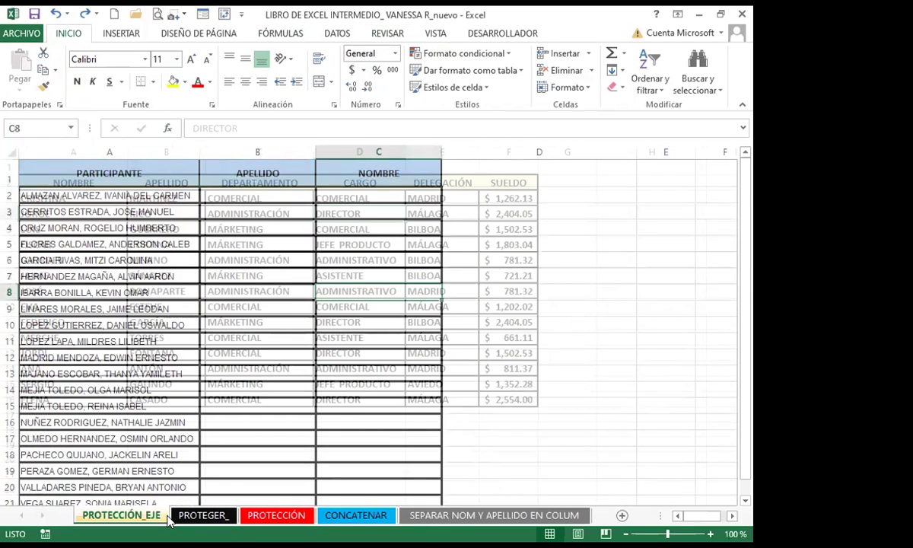
left_click(261, 441)
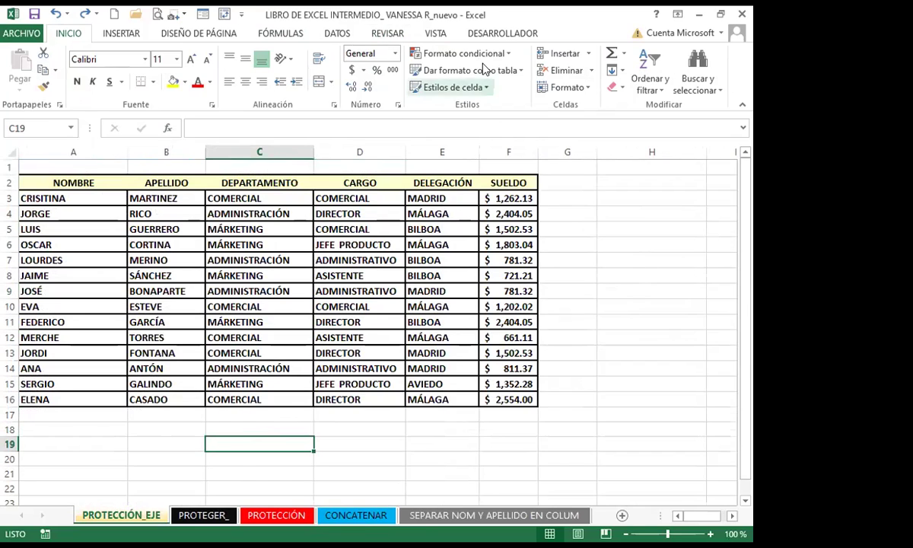
Apply Proteger hoja from REVISAR, entering and confirming the sheet password
left_click(382, 34)
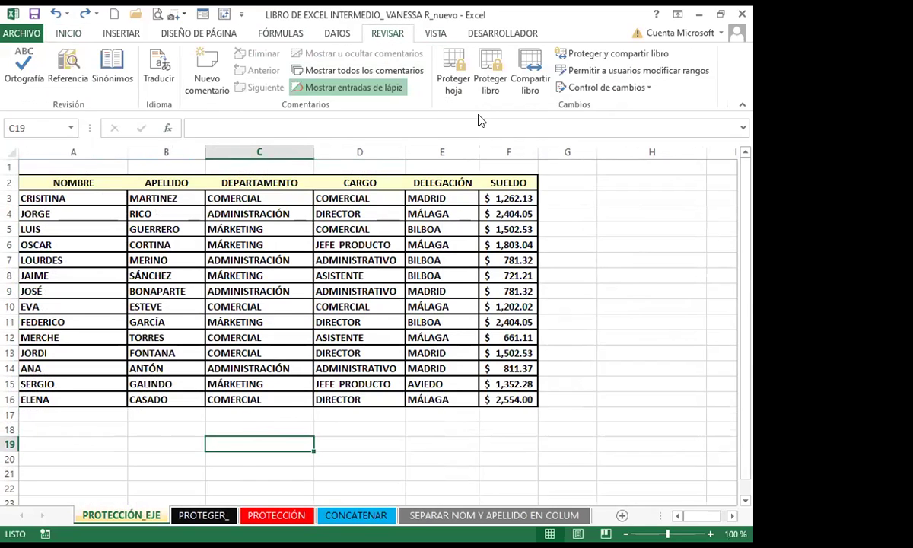
left_click(454, 62)
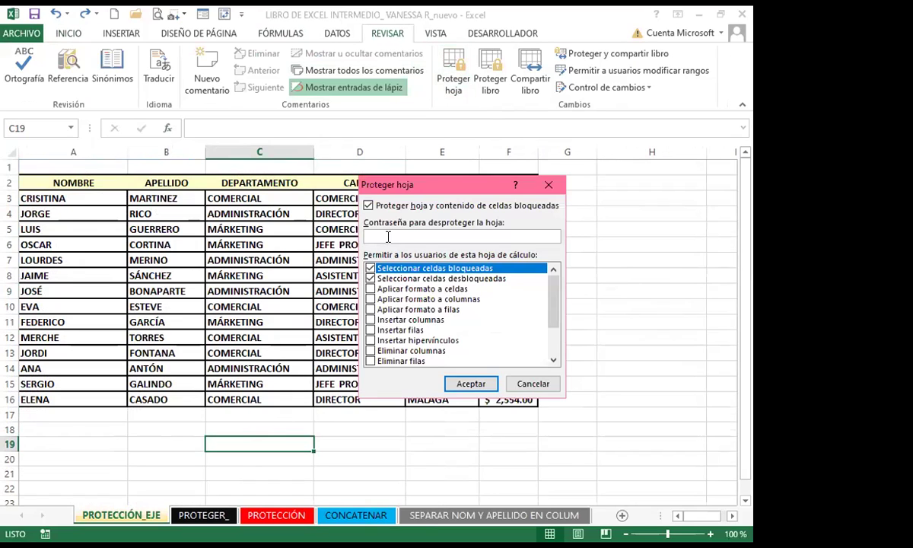
left_click(469, 382)
left_click(477, 346)
left_click(431, 419)
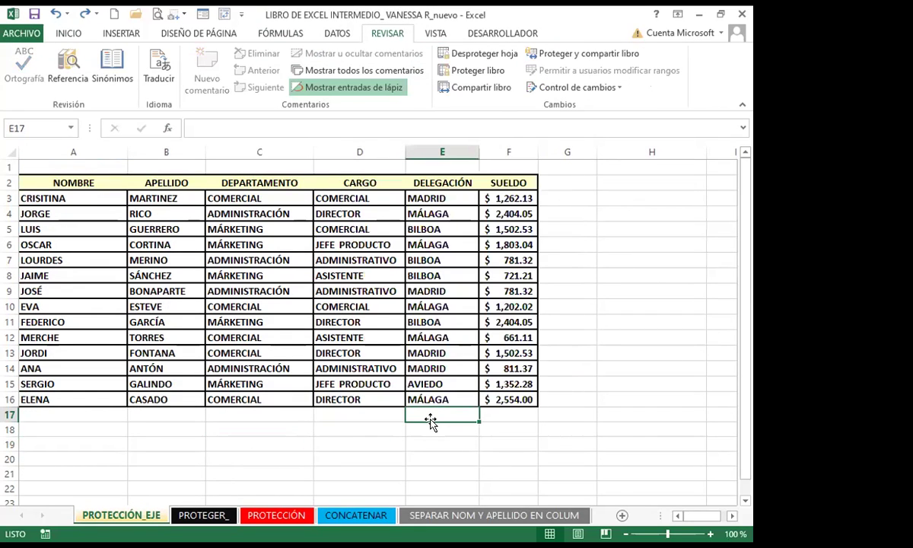
left_click(242, 306)
left_click(69, 33)
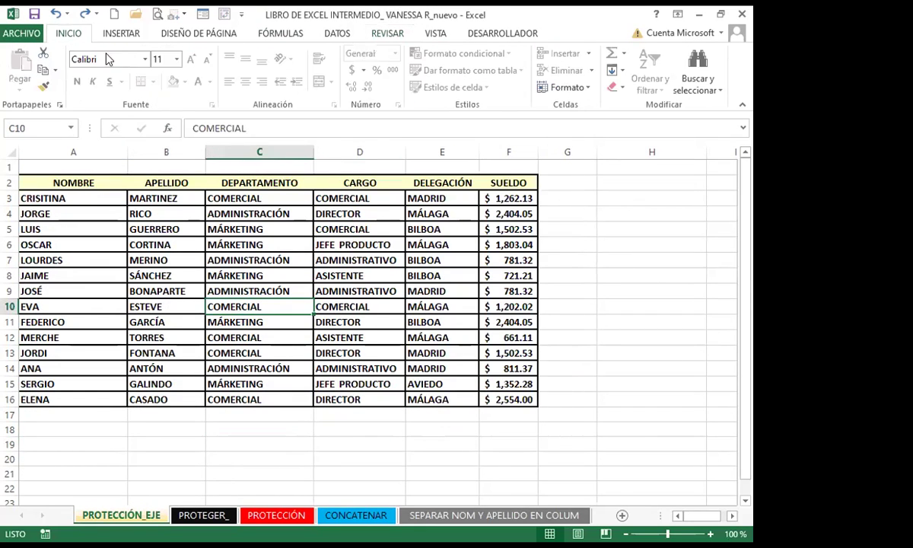
left_click(280, 274)
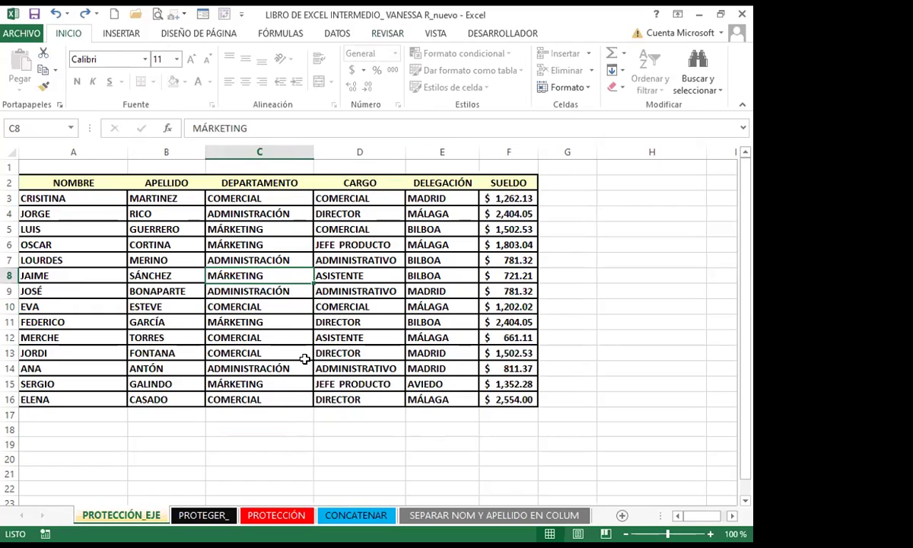
left_click(290, 347)
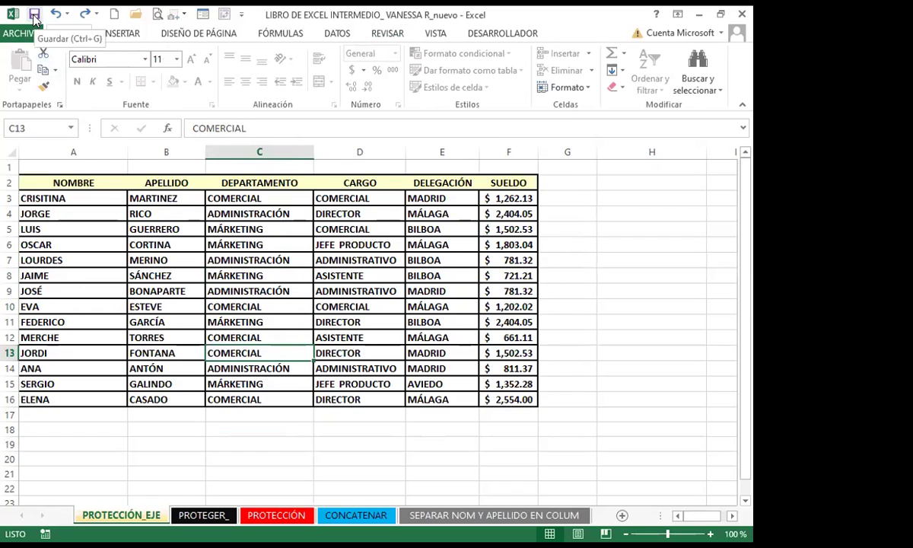
left_click_drag(156, 183, 430, 380)
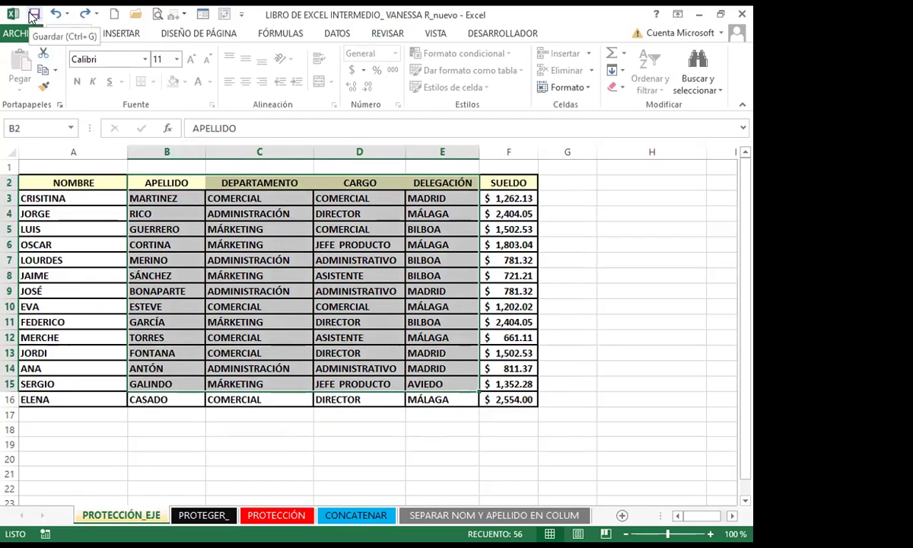
left_click(287, 271)
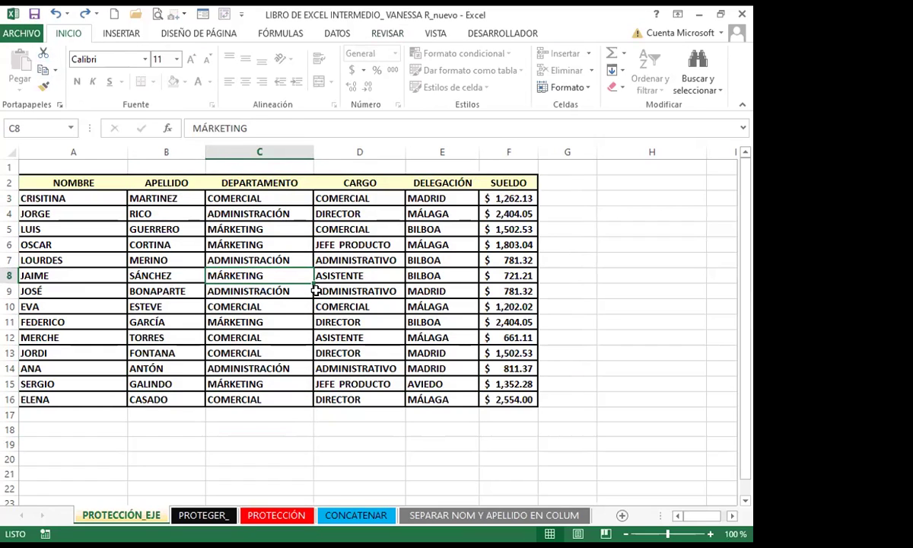
left_click(389, 35)
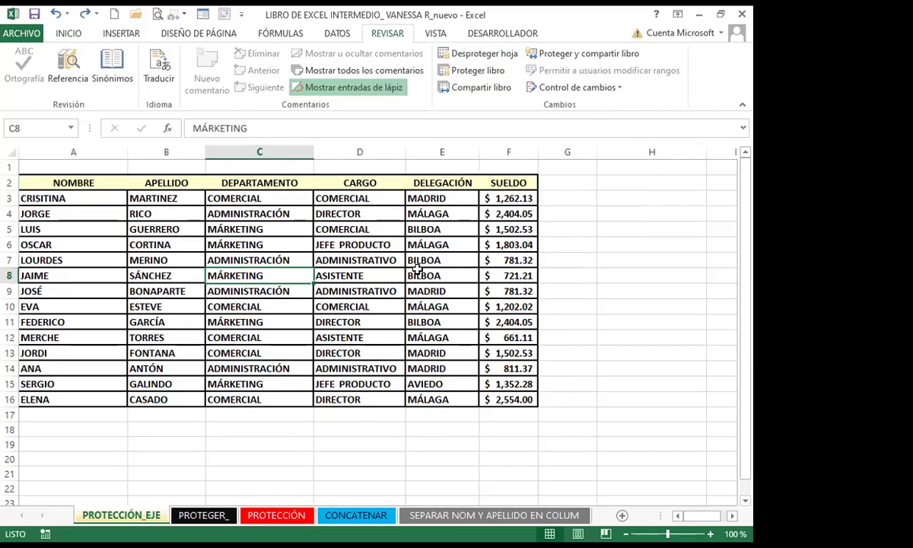
left_click(335, 279)
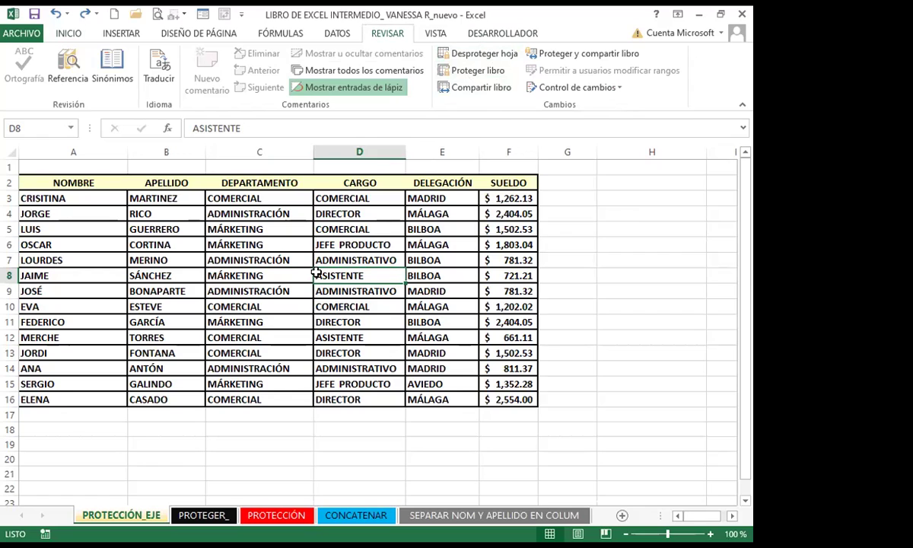
left_click(270, 274)
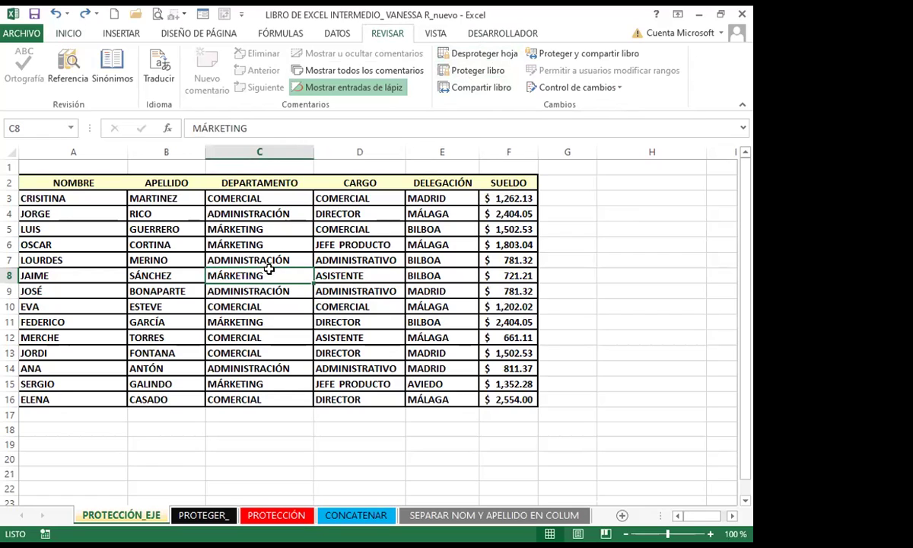
left_click(287, 297)
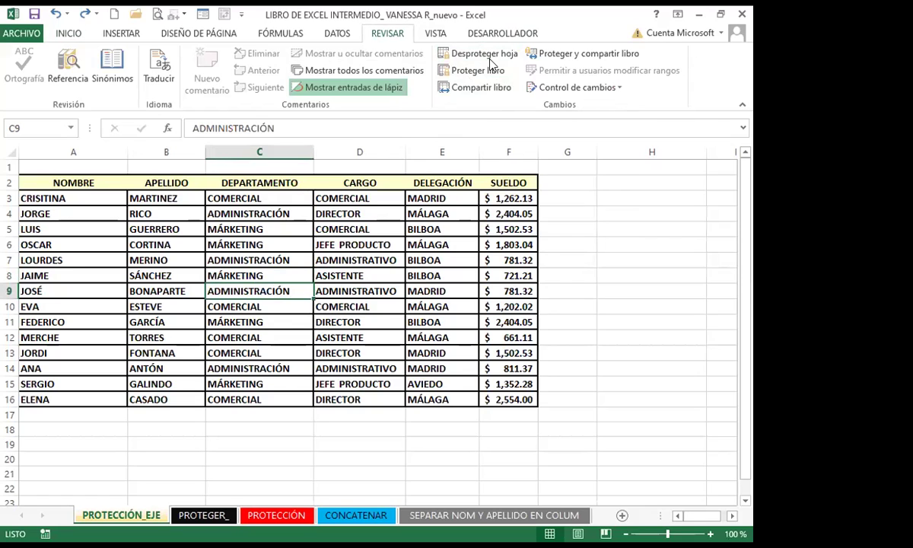
left_click(356, 261)
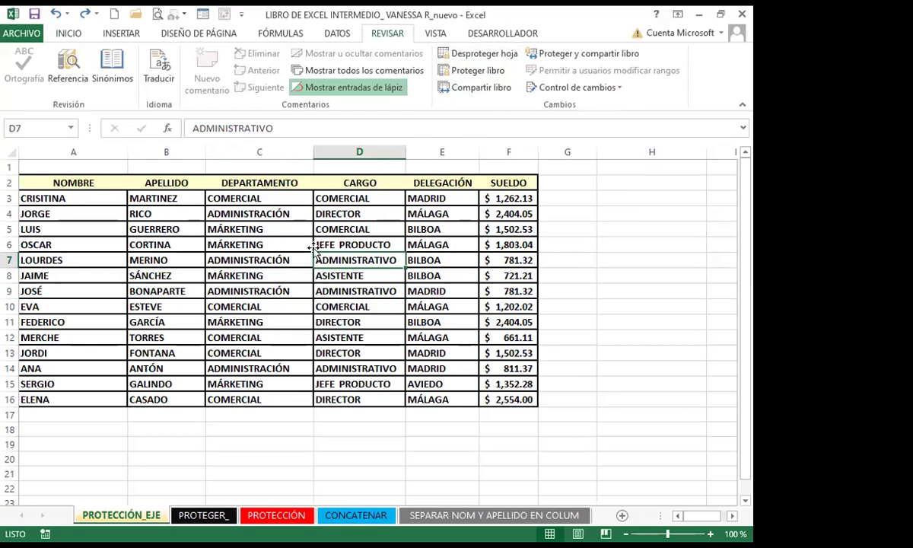
left_click_drag(91, 183, 478, 381)
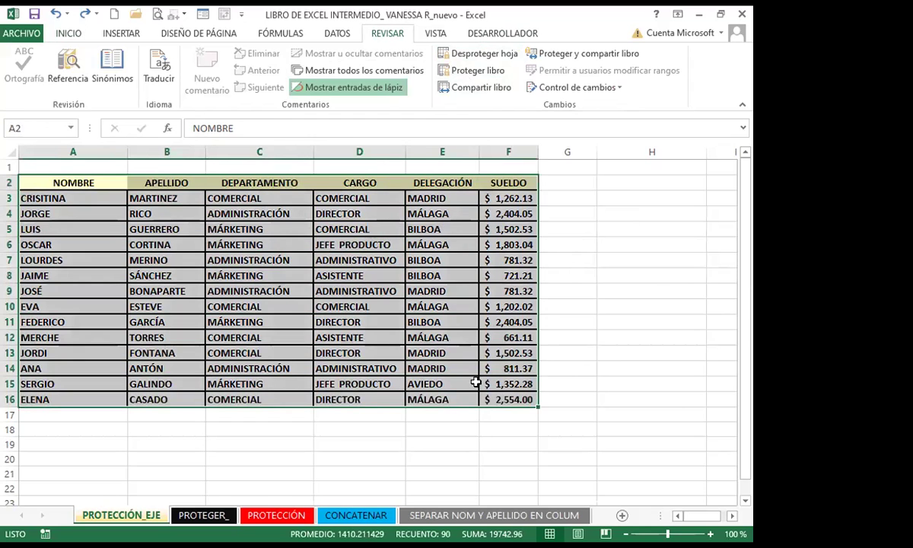
left_click(428, 322)
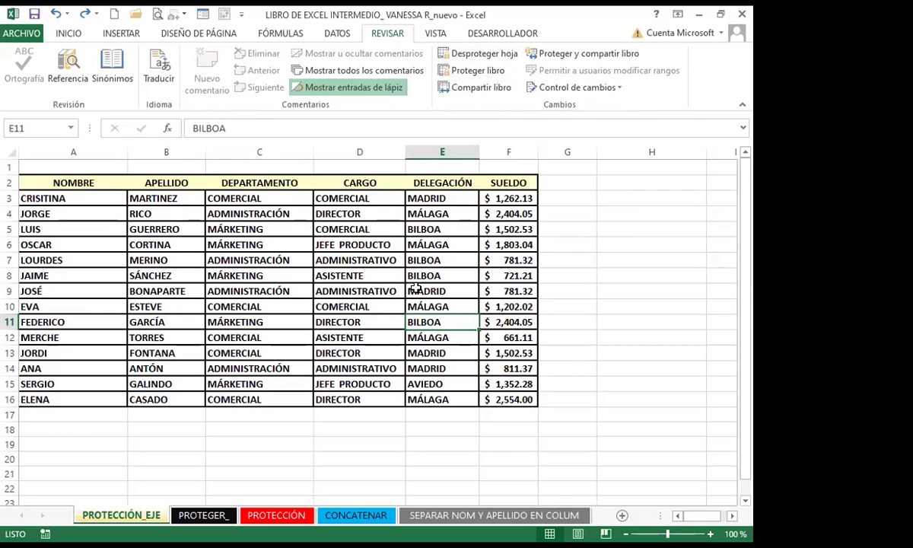
left_click(344, 275)
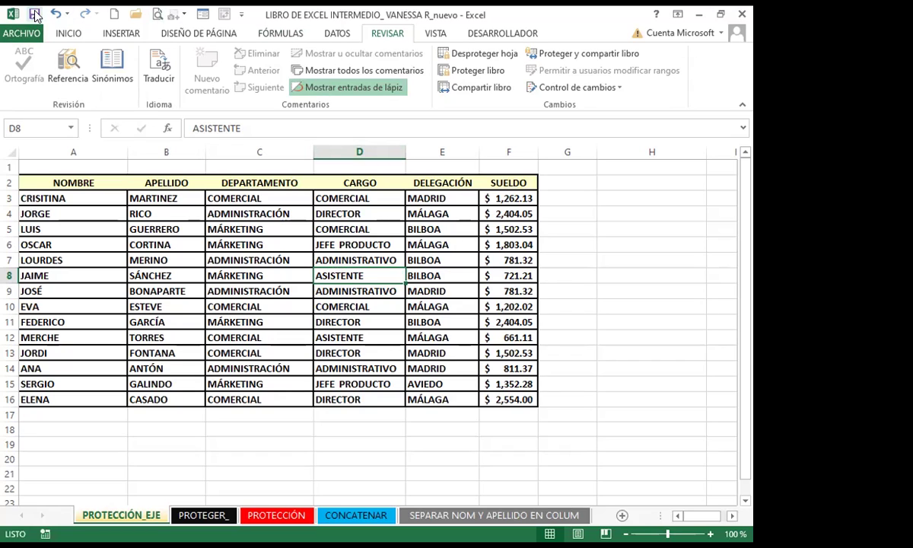
Browse the PROTEGER_, PROTECCIÓN and CONCATENAR sheets, then return to PROTECCIÓN_EJE
left_click(323, 322)
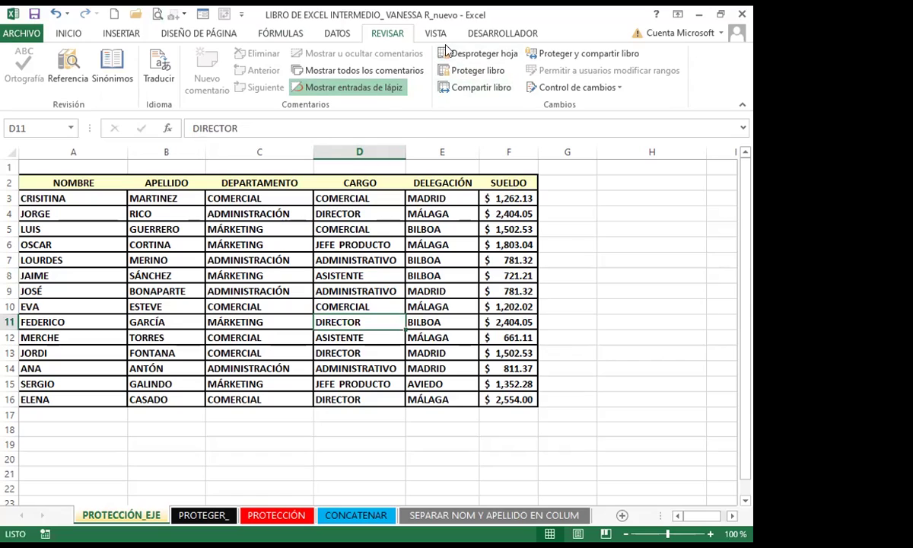
left_click(440, 240)
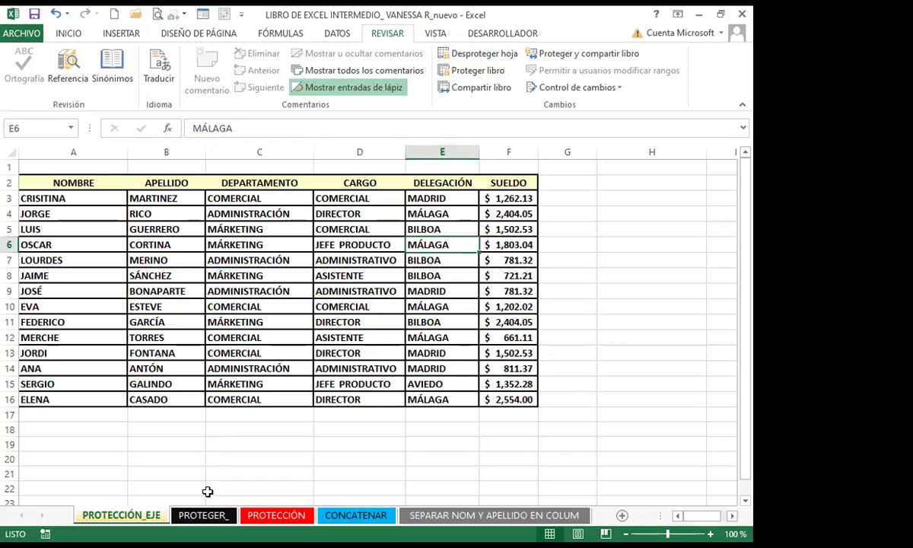
left_click(202, 515)
left_click(278, 516)
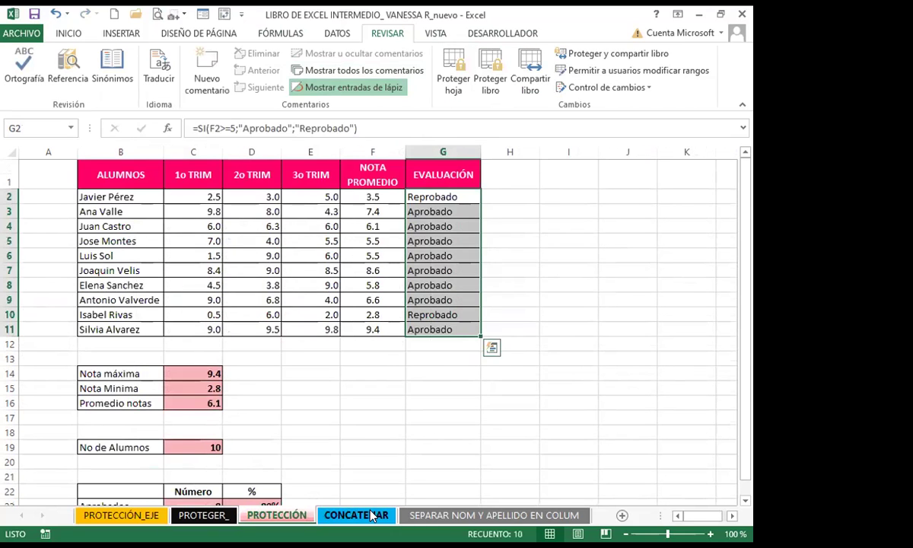
left_click(373, 516)
key("ctrl+Page_Up")
key("ctrl+Page_Up")
key("ctrl+Page_Up")
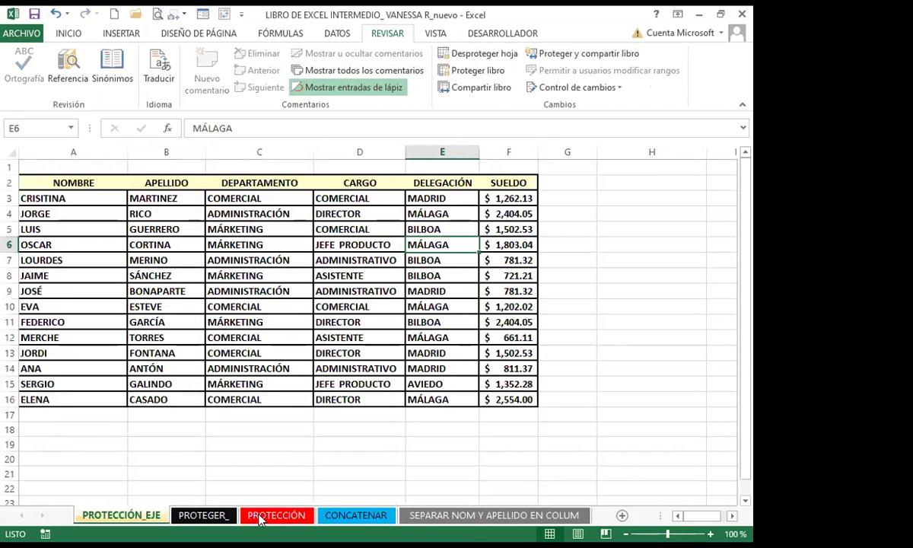
left_click(207, 516)
left_click(145, 516)
left_click(245, 446)
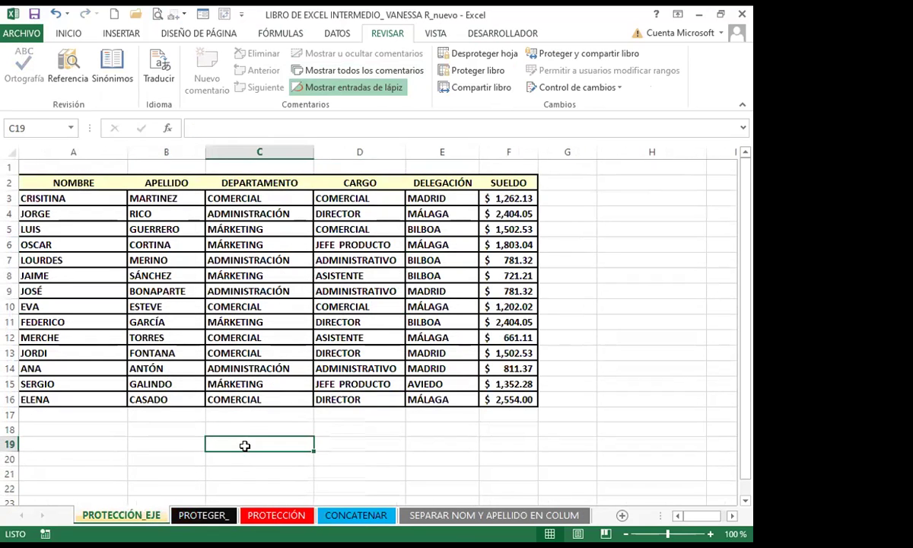
left_click(191, 455)
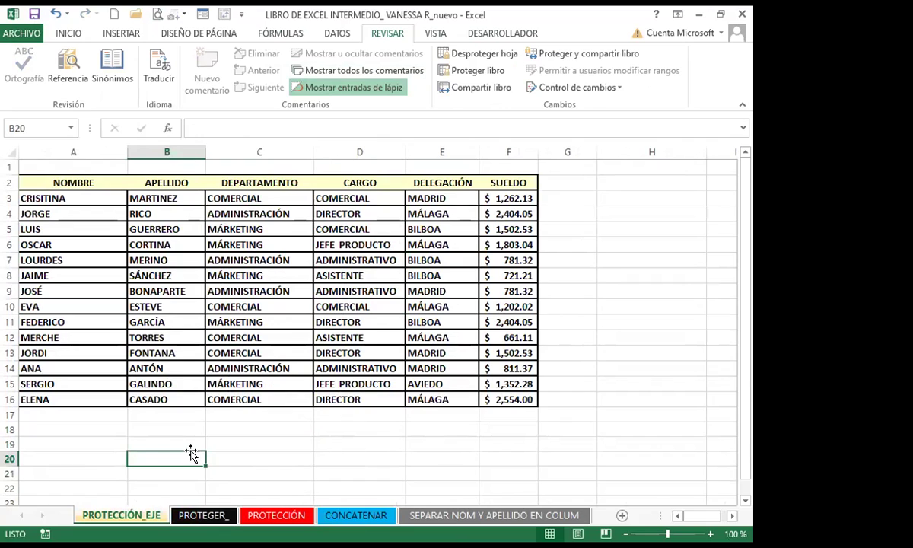
left_click(371, 317)
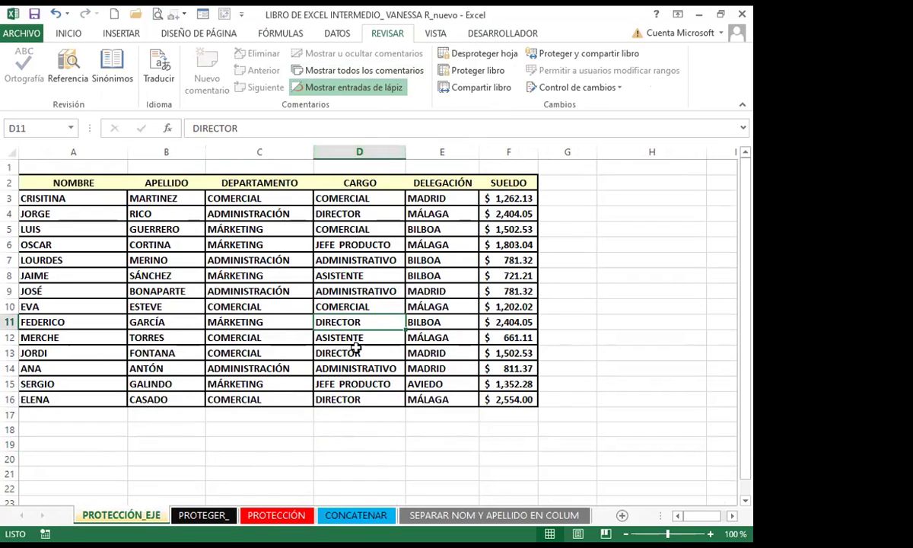
Unprotect the PROTECCIÓN_EJE sheet by entering its password
left_click(468, 58)
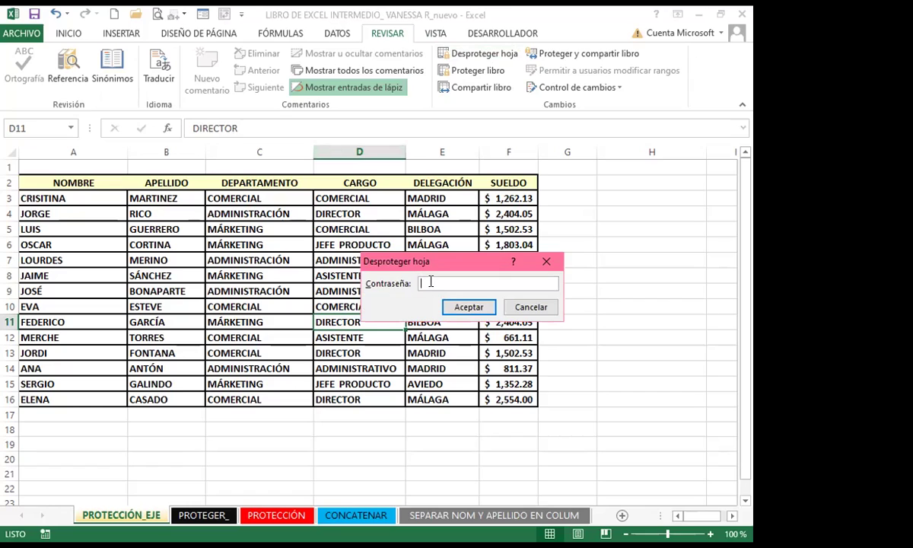
left_click(466, 307)
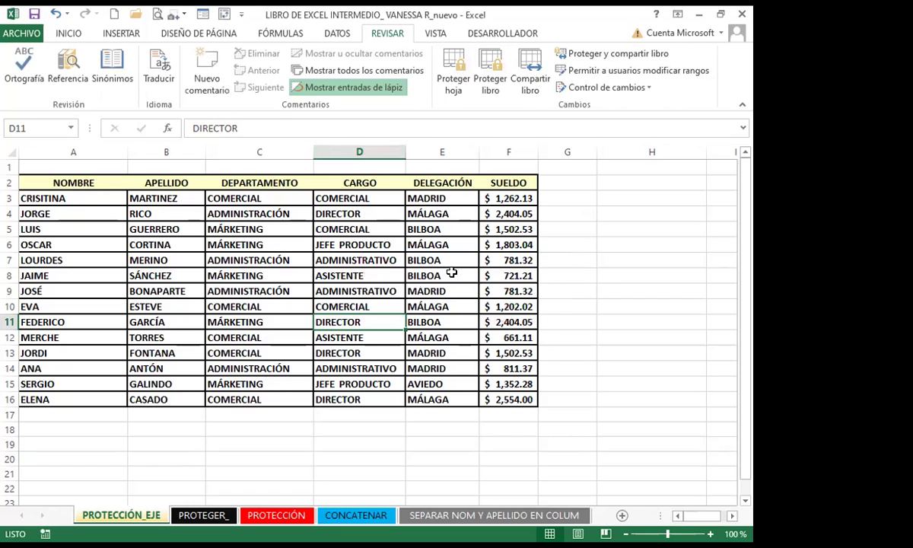
left_click(368, 293)
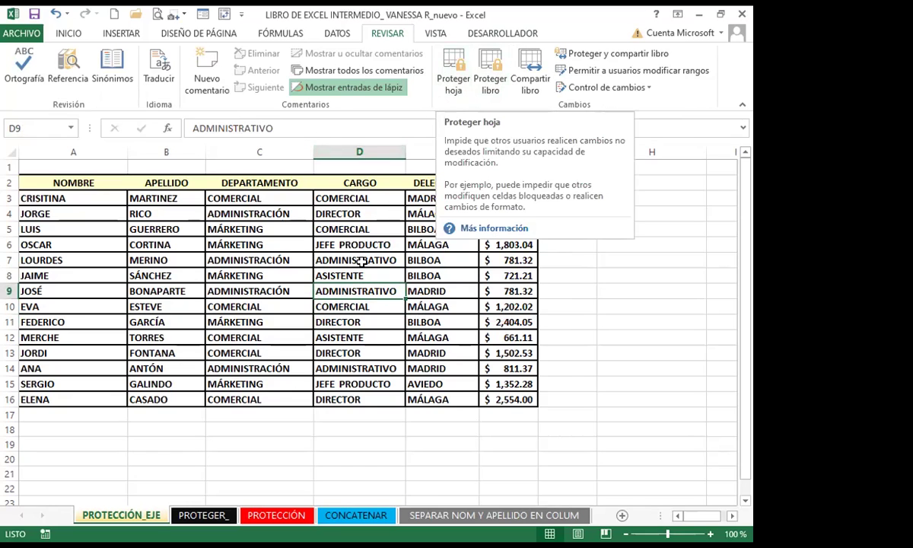
With D6 selected, bring up the Proteger libro structure and windows dialog
left_click(370, 240)
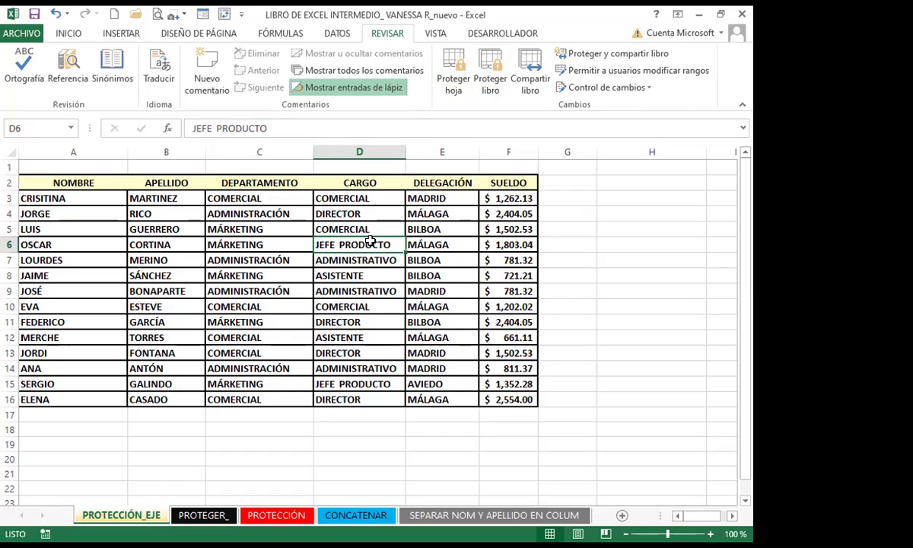
left_click(491, 67)
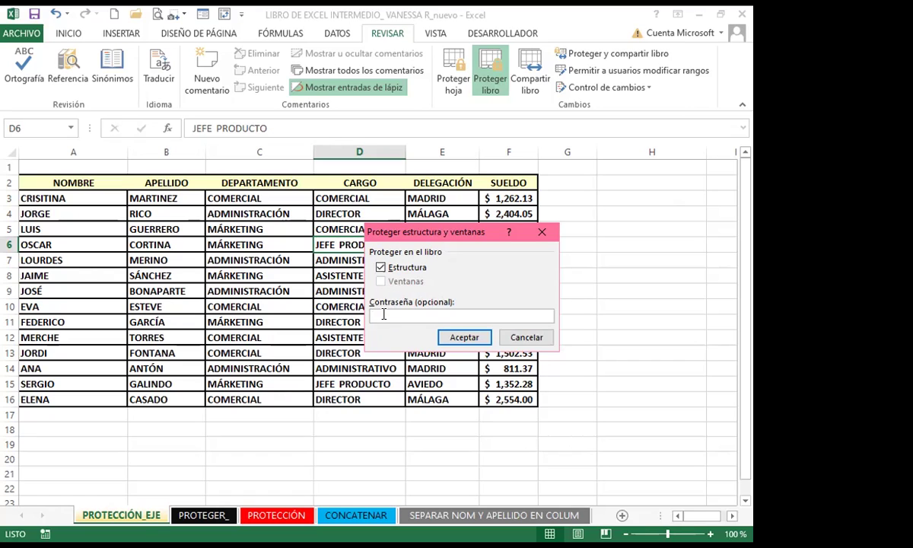
Protect the workbook structure with a password, re-entering it to confirm
left_click(464, 337)
left_click(468, 349)
Check several table cells, then narrow the Excel window and restore it to full size
left_click(365, 357)
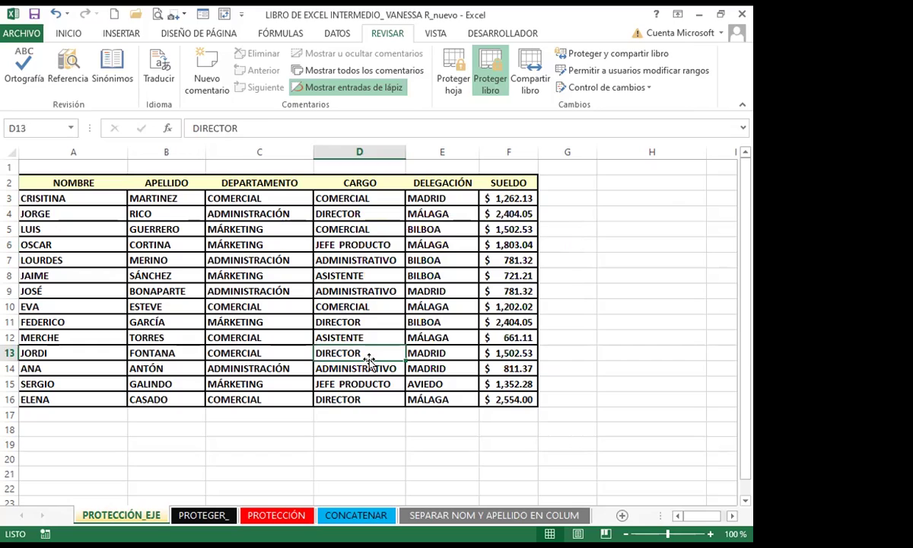
left_click(646, 426)
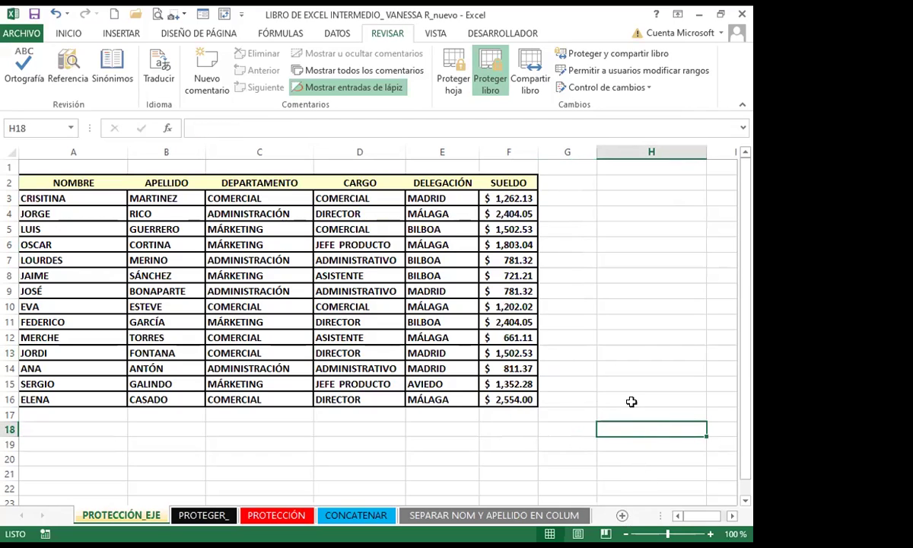
left_click(582, 337)
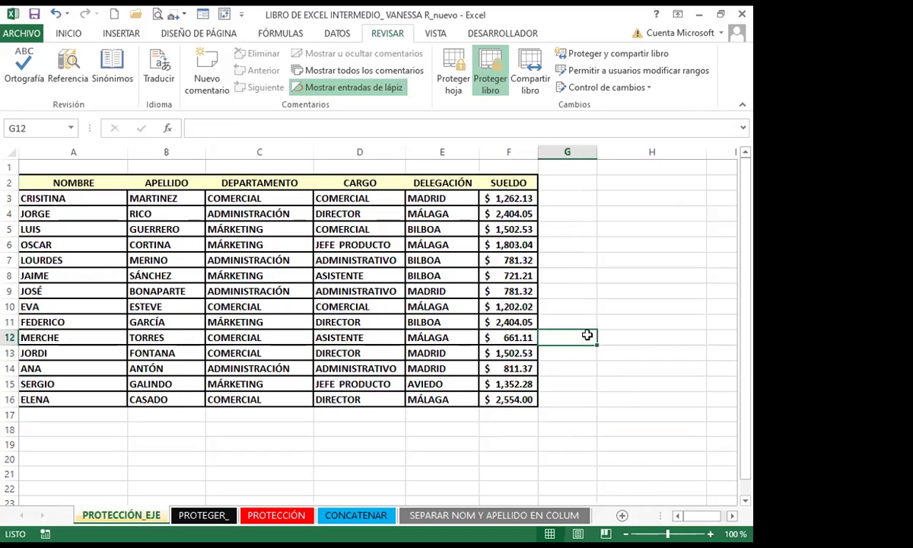
left_click(107, 431)
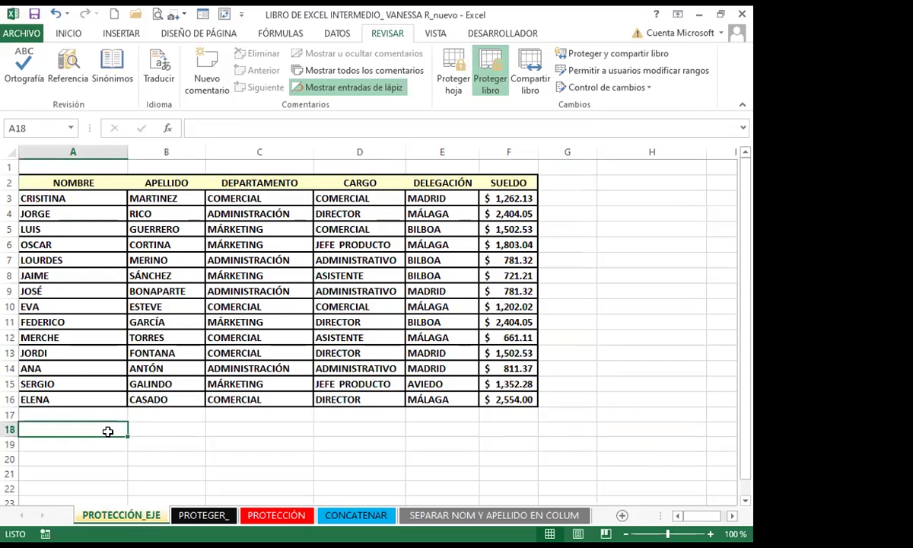
left_click(552, 377)
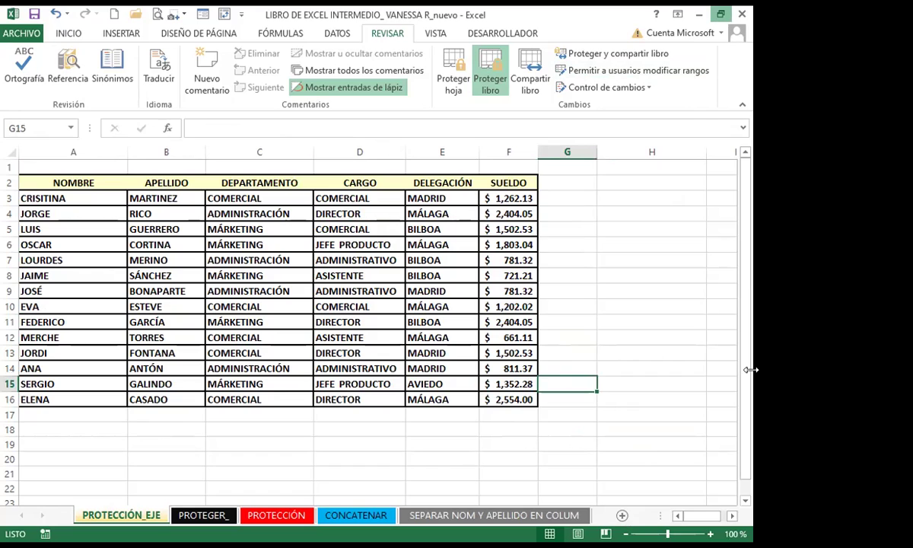
left_click_drag(751, 370, 137, 370)
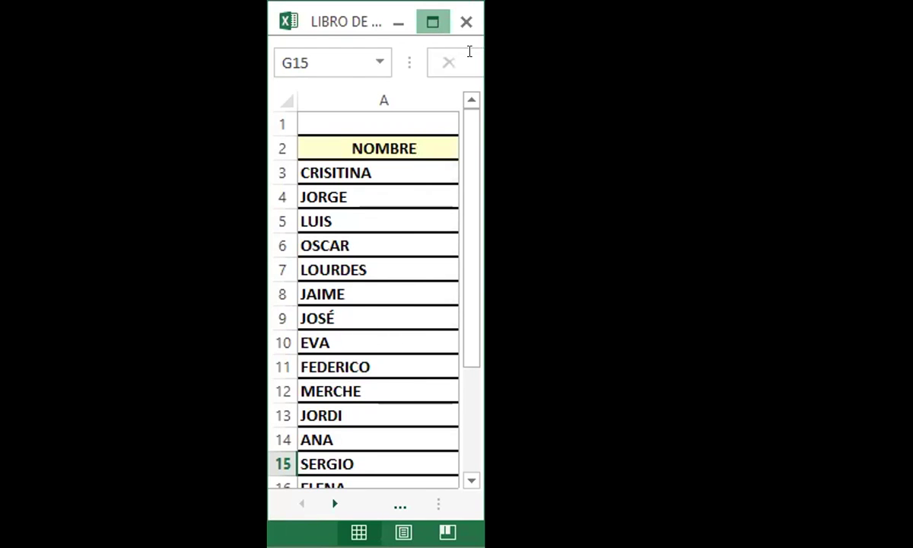
left_click(433, 22)
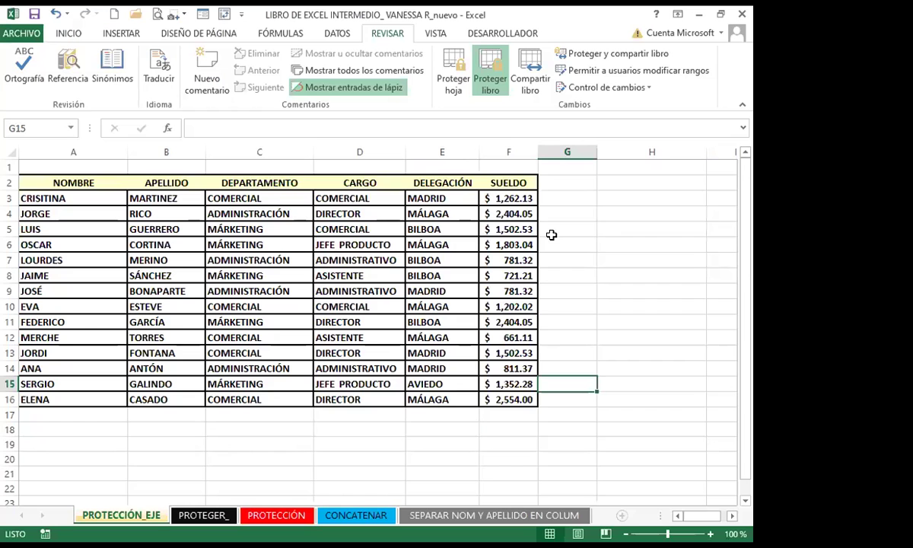
Remove the workbook structure protection with its password and reopen the Proteger libro dialog
left_click(490, 70)
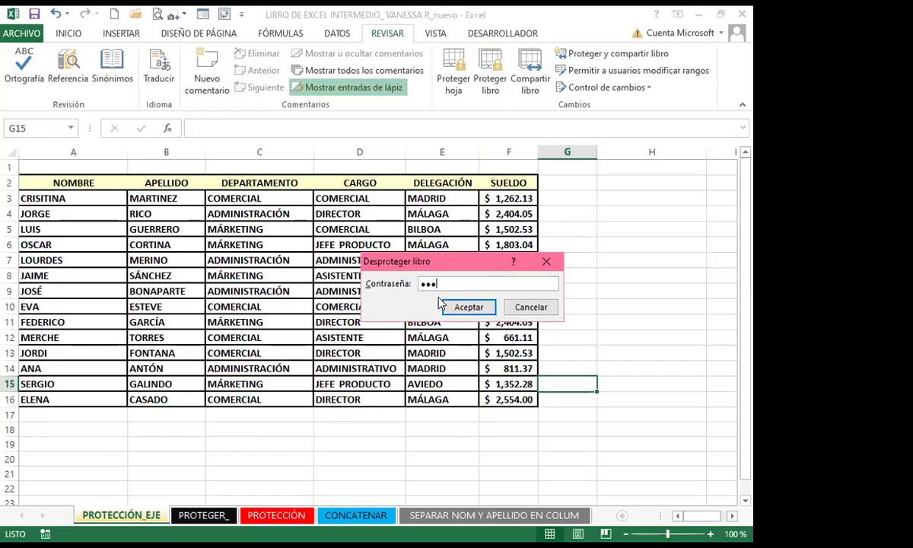
left_click(465, 306)
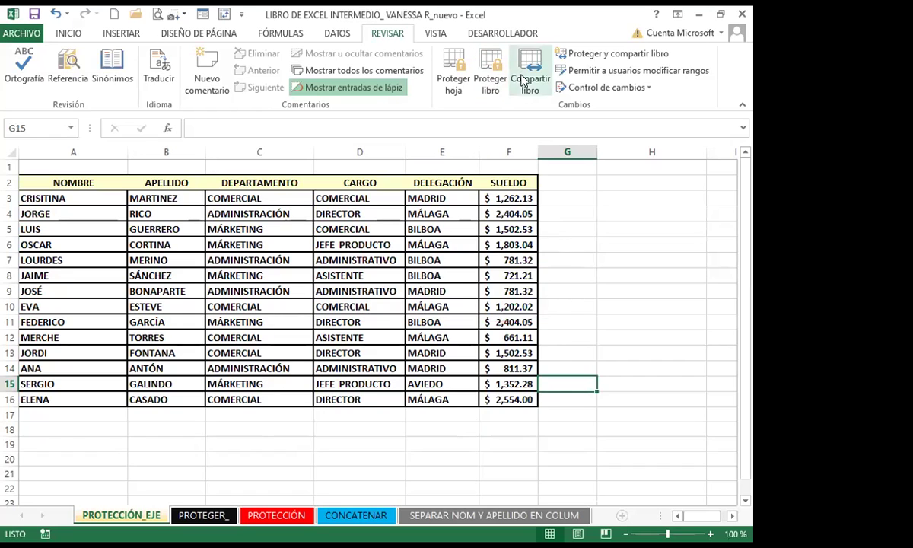
left_click(494, 70)
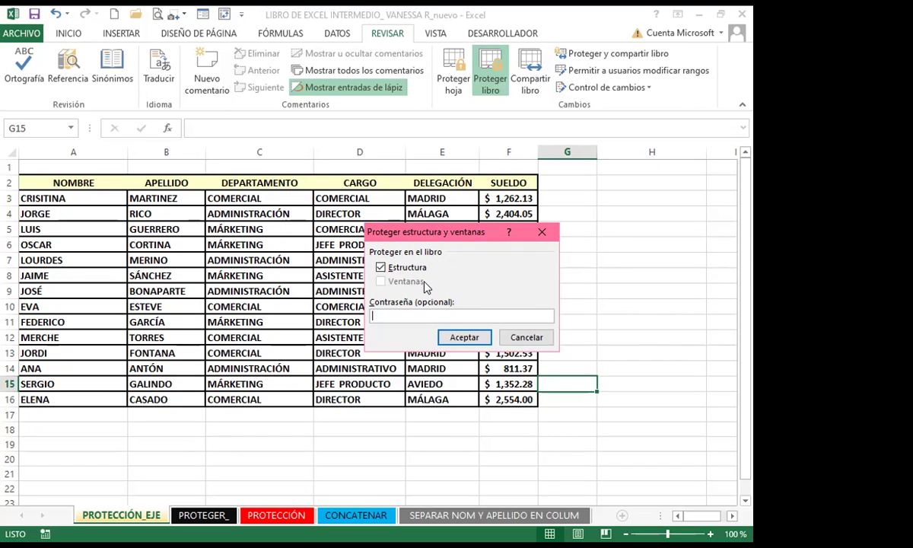
Protect the workbook structure again with the password, confirming it a second time
left_click(465, 336)
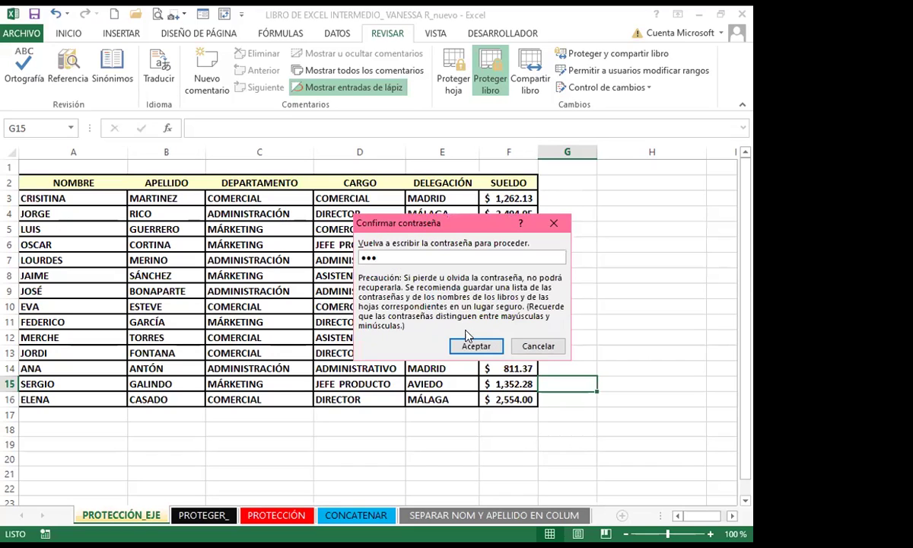
left_click(471, 344)
Check a few cells, then move to the CONCATENAR sheet's names table
left_click(576, 333)
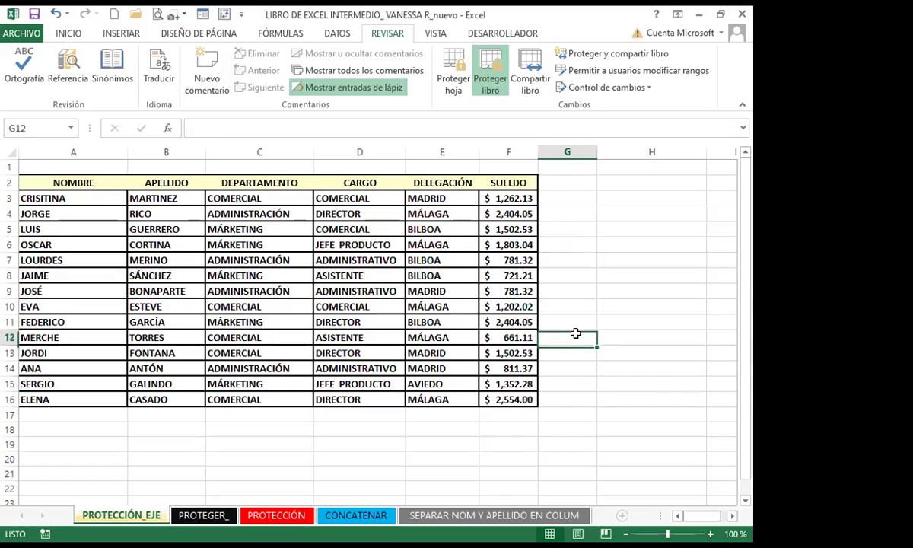
left_click(620, 411)
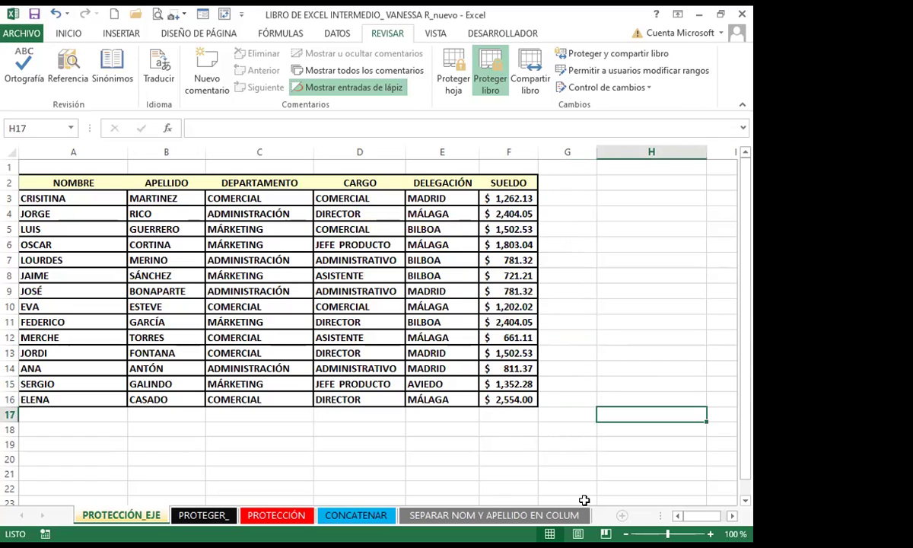
left_click(466, 455)
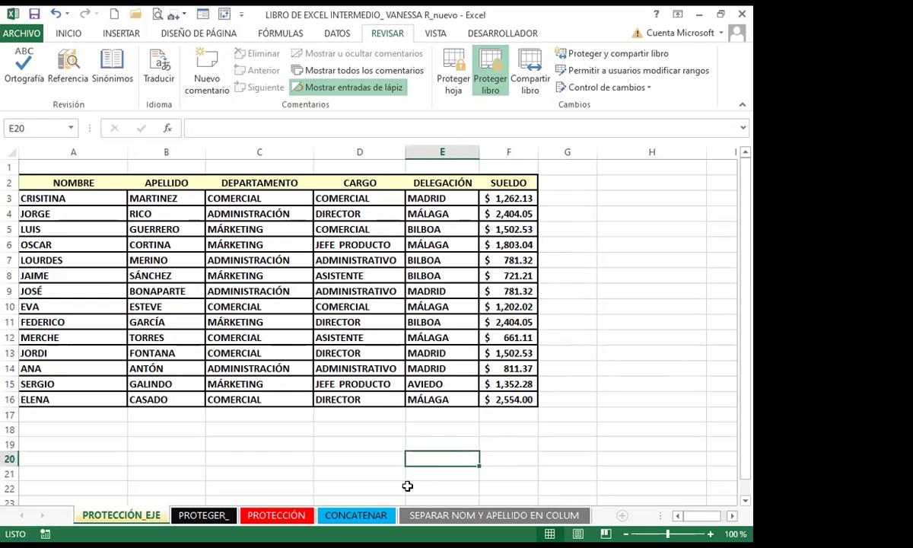
left_click(372, 516)
left_click(351, 375)
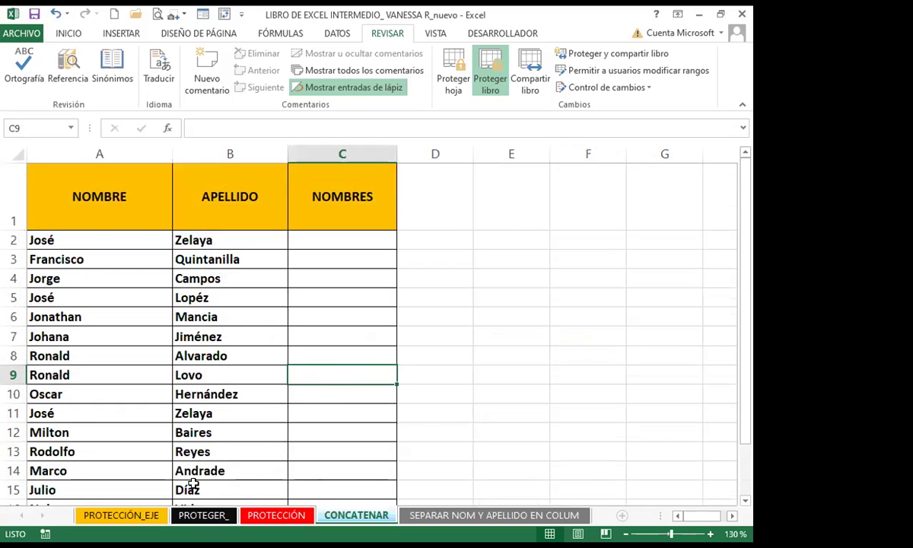
On PROTECCIÓN_EJE, type test entries into G15 and E19, then save the workbook
left_click(145, 515)
left_click(593, 383)
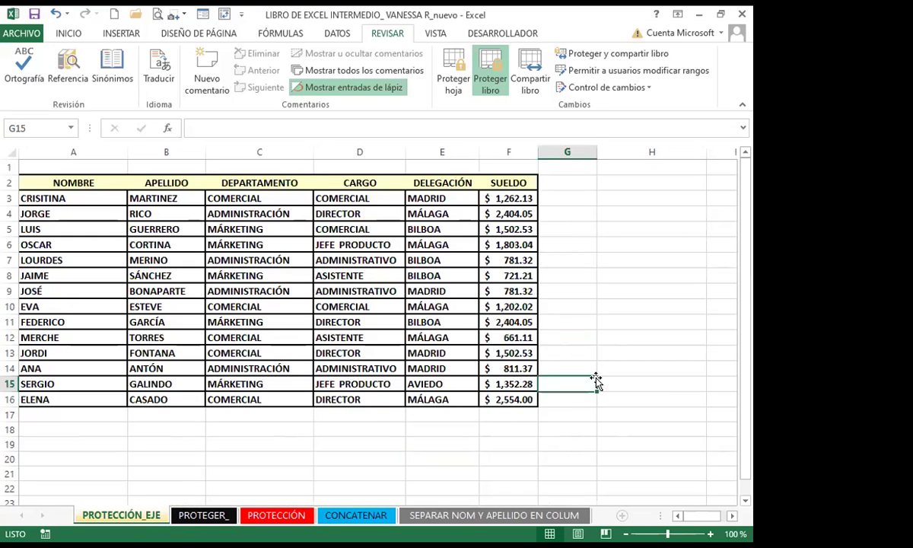
type("Ñ{Ñ{")
left_click(549, 427)
left_click(409, 443)
type("{ÑL{ÑL{")
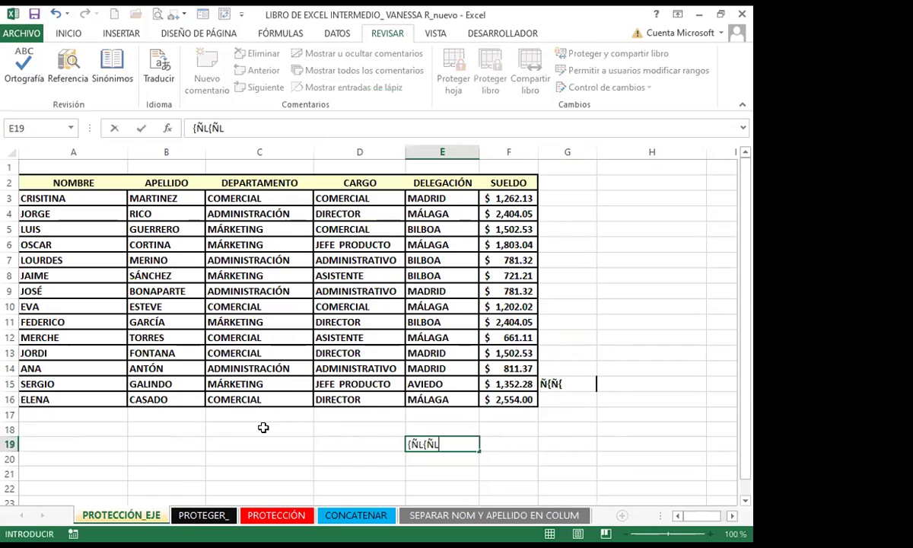
left_click(262, 427)
left_click(33, 13)
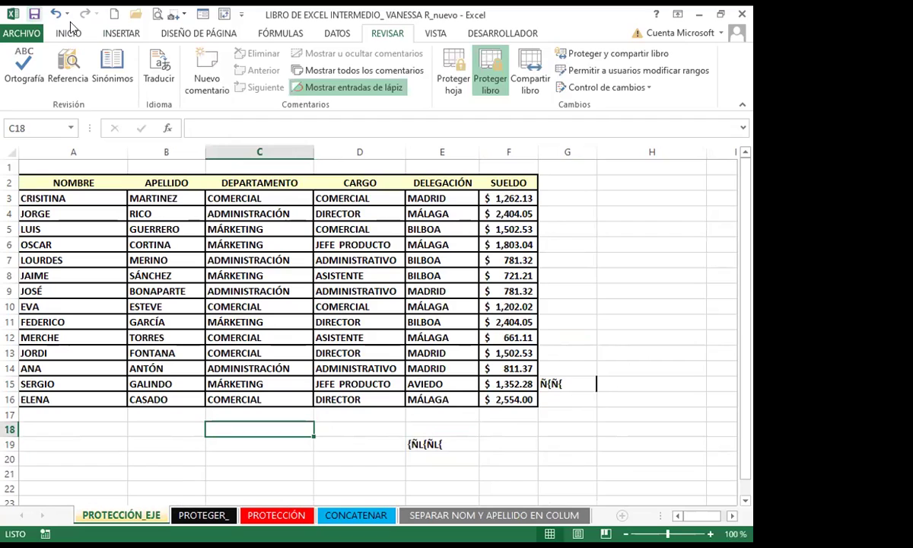
Clear the test entry from G15 and check other cells around the table
left_click(639, 323)
left_click(542, 353)
left_click(574, 413)
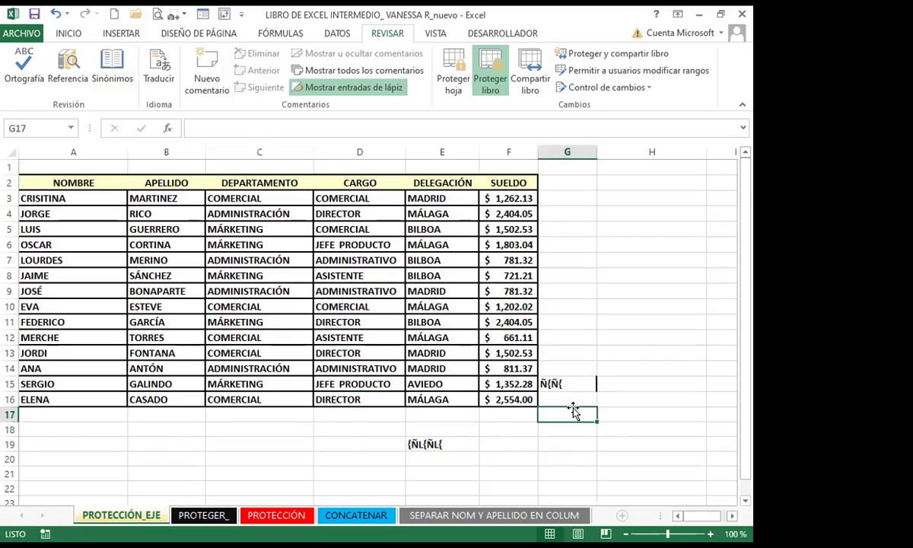
left_click(577, 384)
key("Delete")
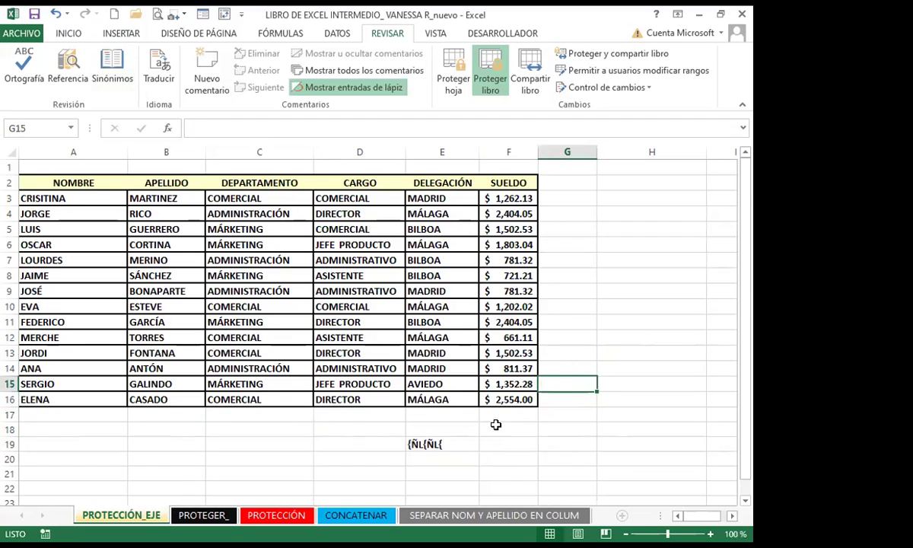
left_click(447, 442)
left_click(340, 442)
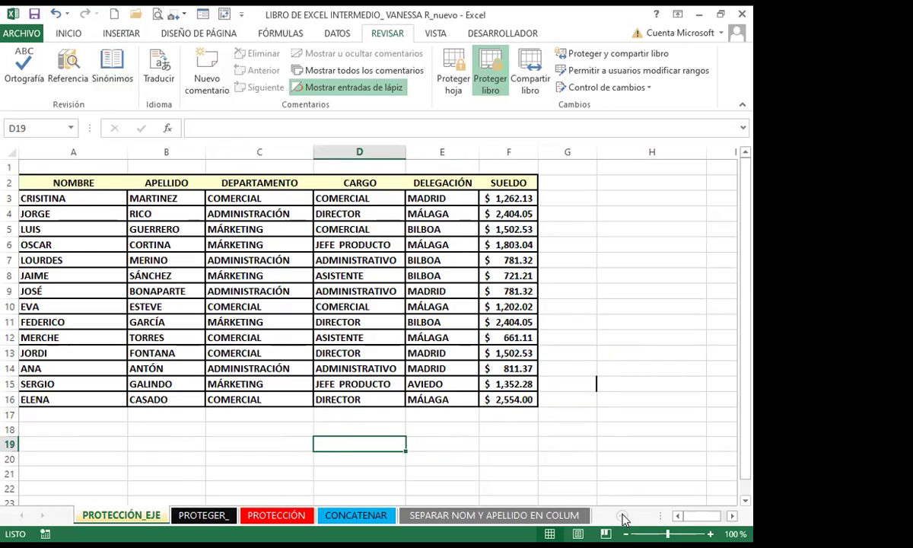
left_click(609, 415)
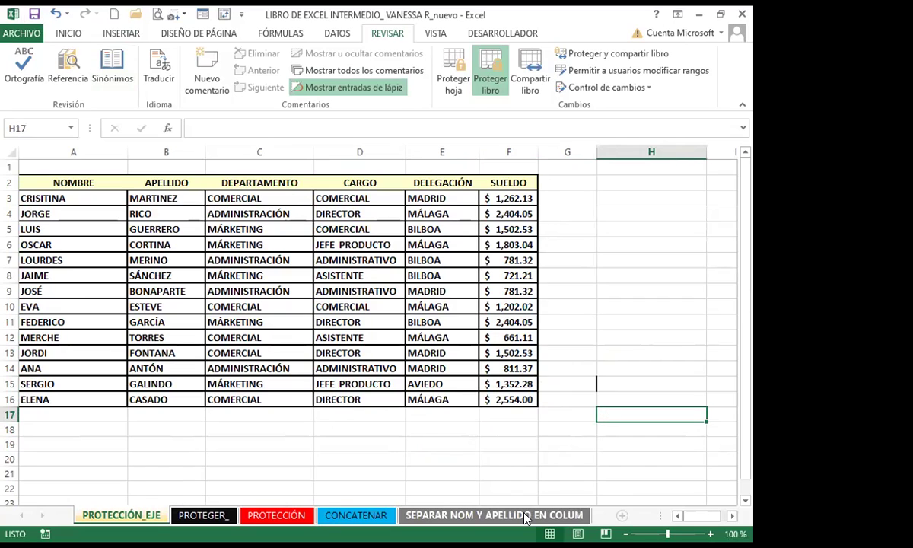
left_click(271, 341)
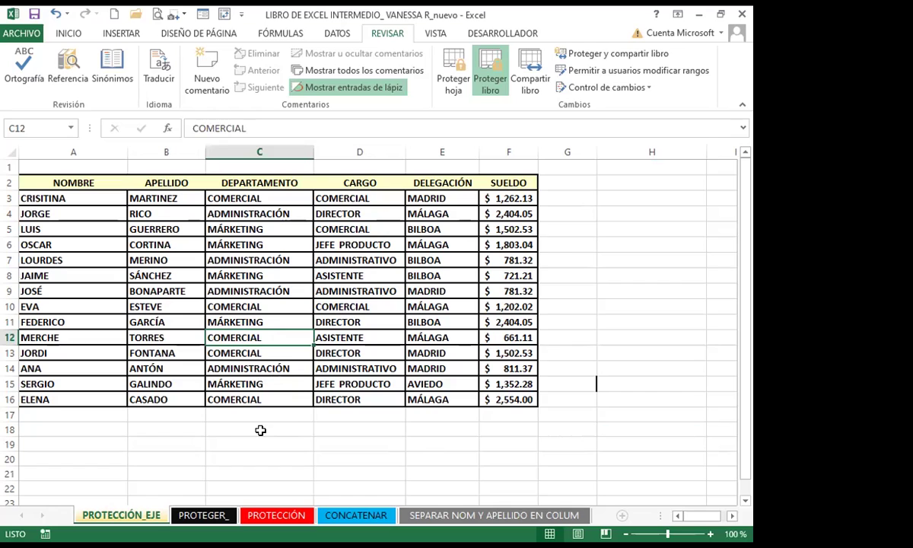
left_click(260, 431)
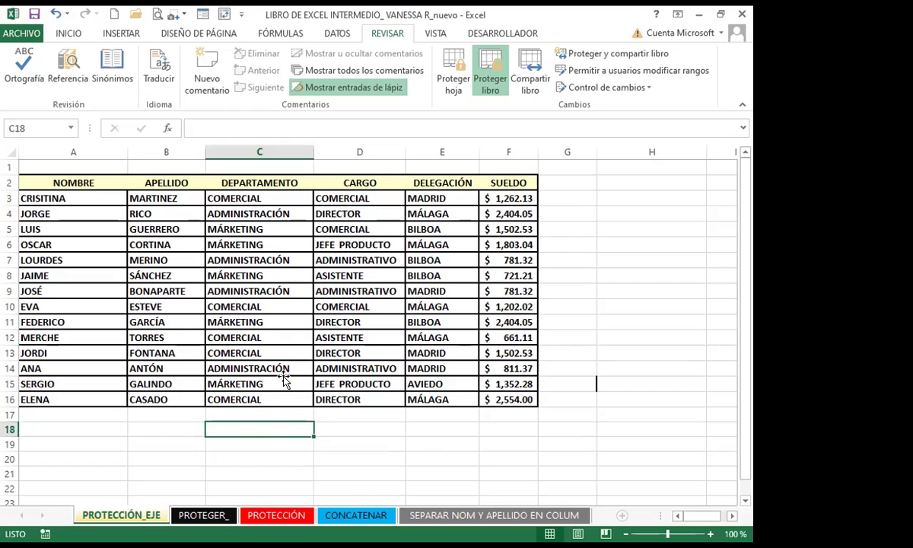
Go to the PROTEGER_ sheet and remove the workbook structure protection with its password
right_click(215, 515)
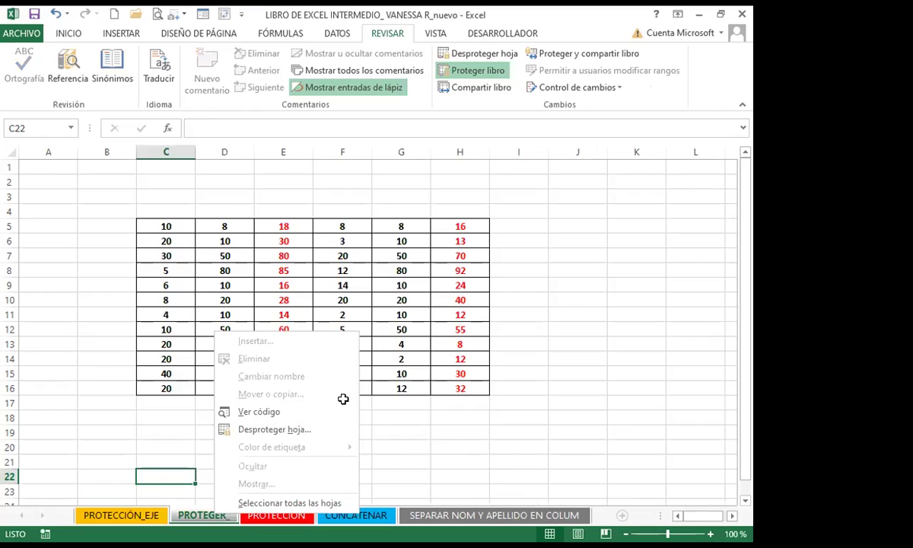
key("Escape")
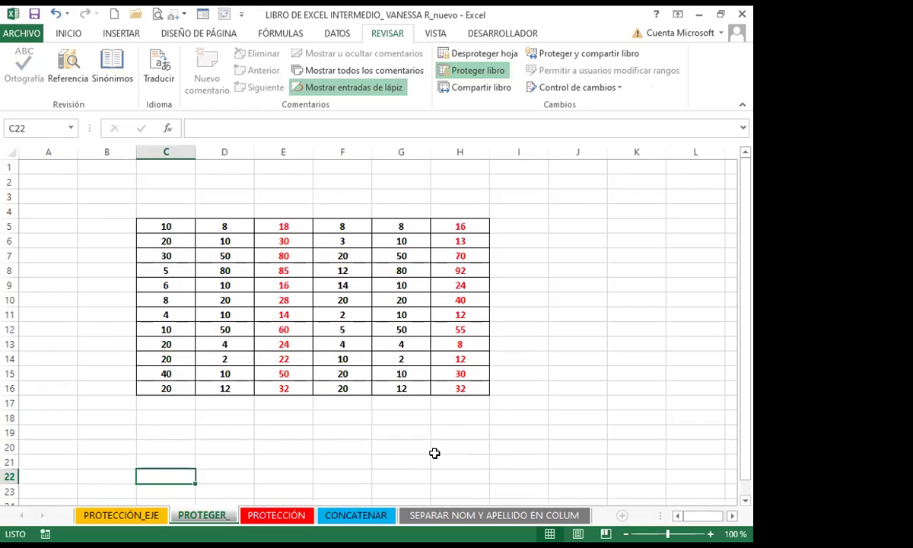
left_click(587, 439)
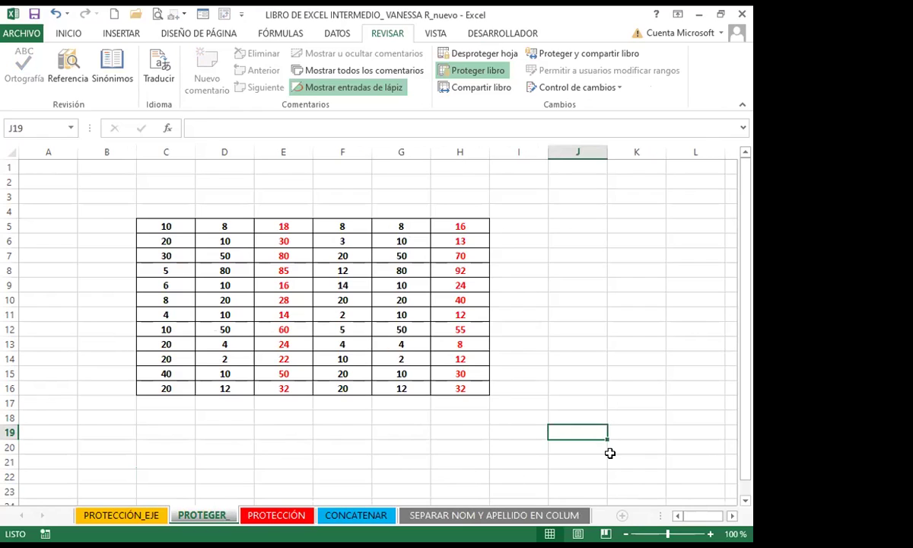
left_click(620, 348)
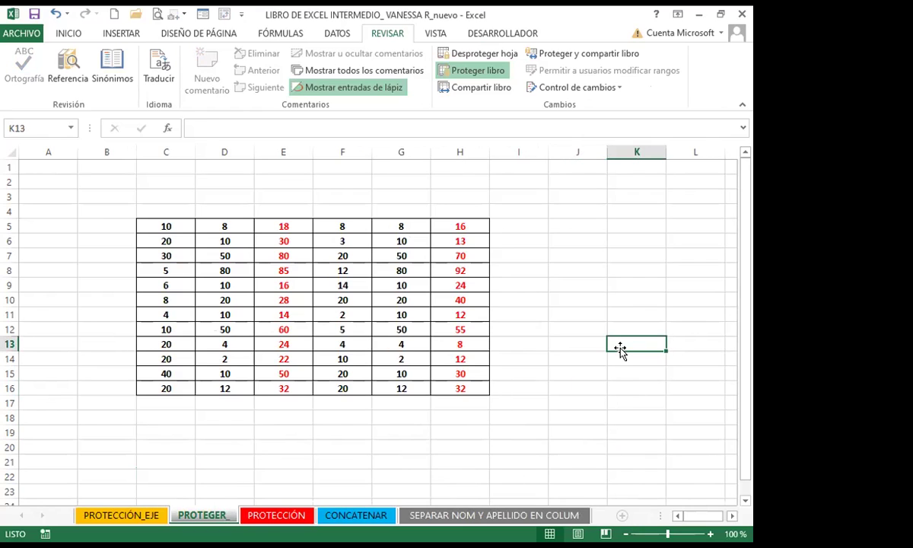
left_click(488, 73)
left_click(469, 306)
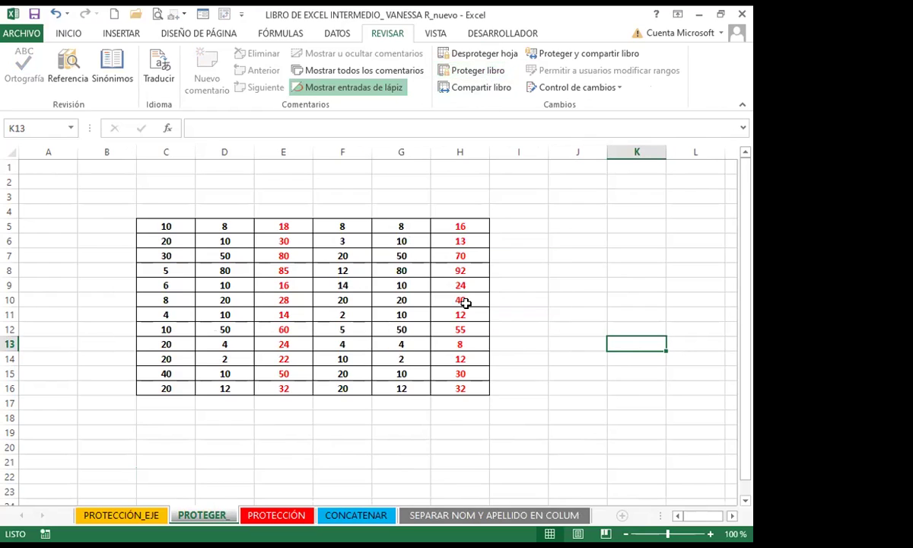
left_click(549, 289)
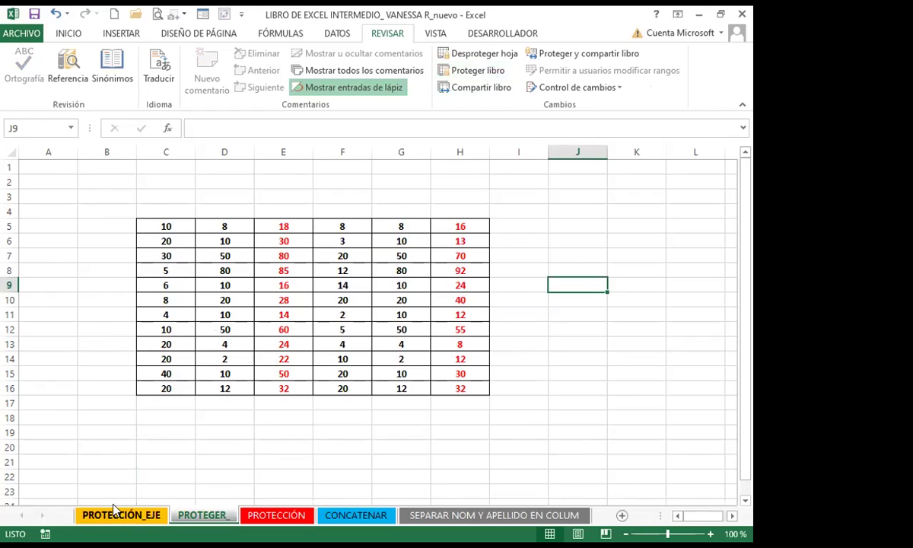
Return to PROTECCIÓN_EJE and review the employee table, selecting the range A2:F16
left_click(116, 513)
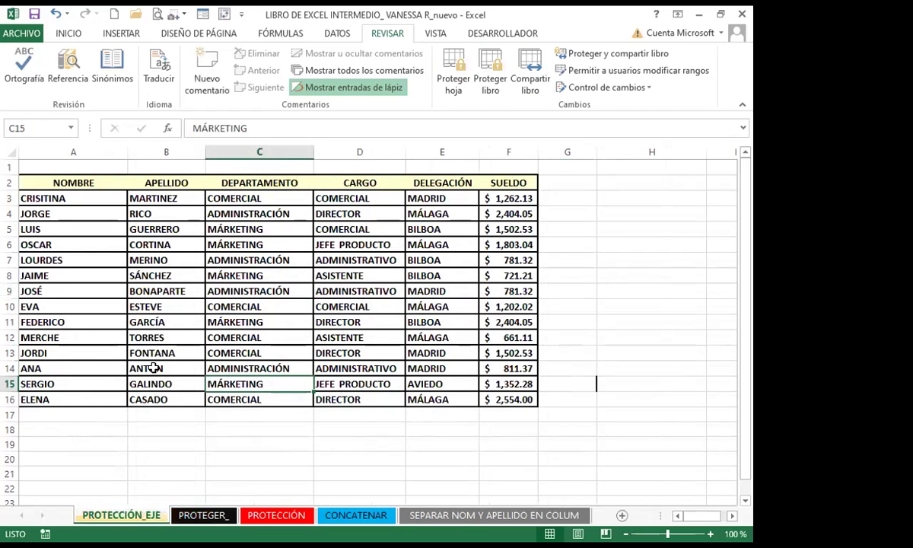
left_click(275, 319)
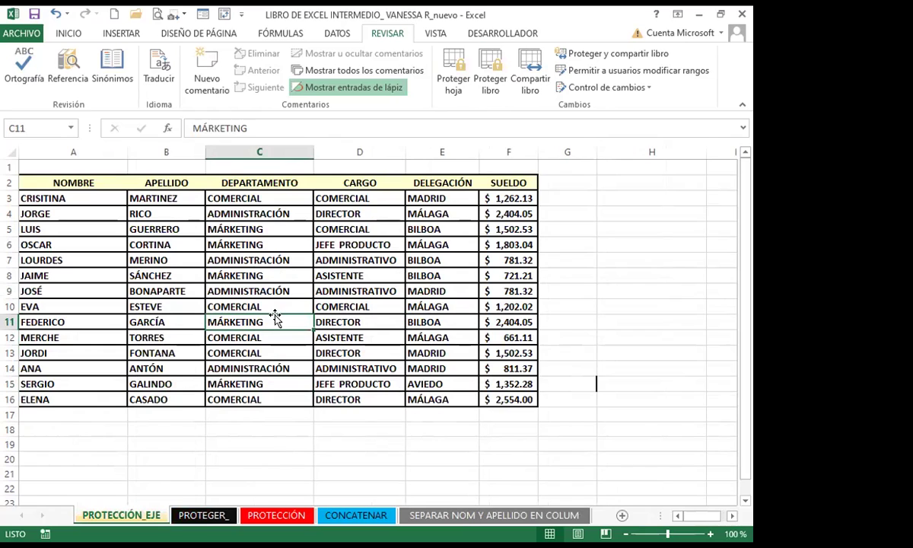
left_click(274, 276)
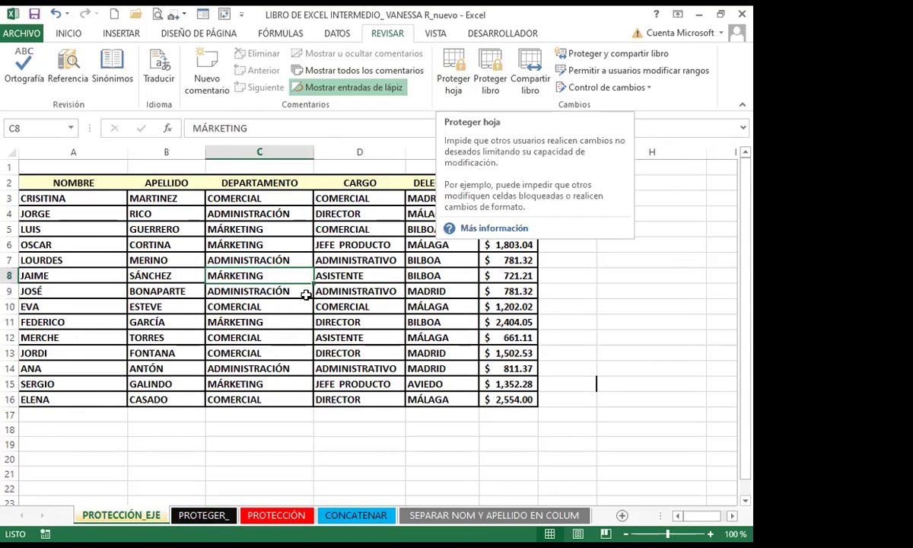
left_click(282, 259)
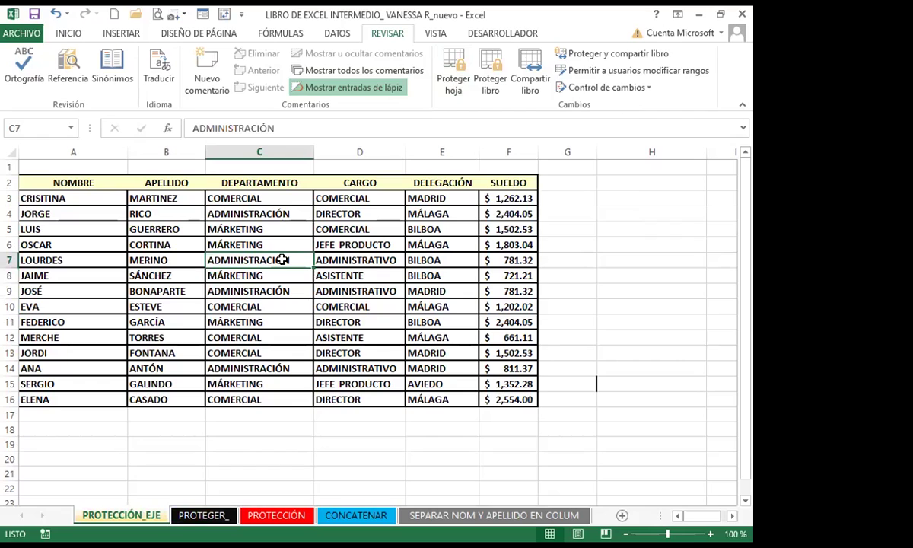
left_click(265, 242)
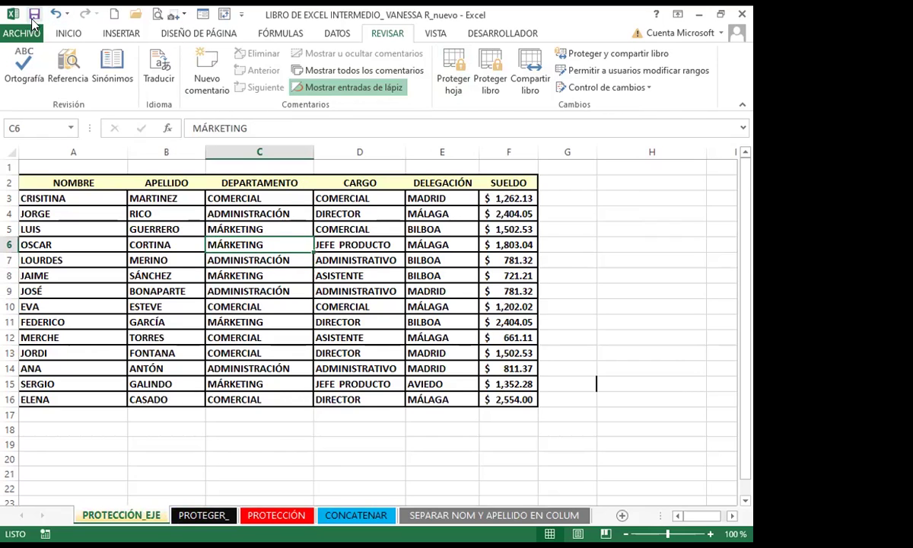
left_click(419, 320)
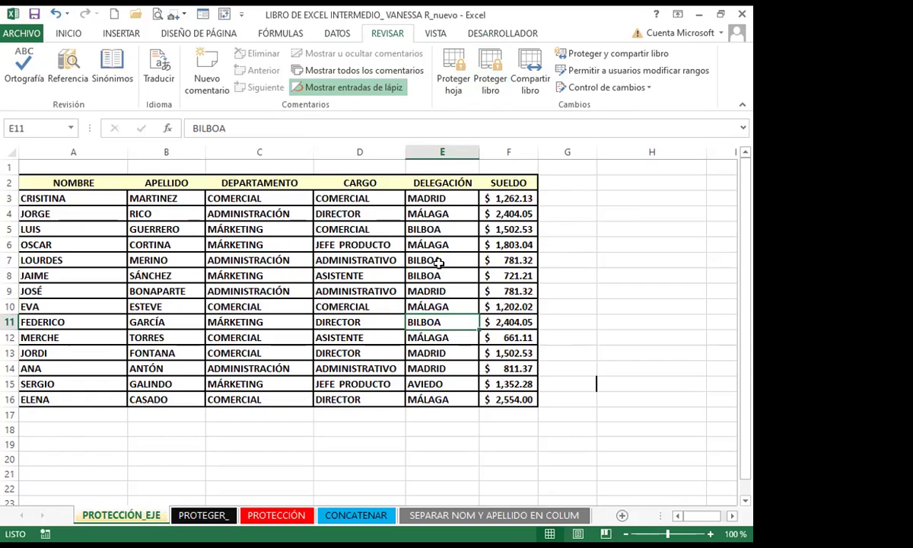
left_click(352, 295)
left_click(307, 289)
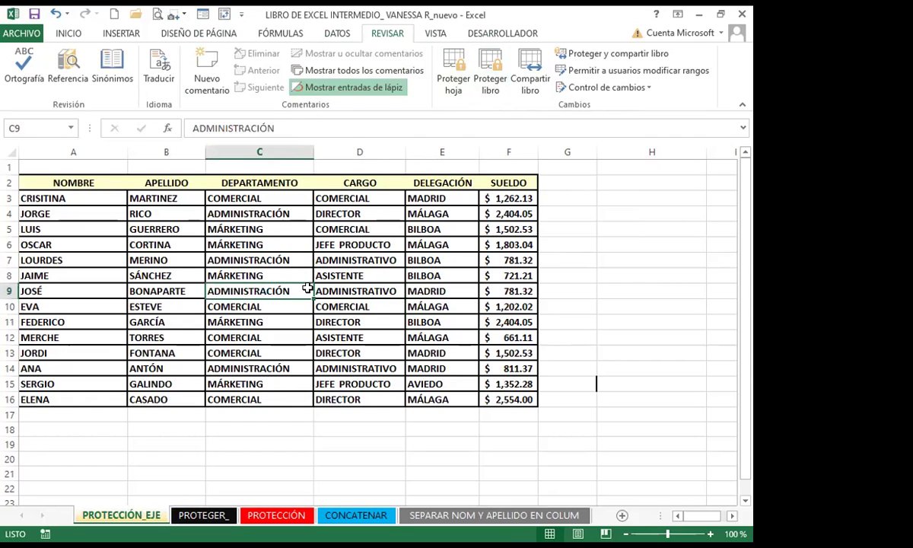
left_click_drag(87, 183, 509, 401)
left_click(354, 426)
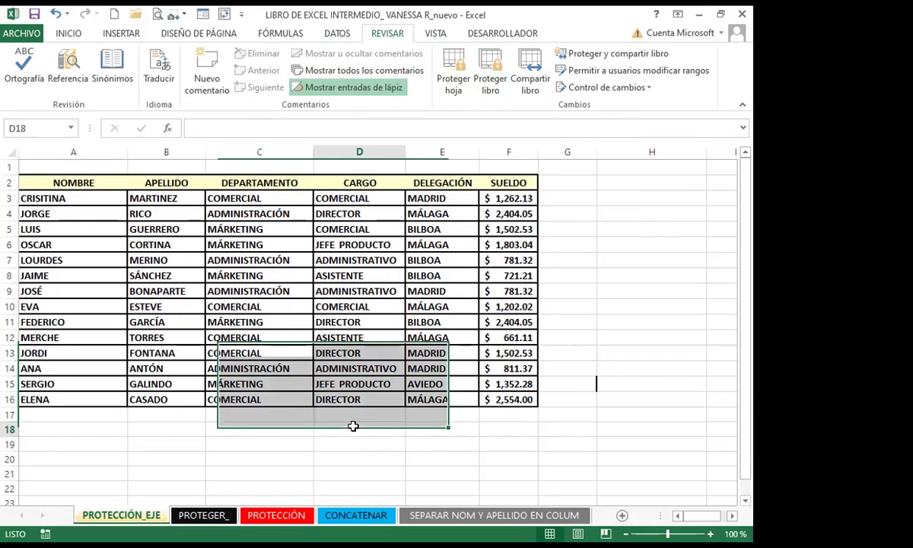
left_click(274, 318)
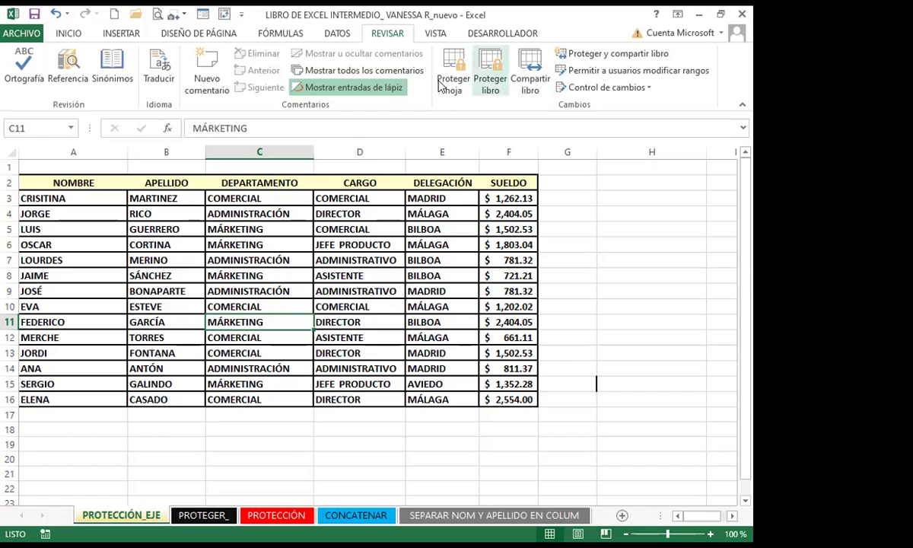
left_click(19, 34)
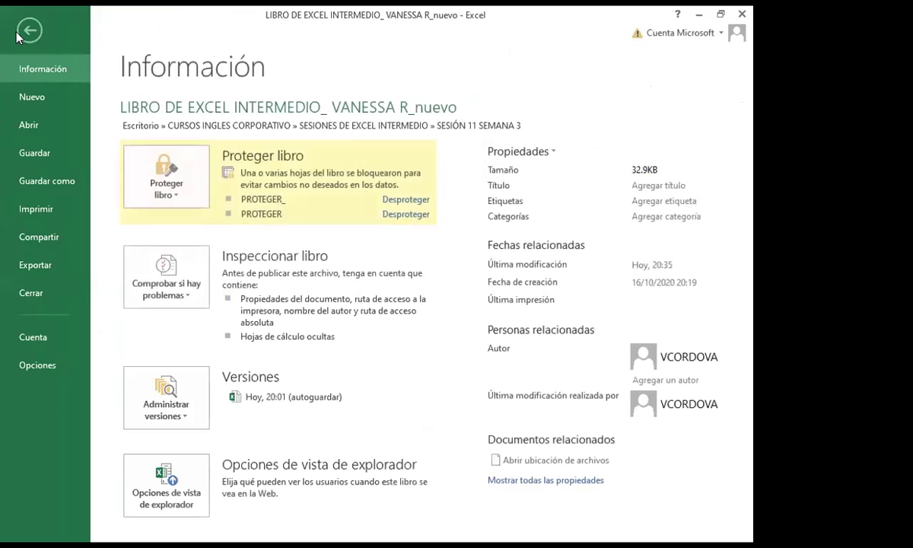
left_click(29, 31)
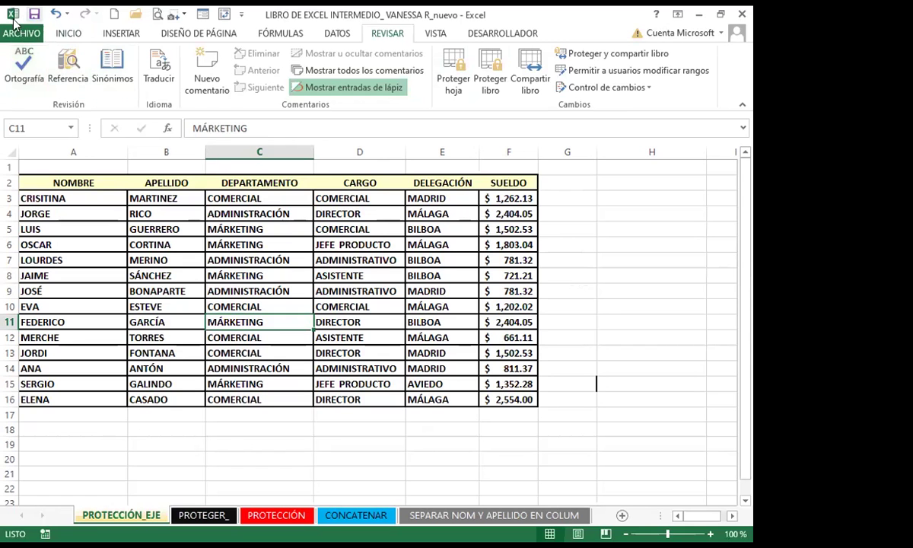
left_click(18, 35)
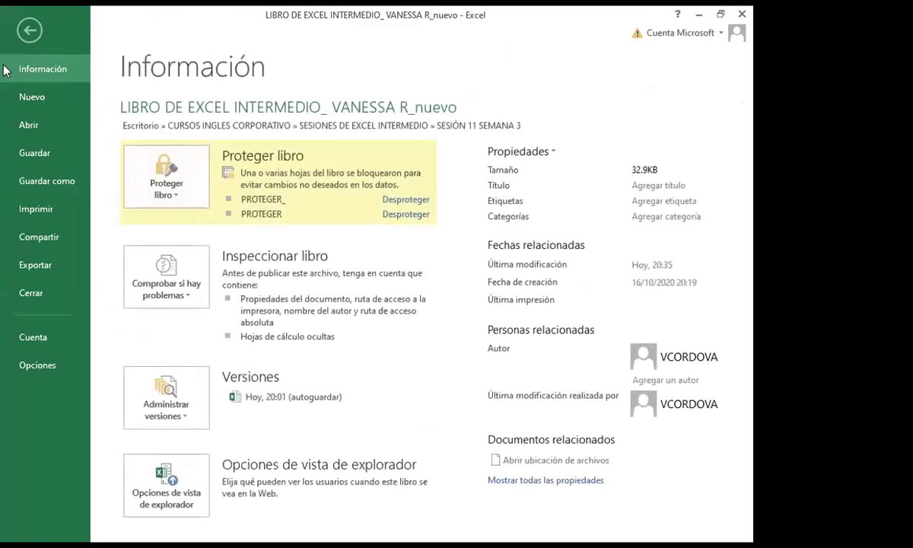
left_click(178, 195)
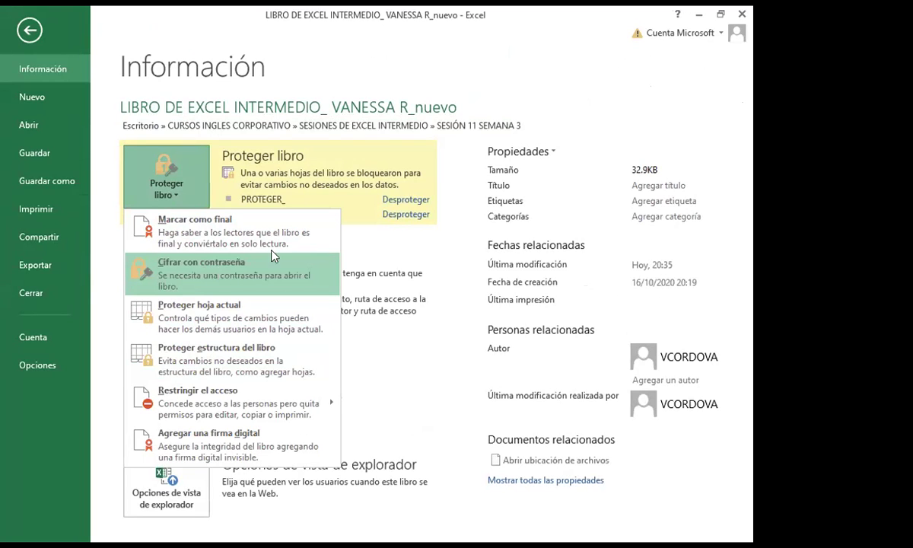
key("Escape")
key("Escape")
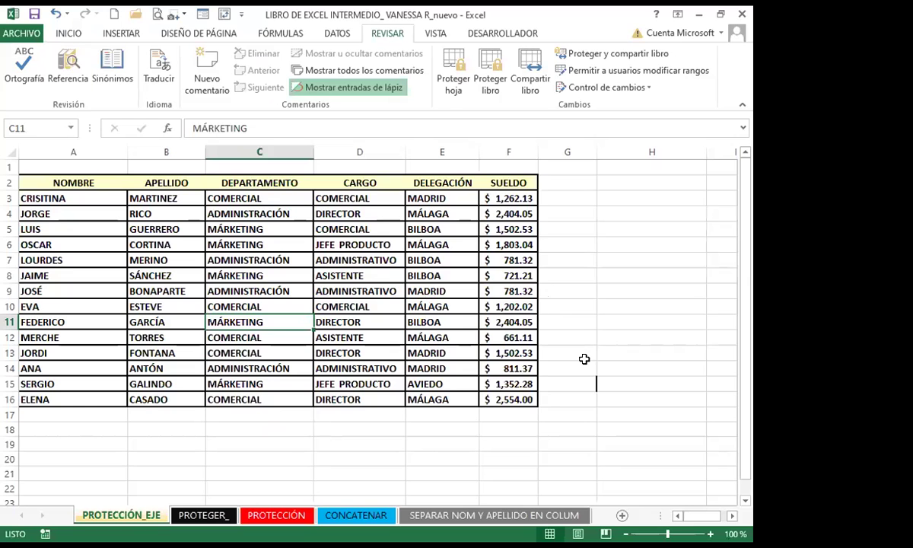
left_click(585, 335)
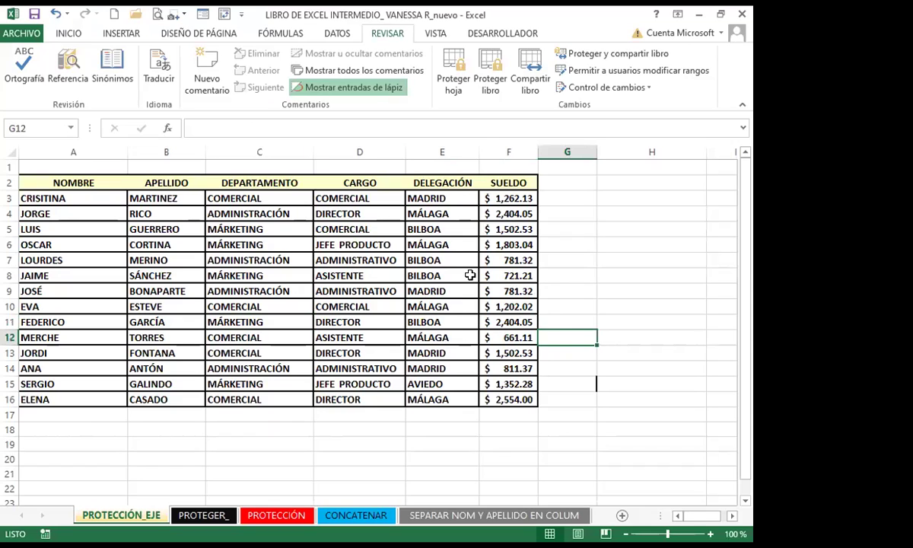
left_click(368, 427)
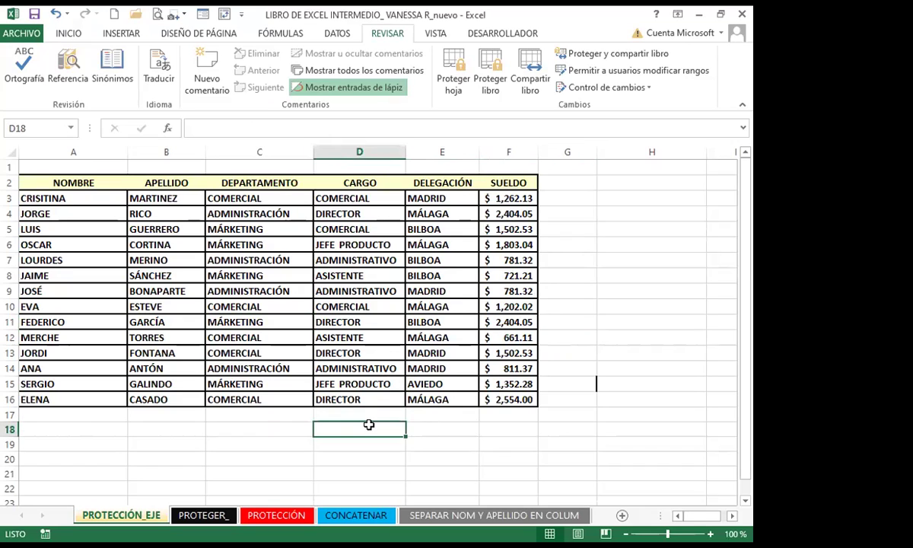
left_click(351, 257)
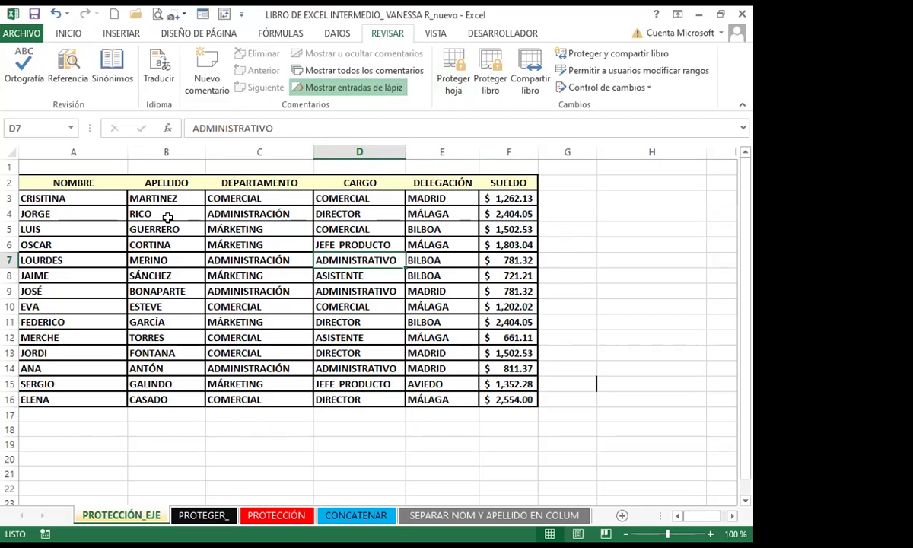
left_click(419, 309)
left_click(344, 322)
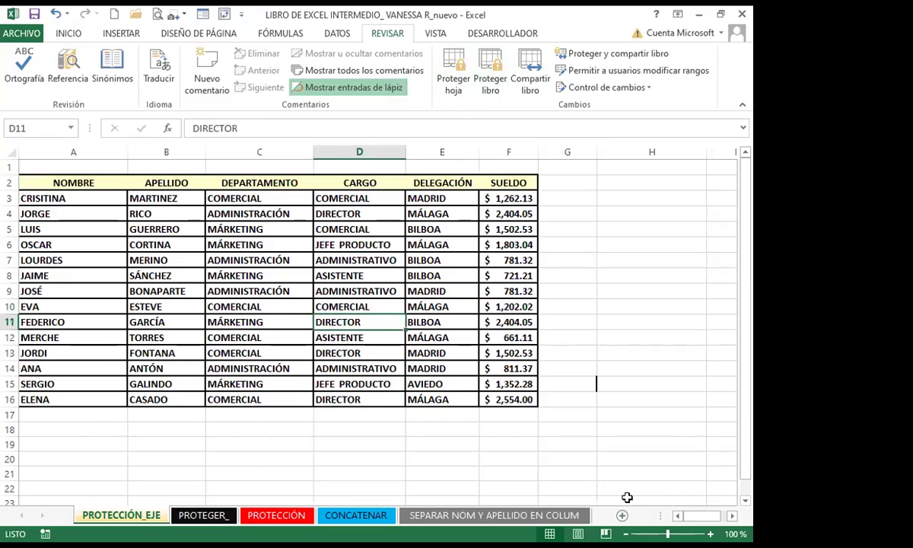
left_click(356, 429)
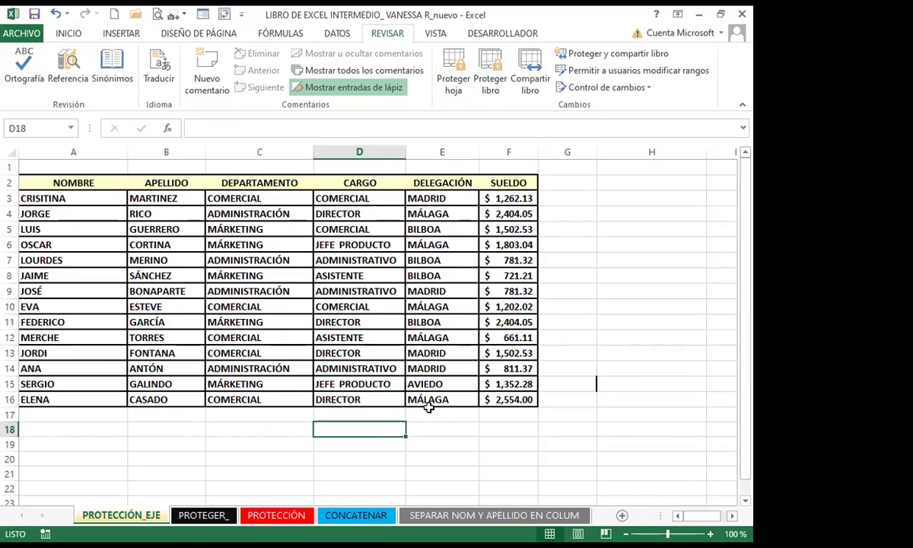
left_click(291, 396)
left_click(336, 432)
Start Save As into the Música folder, naming the file CONTRASEÑA
left_click(21, 32)
left_click(53, 182)
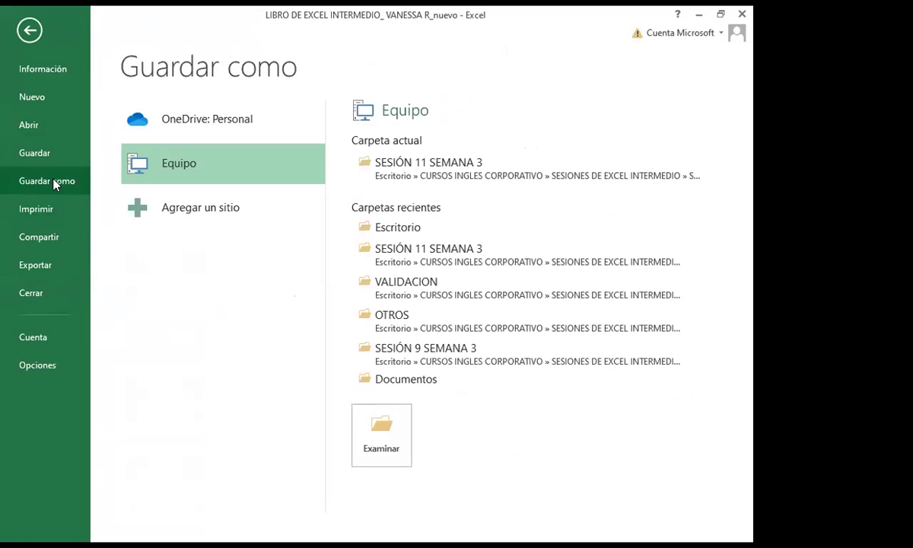
left_click(396, 380)
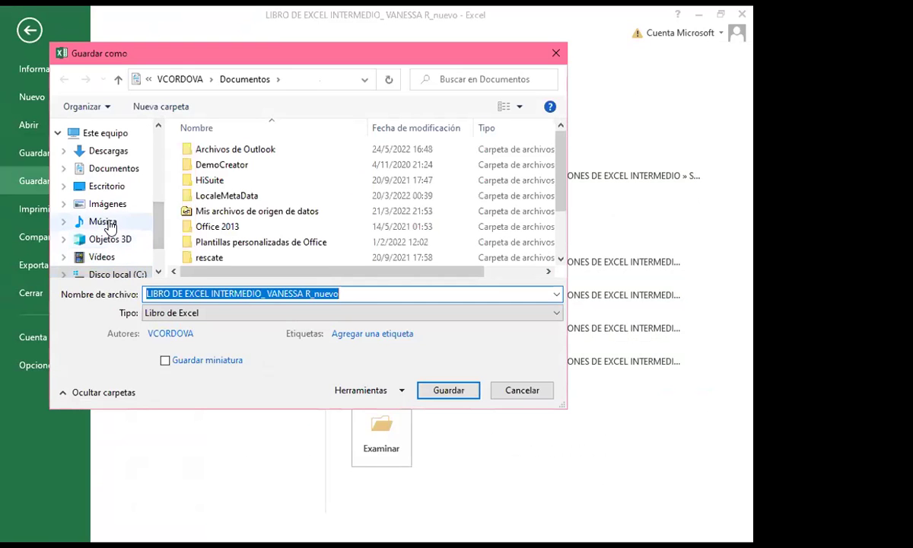
left_click(104, 222)
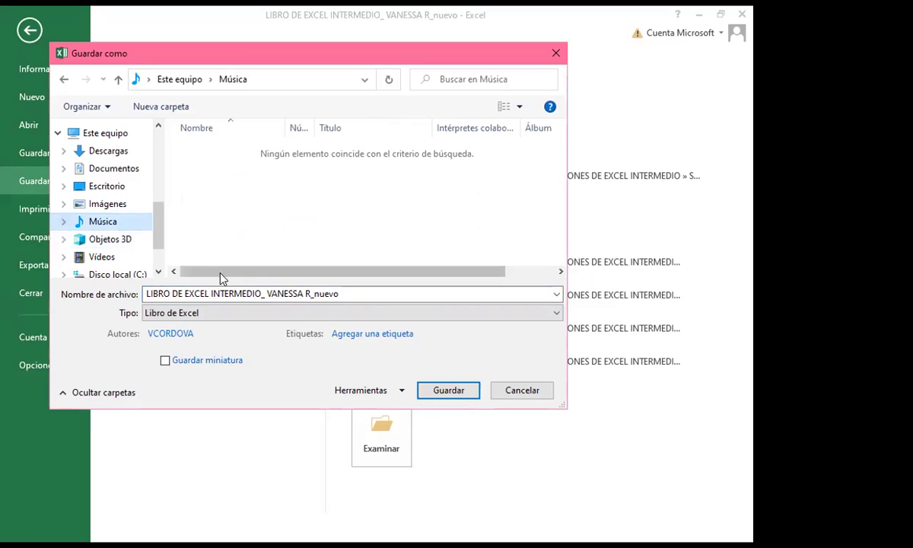
left_click(358, 290)
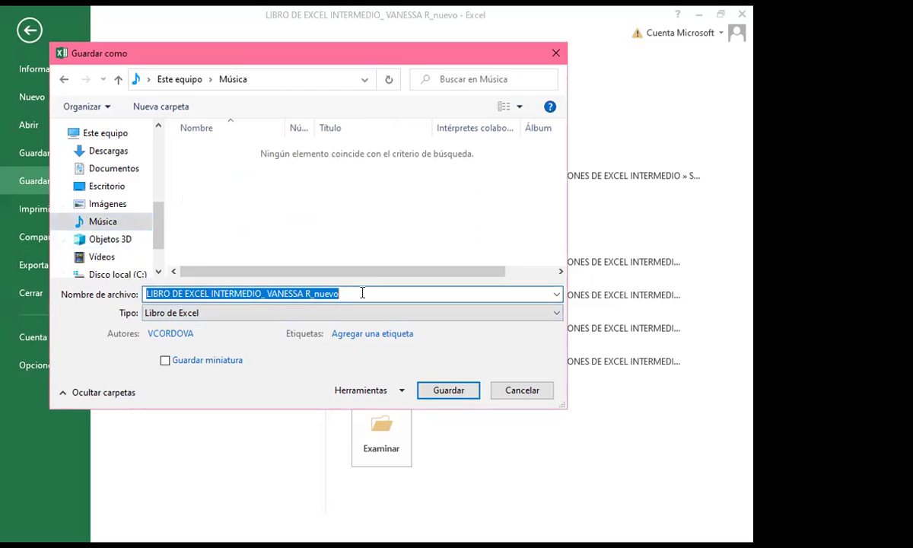
type("CONTRASEÑA")
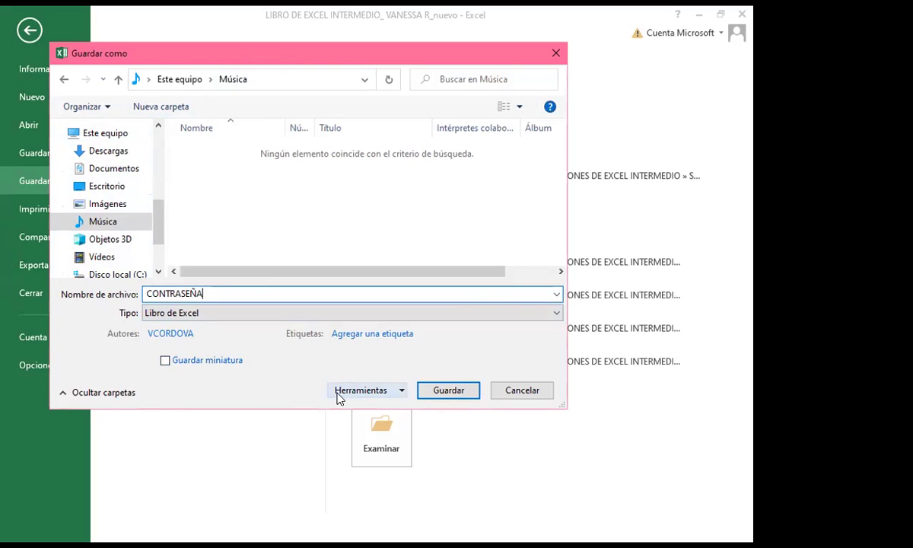
Set and confirm an opening password in General Options, then save as CONTRASEÑA
left_click(402, 391)
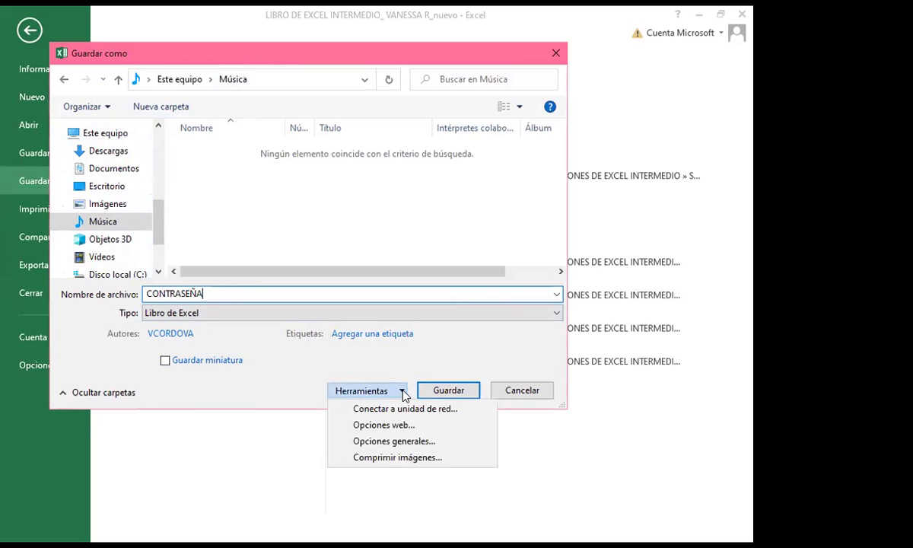
left_click(380, 442)
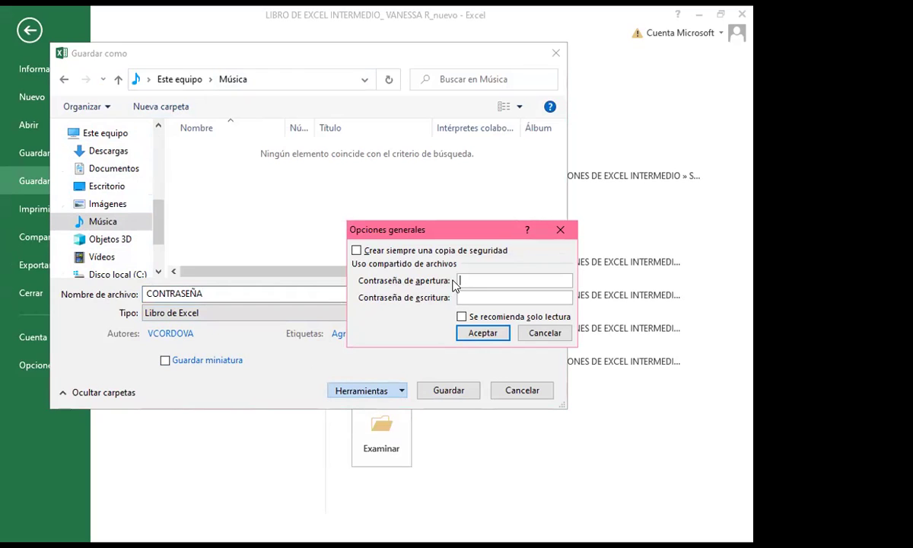
left_click(482, 332)
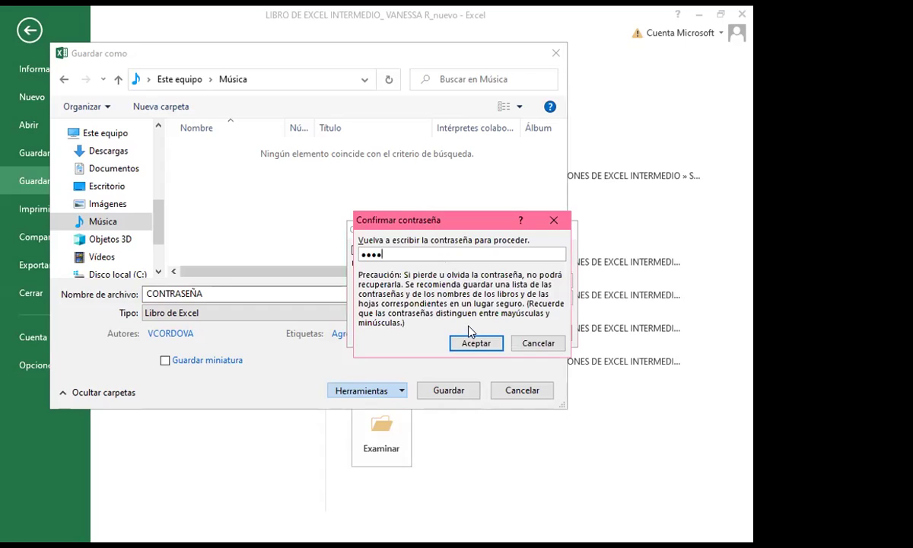
left_click(469, 342)
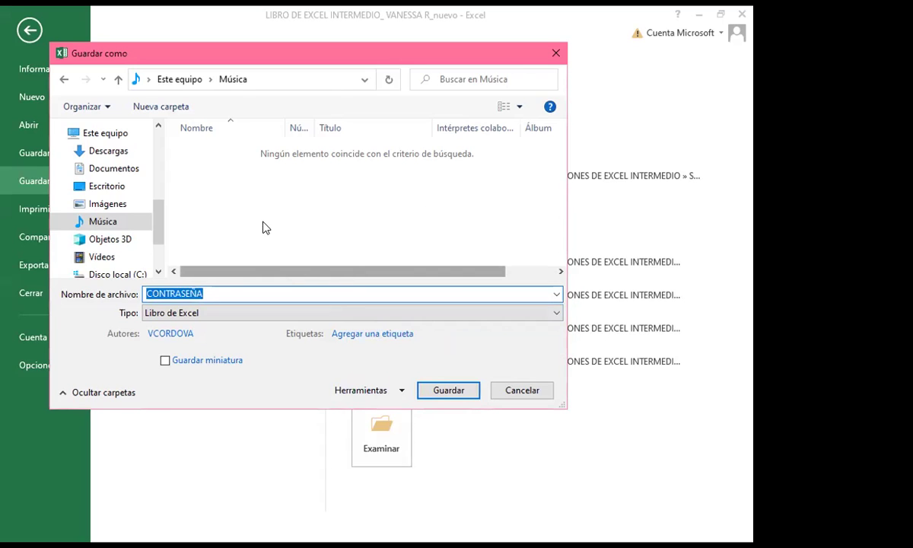
left_click(448, 390)
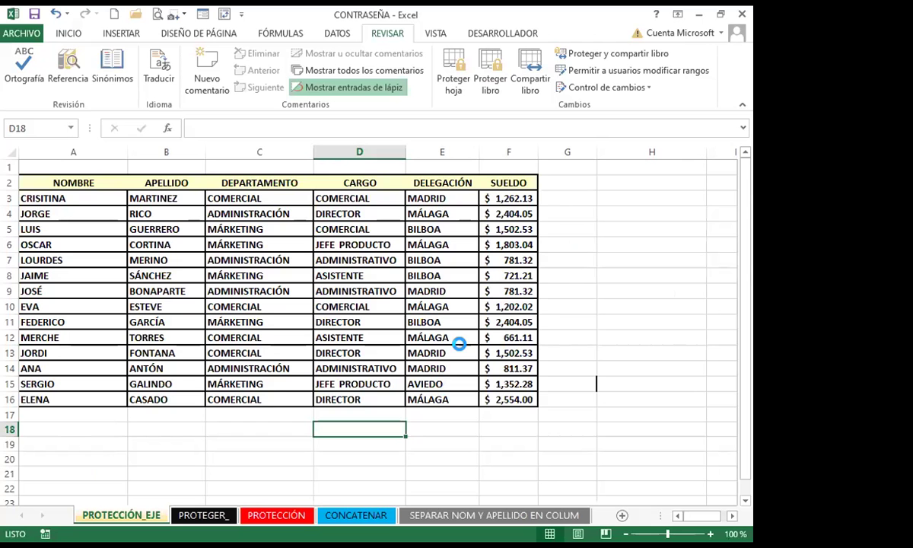
Select cell G10 in the saved CONTRASEÑA workbook
left_click(579, 308)
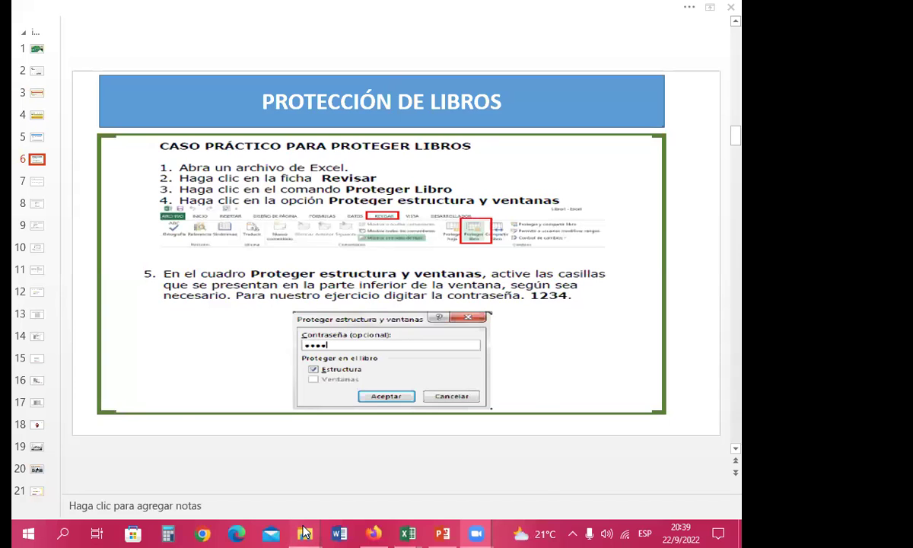
Bring the Música folder window forward to show the saved CONTRASEÑA workbook
mouse_move(305, 533)
left_click(456, 407)
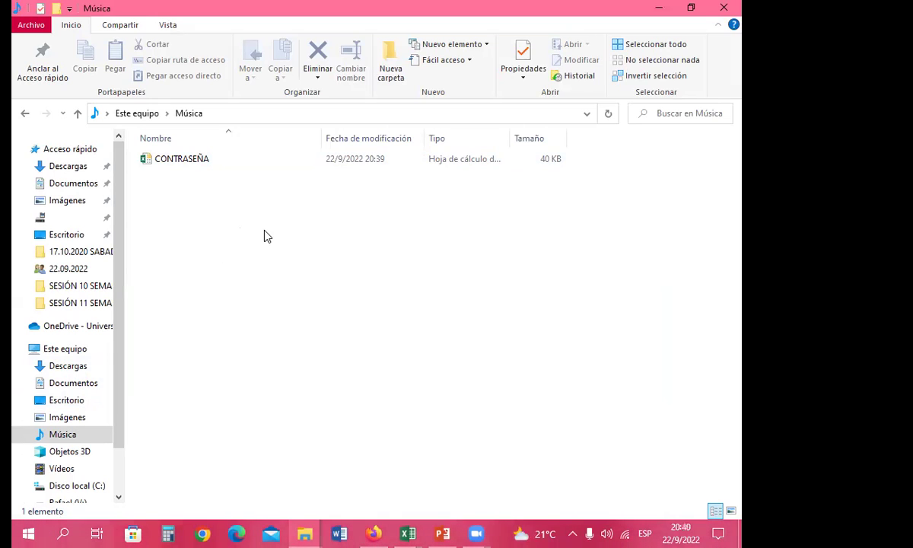
Open CONTRASEÑA from Música, enter its opening password, and select cells in the employee table
double_click(175, 159)
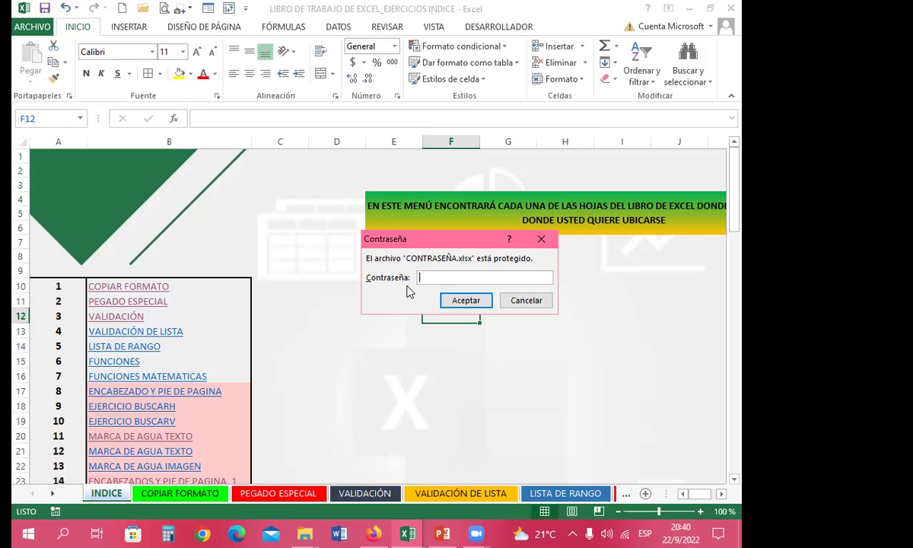
left_click(452, 297)
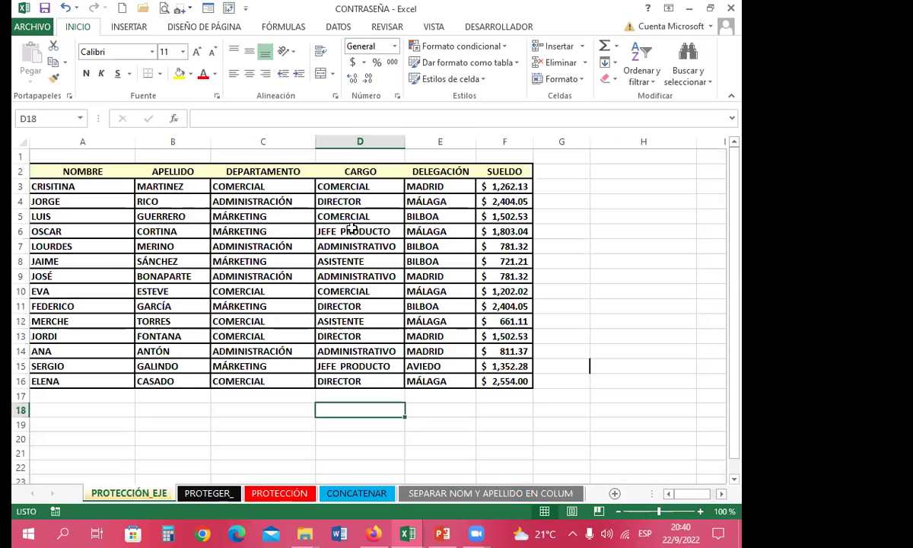
left_click_drag(140, 186, 483, 392)
Give C19:F38 all borders (Todos los bordes) and a yellow-green fill
left_click_drag(261, 425, 502, 461)
left_click(159, 73)
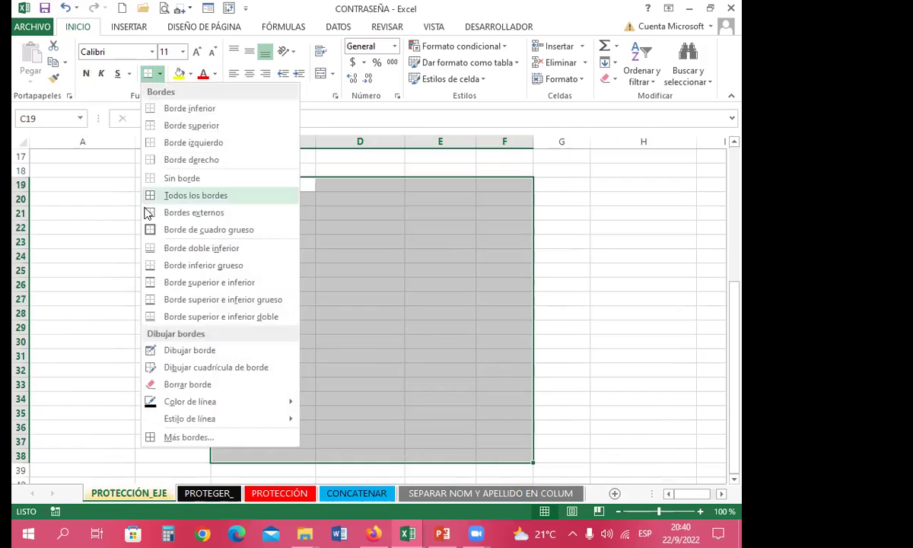
left_click(177, 190)
left_click(179, 73)
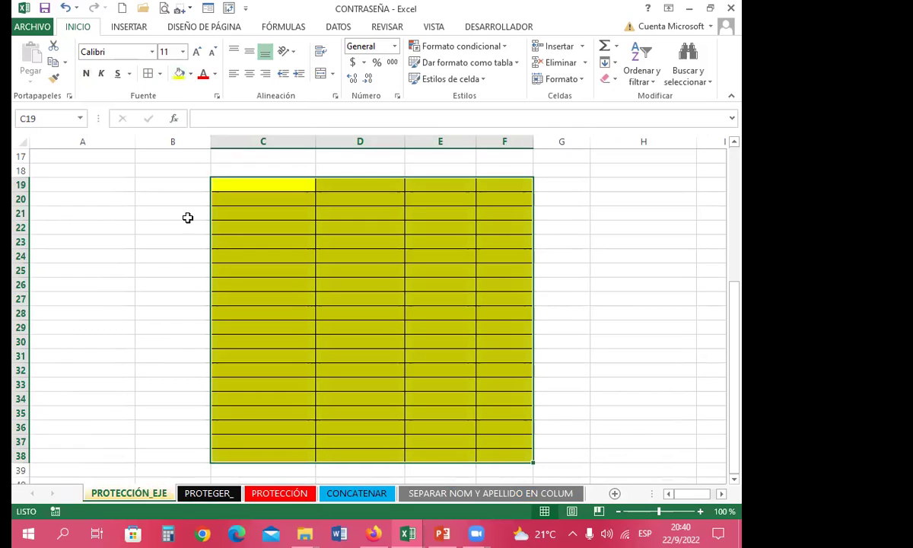
Close the CONTRASEÑA workbook with Ctrl+W
left_click(35, 9)
left_click(45, 8)
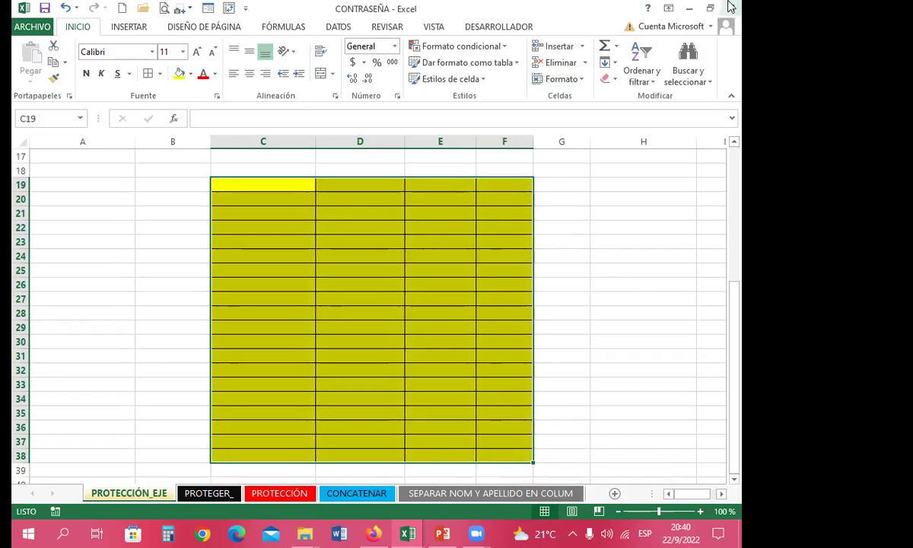
key("ctrl+w")
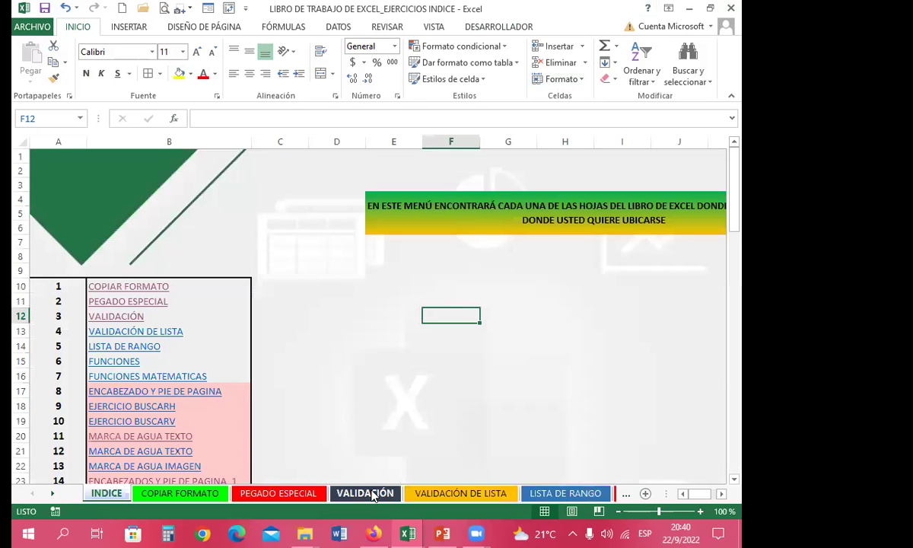
Try reopening CONTRASEÑA with an empty password and dismiss the incorrect-password message
left_click(305, 533)
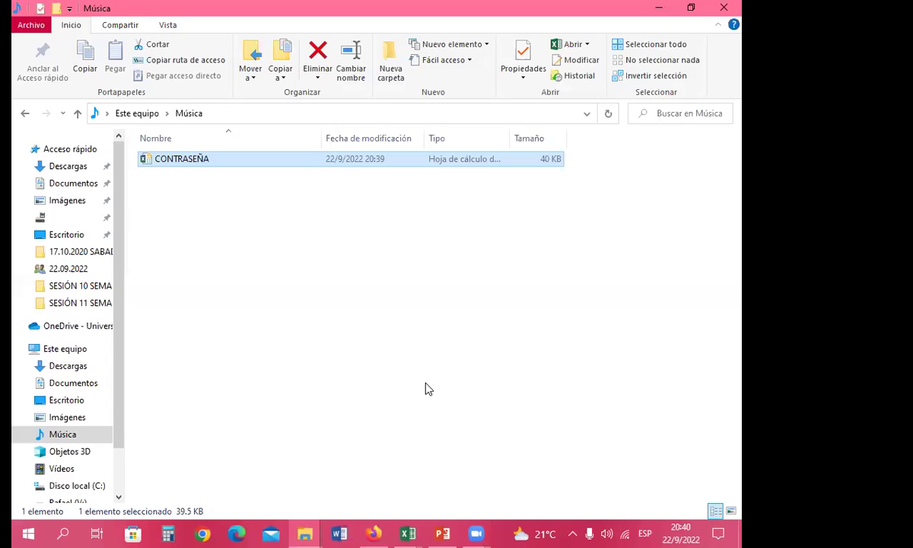
double_click(192, 161)
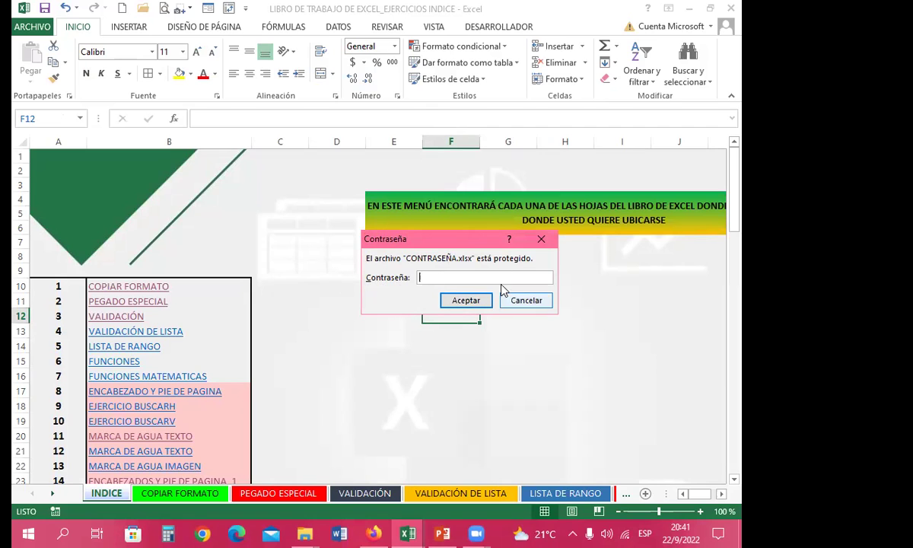
left_click(445, 300)
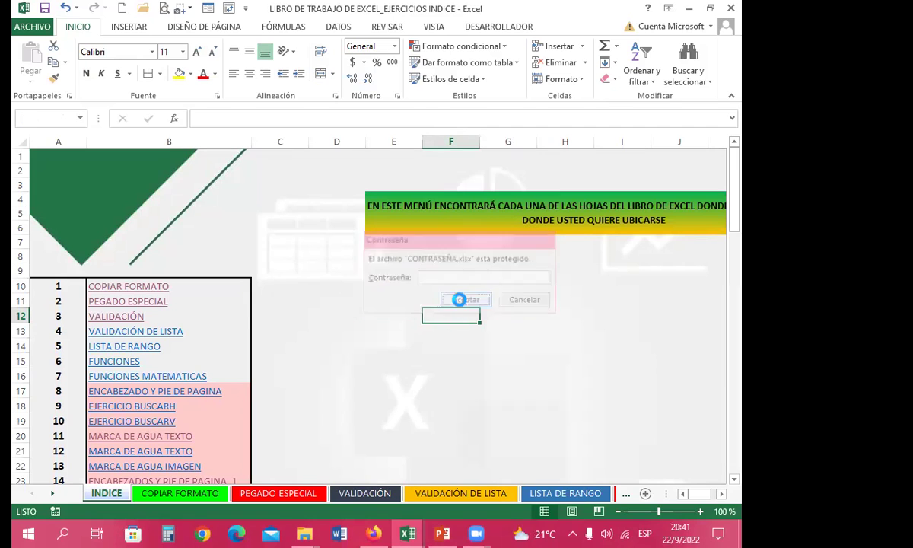
left_click(378, 303)
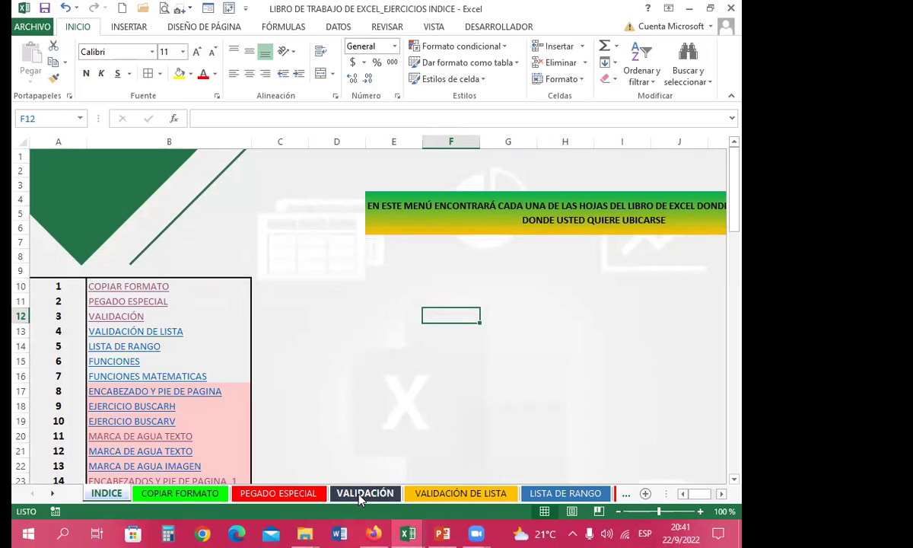
Return to the Música folder and dismiss the CONTRASEÑA file's shortcut menu without acting
left_click(319, 531)
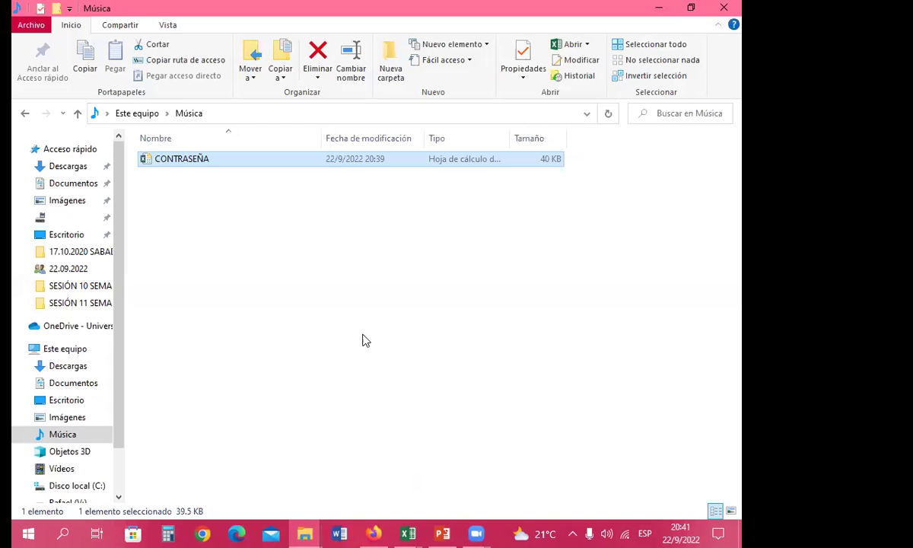
right_click(213, 166)
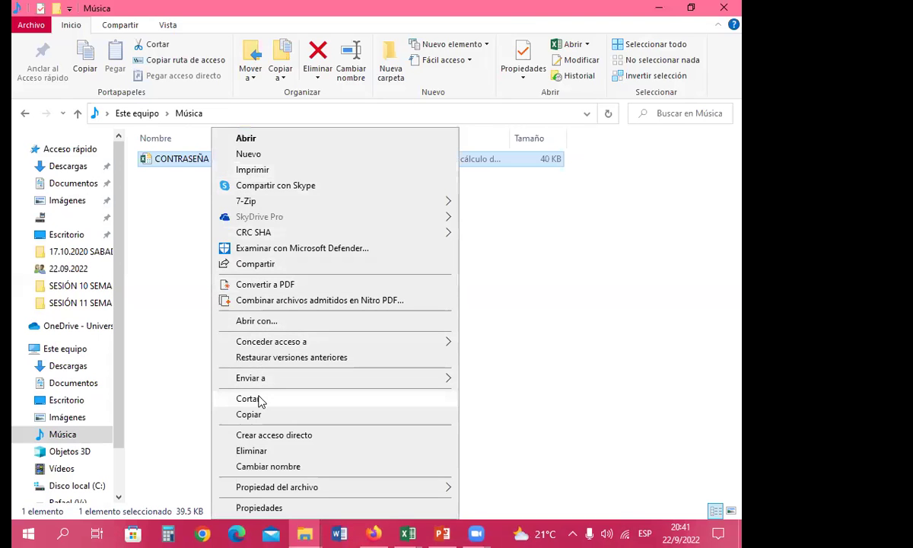
left_click(554, 275)
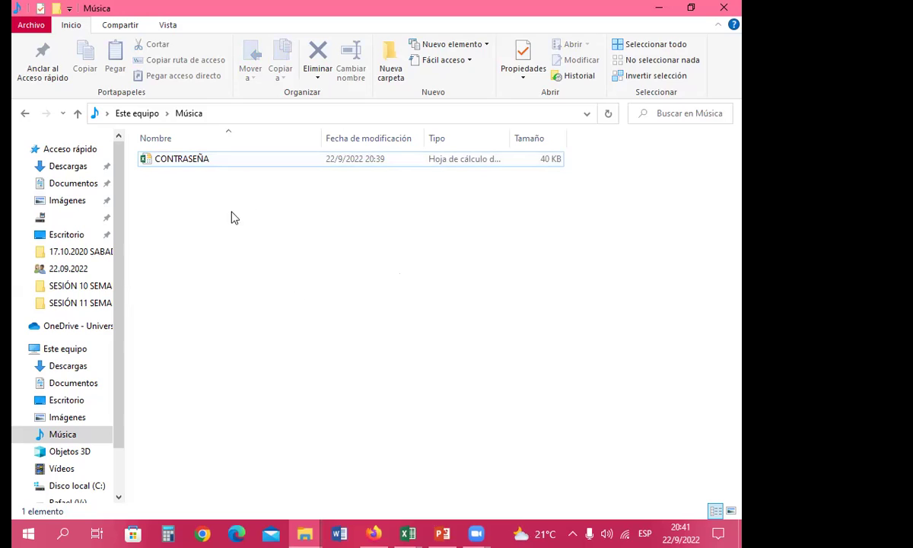
left_click(267, 160)
left_click(232, 266)
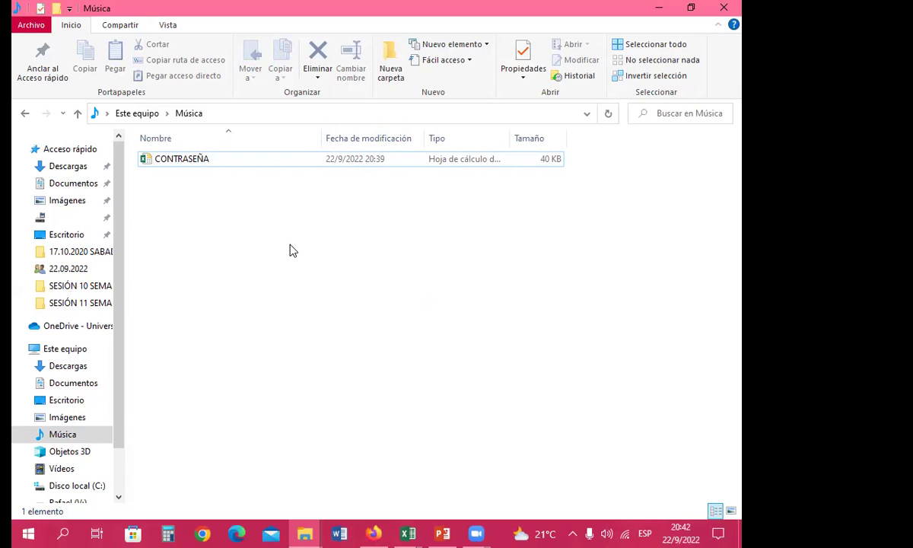
Open CONTRASEÑA with the workbook password and scroll up to the top rows
left_click(243, 158)
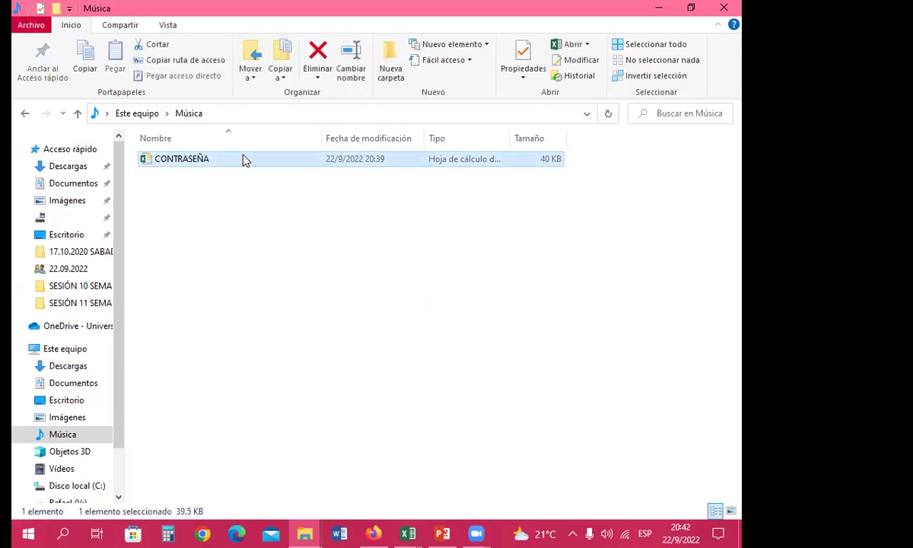
double_click(243, 158)
key("Return")
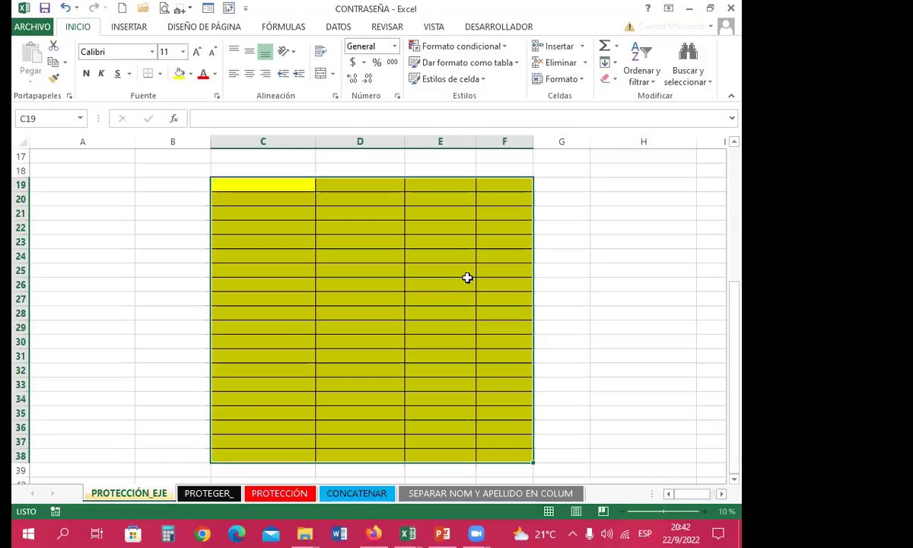
scroll(377, 285, "up", 5)
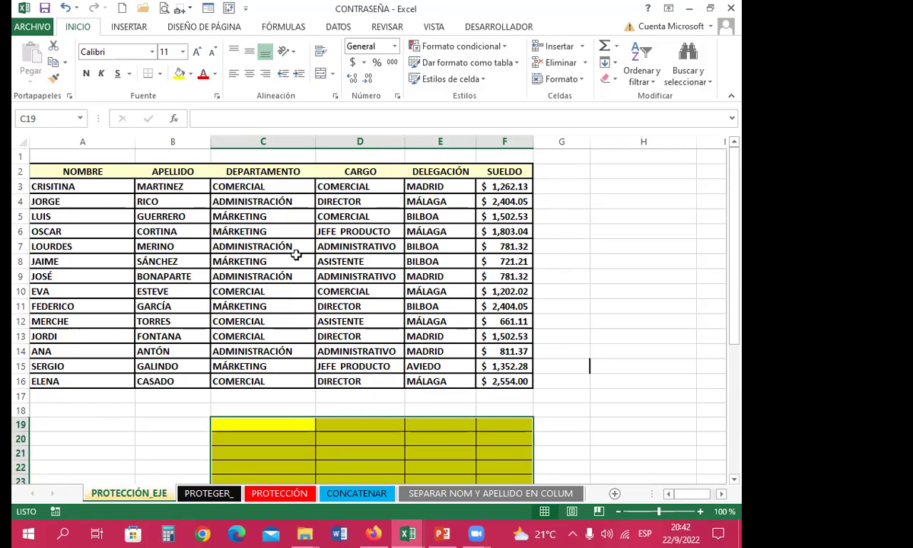
Select cells C12, C8 and A8 in the employee table
left_click(249, 318)
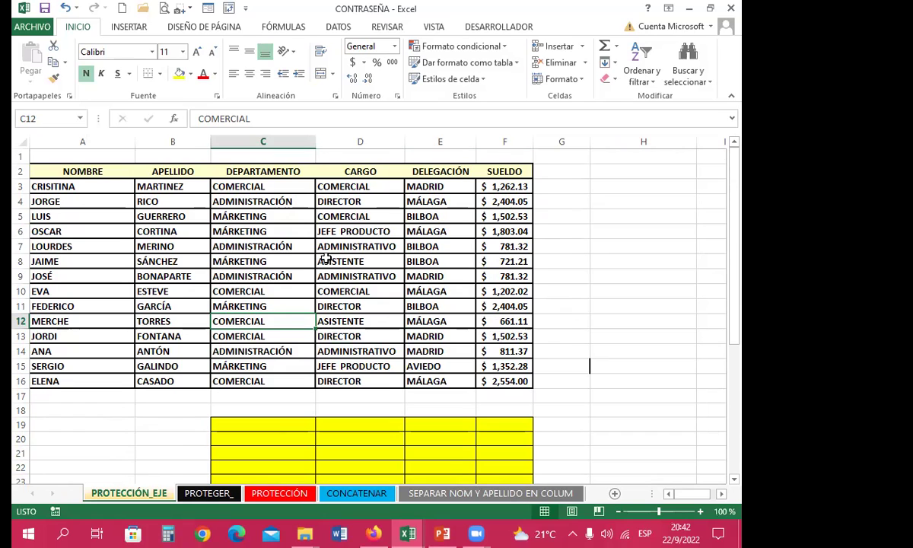
left_click(219, 261)
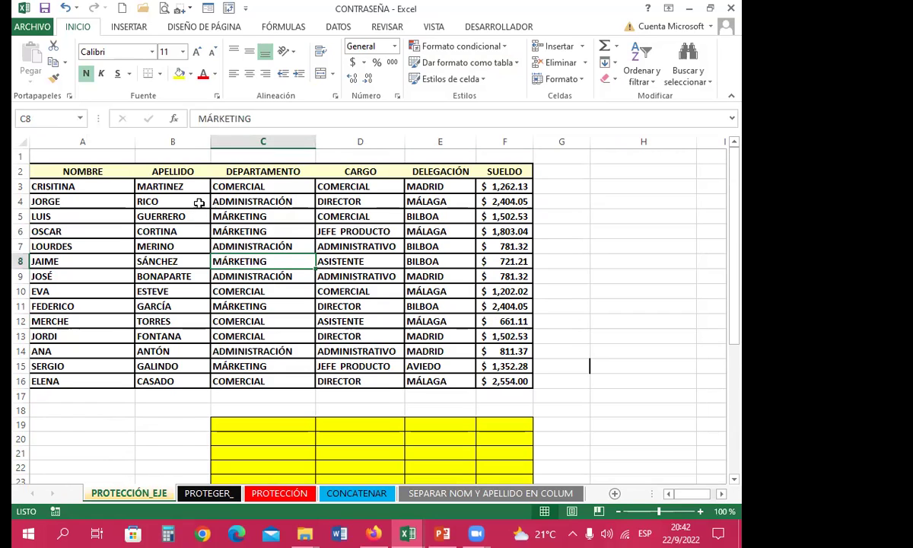
left_click(94, 260)
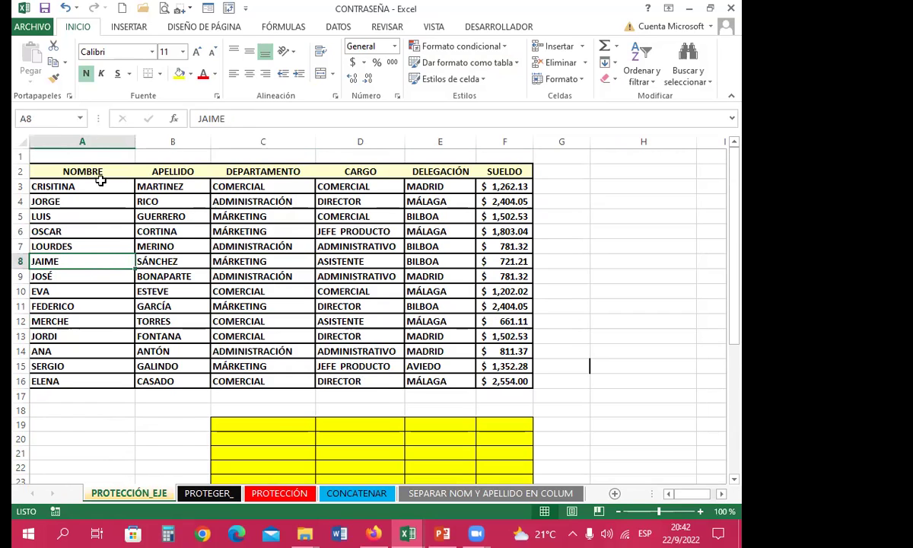
Clear the Cifrar con contraseña password so CONTRASEÑA opens freely, then close the workbook
left_click(35, 29)
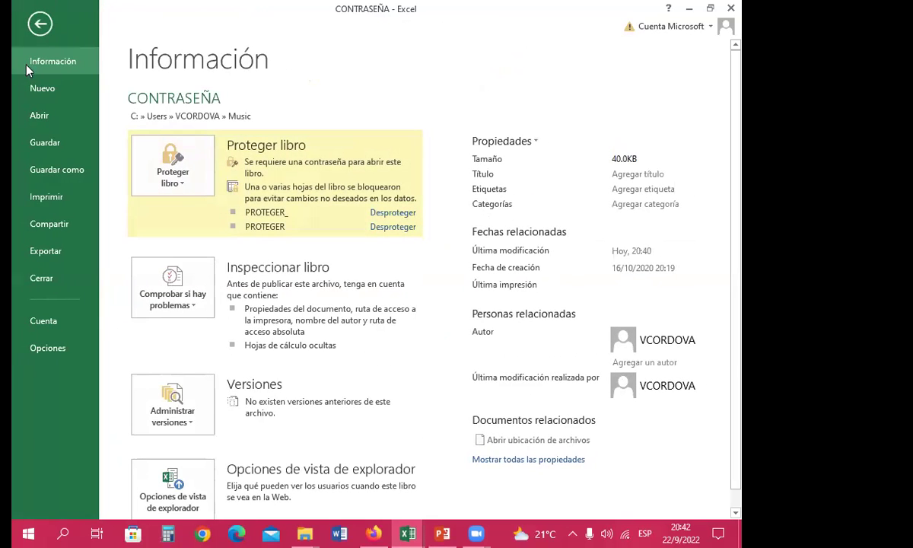
left_click(187, 189)
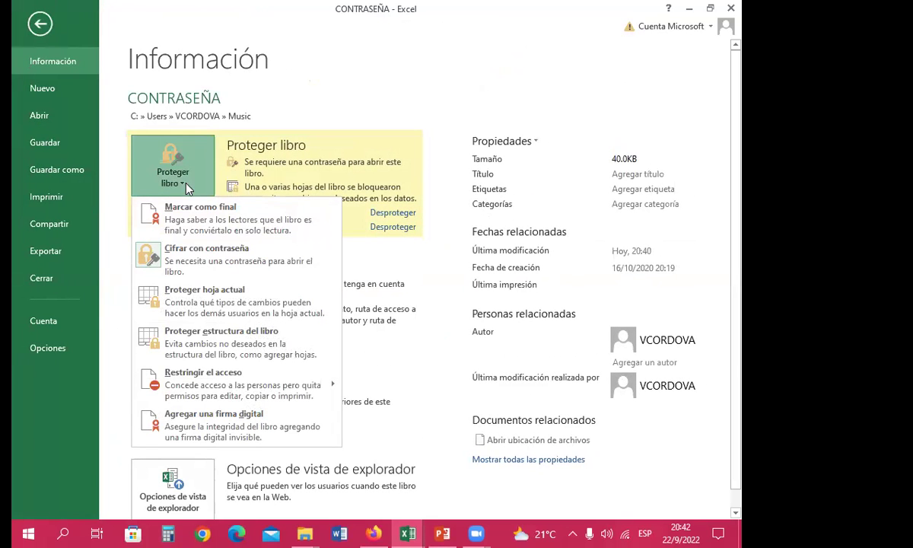
left_click(232, 263)
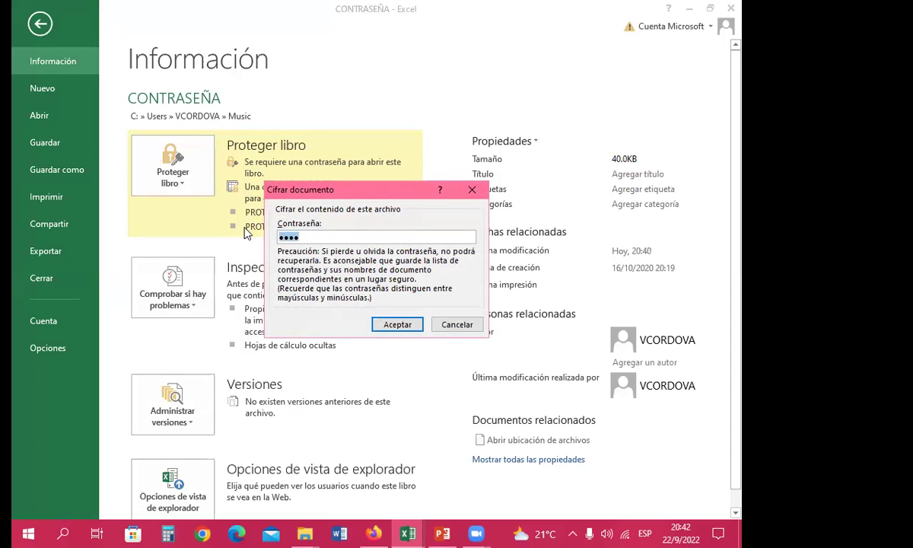
key("BackSpace")
left_click(396, 324)
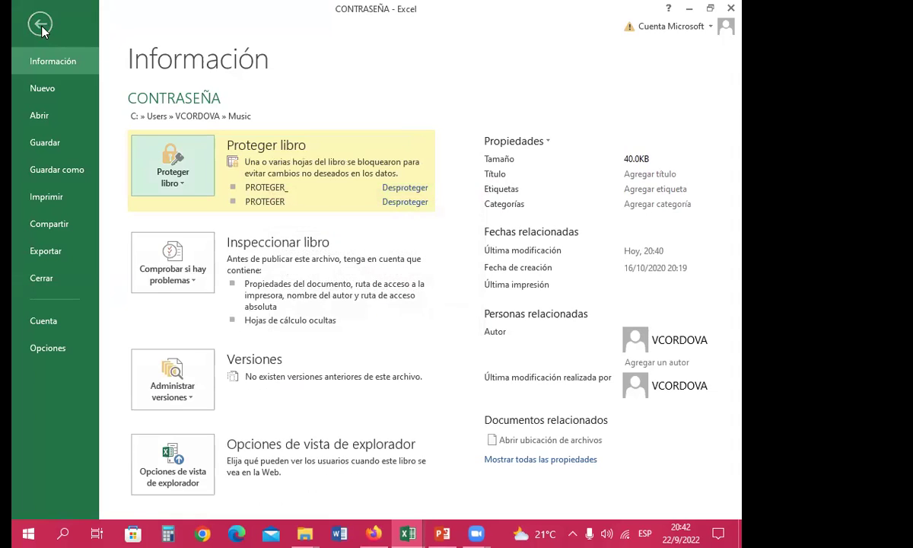
left_click(40, 26)
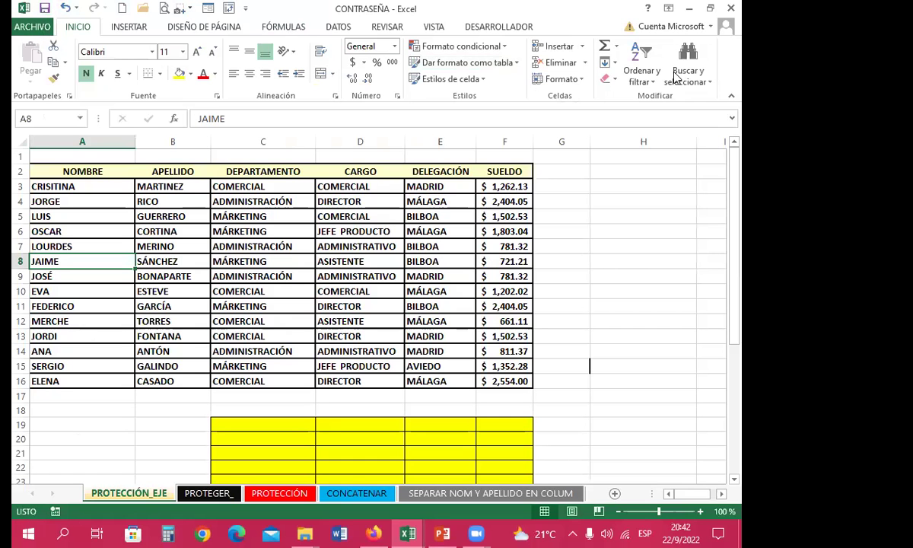
left_click(689, 7)
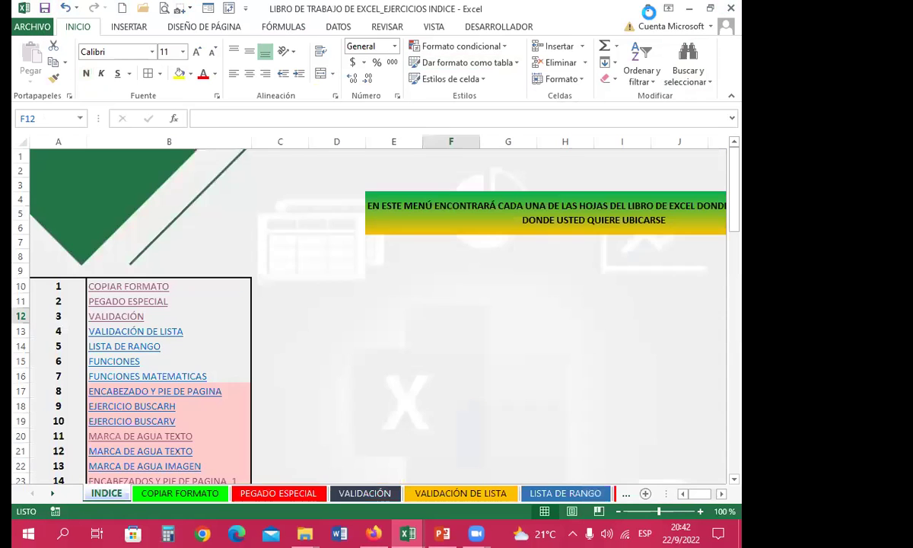
Reopen CONTRASEÑA from the Música folder, now without any password prompt
left_click(304, 534)
left_click(316, 289)
left_click(181, 159)
double_click(181, 159)
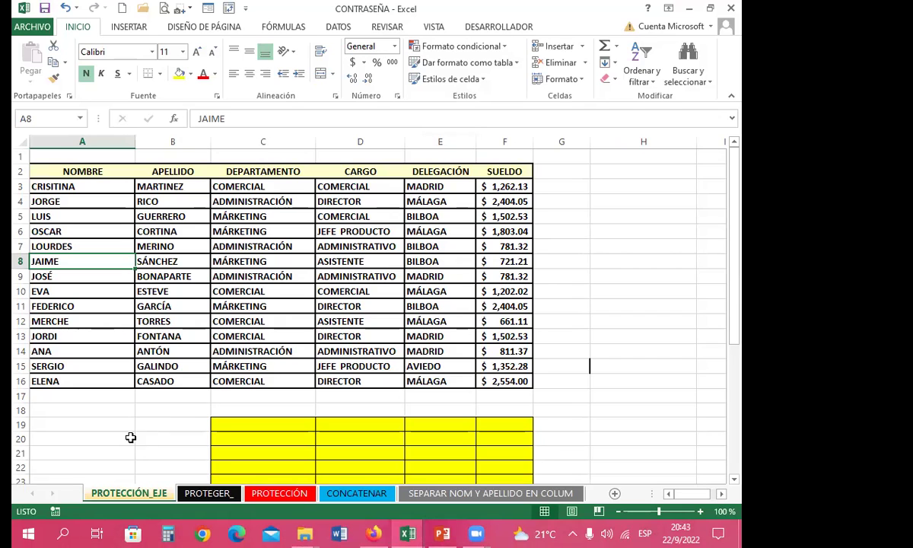
Insert a blank row at row 19, pushing the yellow block down
left_click(308, 423)
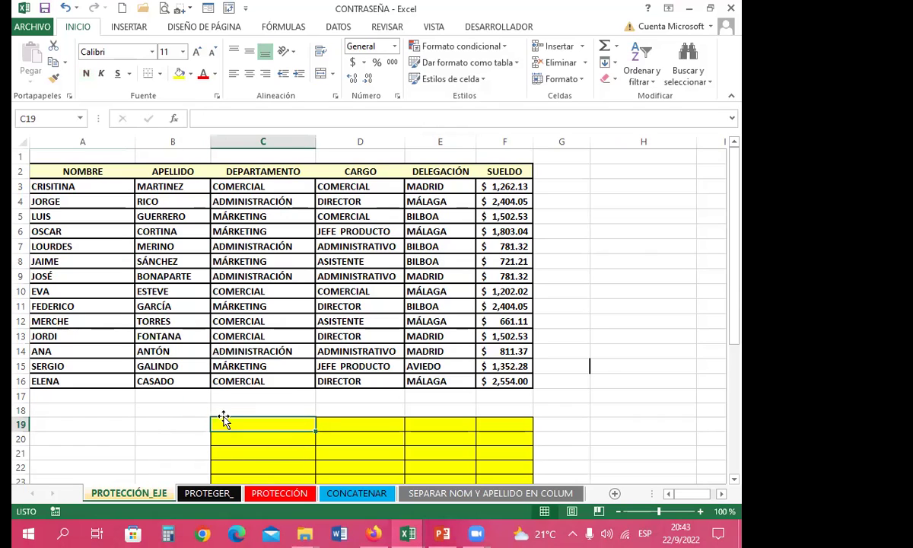
left_click(21, 426)
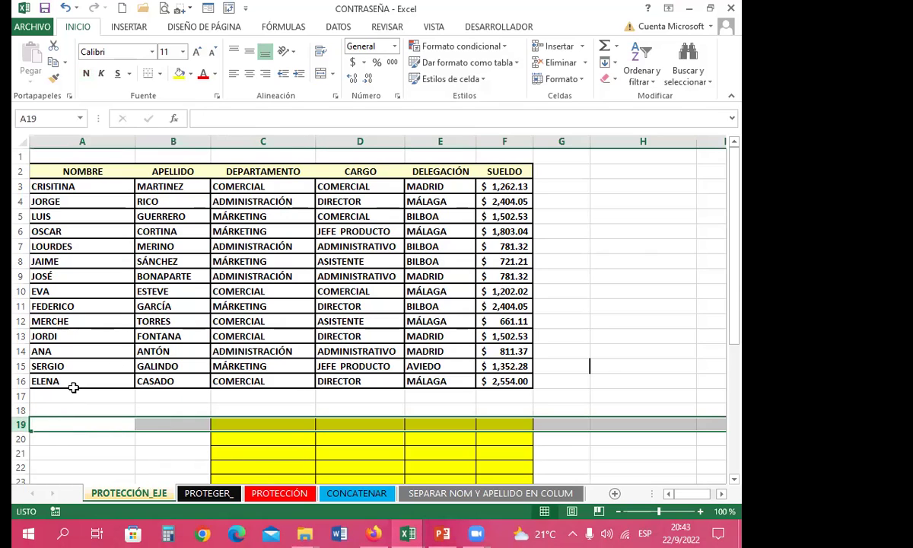
left_click(559, 47)
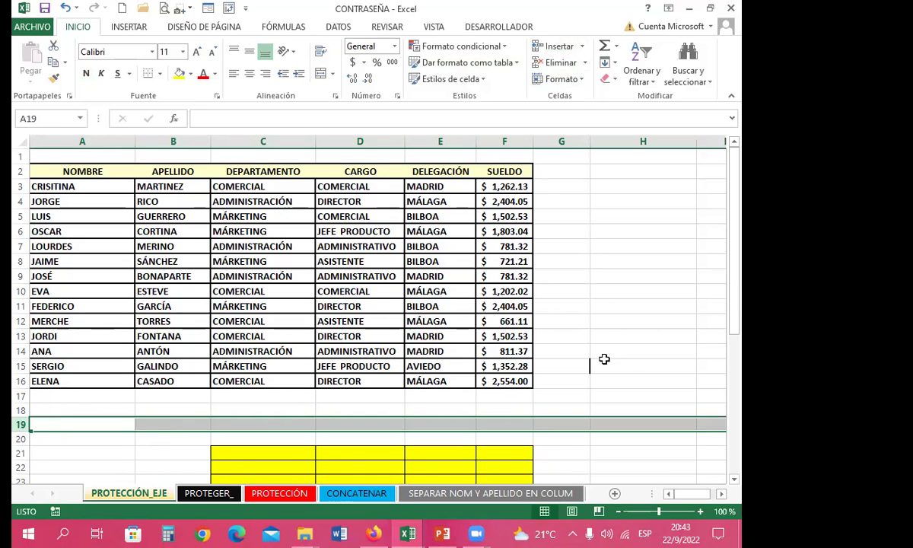
left_click(583, 351)
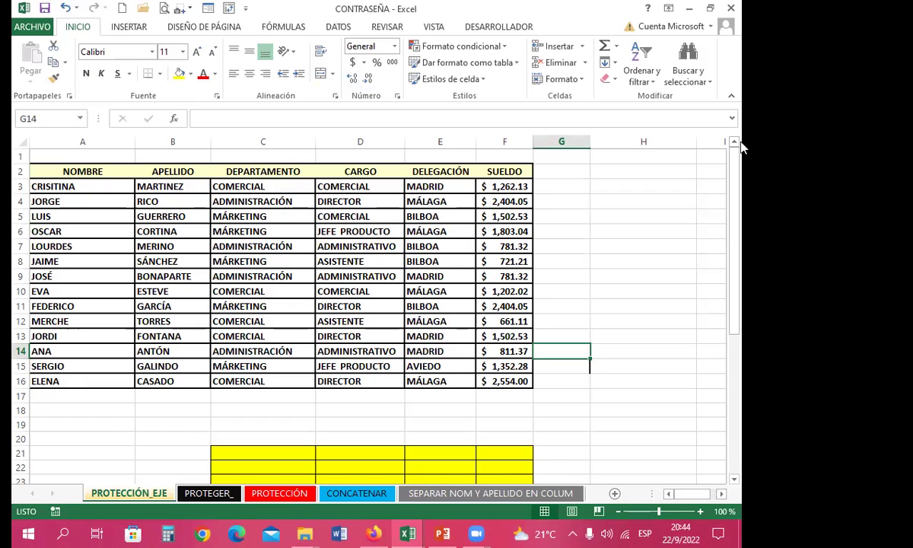
Select E12, then switch to the SESION 9 INTERMEDIO workbook and select G10
left_click(433, 321)
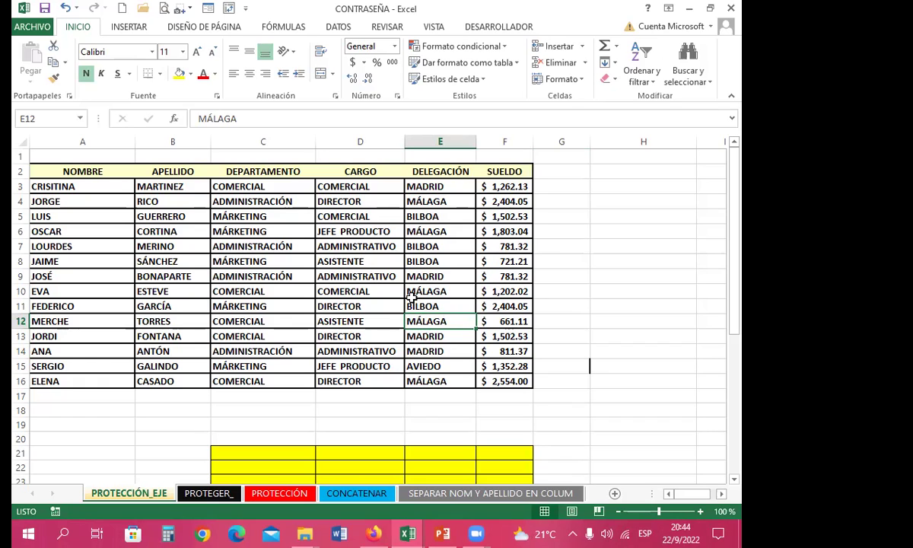
left_click(333, 525)
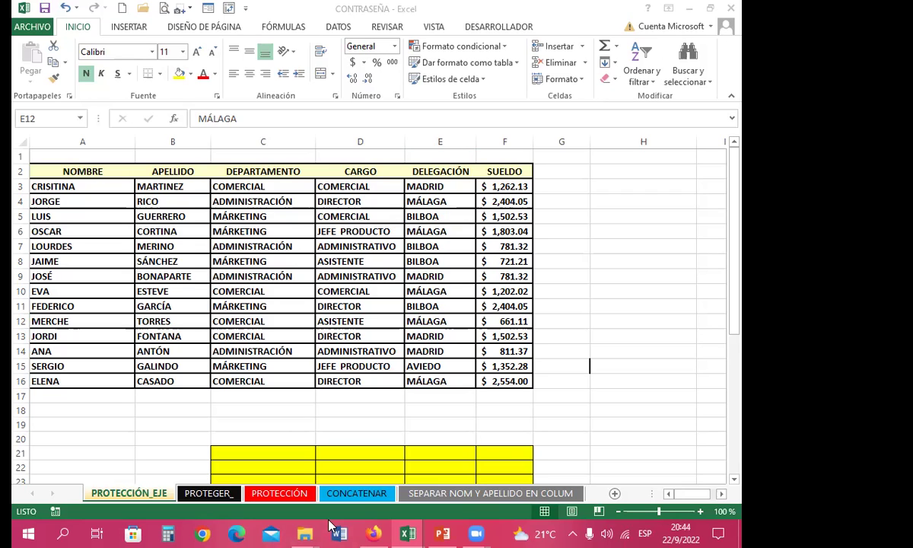
left_click(408, 534)
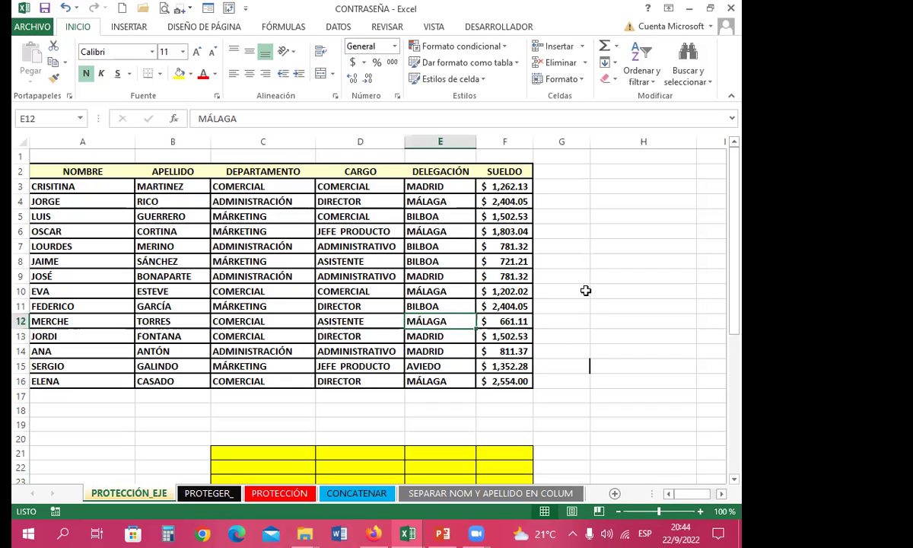
left_click(585, 291)
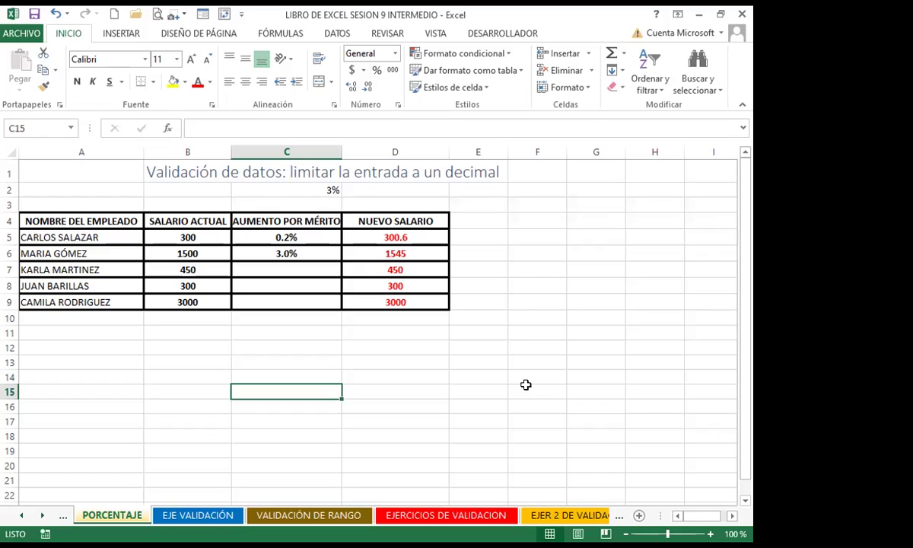
Protect the PORCENTAJE sheet from REVISAR with a password, entered and then confirmed
left_click(319, 352)
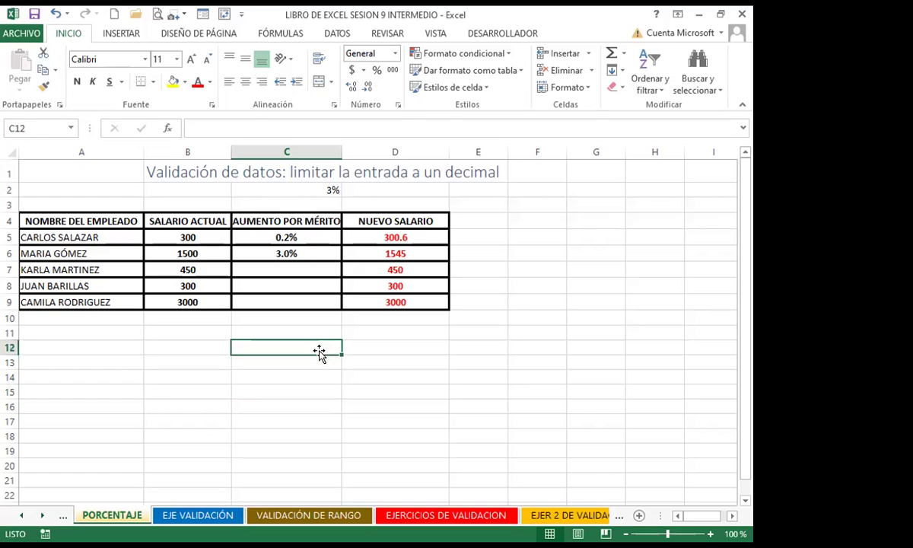
left_click(387, 33)
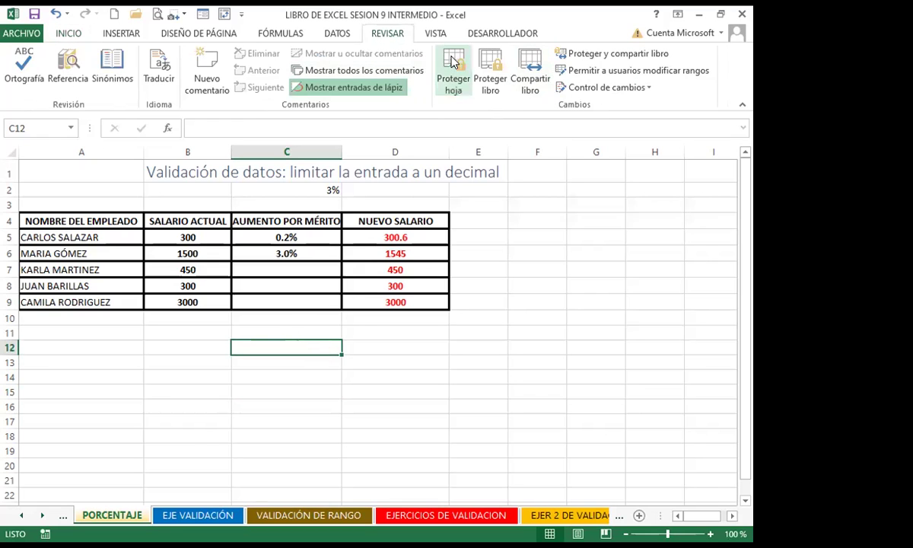
left_click(454, 72)
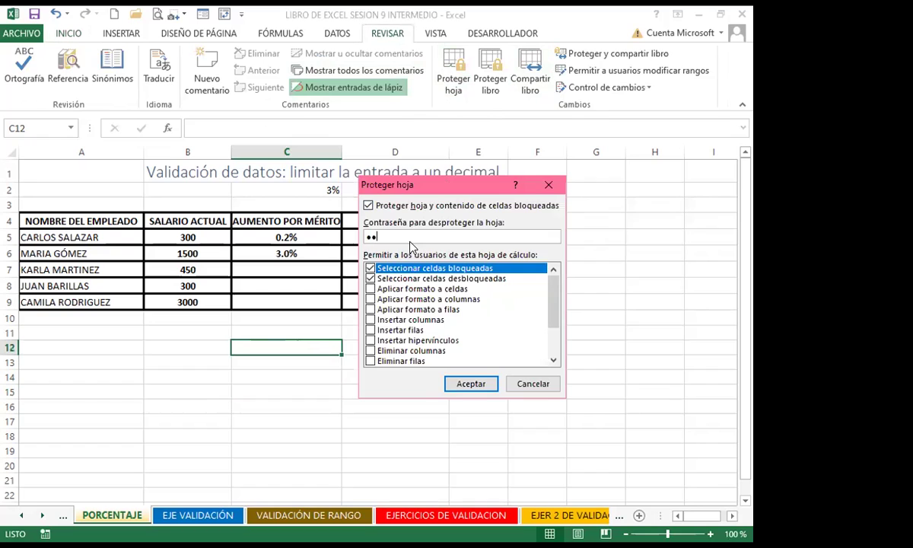
left_click(476, 385)
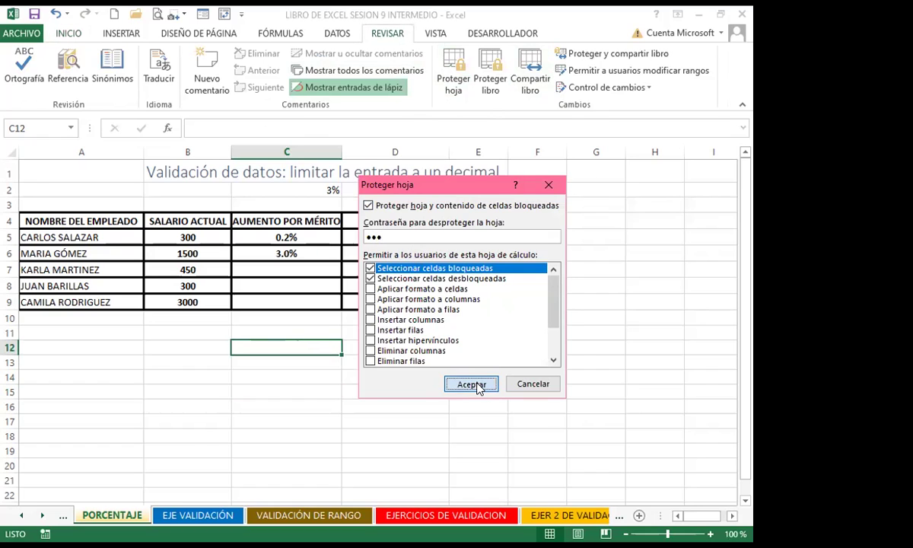
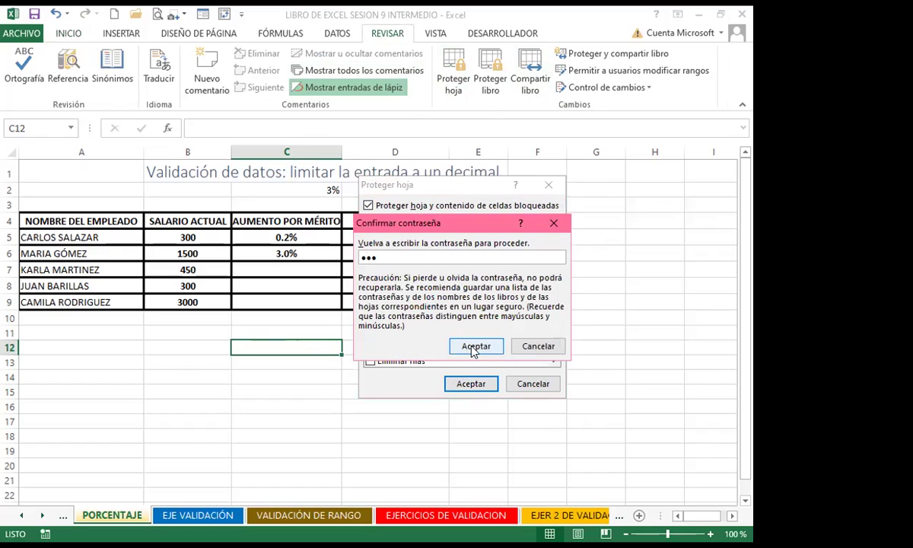
left_click(476, 346)
left_click(420, 357)
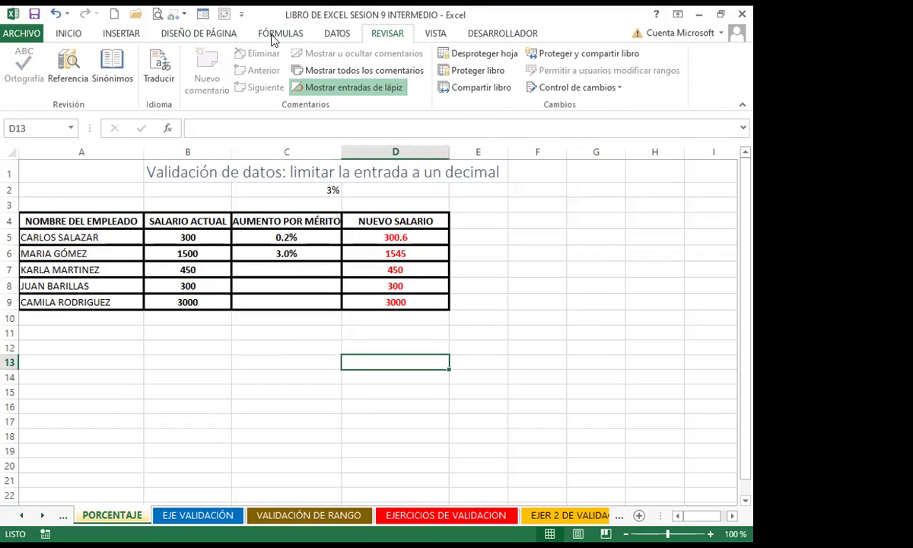
left_click(338, 33)
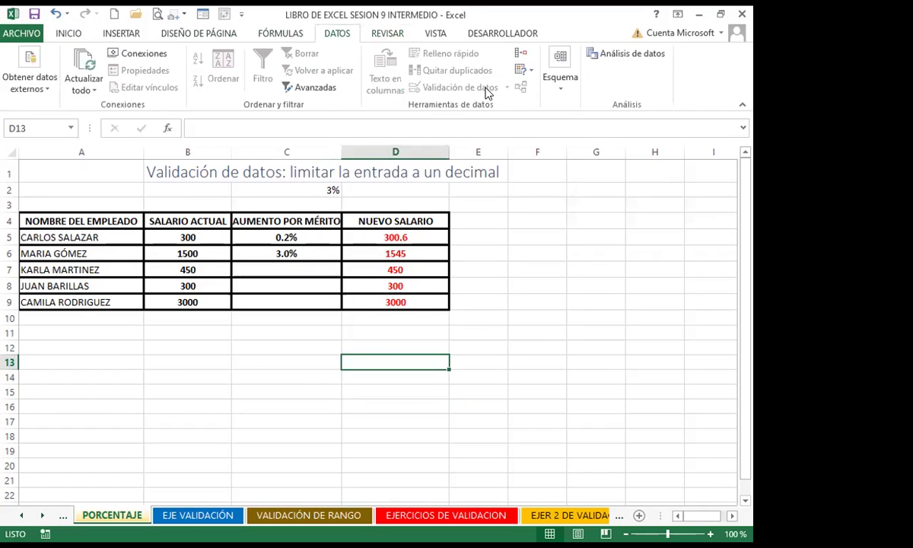
left_click(311, 269)
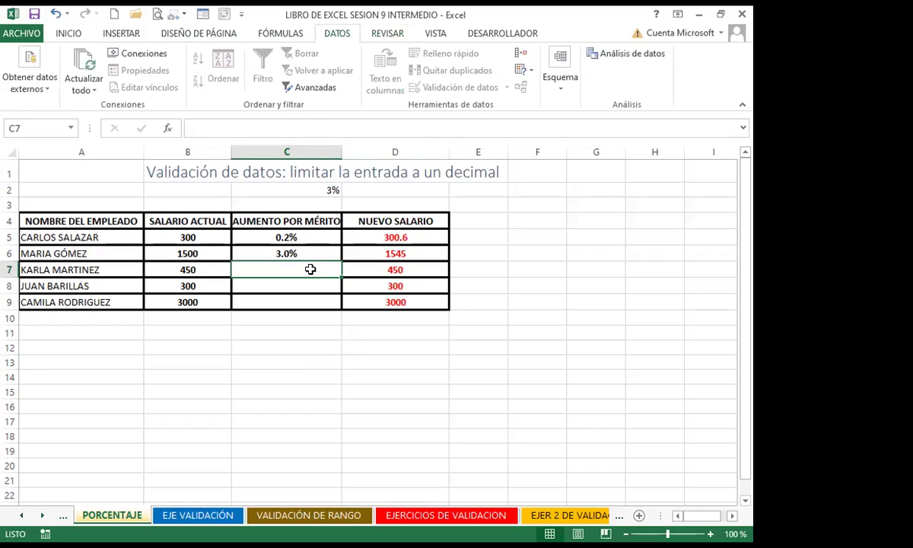
double_click(311, 269)
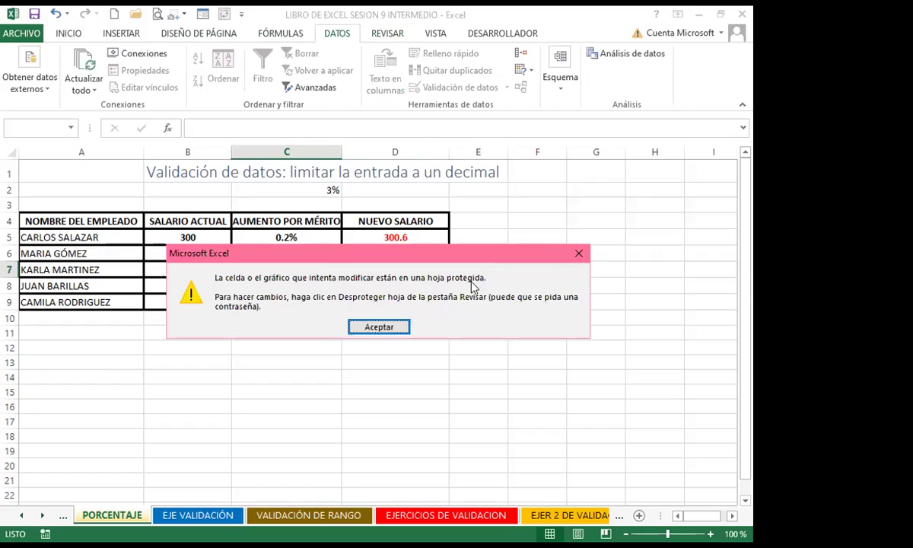
left_click(578, 255)
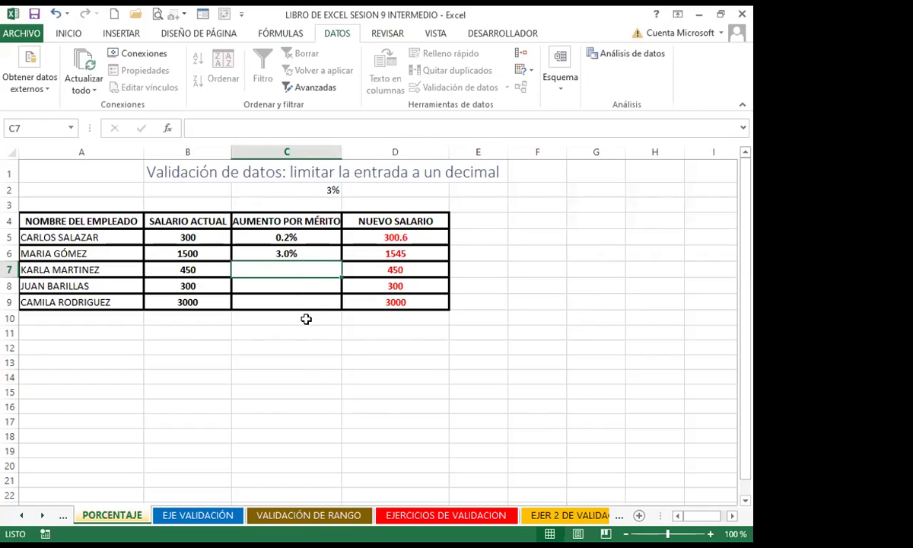
left_click(309, 342)
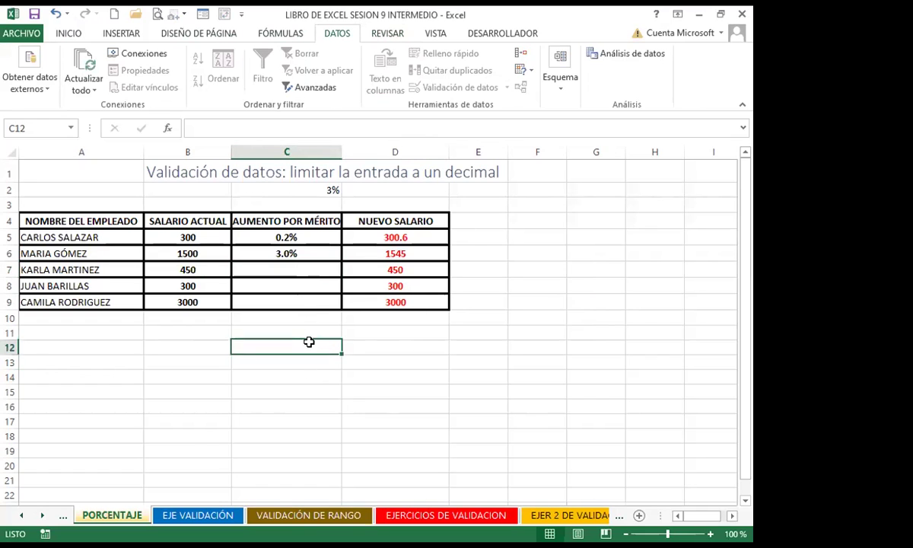
left_click(322, 272)
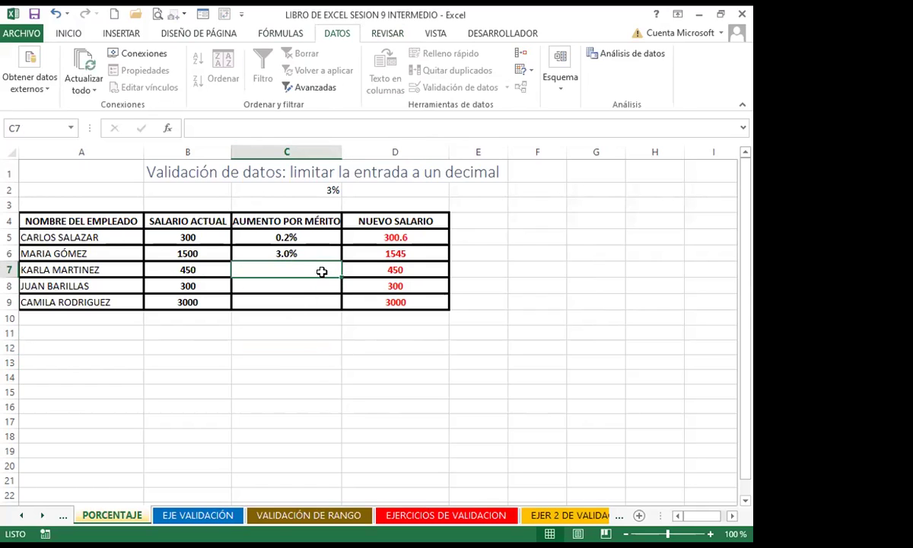
Unprotect the PORCENTAJE sheet by entering its password in Desproteger hoja
left_click(396, 33)
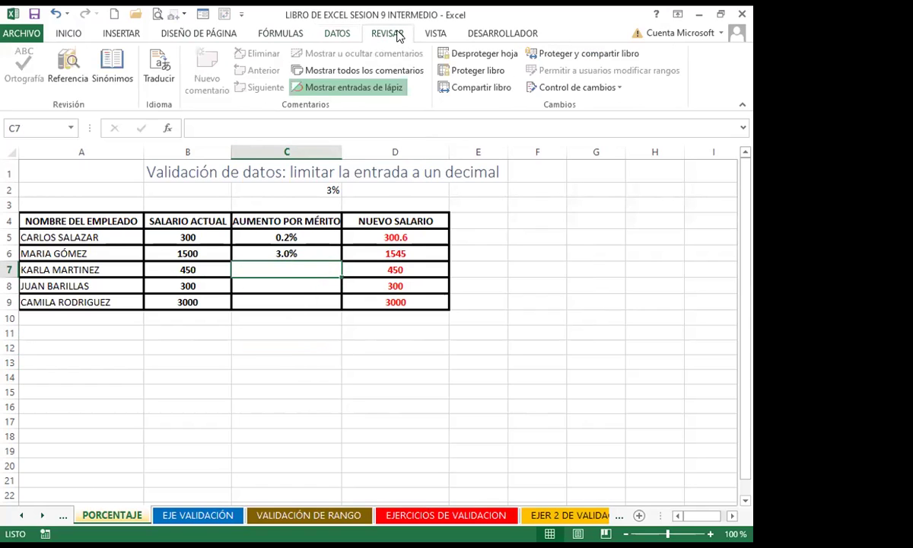
left_click(469, 55)
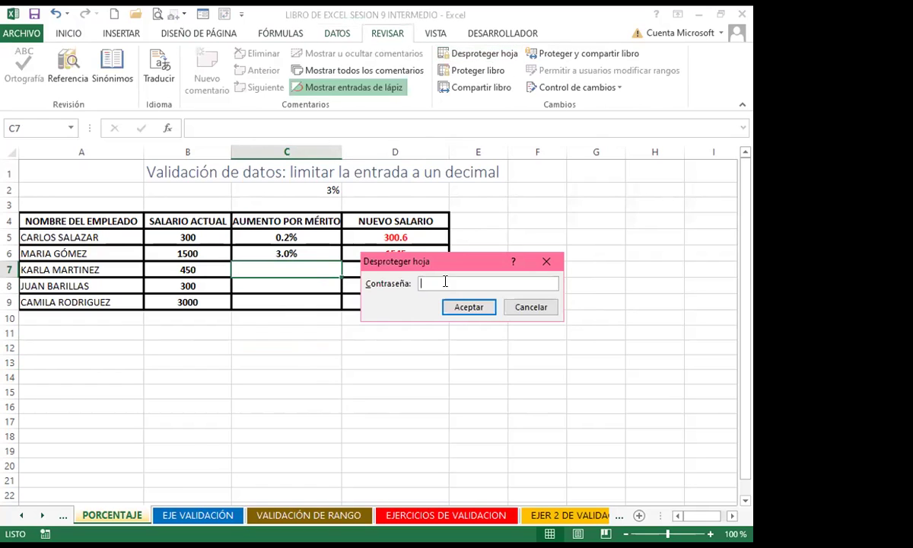
left_click(477, 304)
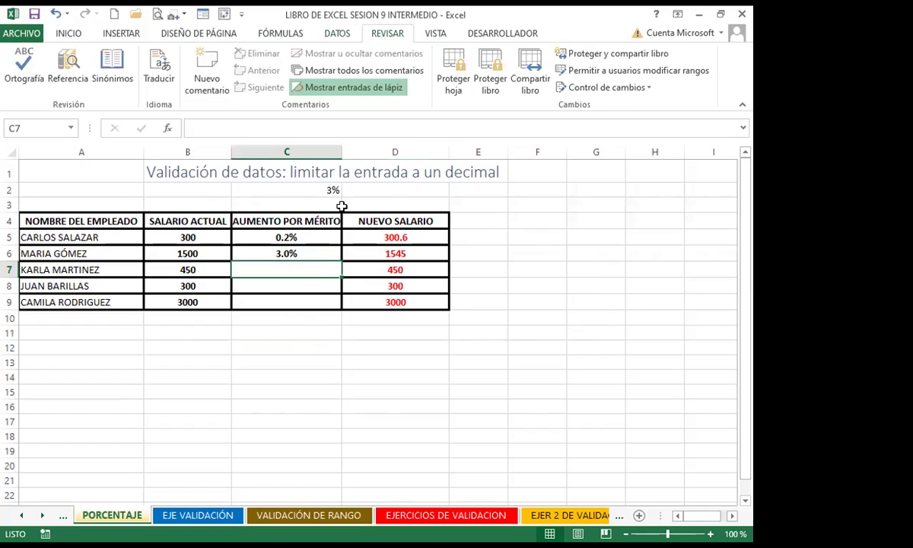
Review the Validación de datos rule on cell C7 and close it unchanged
left_click(337, 33)
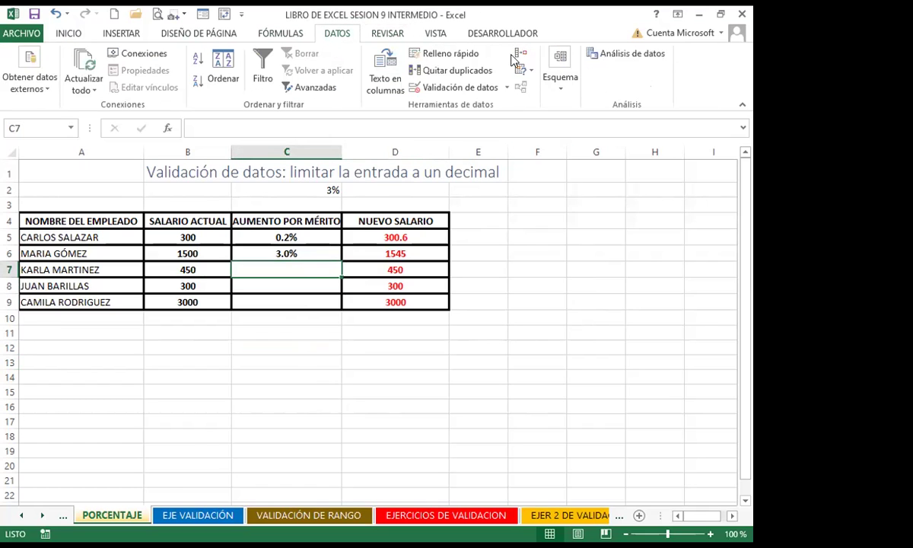
left_click(508, 88)
left_click(461, 104)
left_click(525, 389)
Clear the merit-raise percentages from cells C5:C8
left_click(504, 86)
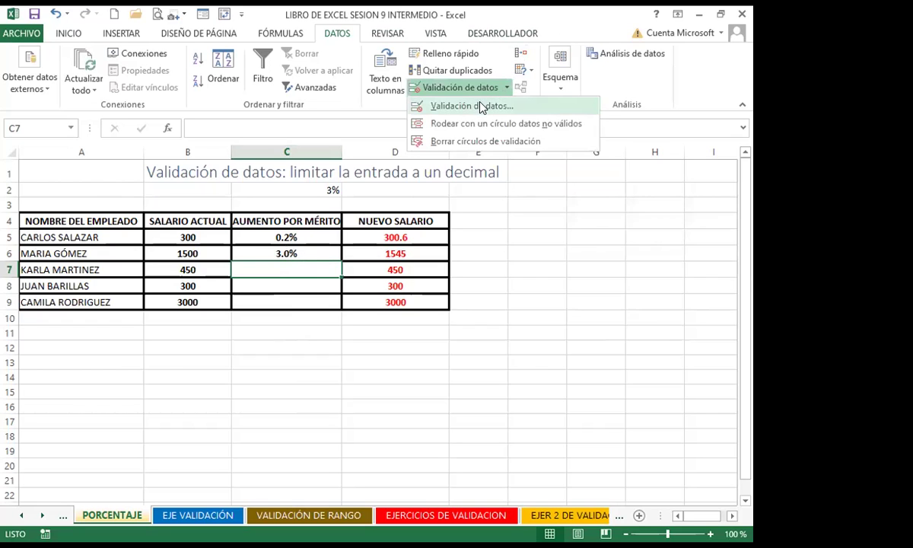
left_click(310, 320)
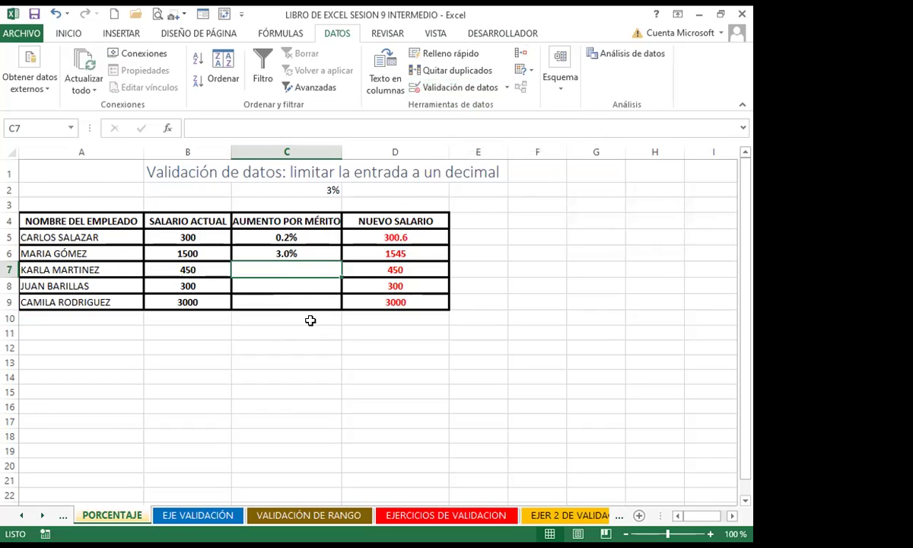
left_click_drag(312, 239, 309, 291)
key("Delete")
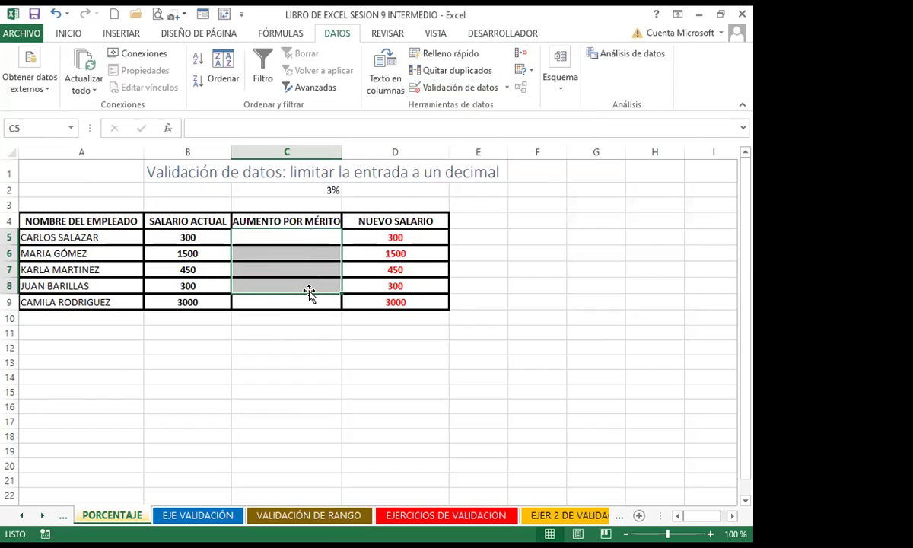
Select the merit-raise range C5:C9 for formatting
left_click(314, 238)
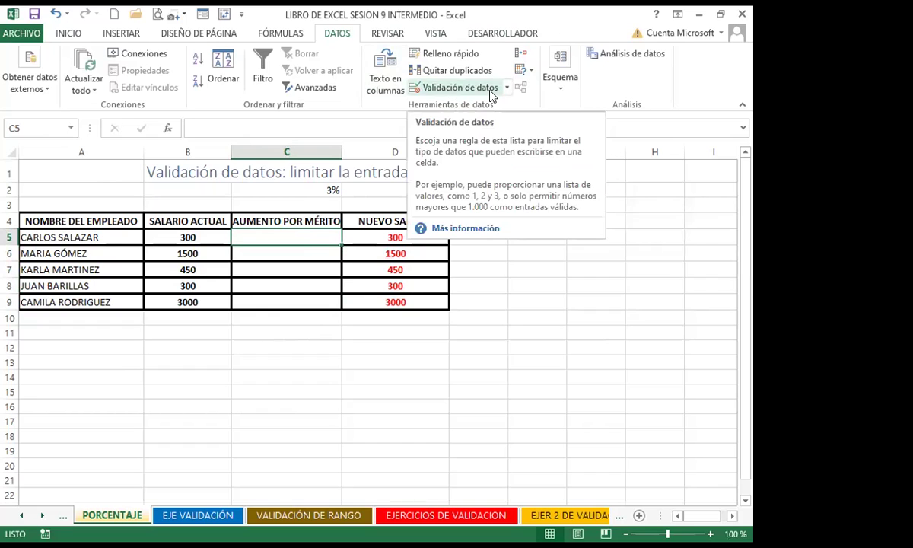
left_click_drag(288, 241, 290, 301)
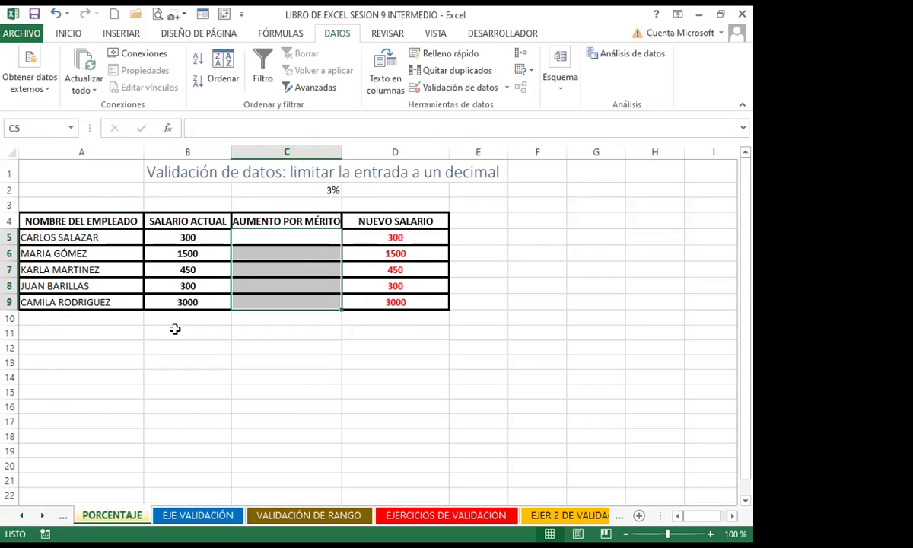
left_click(307, 363)
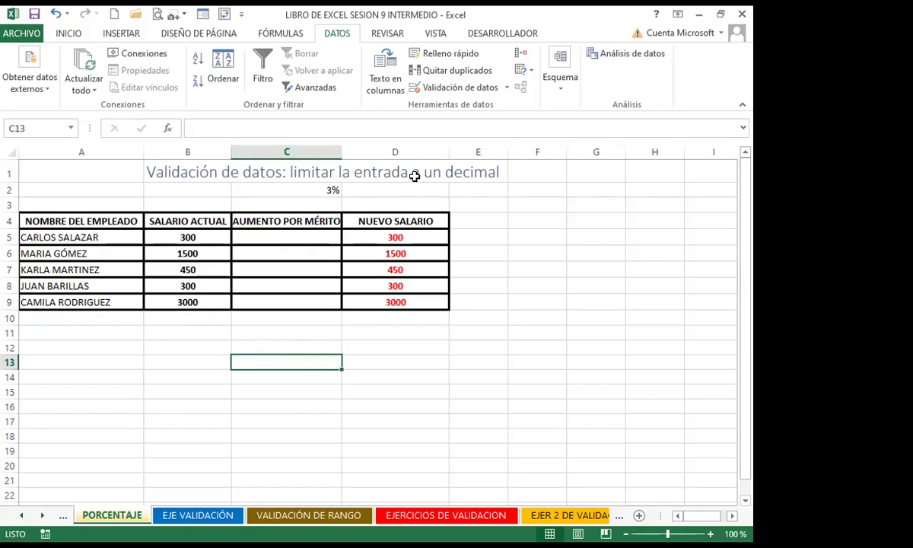
left_click_drag(306, 237, 298, 297)
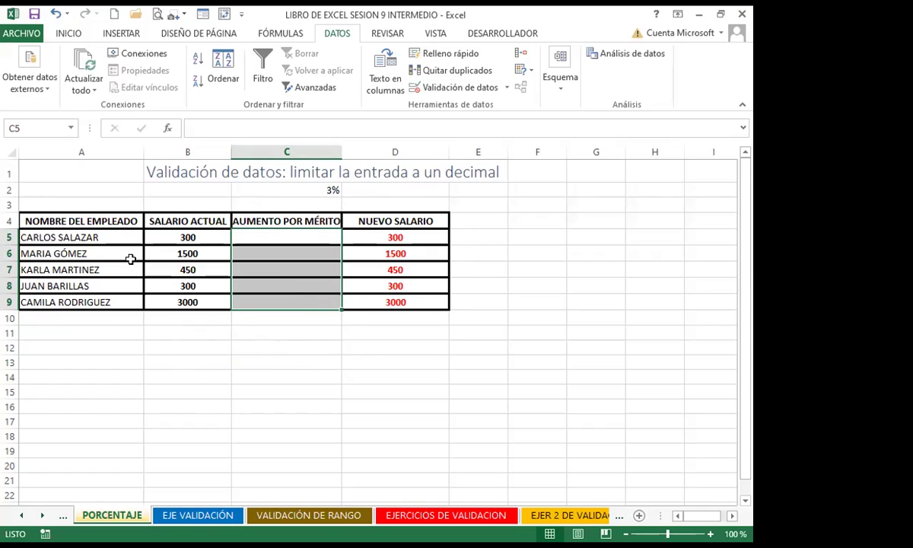
left_click(291, 333)
left_click_drag(292, 237, 291, 300)
left_click(68, 35)
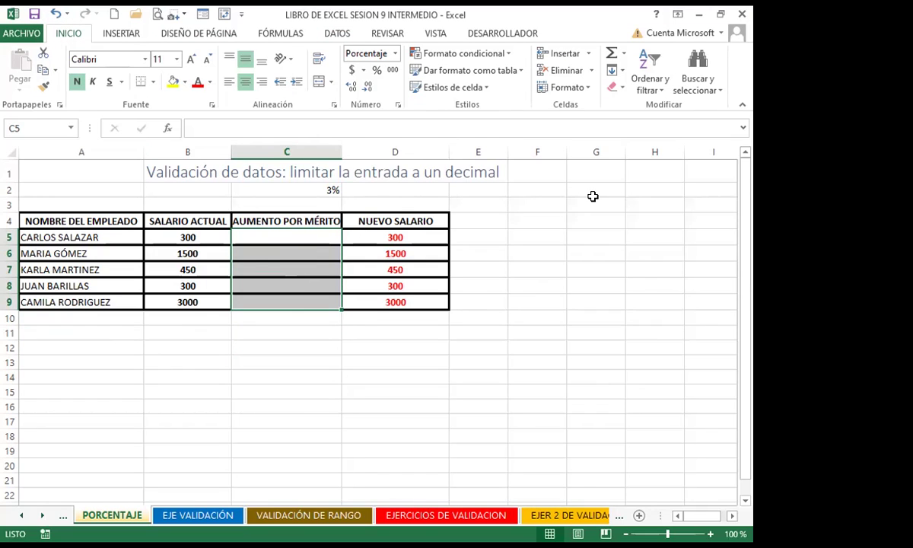
Look through the Format Cells, Fuente and Número dialogs unchanged, then reopen the Formato menu
left_click(587, 89)
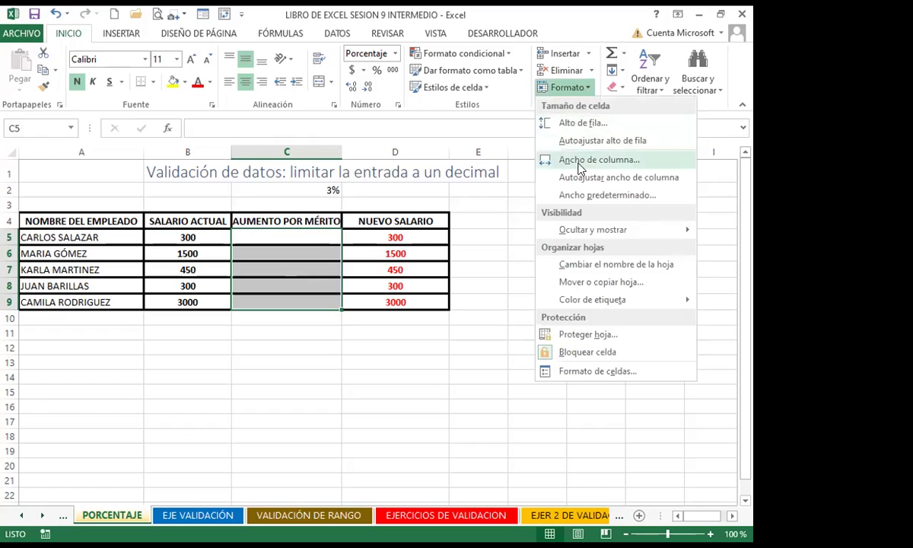
left_click(586, 372)
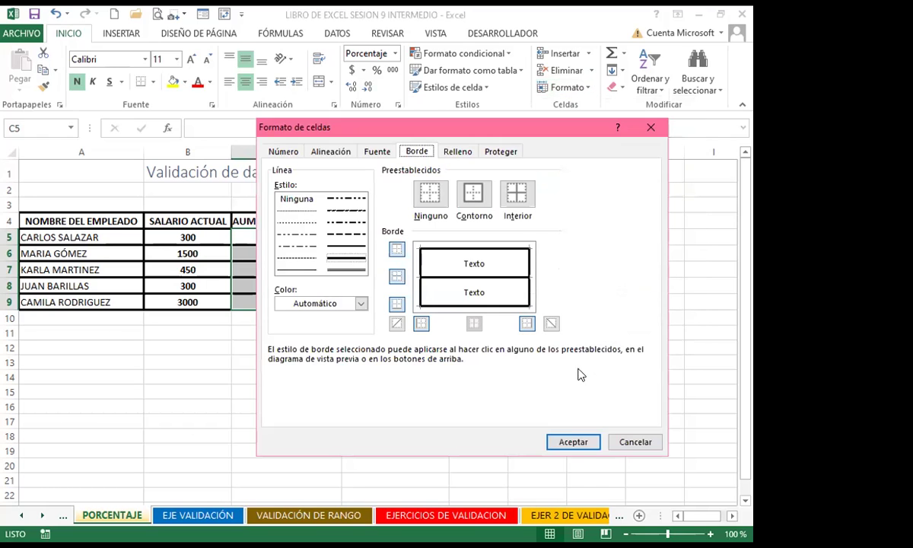
left_click(653, 131)
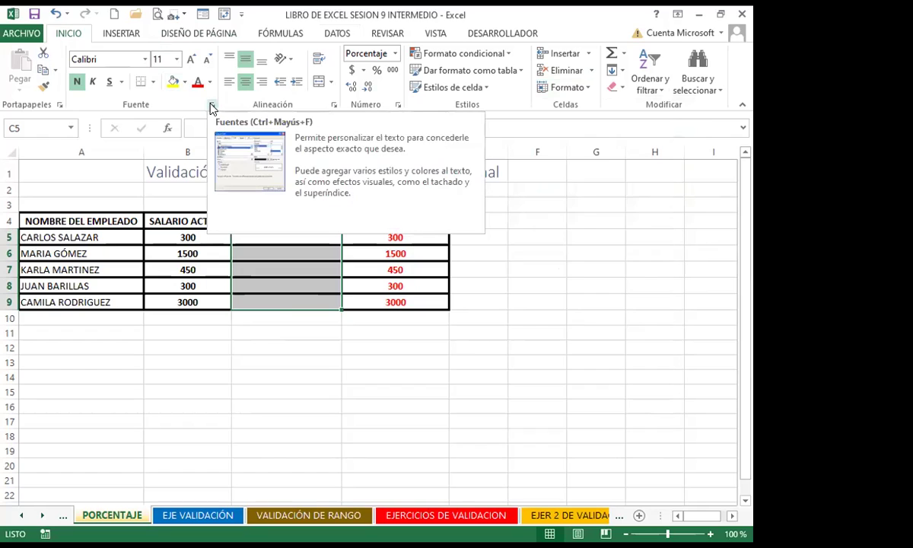
left_click(213, 108)
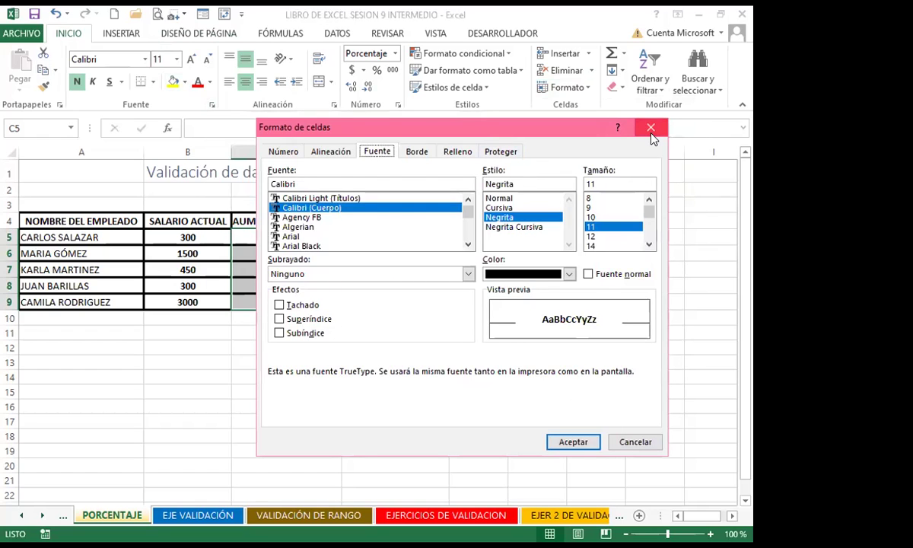
key("Escape")
left_click(398, 105)
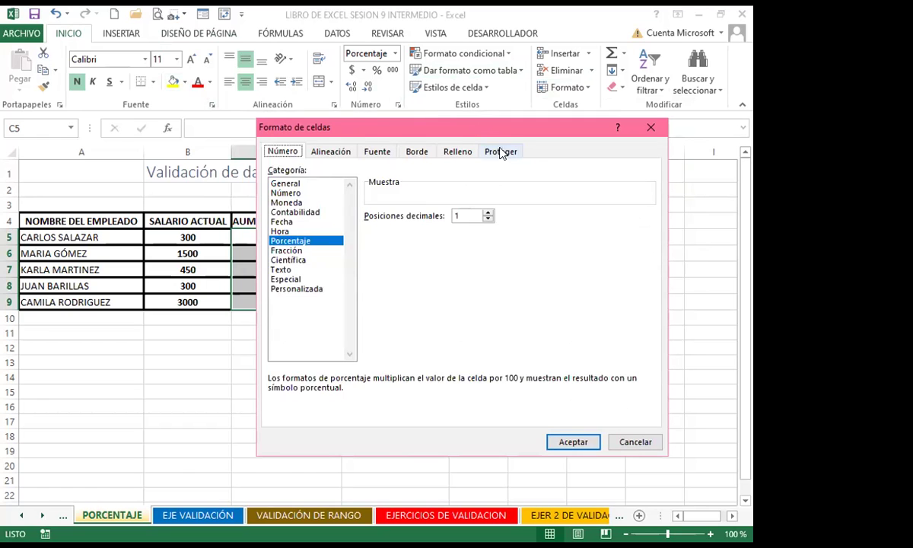
left_click(651, 129)
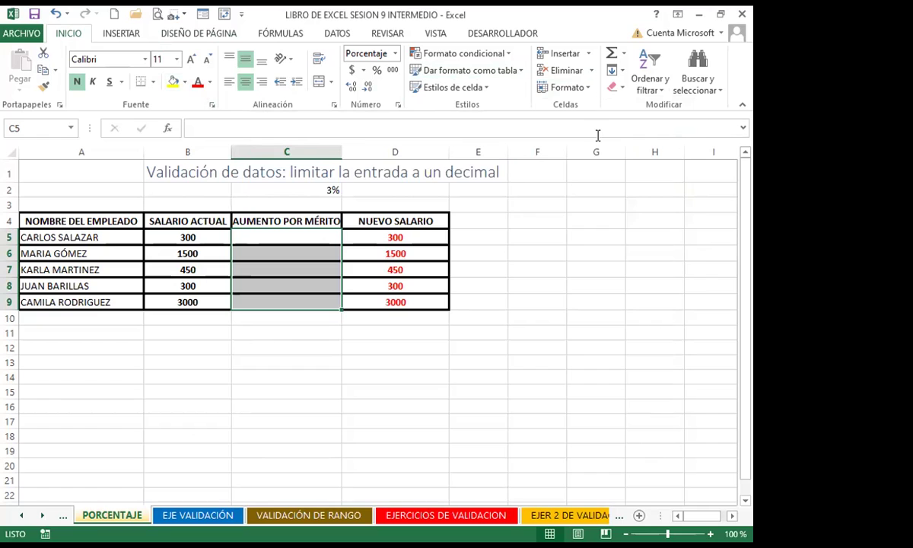
left_click(584, 88)
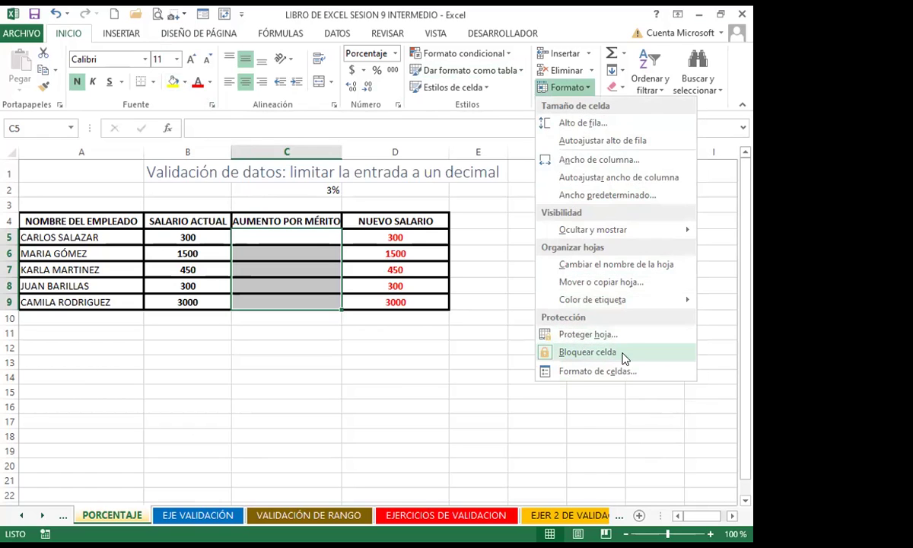
Uncheck Bloqueada on the Proteger tab of Format Cells for C5:C9
left_click(587, 371)
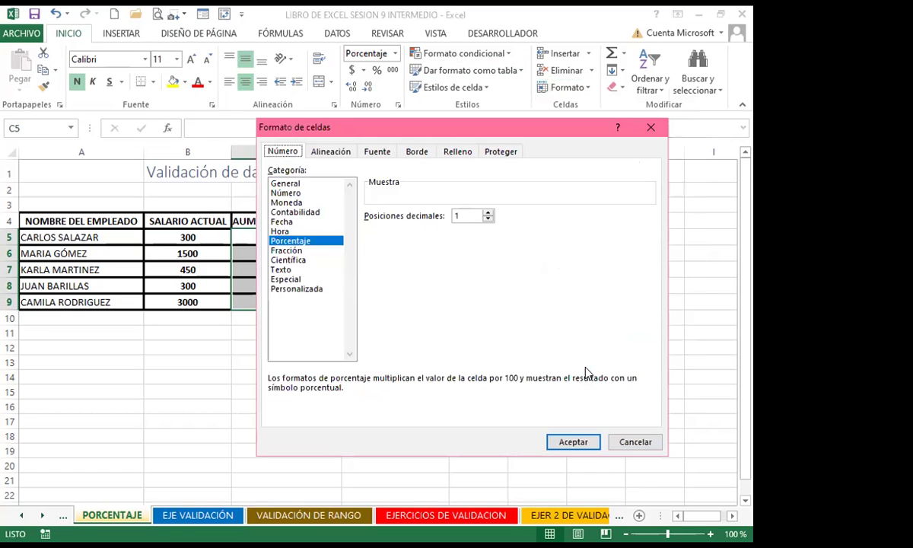
left_click(502, 152)
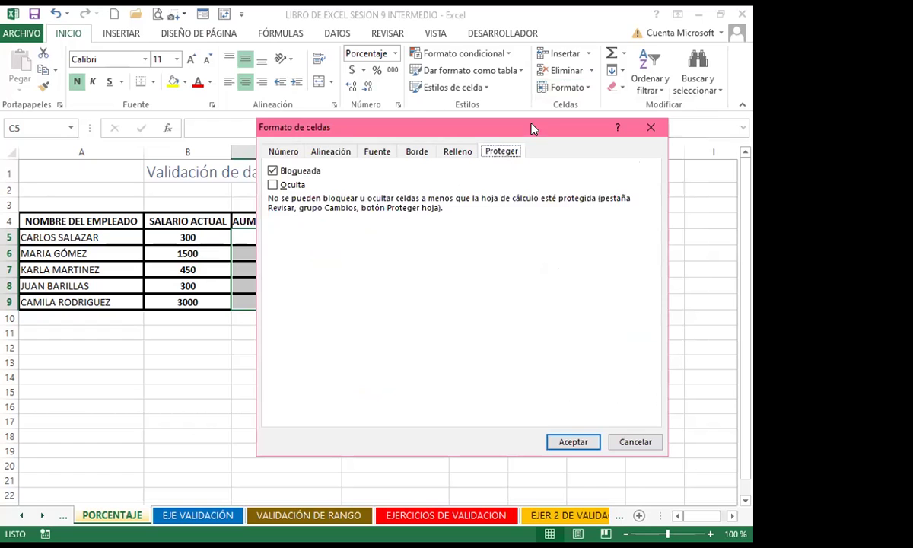
left_click_drag(408, 118, 287, 107)
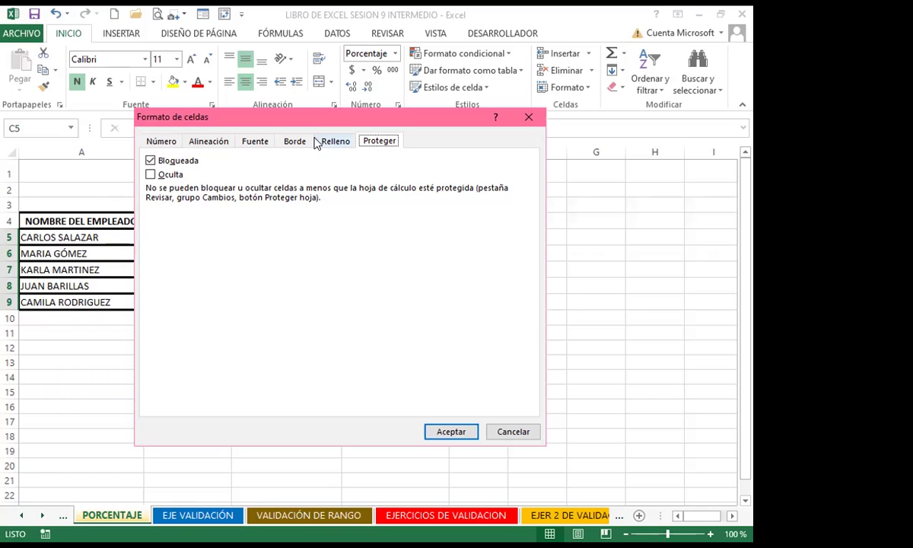
left_click_drag(320, 120, 513, 124)
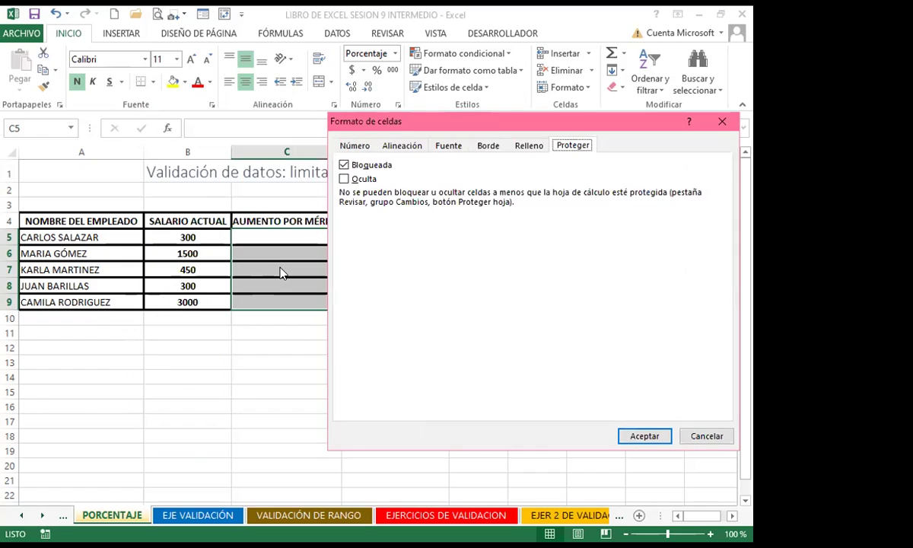
left_click(344, 165)
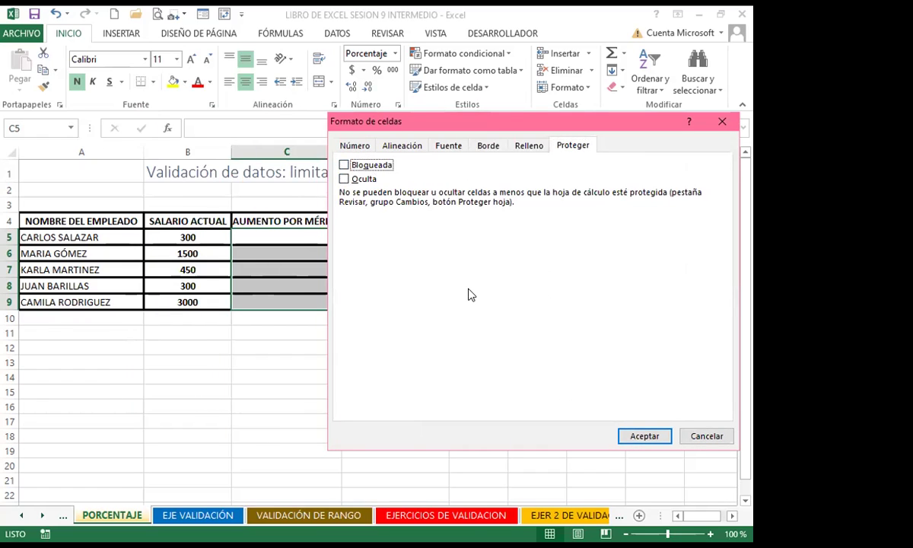
left_click(645, 439)
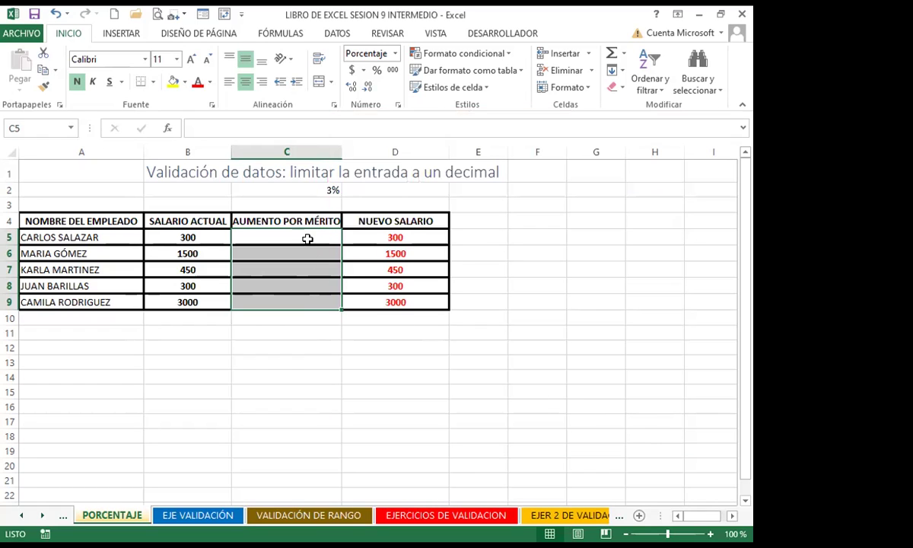
left_click(306, 236)
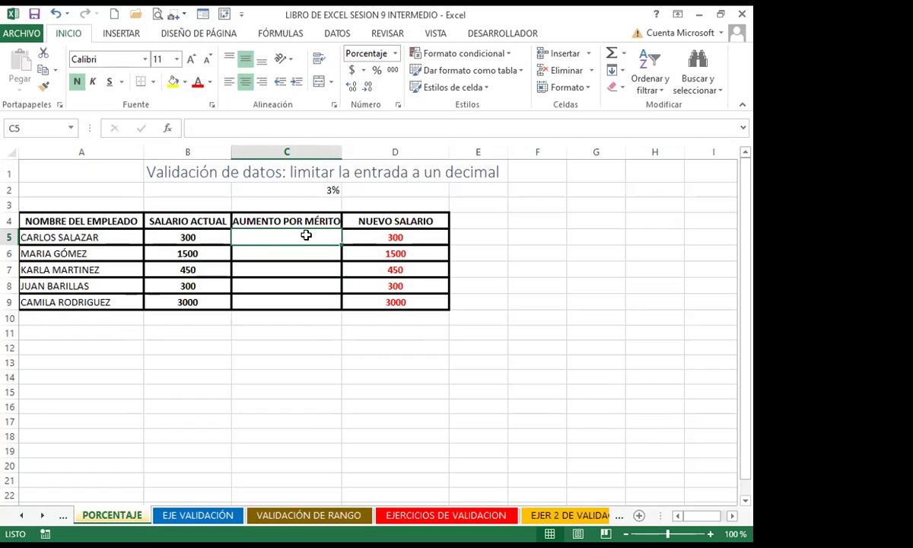
left_click(388, 33)
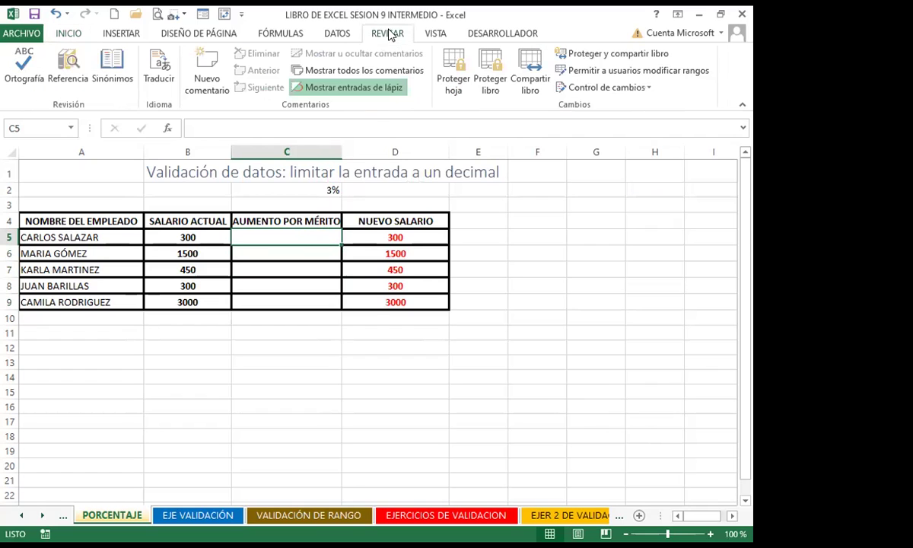
Protect the PORCENTAJE sheet with Proteger hoja, entering and confirming a password
left_click(454, 63)
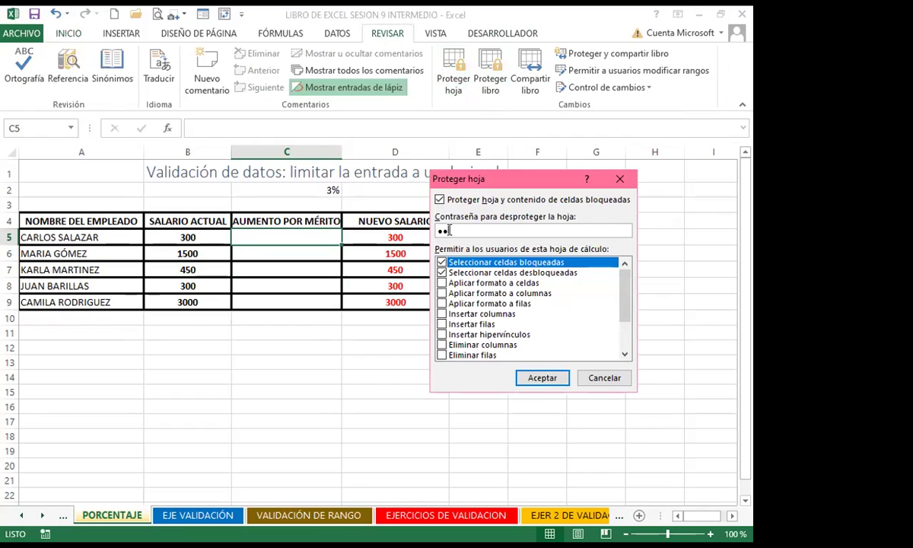
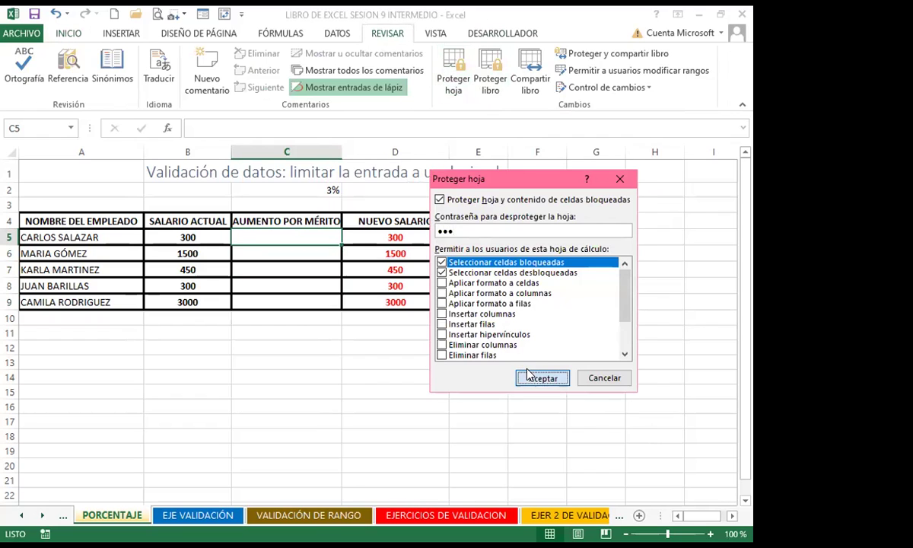
left_click(542, 377)
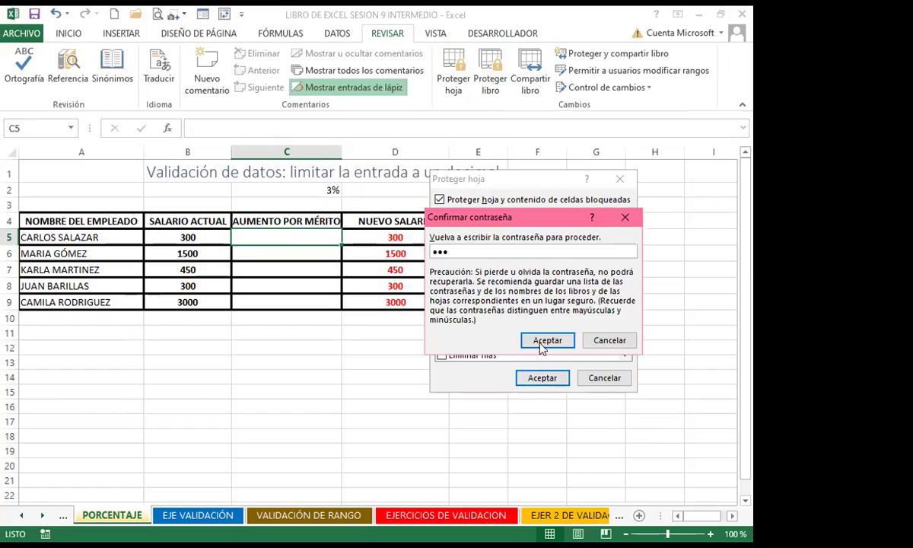
left_click(544, 341)
left_click(347, 358)
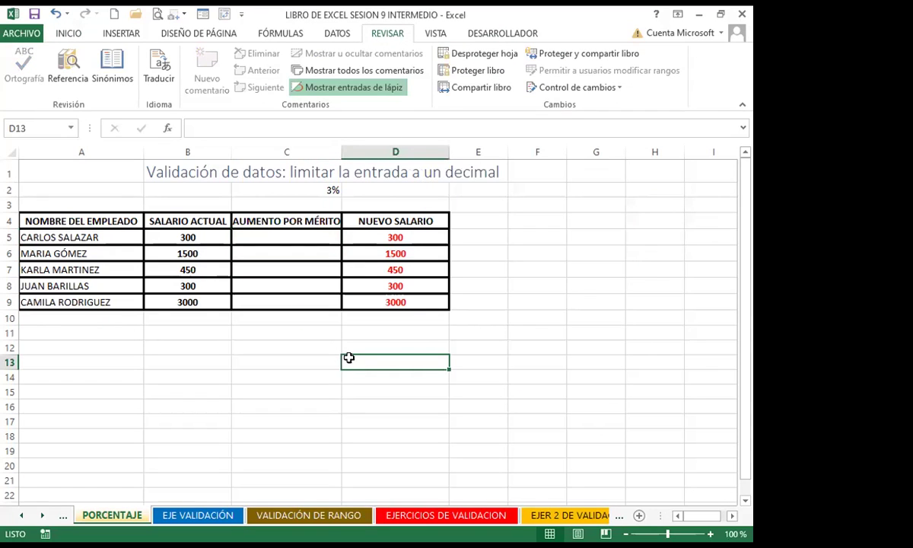
left_click(450, 287)
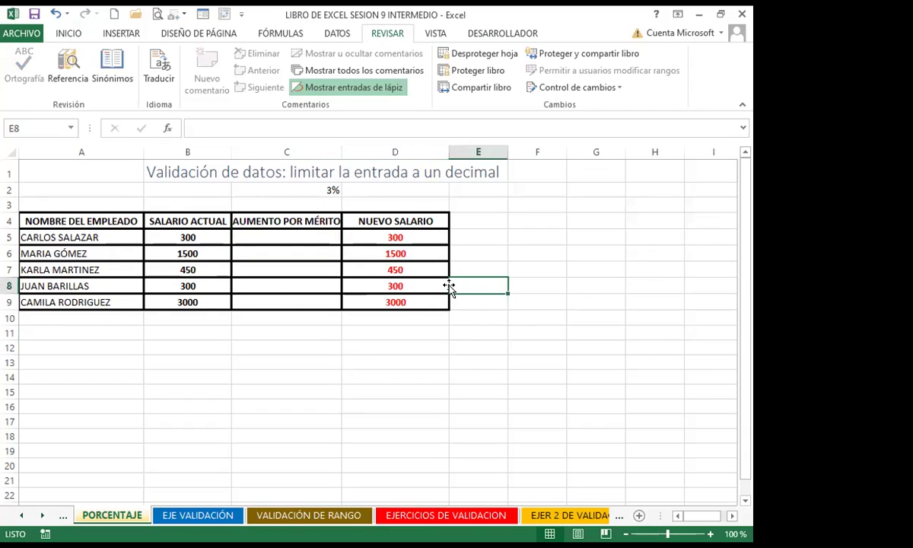
Show the DATOS ribbon and select cell C5
left_click(337, 35)
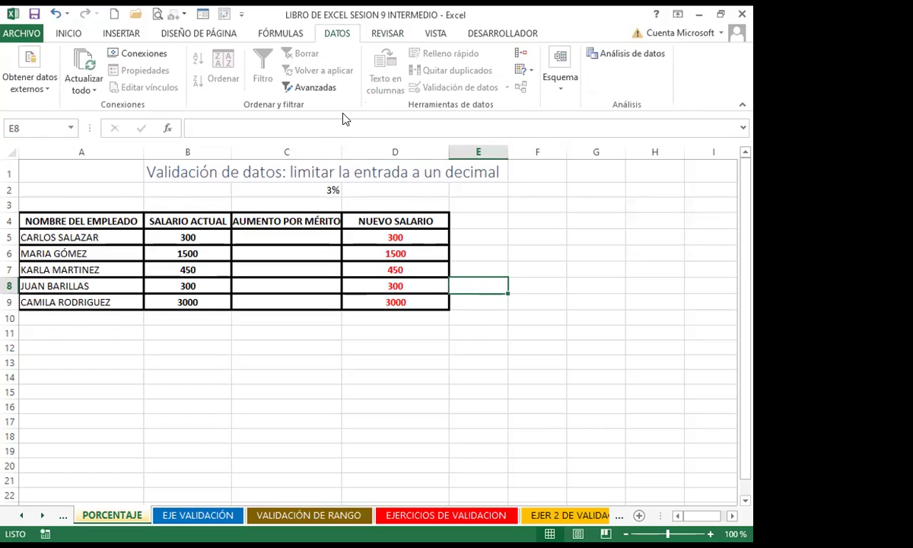
left_click(274, 236)
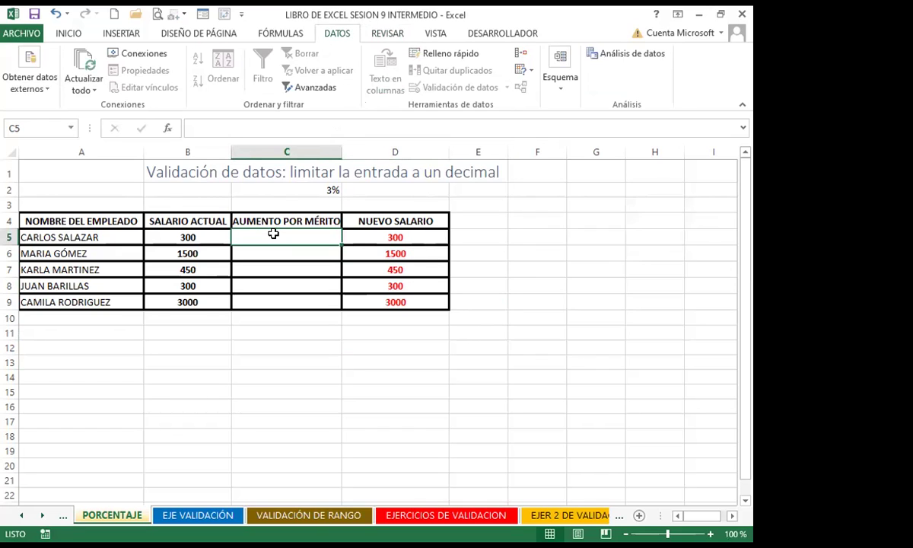
Enter 2 as C5's merit raise and 1 as C6's
type("2")
key("Return")
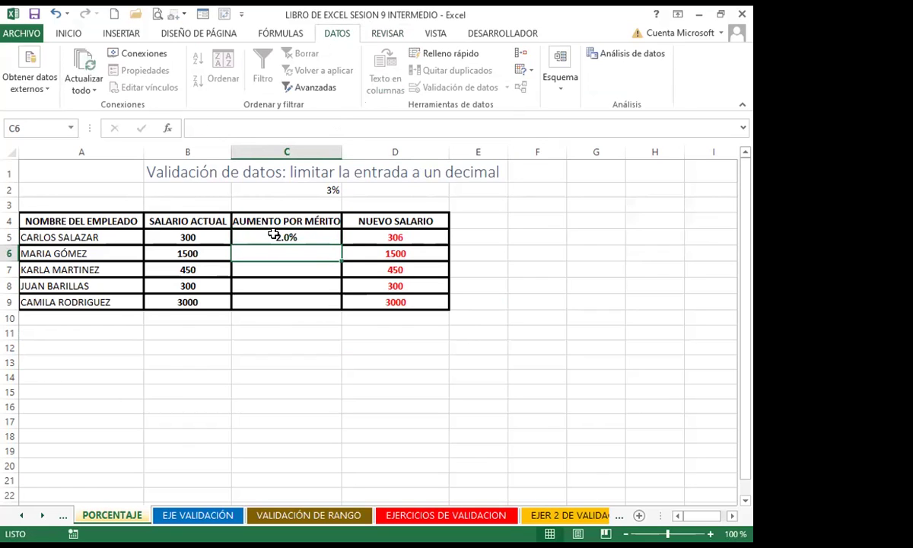
type("1")
key("Return")
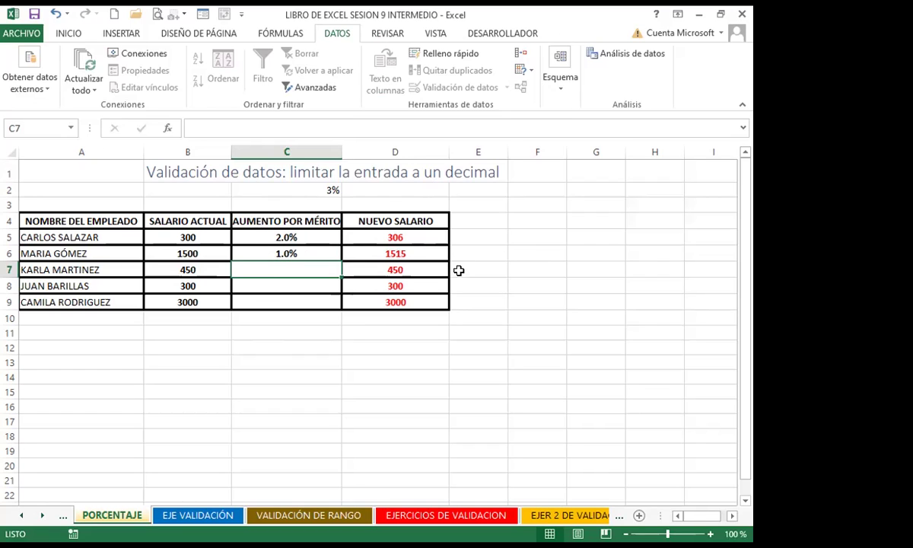
left_click(387, 32)
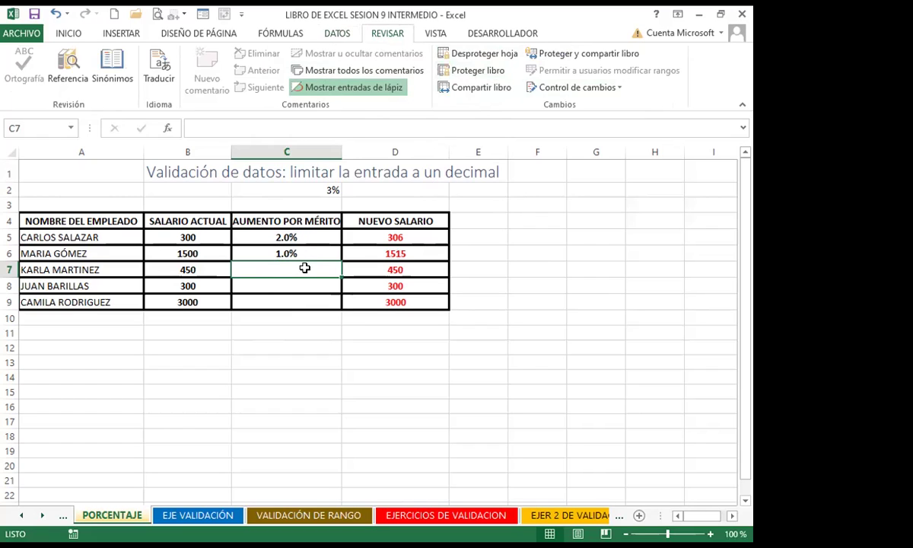
Enter 2.5 as C7's merit raise after 5% and 3 are rejected
type("5%")
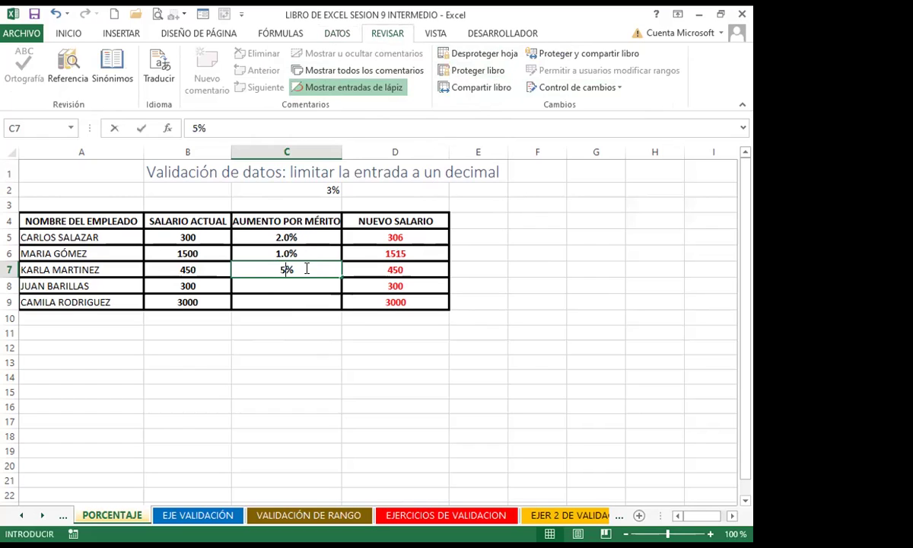
key("Return")
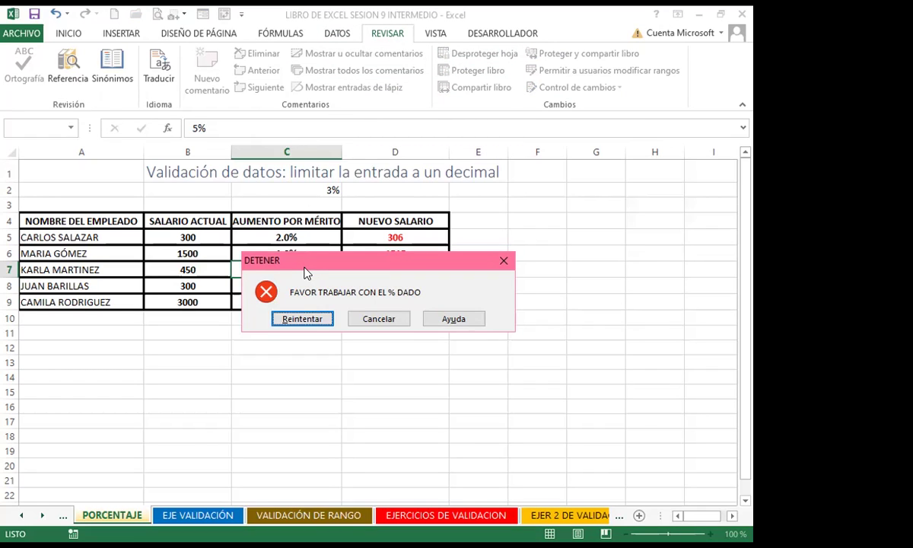
left_click(304, 319)
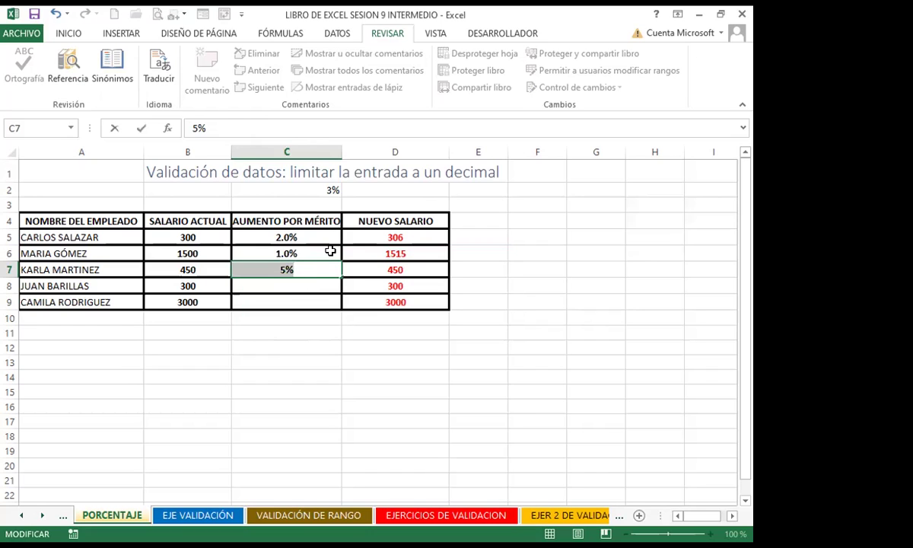
type("3")
key("Return")
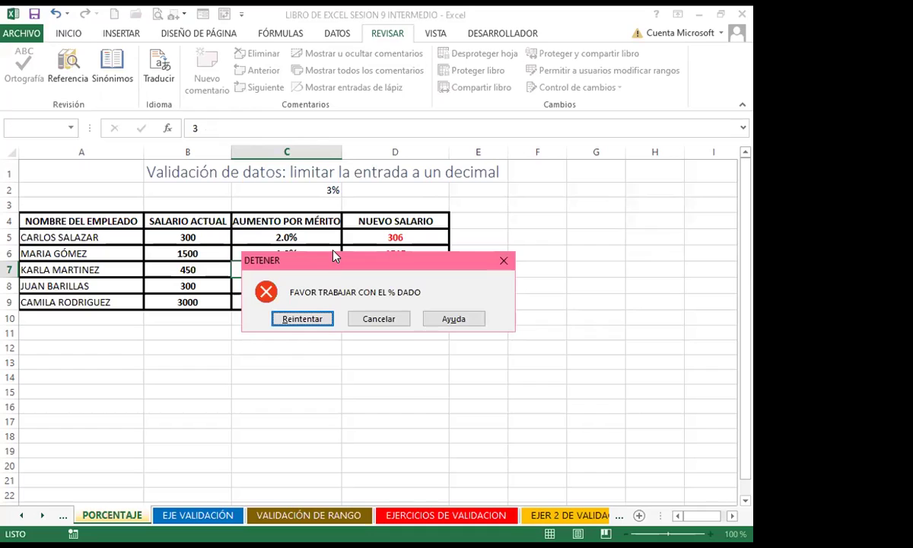
left_click(505, 261)
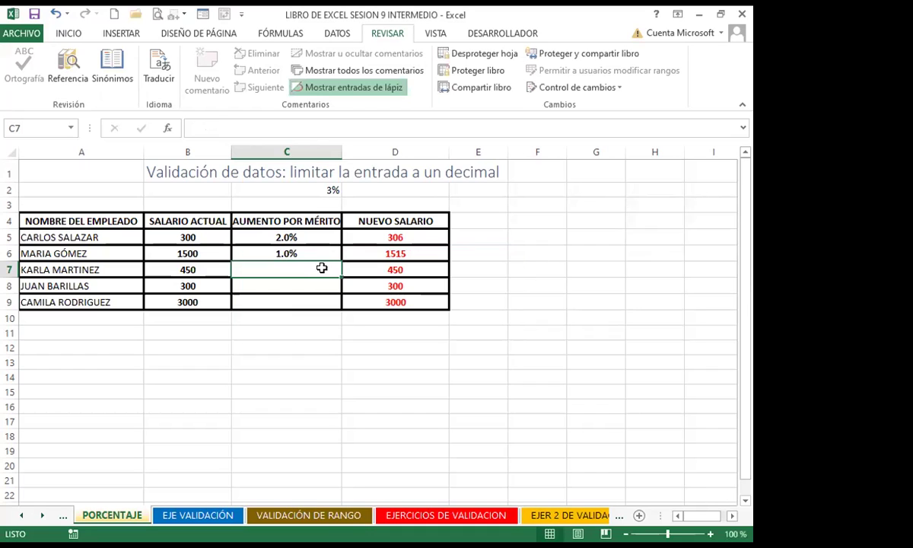
type("2.5")
key("Return")
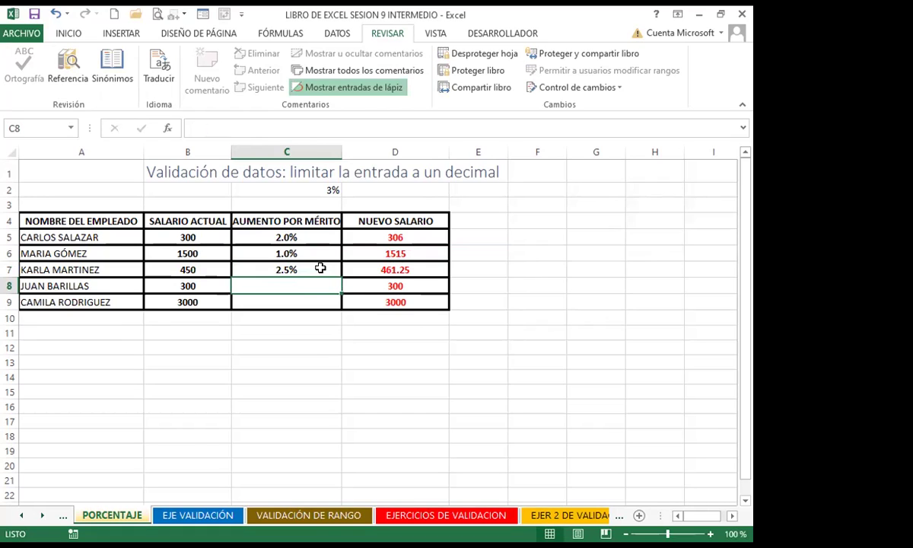
left_click(316, 392)
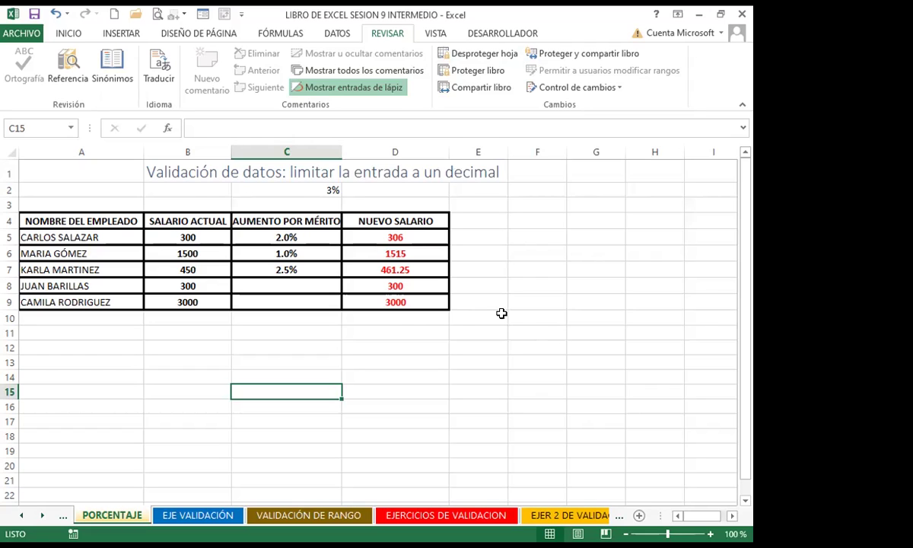
Enter a 1% raise in C8 and cancel the rejected 4 entry in C9
left_click(315, 284)
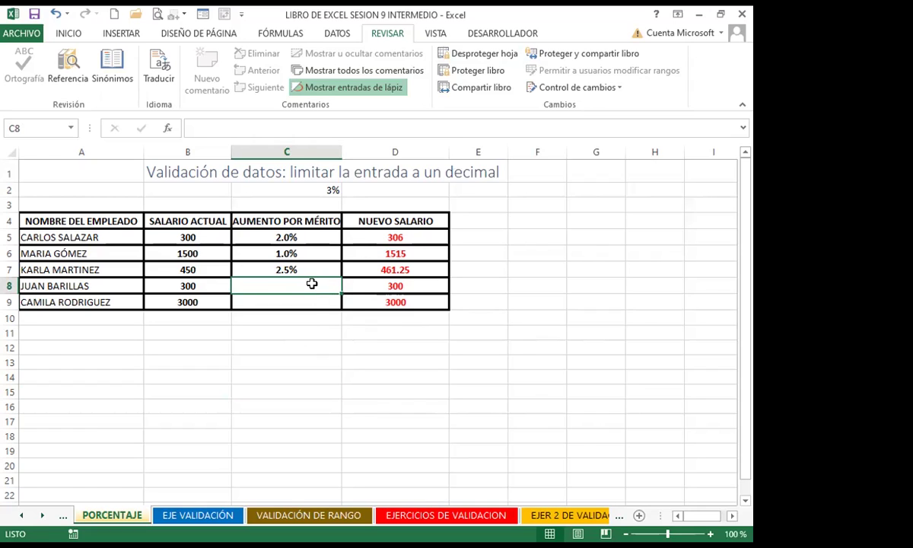
type("1")
key("Return")
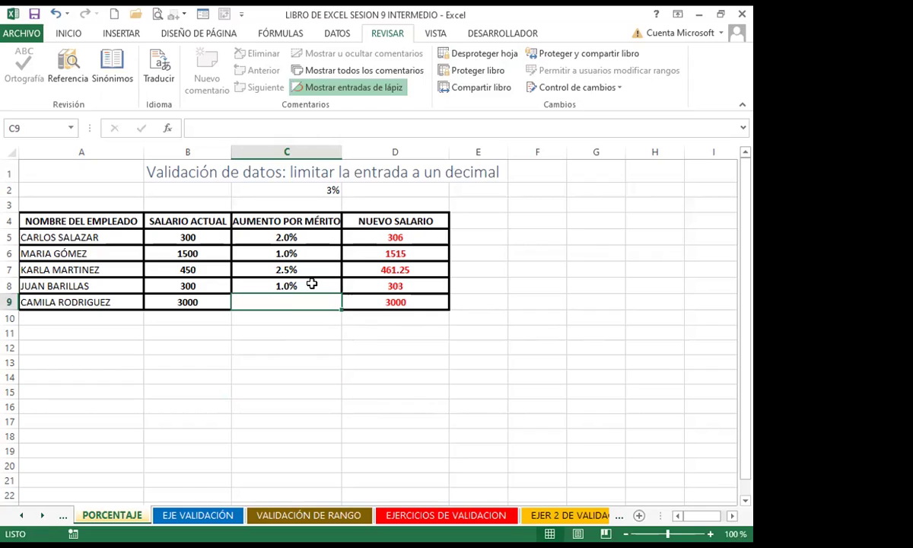
type("4")
key("Return")
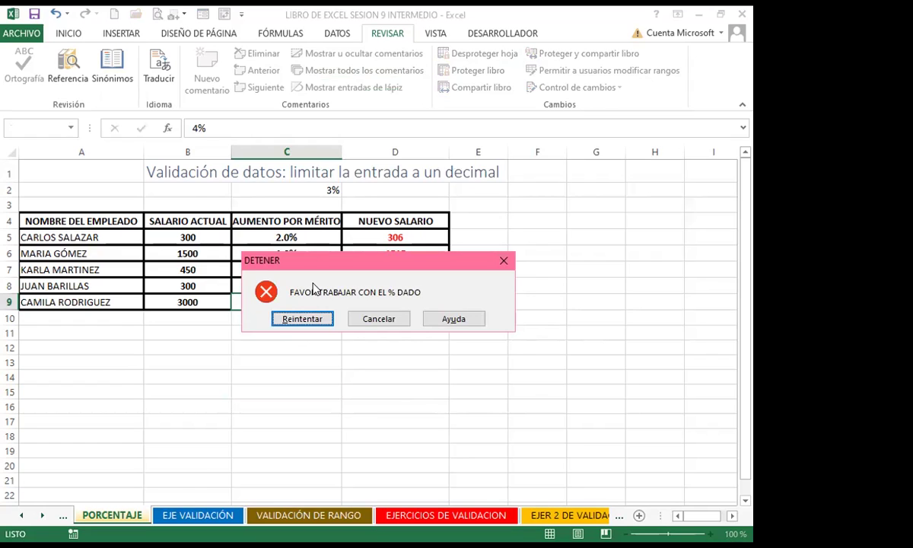
left_click(503, 261)
left_click(310, 252)
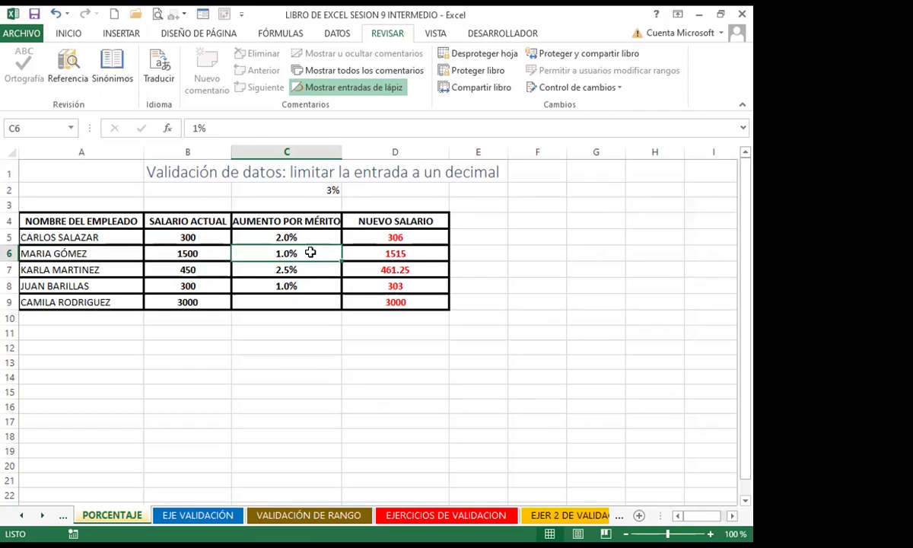
Bring the LIBRO DE EXCEL INTERMEDIO_ PARA TRABAJAR_PROTEGER window to the front from the taskbar
left_click(432, 517)
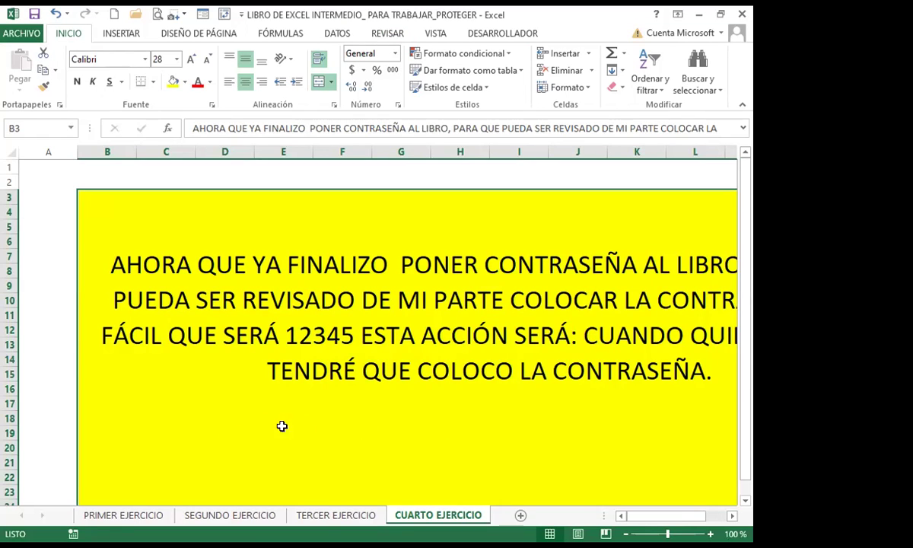
Open the PRIMER EJERCICIO sheet and scroll right to the note in J1
left_click(137, 516)
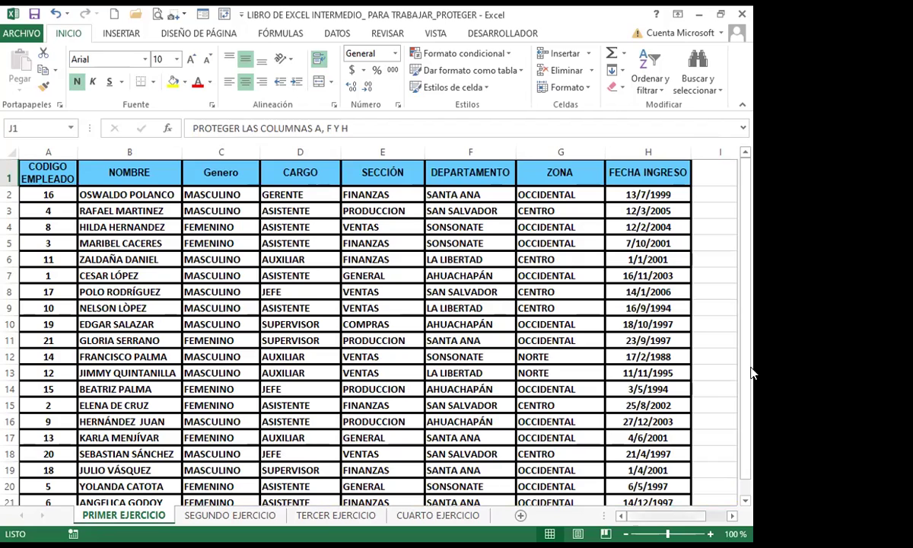
left_click_drag(670, 520, 709, 516)
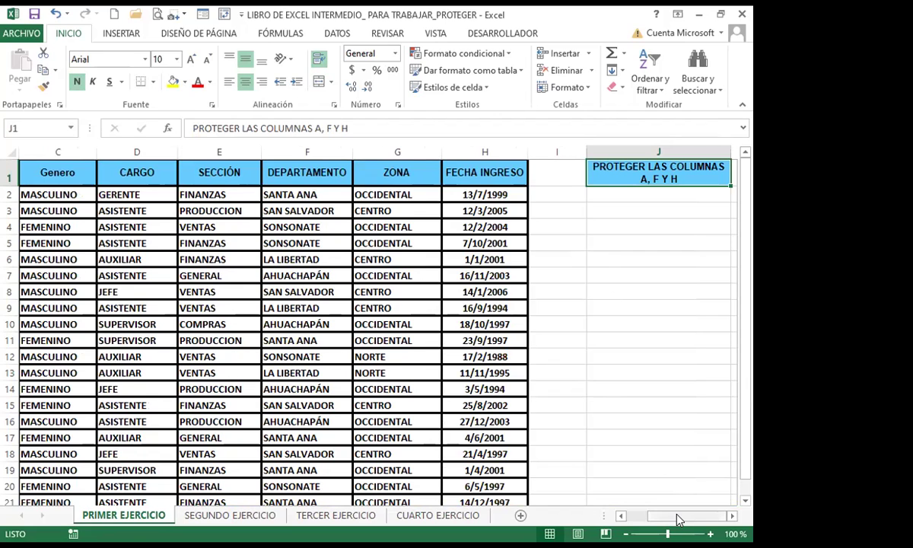
scroll(453, 477, "left", 2)
left_click(58, 151)
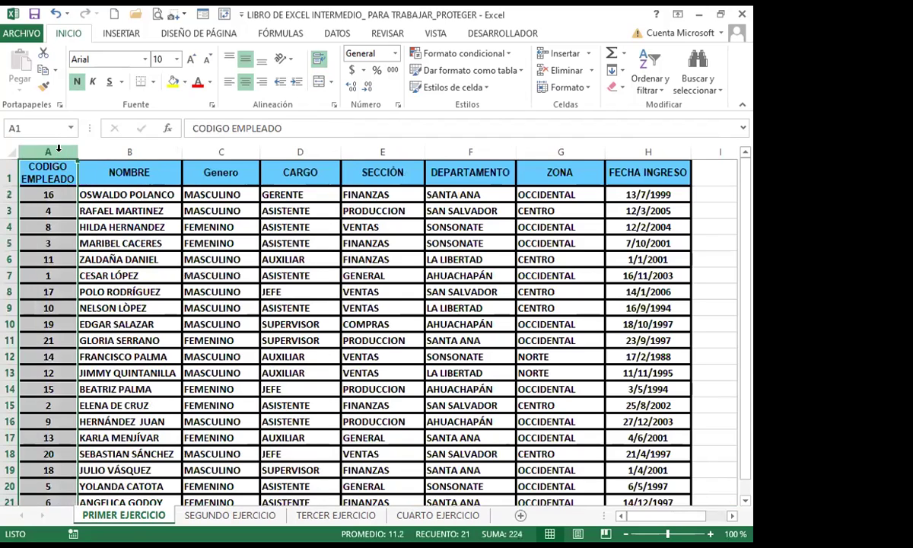
left_click(456, 163, "ctrl")
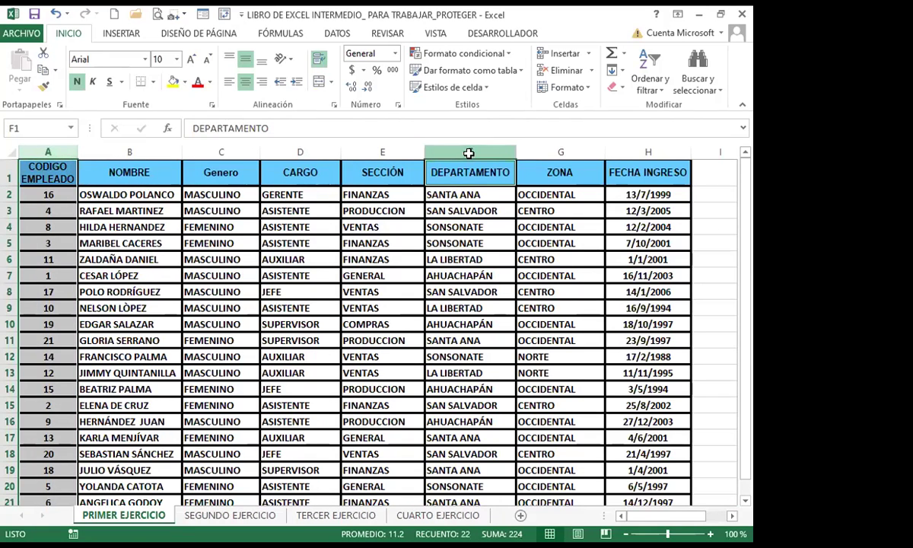
left_click(468, 153, "ctrl")
left_click(656, 150, "ctrl")
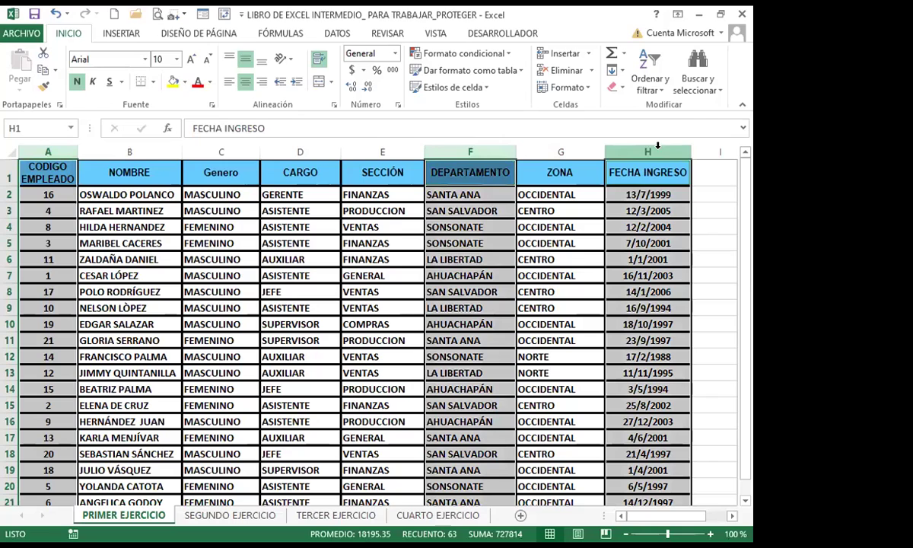
left_click(310, 308)
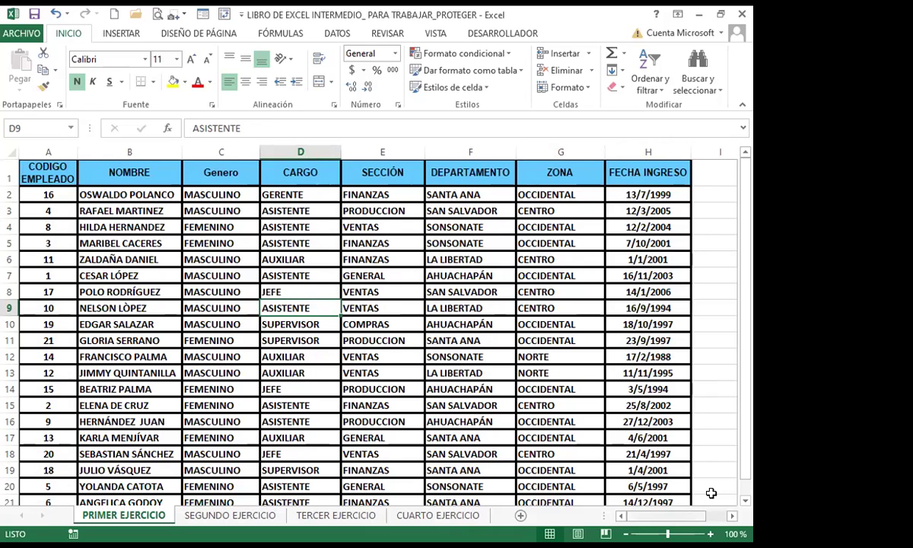
scroll(711, 493, "right", 2)
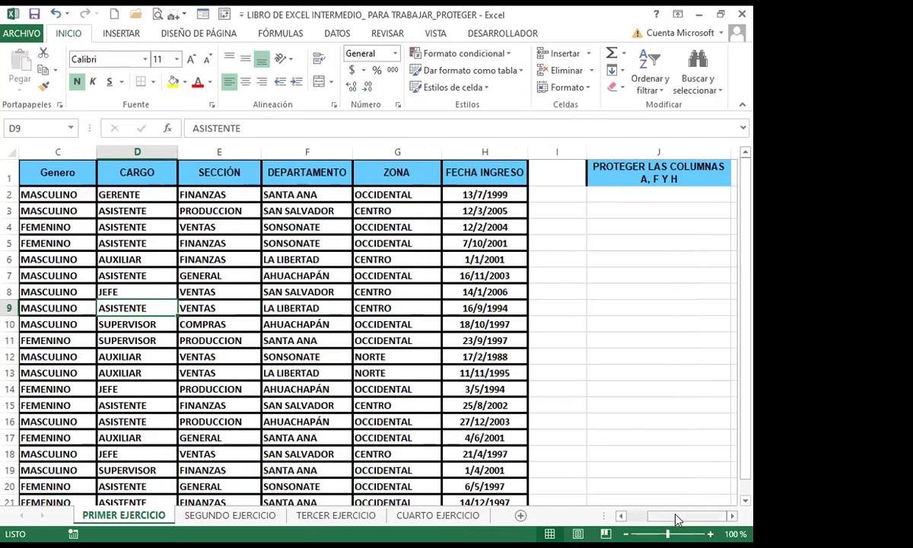
left_click_drag(677, 520, 634, 517)
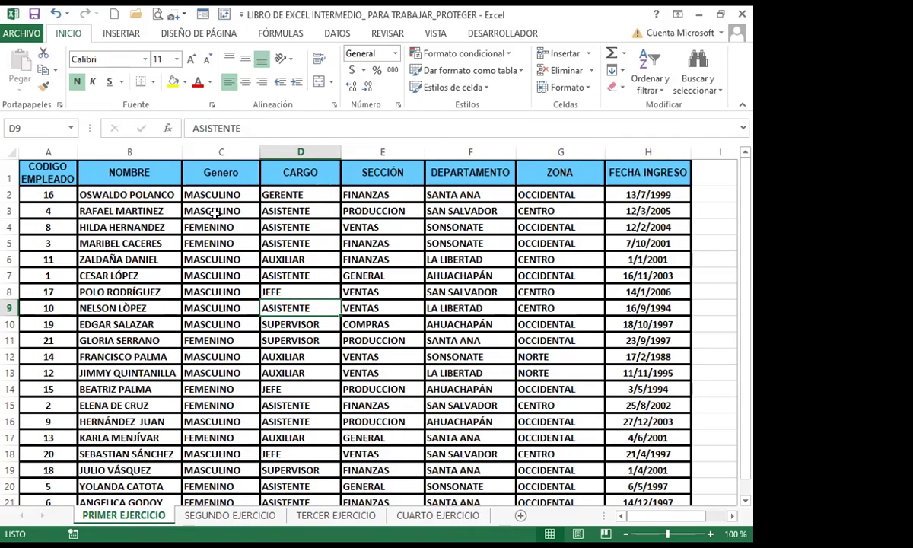
left_click(47, 152)
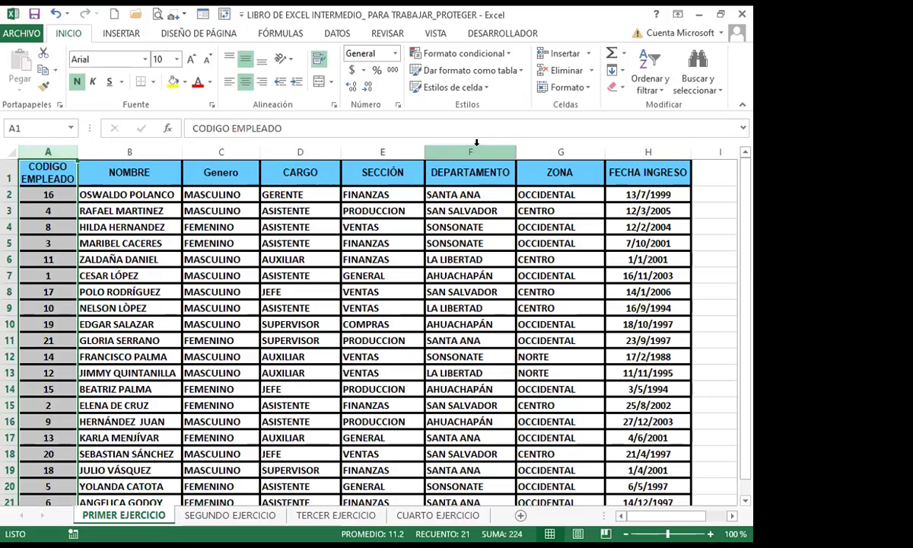
left_click(469, 152, "ctrl")
left_click(635, 149, "ctrl")
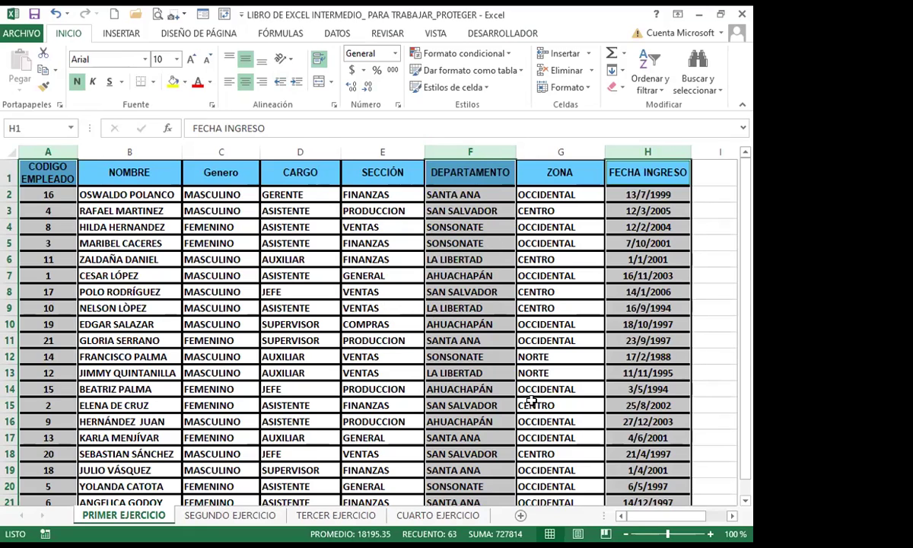
scroll(594, 176, "right", 2)
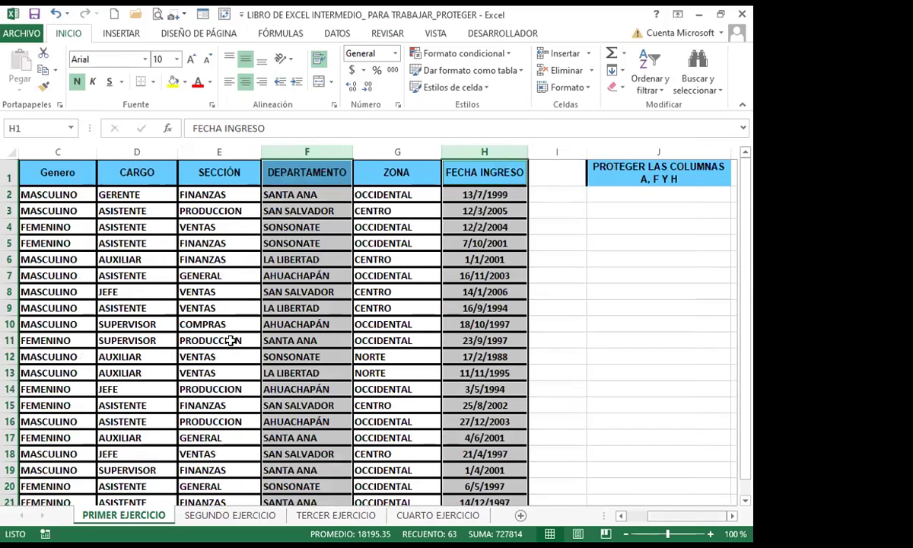
scroll(217, 320, "left", 2)
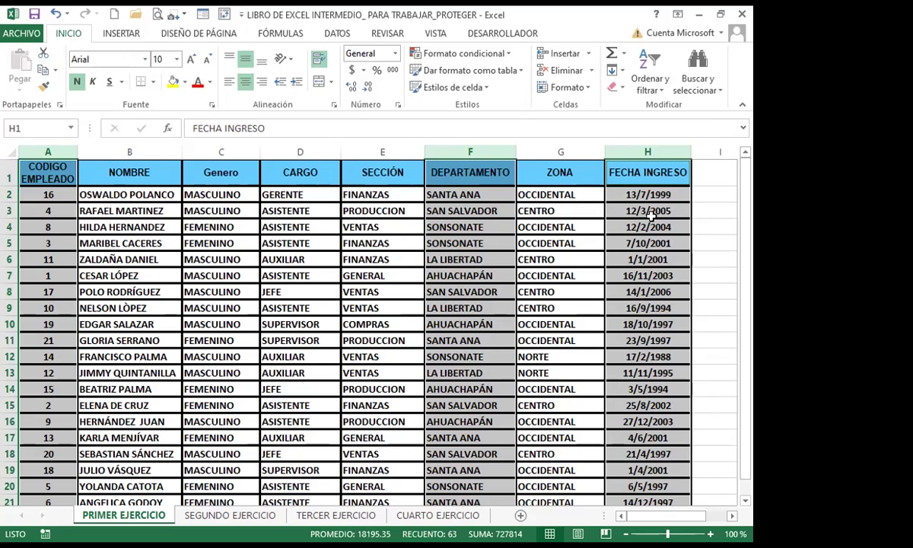
left_click(279, 223)
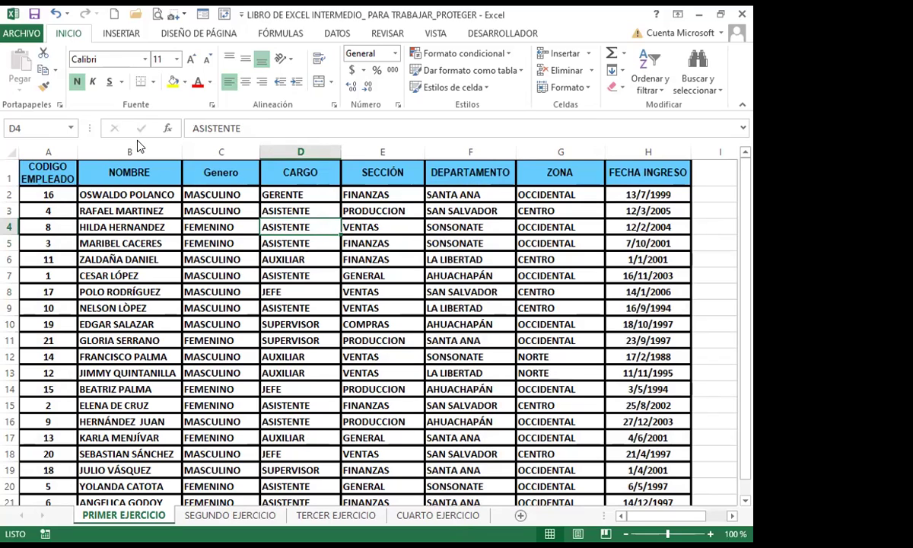
Select columns B through F and column I onward
left_click_drag(130, 152, 131, 152)
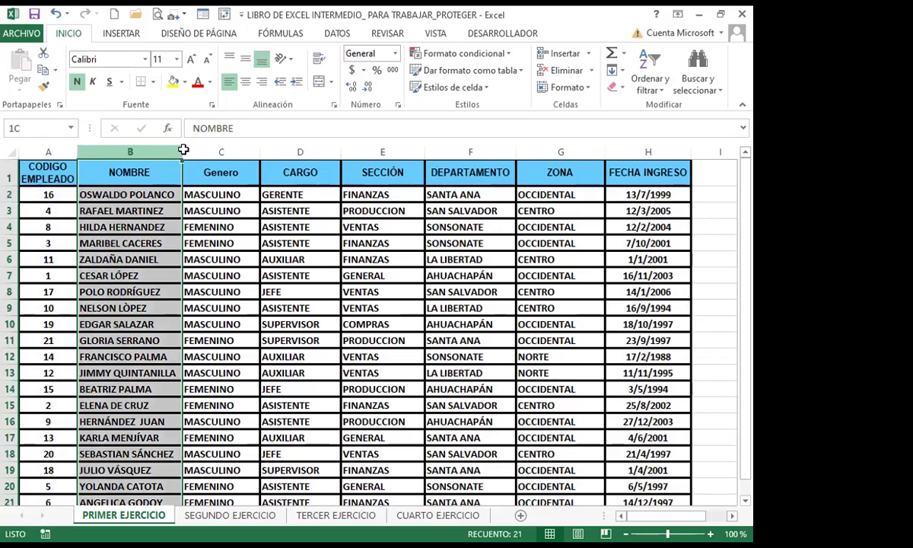
left_click(457, 172, "shift")
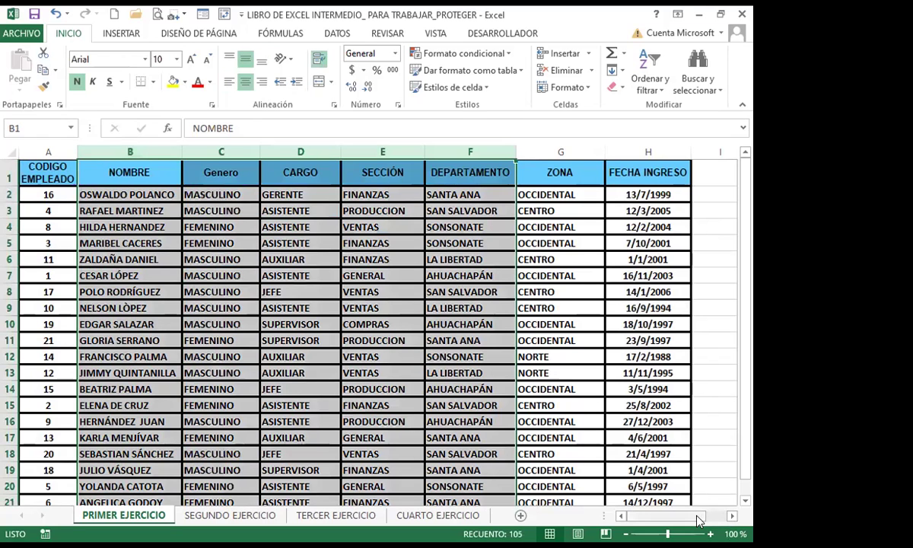
left_click_drag(699, 520, 742, 520)
left_click(564, 151)
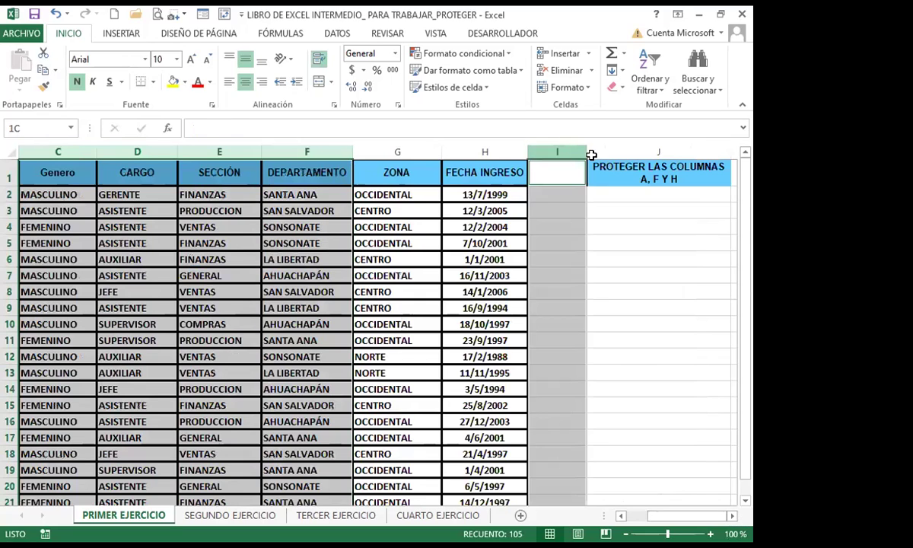
left_click_drag(750, 187, 752, 205)
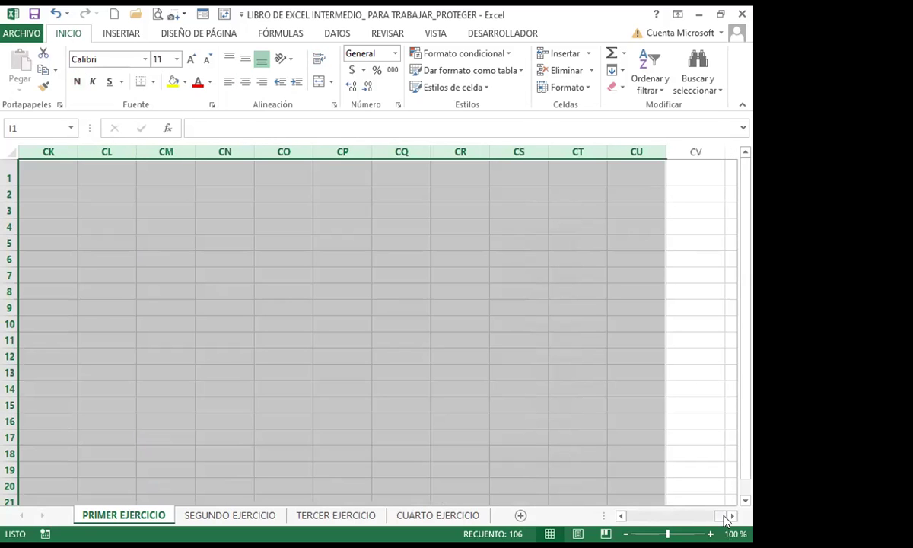
Scroll back to cell B1 and switch to the REVISAR ribbon tab
scroll(727, 520, "left", 15)
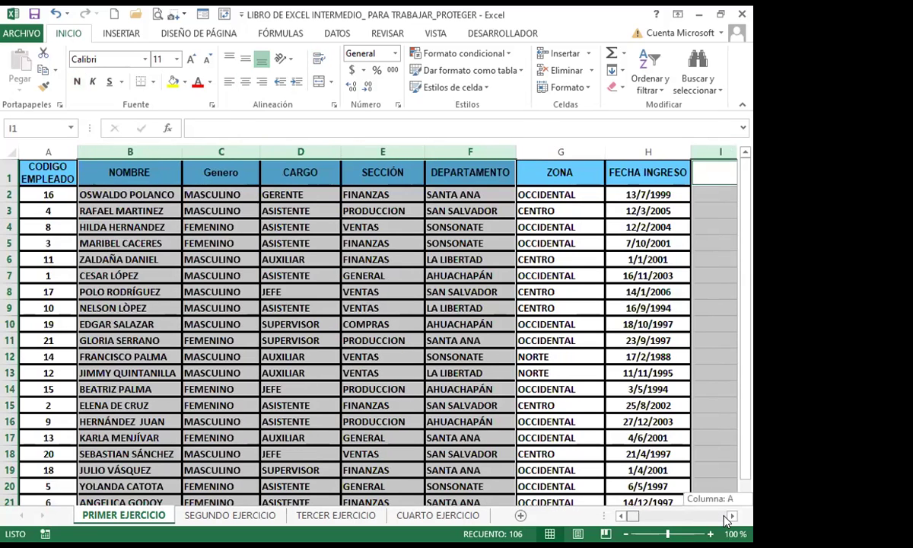
left_click(149, 175)
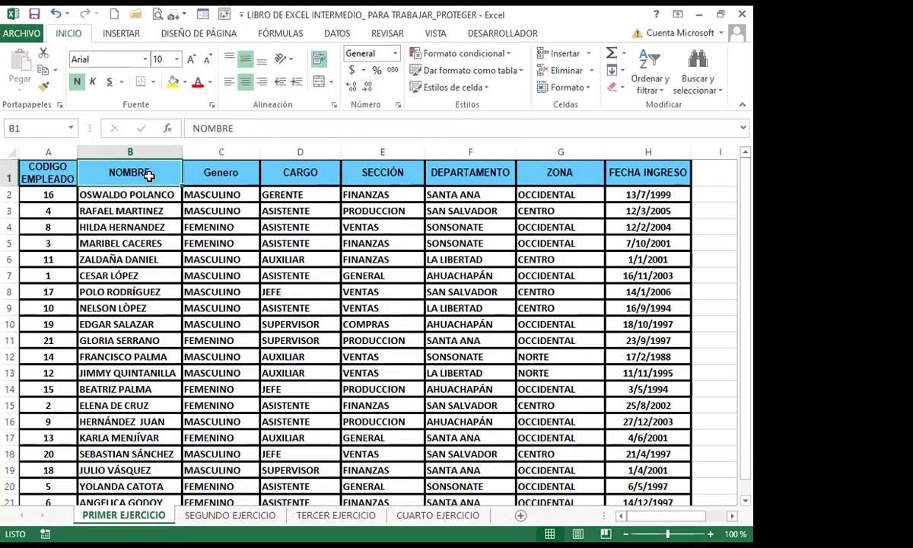
left_click(436, 36)
left_click(373, 35)
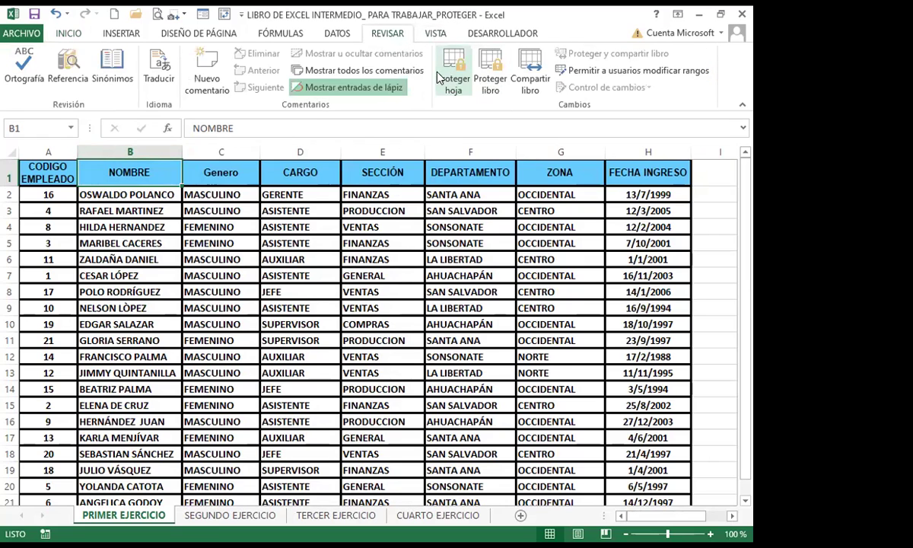
left_click(352, 193)
key("Down")
key("Down")
key("Down")
key("Down")
key("Down")
left_click(305, 174)
key("Down")
key("Down")
key("Down")
key("Down")
key("Down")
key("Down")
key("Down")
key("Down")
key("Down")
key("Down")
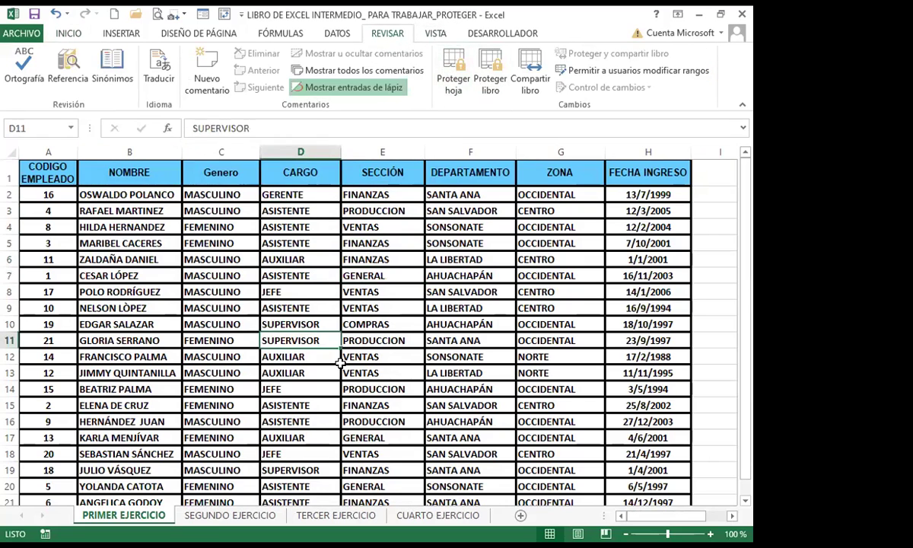
left_click(380, 276)
left_click(396, 340)
left_click(446, 340)
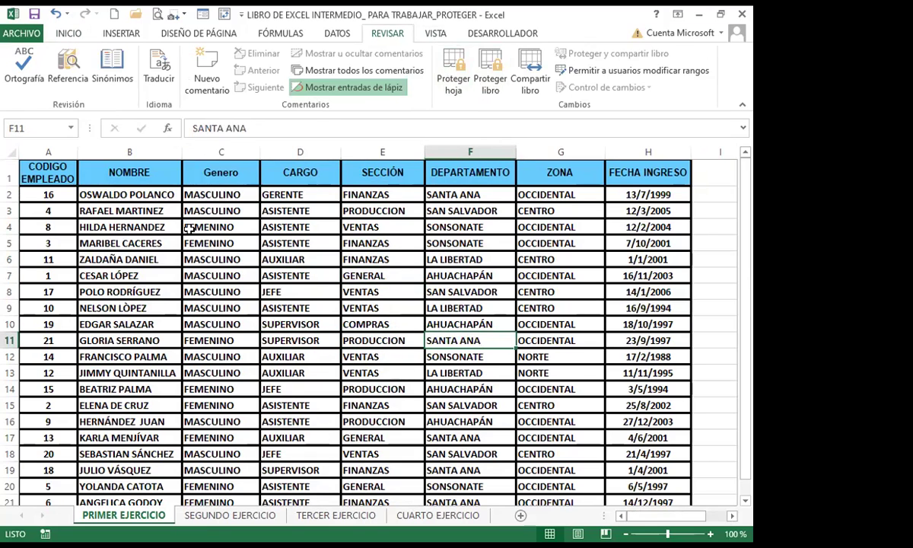
left_click(58, 150)
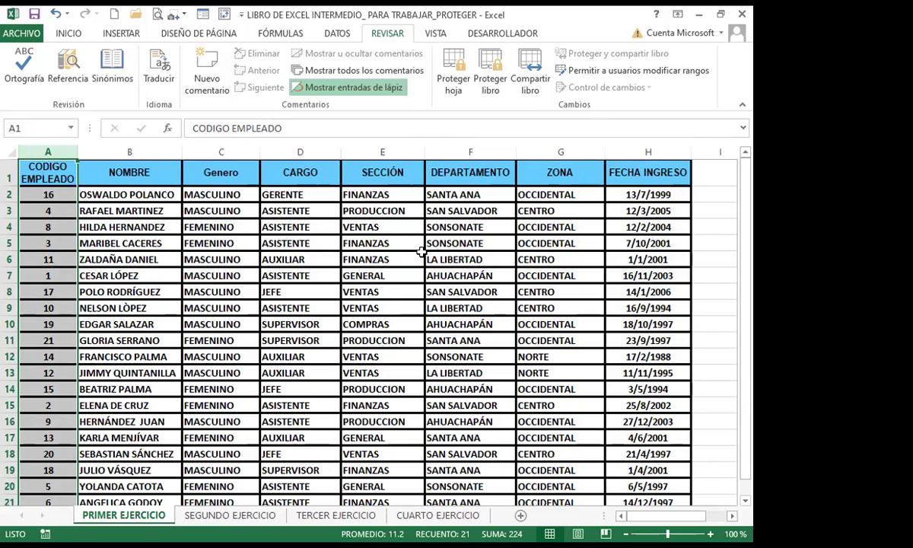
left_click_drag(126, 195, 275, 423)
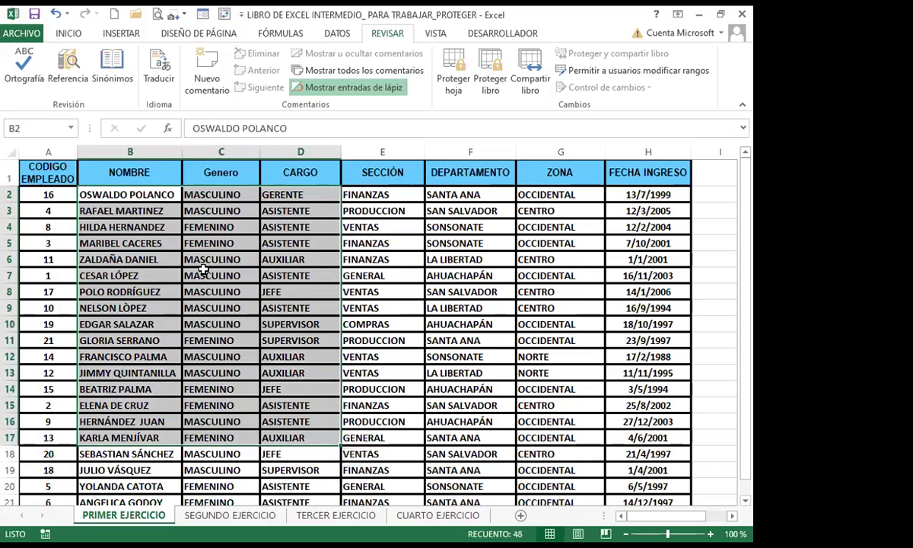
Click cells C7 and C5, then select the entire worksheet with the Select All corner
left_click(202, 274)
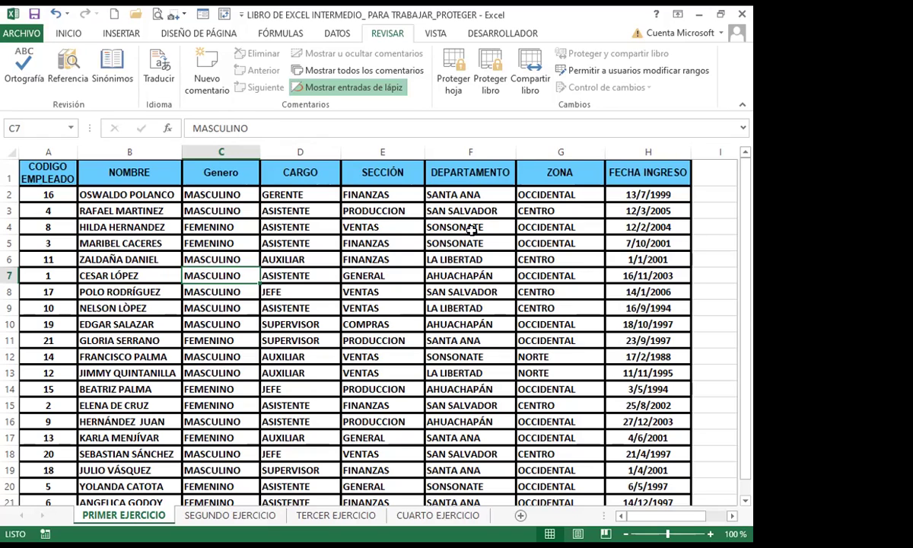
left_click(255, 242)
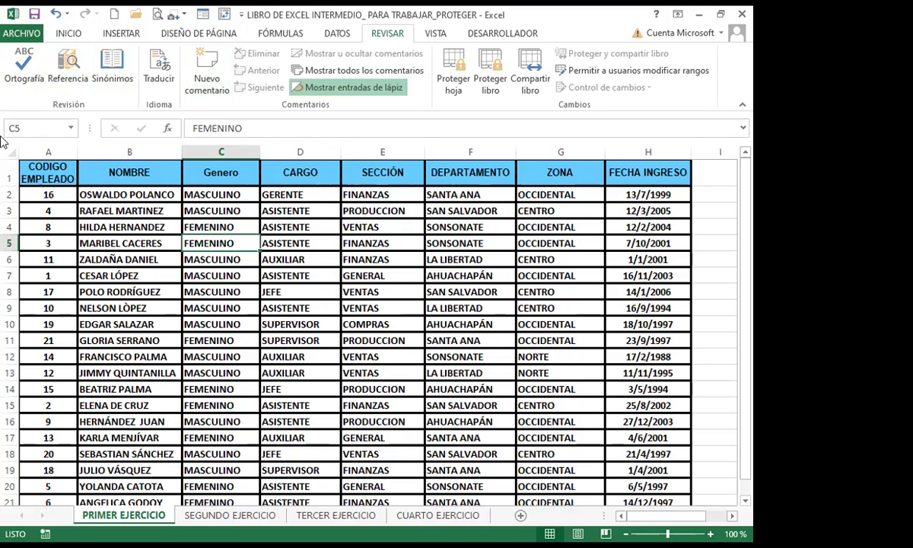
left_click(10, 150)
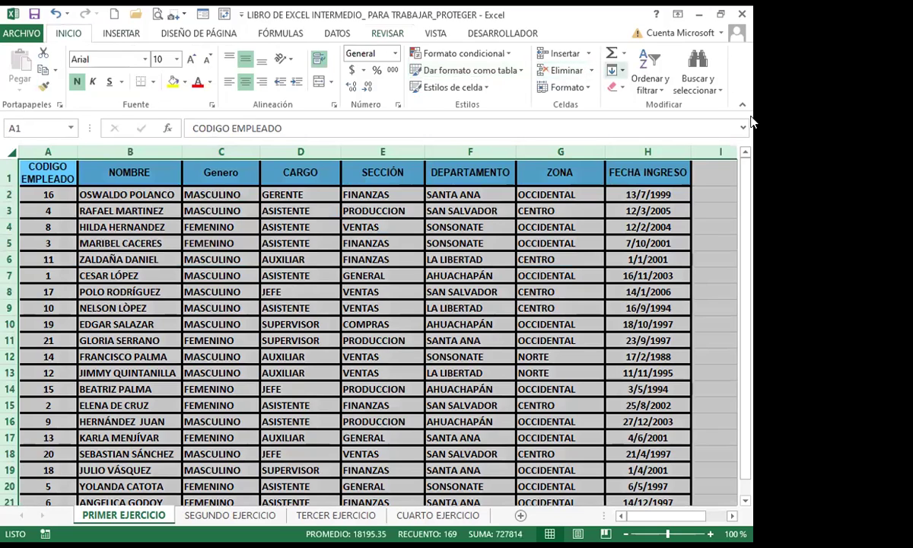
Uncheck Bloqueada for all cells in Formato de celdas > Proteger
left_click(570, 87)
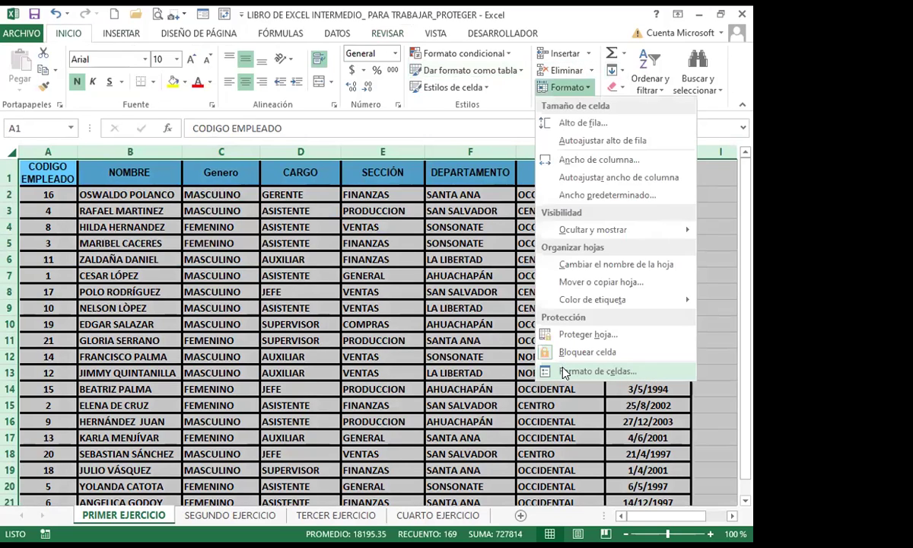
left_click(598, 371)
left_click(344, 165)
left_click(643, 436)
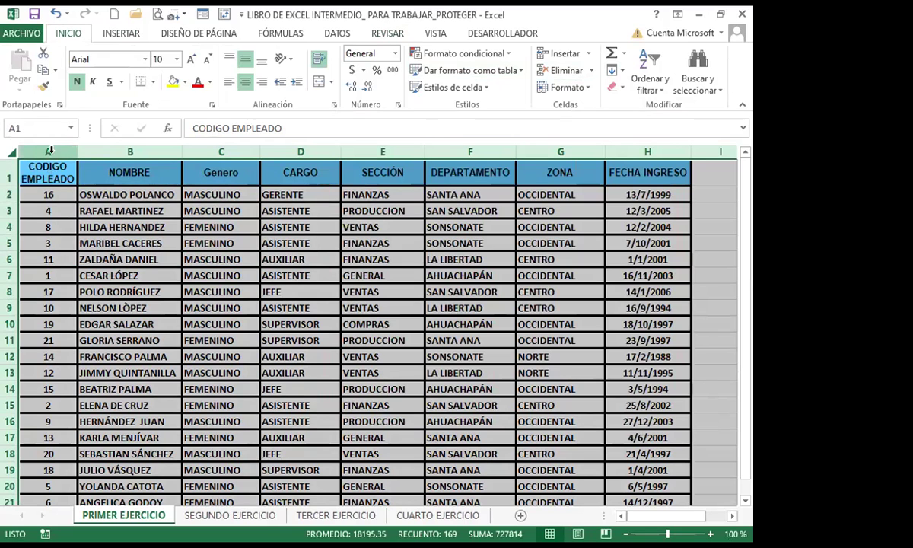
Mark columns A, F and H as Bloqueada in Formato de celdas, then go to REVISAR
left_click(59, 146)
left_click(477, 152, "ctrl")
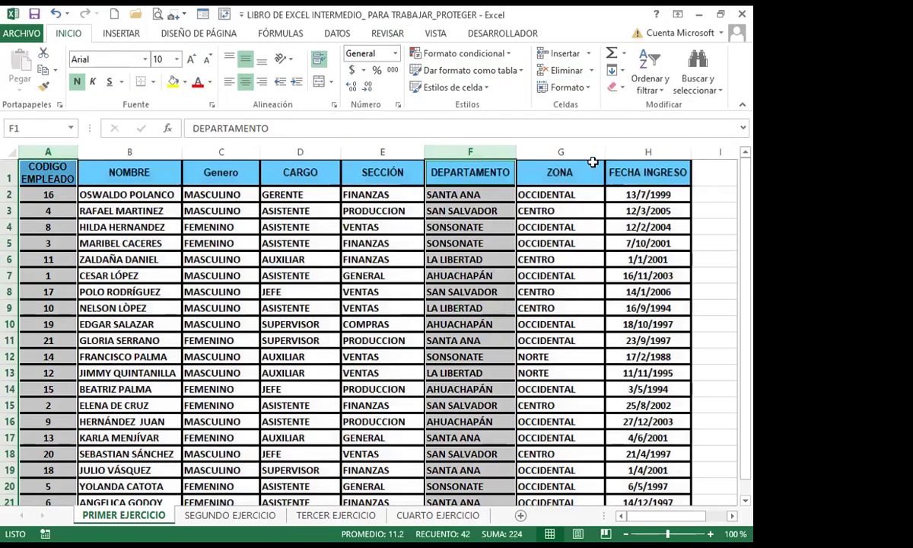
left_click(629, 151, "ctrl")
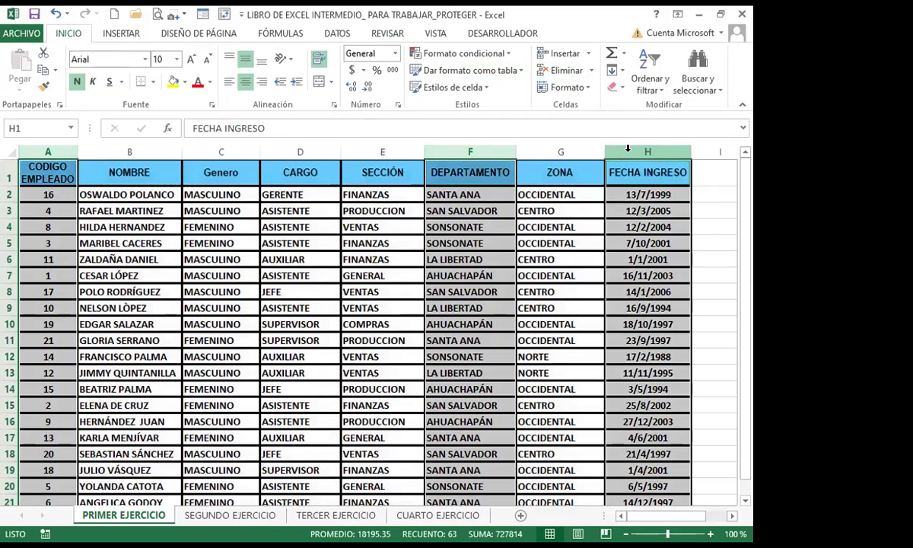
left_click(564, 86)
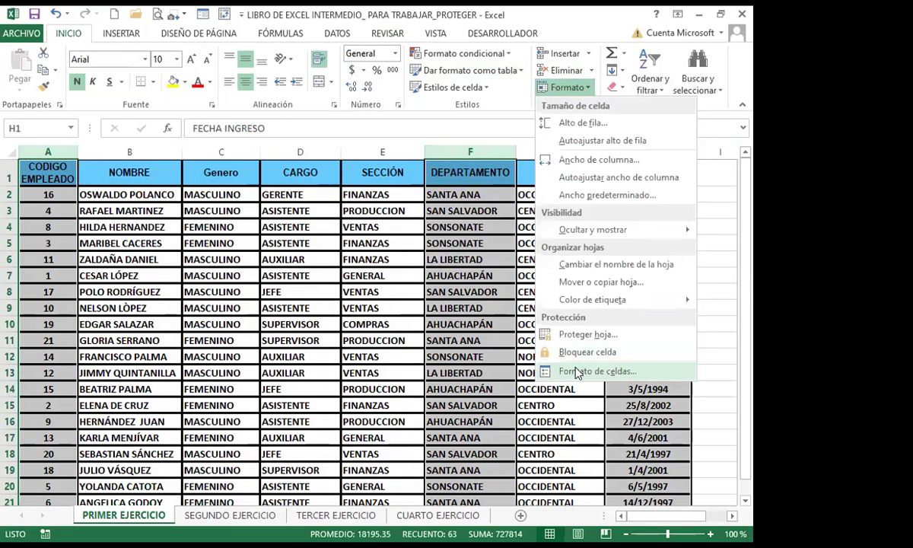
left_click(560, 370)
left_click(344, 165)
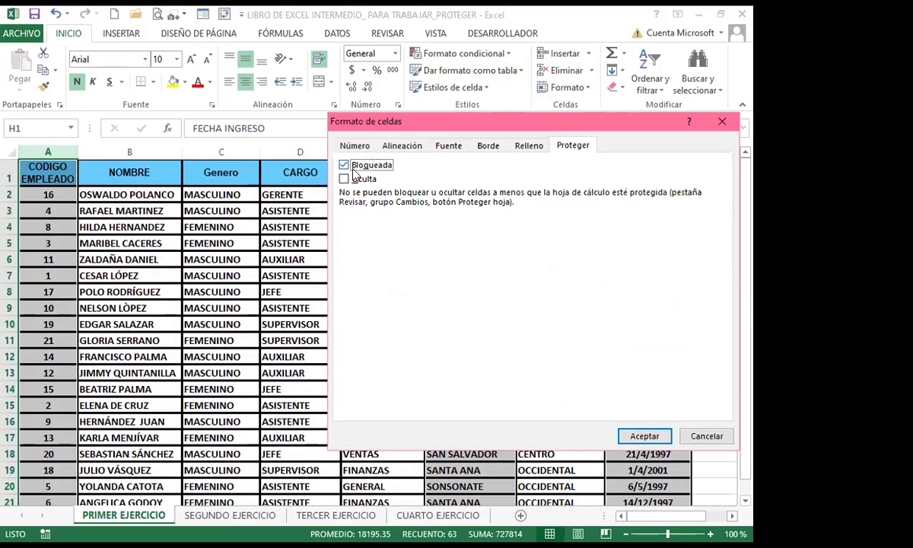
left_click(646, 437)
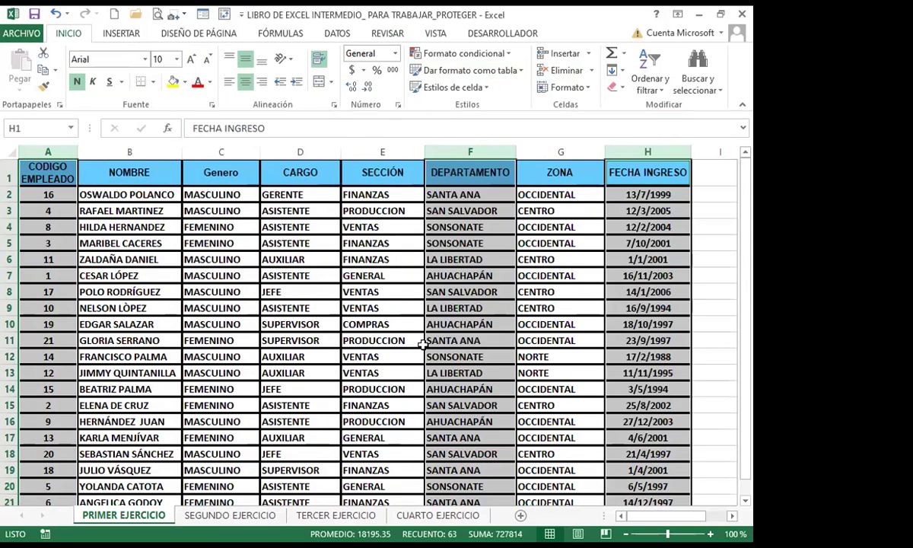
left_click(377, 291)
left_click(388, 34)
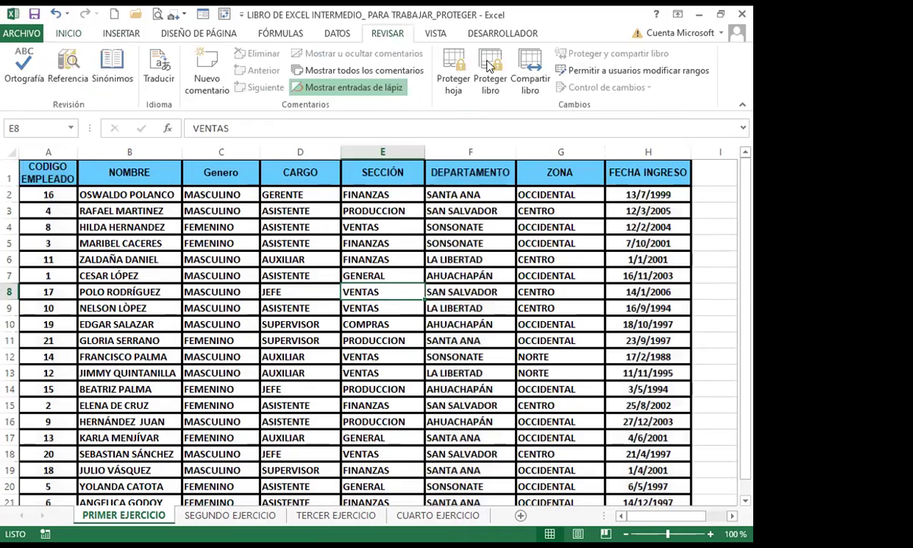
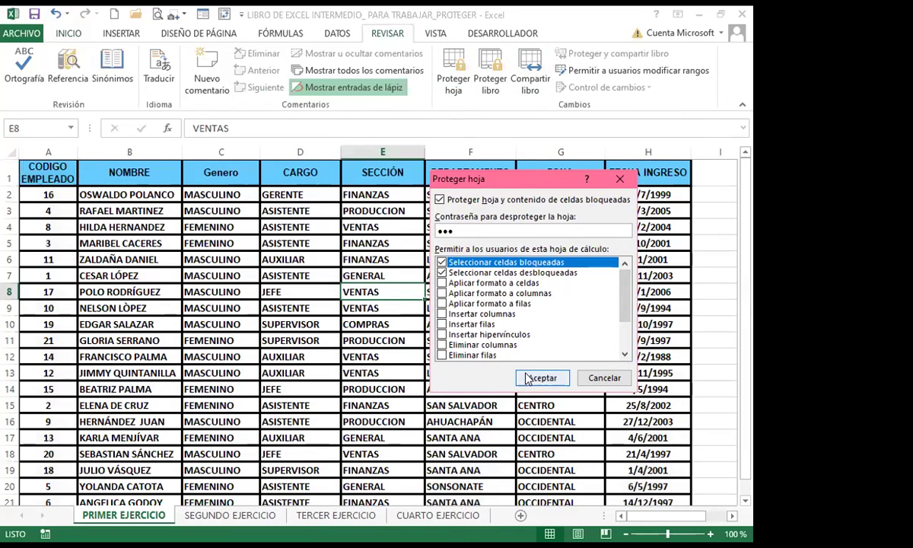
Protect the sheet with a confirmed password, then delete the names in B2:B7
left_click(529, 379)
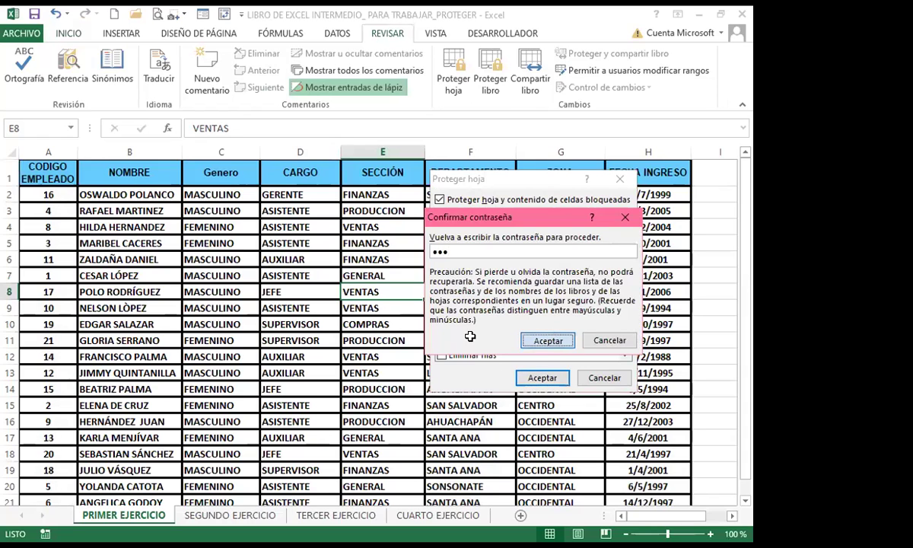
key("Return")
left_click_drag(129, 195, 130, 272)
key("Delete")
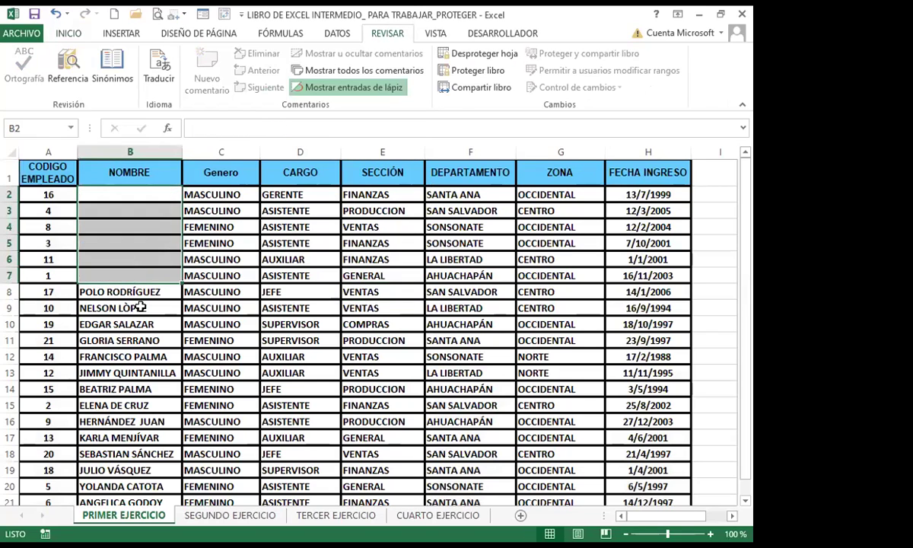
Overwrite row 9 cells B9–E9 with test text GHGF, JHGJHG and JGJ
left_click(141, 307)
type("GHGF")
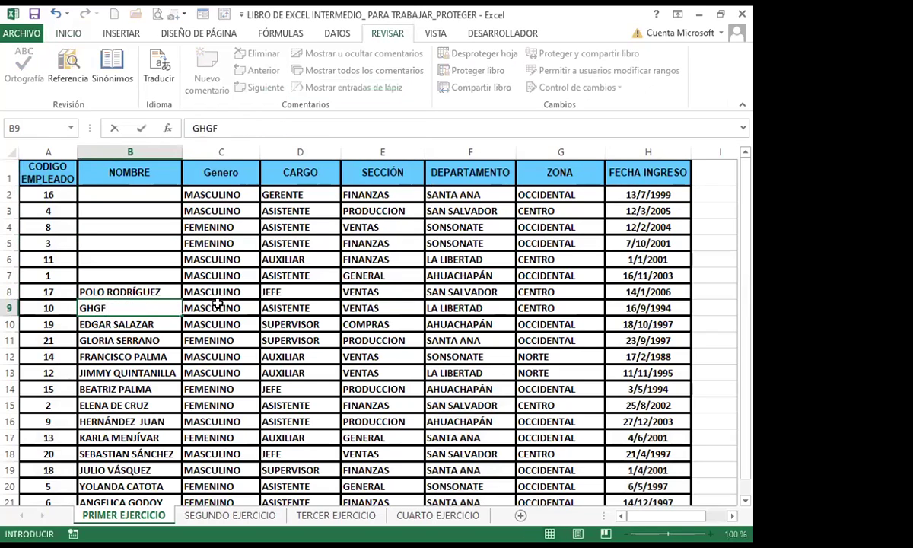
left_click(219, 304)
type("JHGJHG")
left_click(286, 305)
type("JHGJHG")
left_click(379, 303)
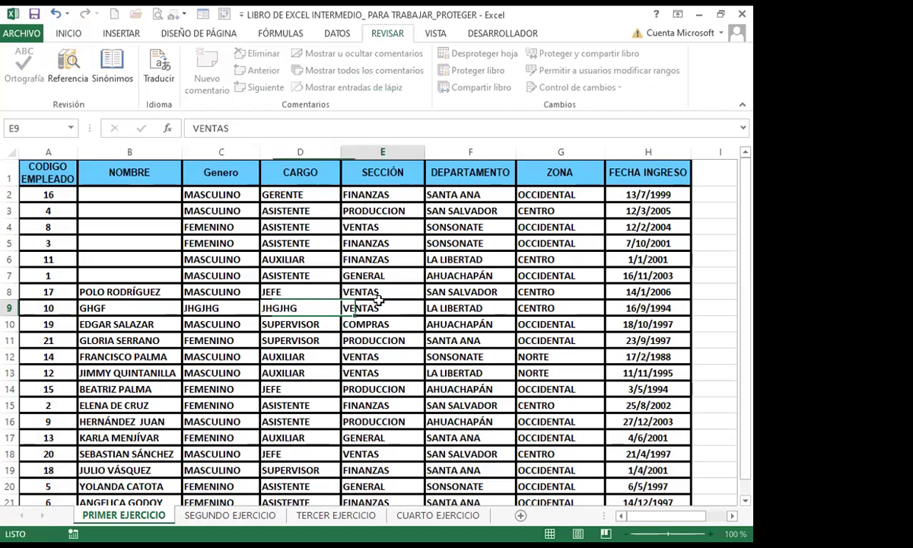
type("JGJ")
Type JGHJ into empty cells below the table, including C34, then select A8
scroll(304, 411, "down", 9)
left_click(306, 398)
type("JGHJ")
left_click(403, 358)
type("JGHJ")
left_click(319, 258)
left_click(213, 254)
type("JG")
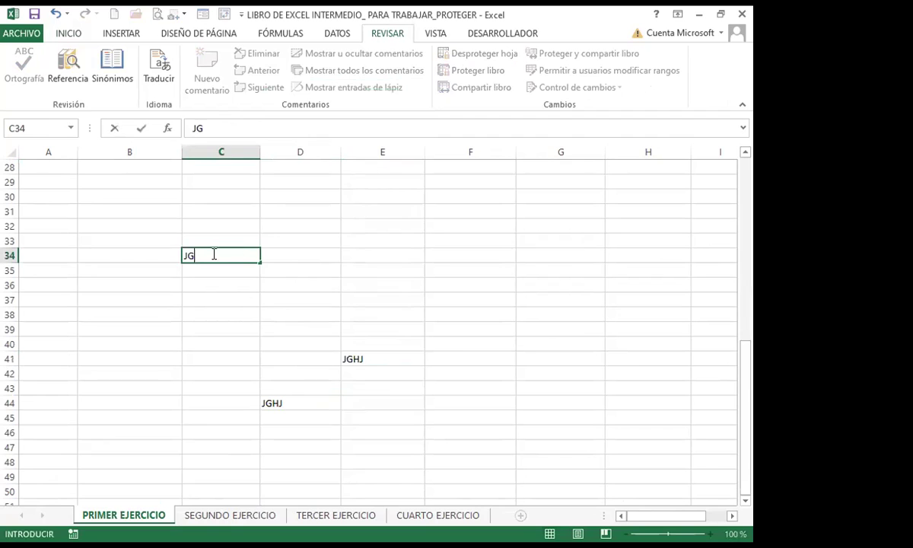
type("HJ")
left_click(421, 255)
type("JGHJ")
scroll(357, 274, "up", 9)
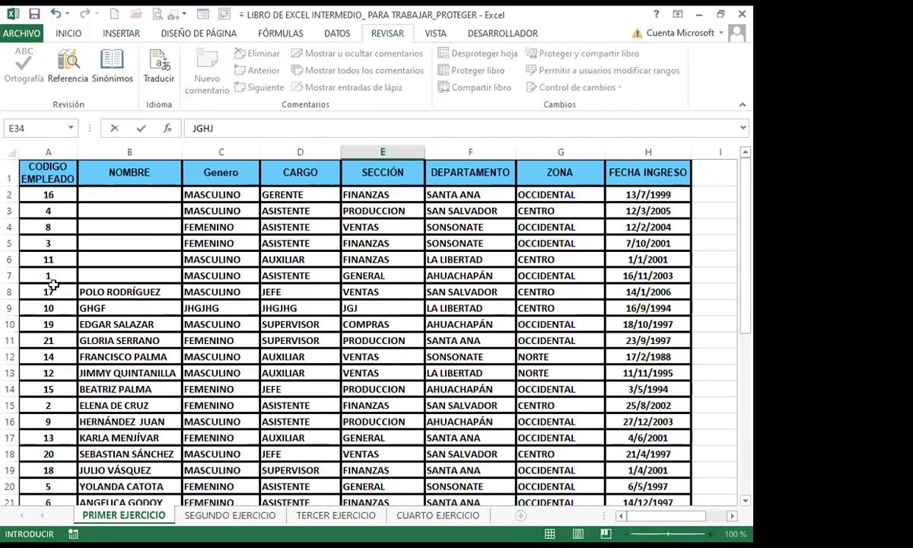
left_click(50, 276)
left_click(52, 290)
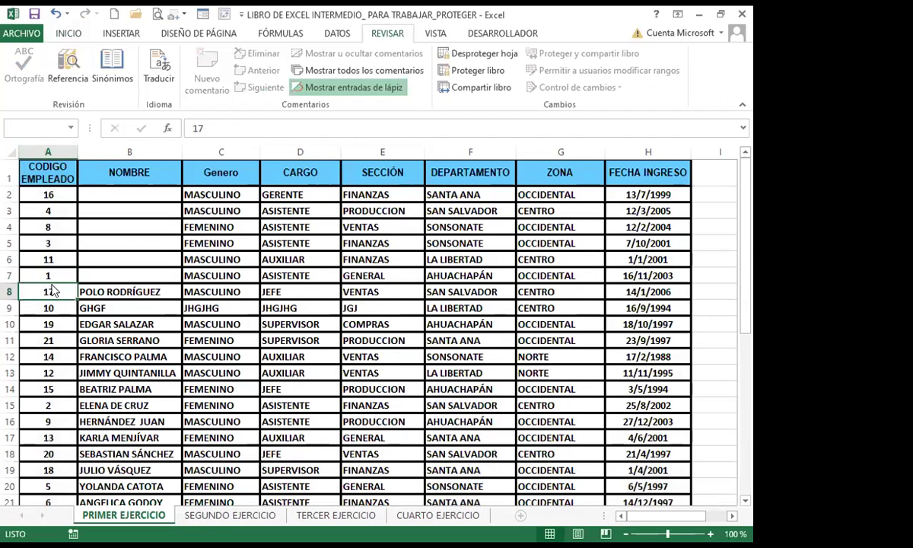
double_click(51, 290)
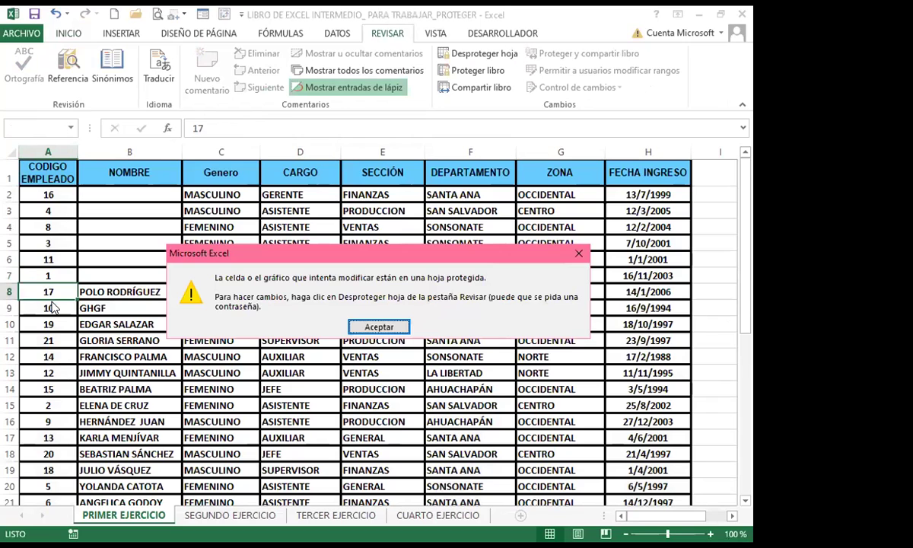
left_click(577, 254)
left_click(465, 240)
double_click(446, 238)
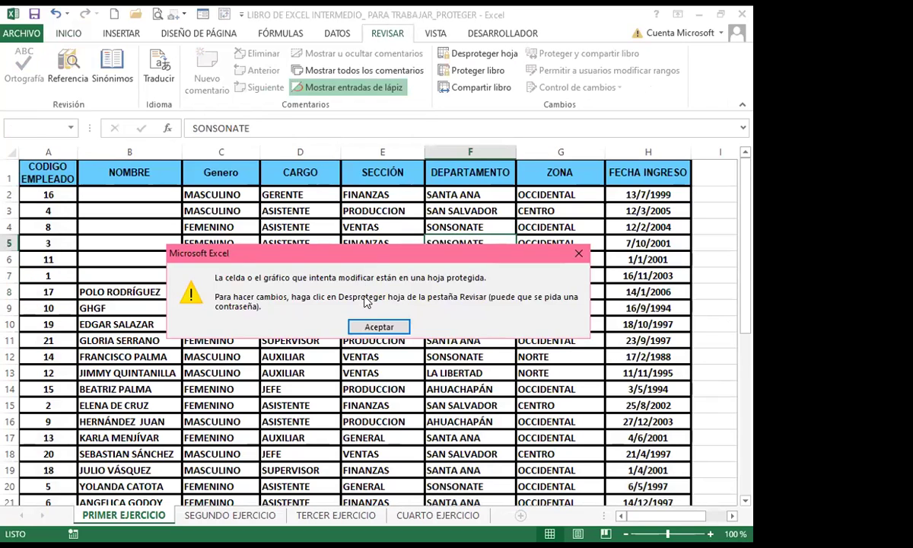
left_click(378, 328)
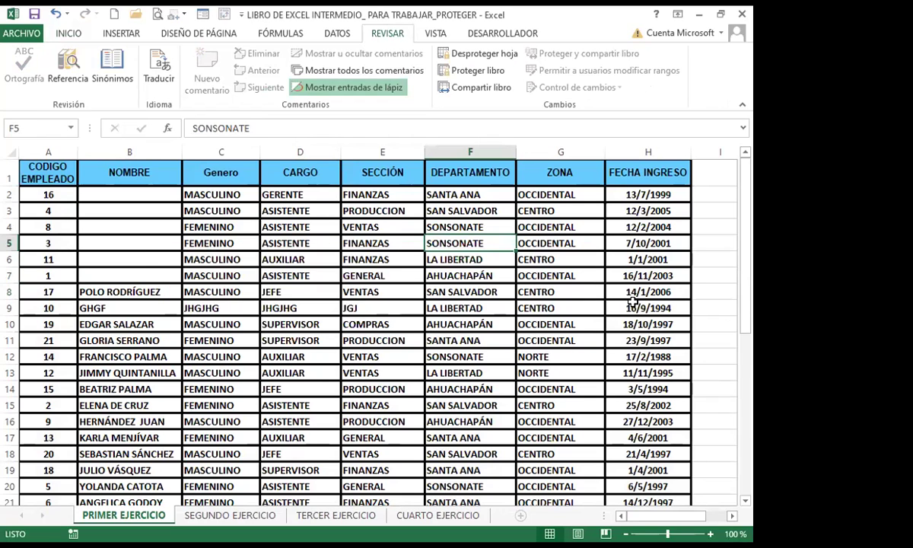
left_click(629, 306)
double_click(618, 301)
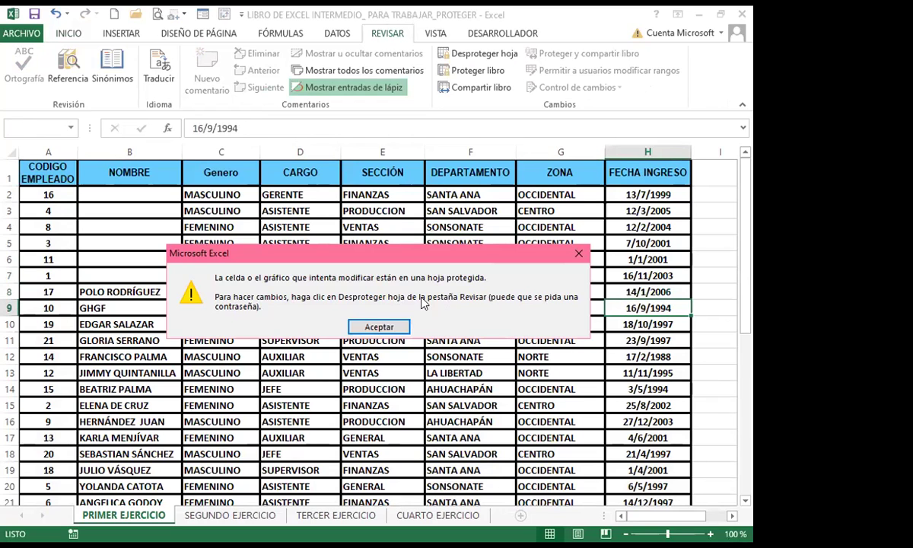
left_click(379, 328)
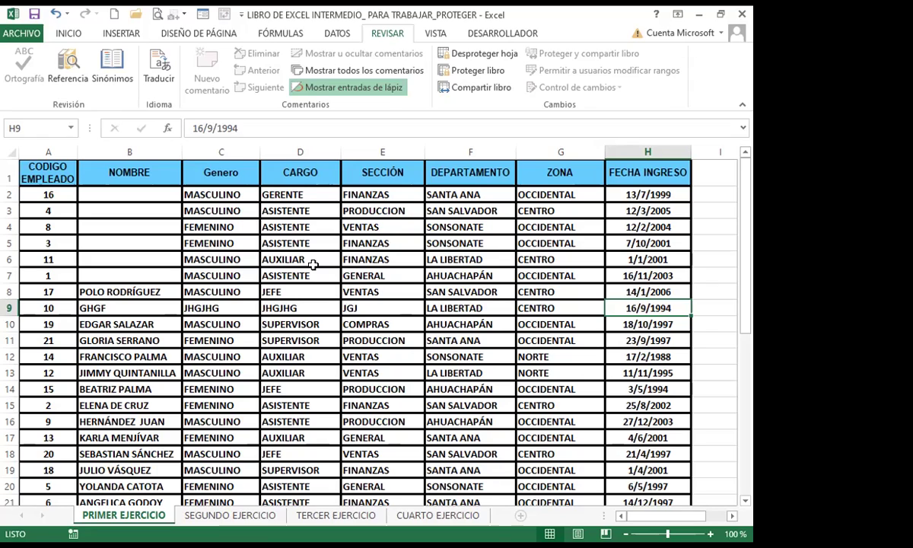
left_click_drag(551, 242, 538, 285)
left_click(549, 223)
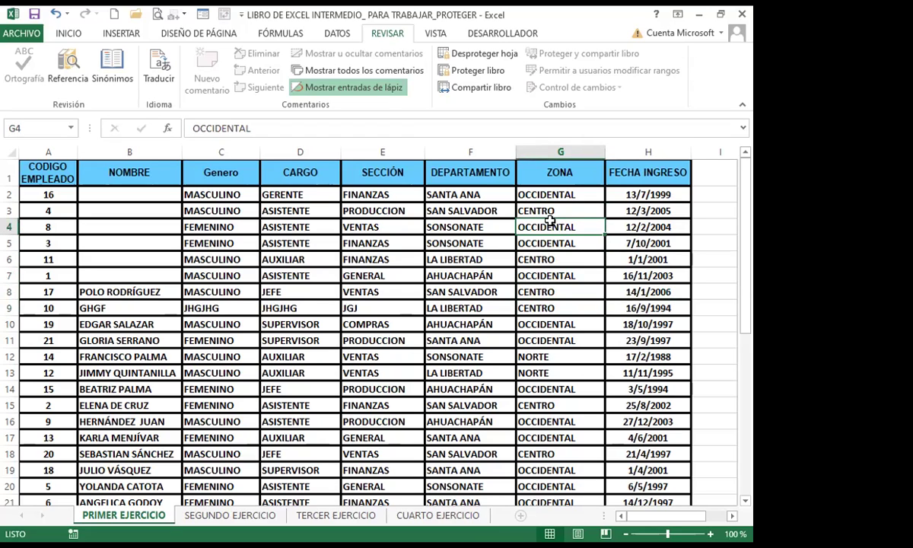
left_click(438, 242)
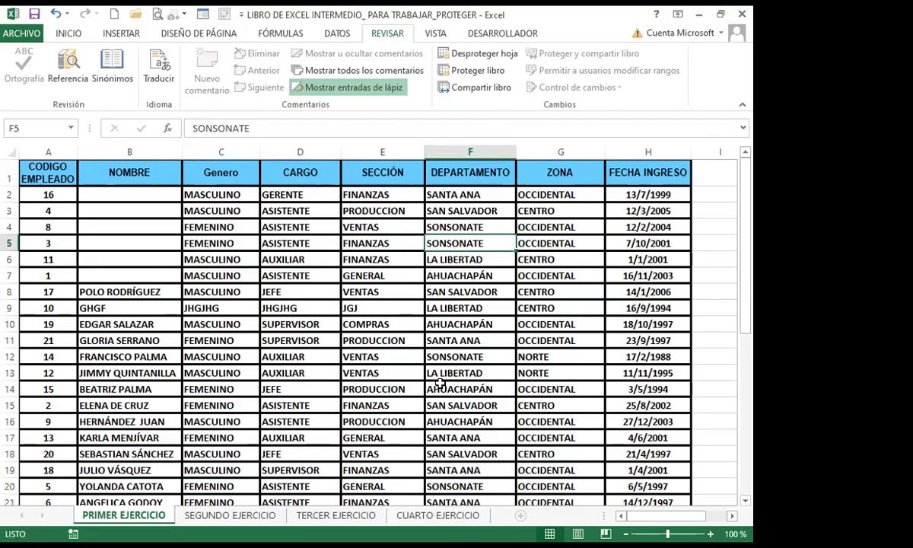
left_click(457, 325)
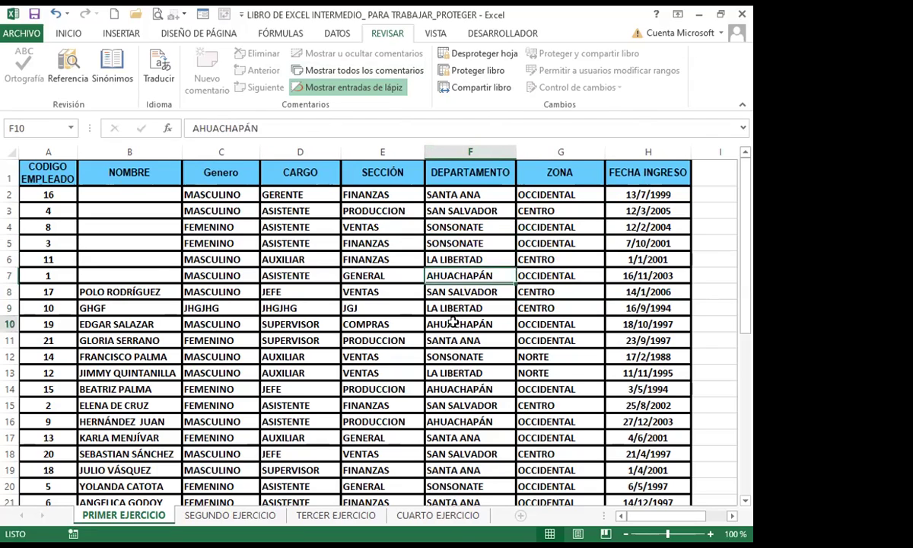
left_click(469, 173)
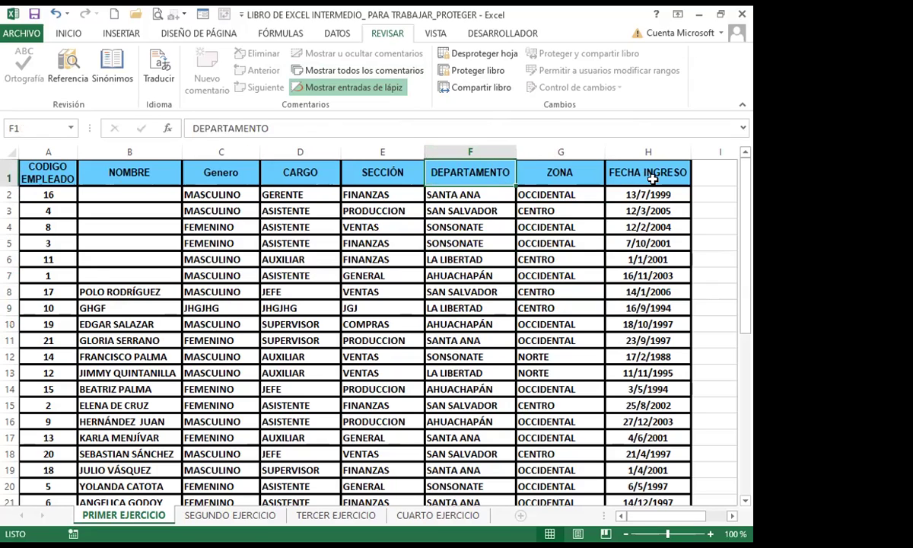
left_click(647, 173)
left_click(468, 168)
left_click(476, 243)
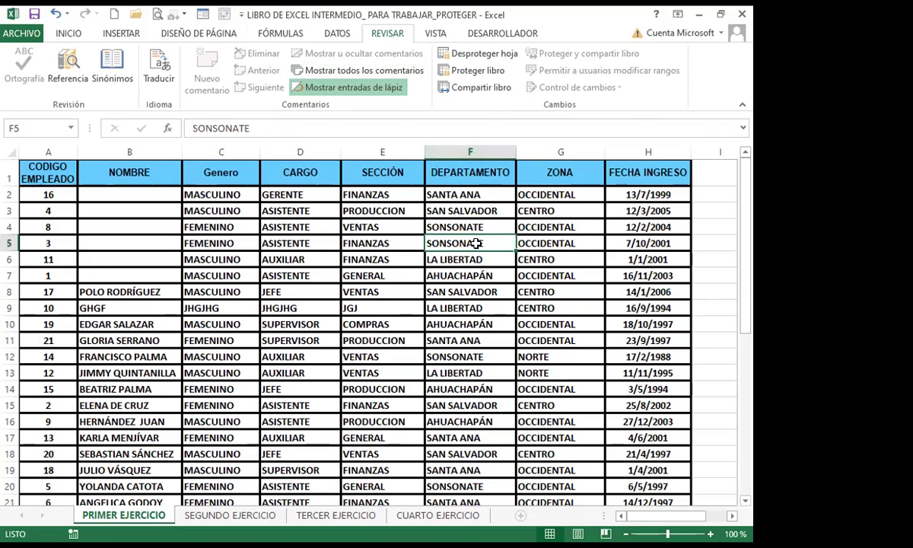
left_click(261, 128)
left_click(380, 327)
left_click(475, 292)
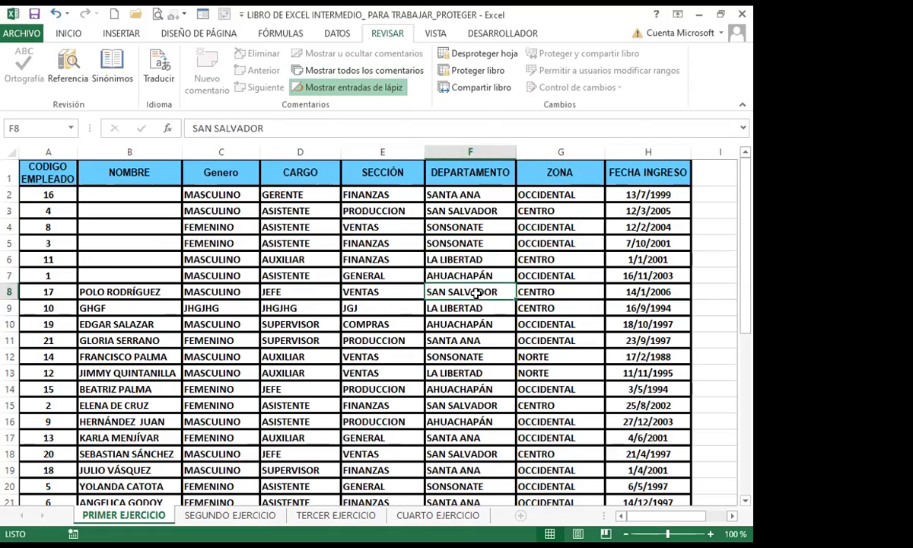
key("Delete")
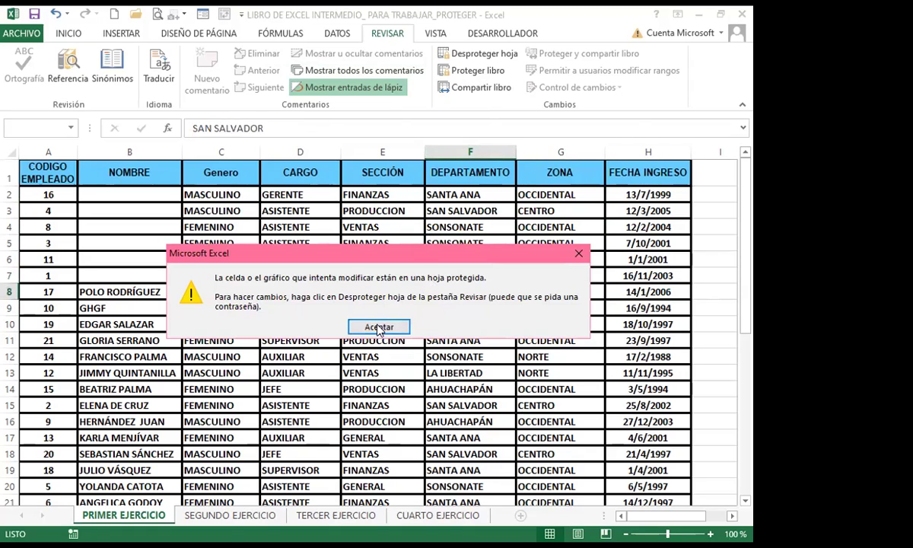
left_click(379, 326)
left_click(468, 373)
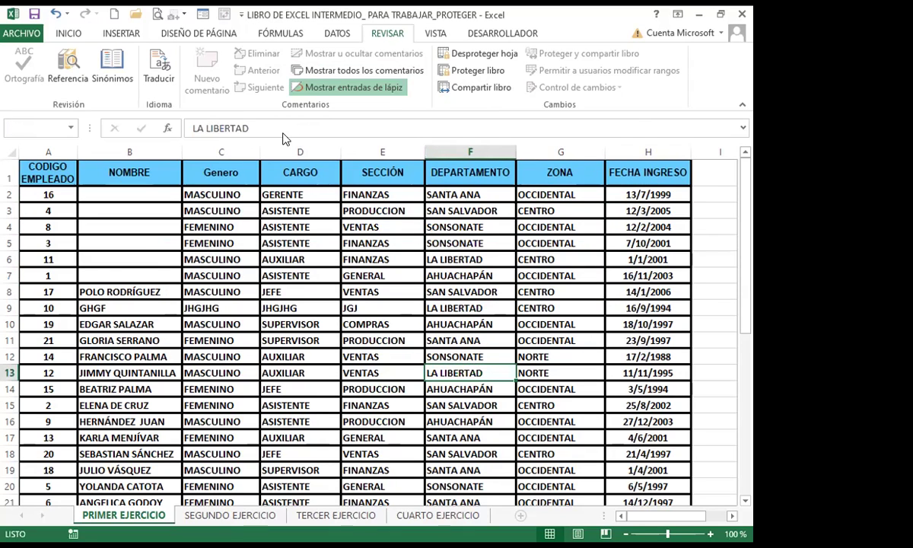
left_click(266, 127)
left_click(372, 327)
left_click(329, 332)
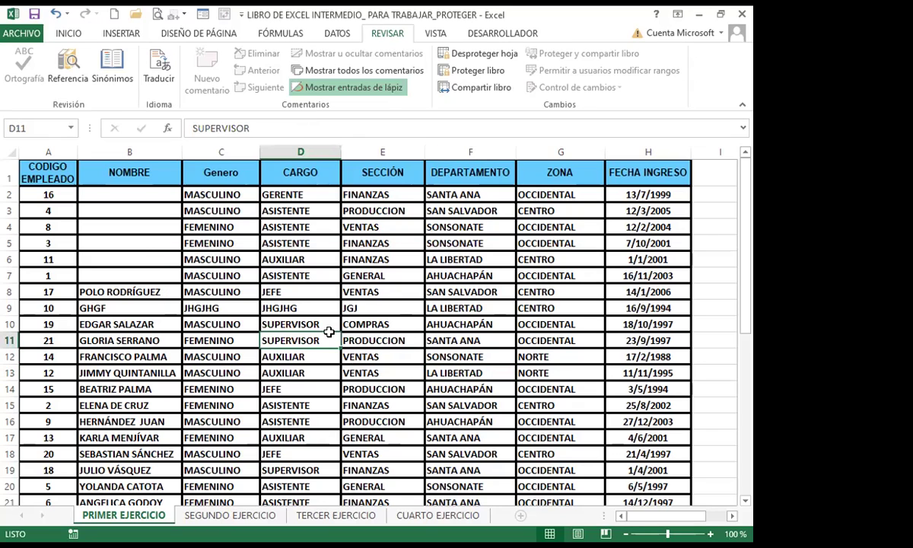
left_click(308, 276)
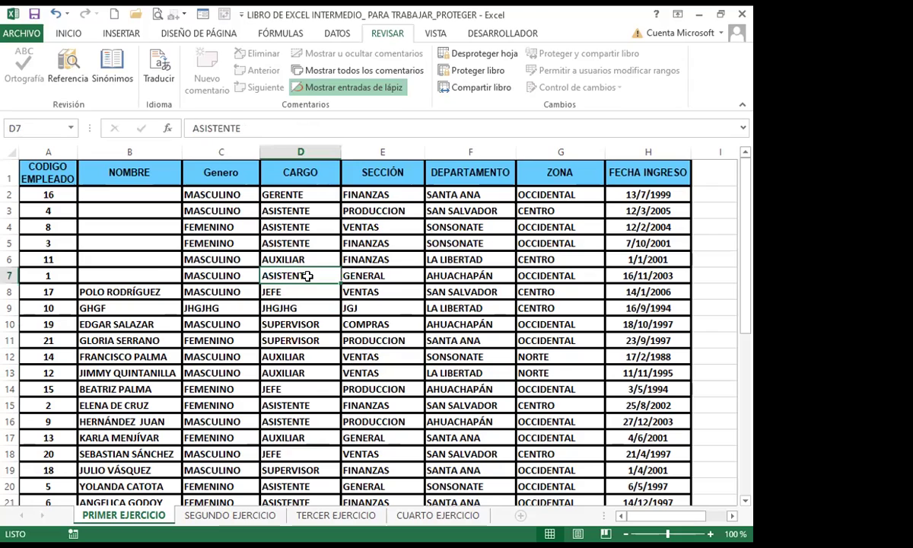